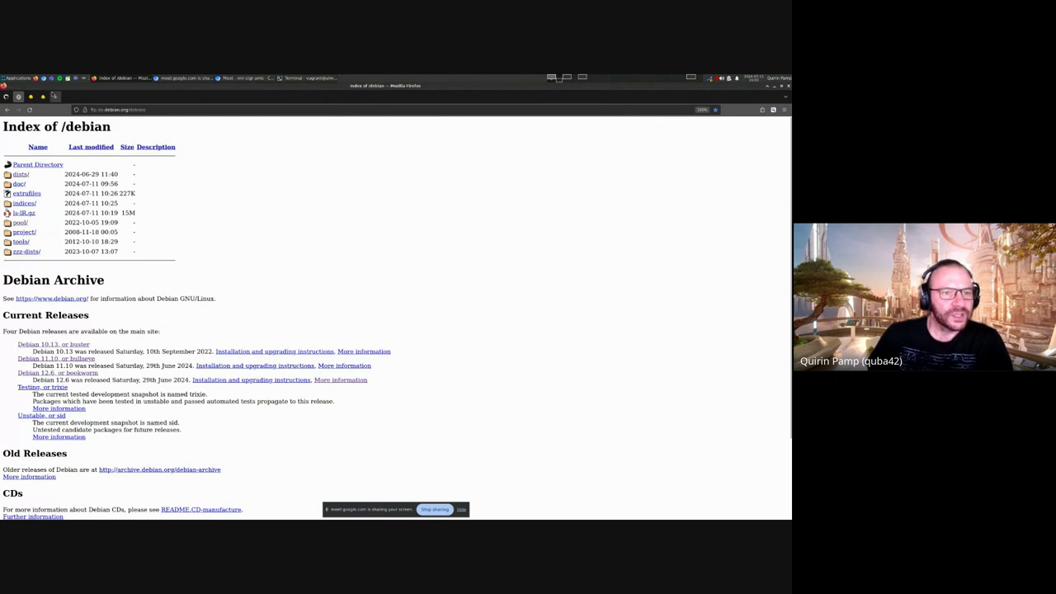
# Browse the Debian mirror from the debian index through dists to the bookworm folder.
pyautogui.click(162, 108)
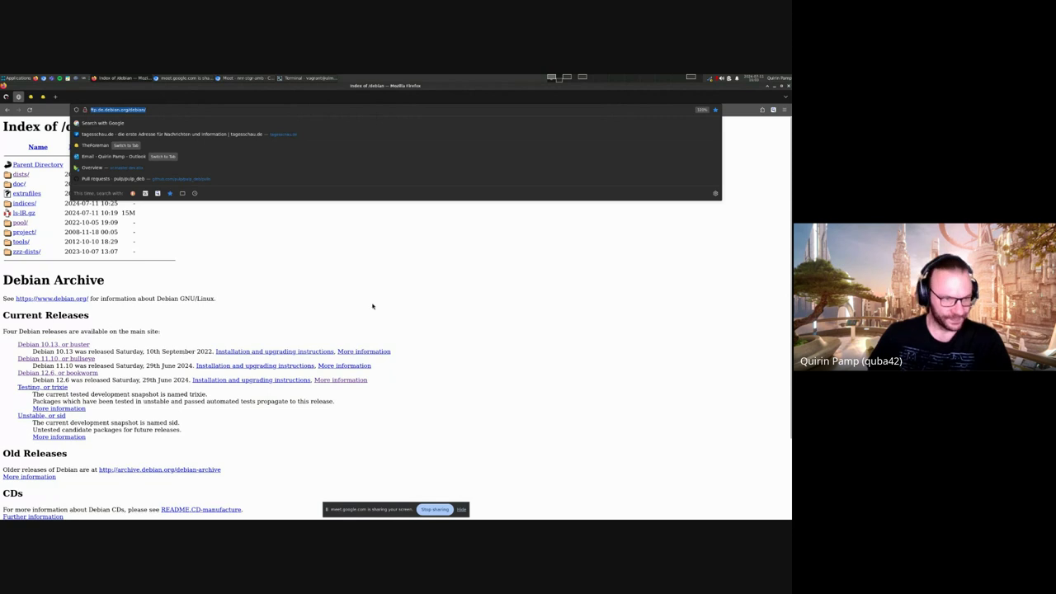
pyautogui.click(338, 272)
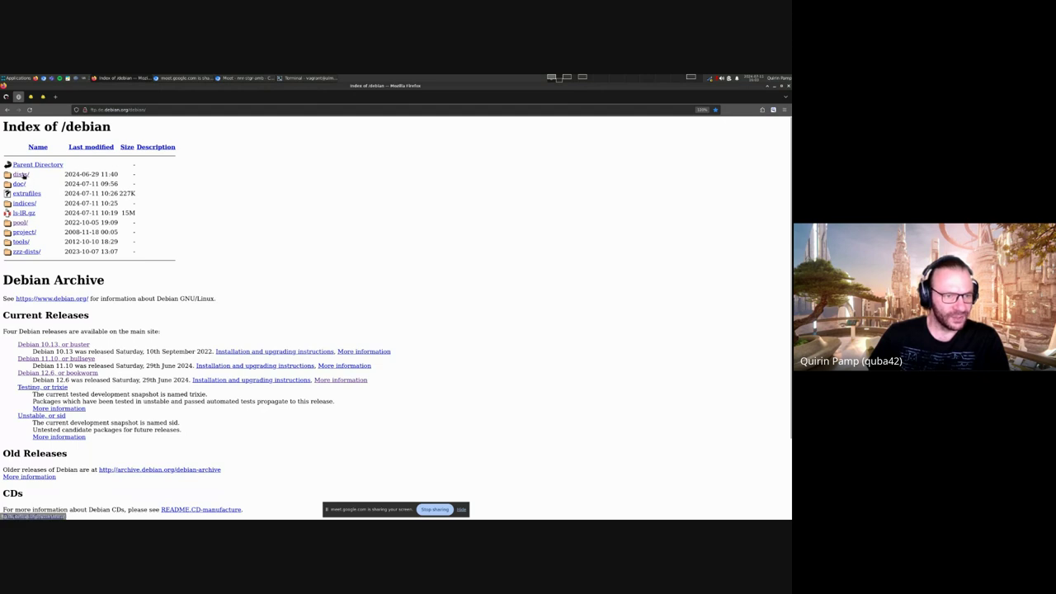
pyautogui.click(24, 174)
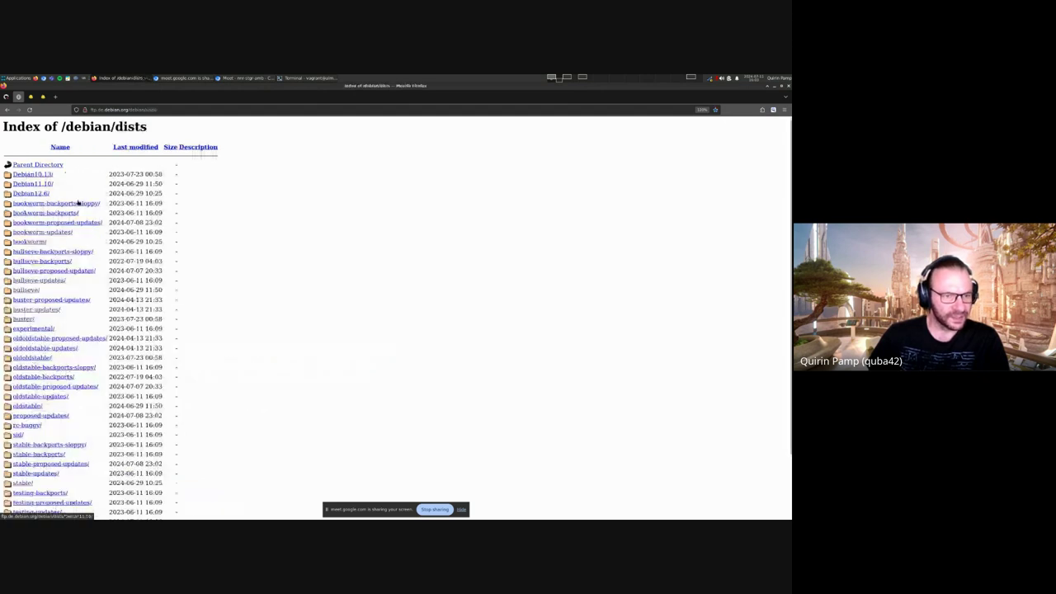
pyautogui.scroll(-2, 39, 287)
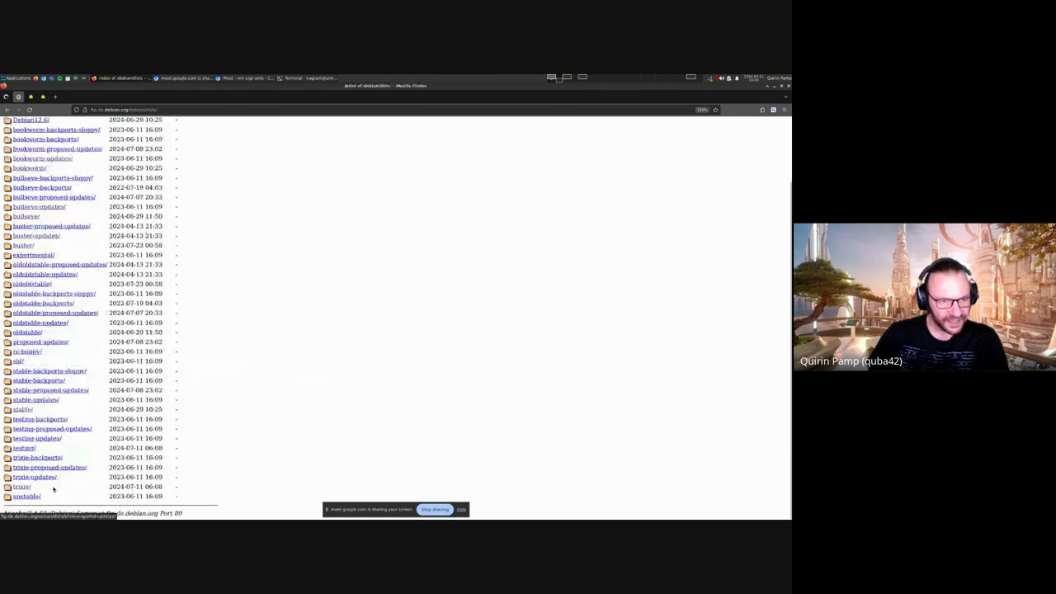
pyautogui.scroll(2, 181, 354)
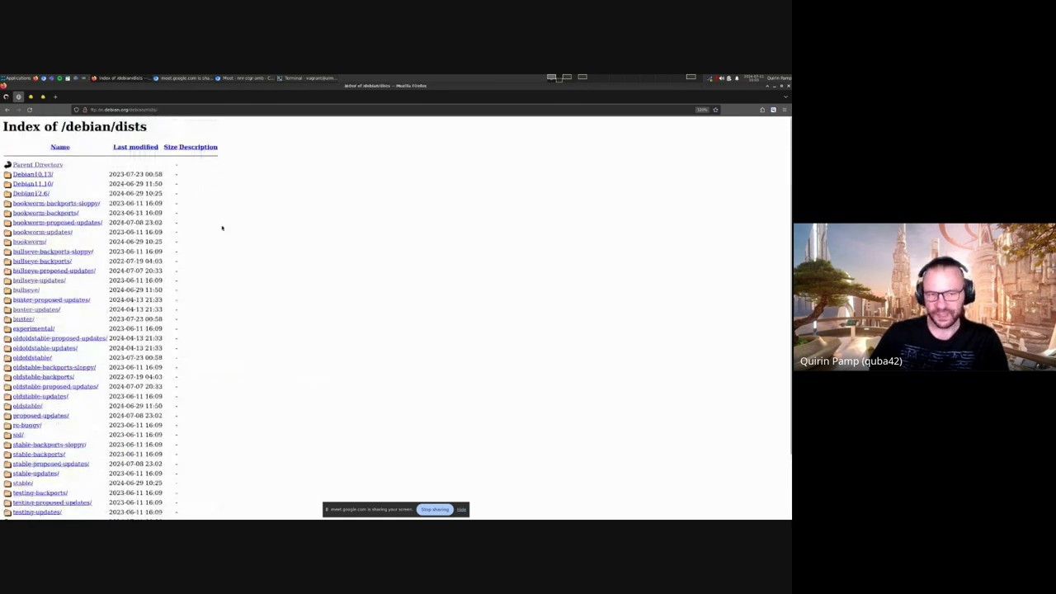
pyautogui.click(37, 243)
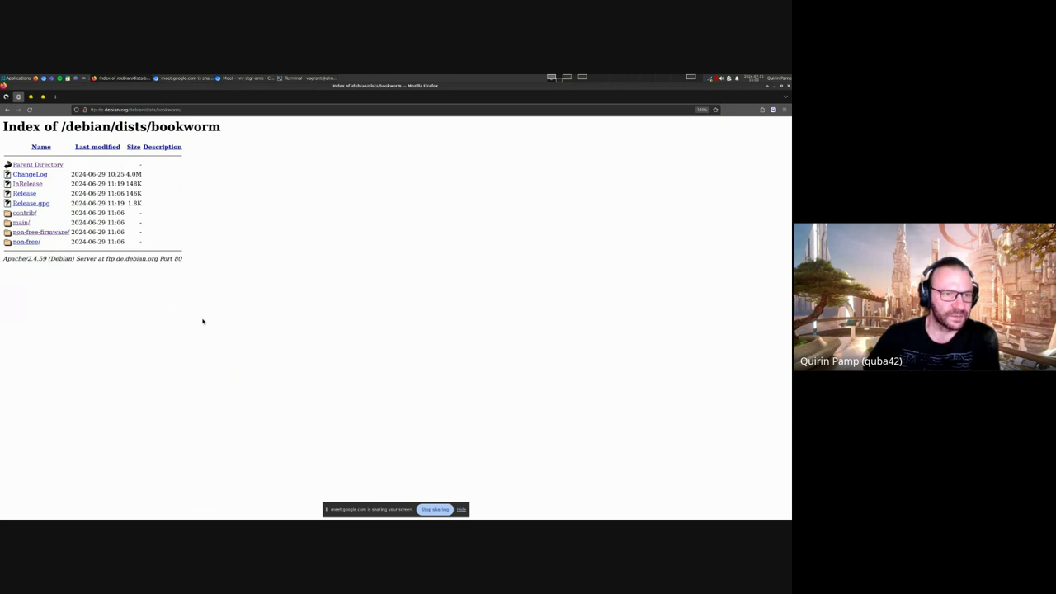
# Switch to Foreman and review the Debian bookworm amd64 repository's details.
pyautogui.click(31, 98)
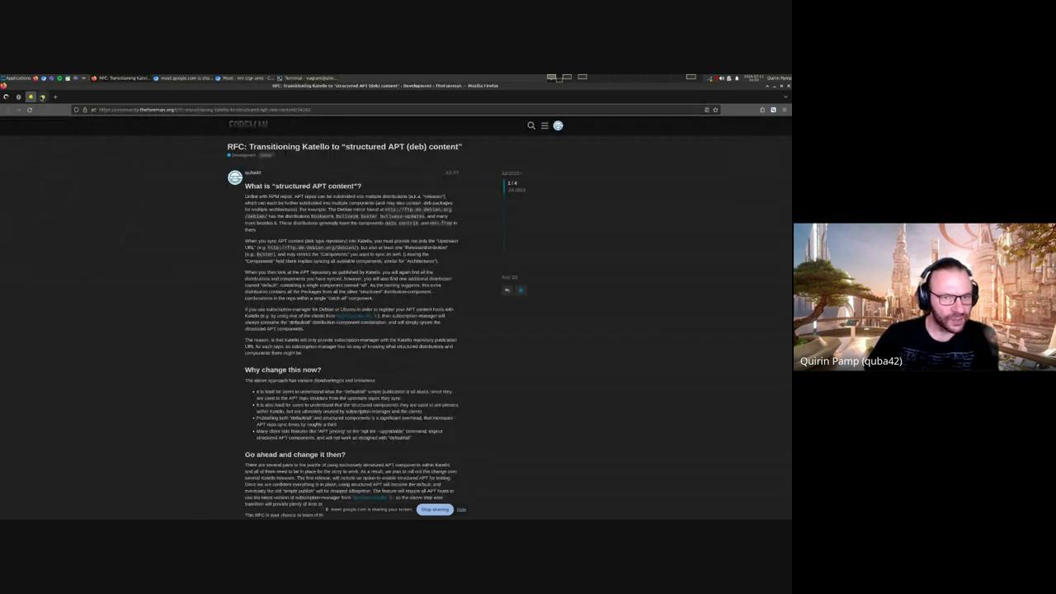
pyautogui.click(42, 97)
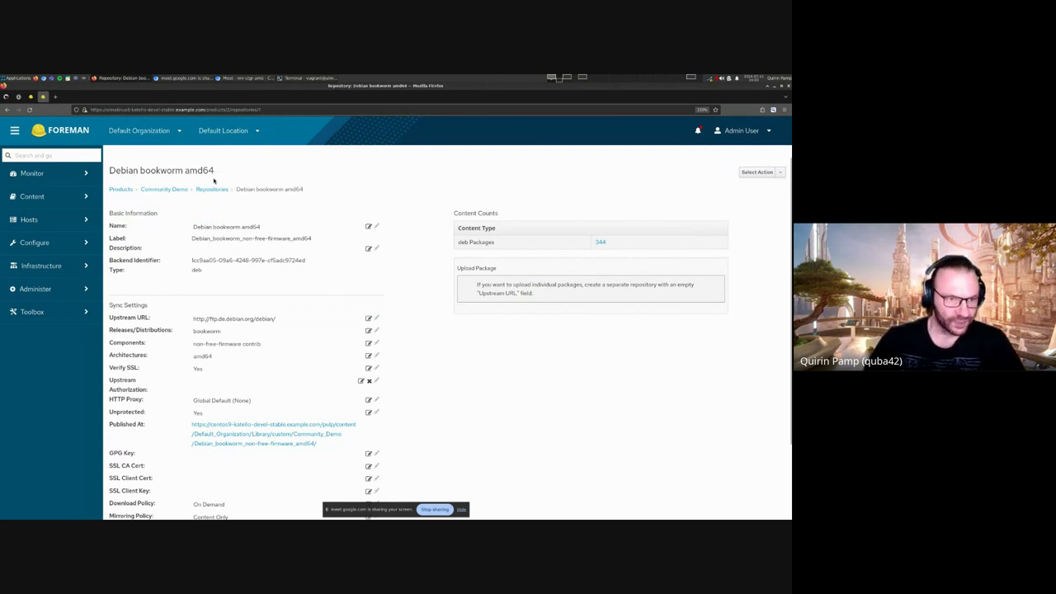
pyautogui.scroll(-1, 272, 171)
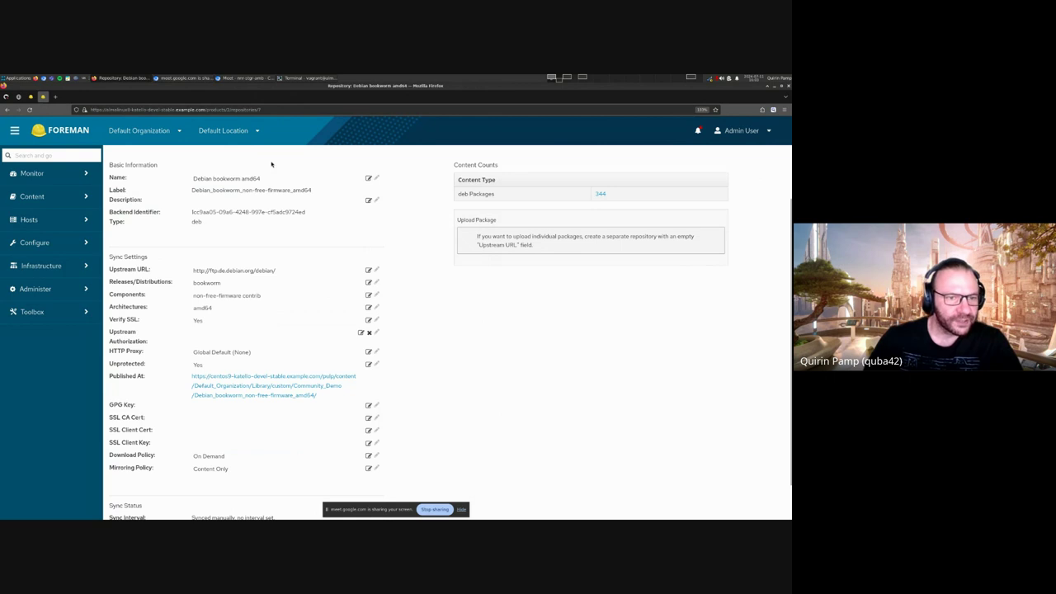
pyautogui.scroll(1, 271, 164)
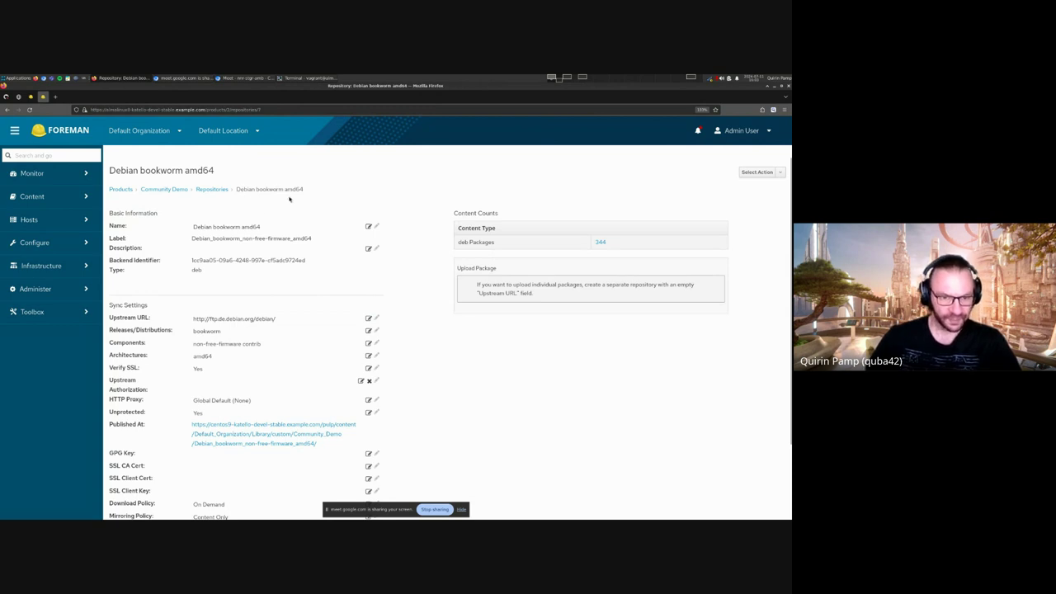
# Open the Upstream URL, Releases/Distributions and Components values for editing and review the repository's sync settings and content counts.
pyautogui.click(245, 318)
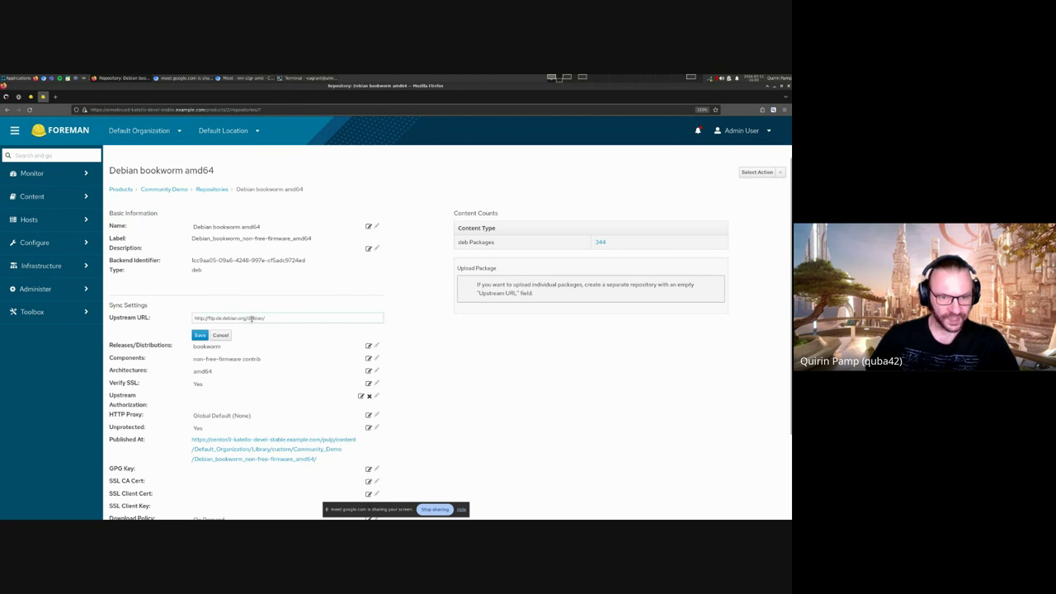
pyautogui.doubleClick(252, 318)
pyautogui.click(528, 372)
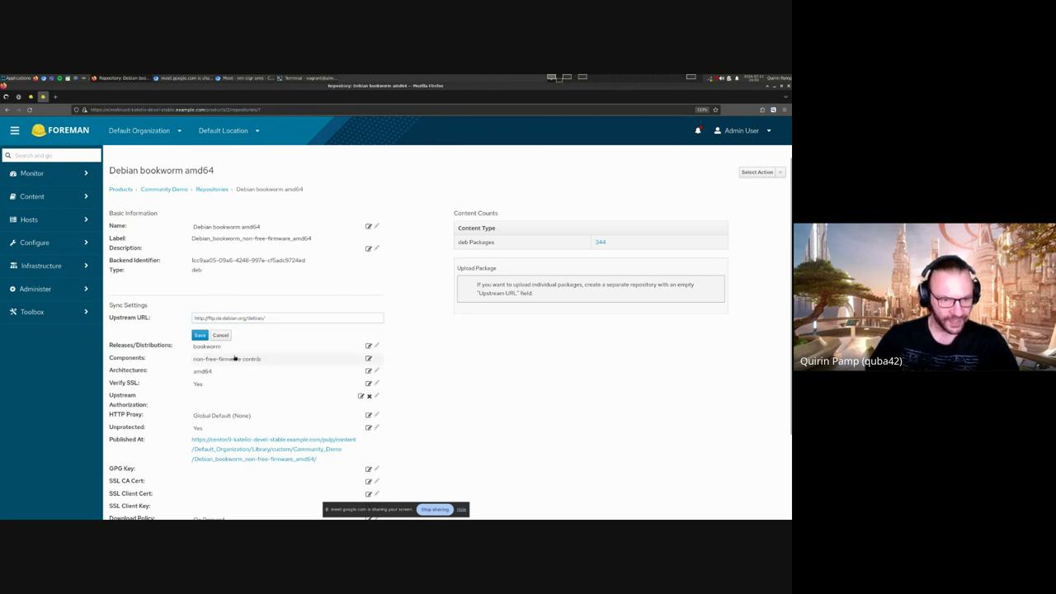
pyautogui.click(206, 345)
pyautogui.doubleClick(207, 345)
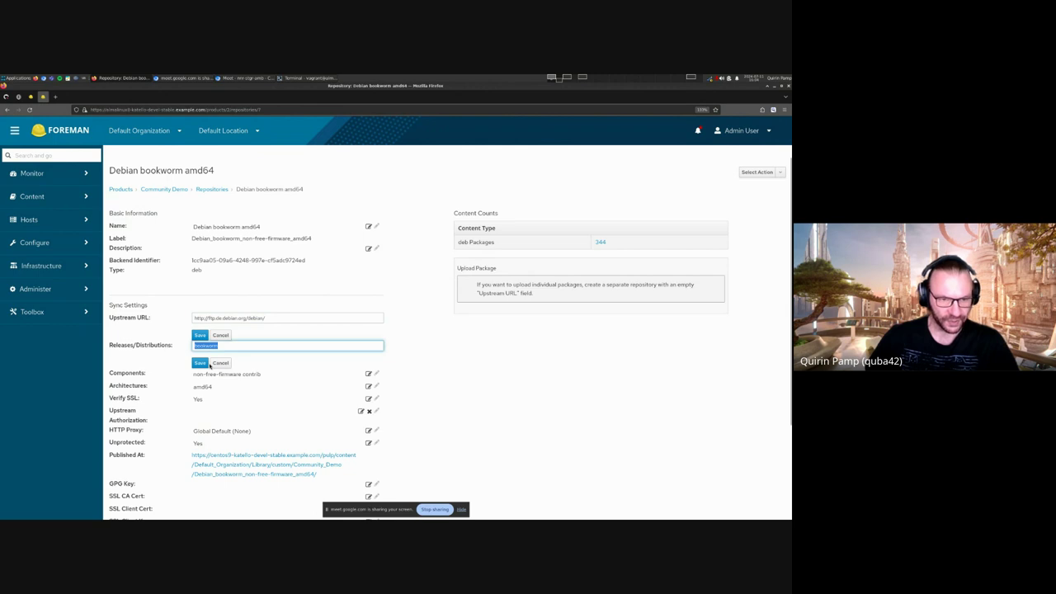
pyautogui.click(209, 374)
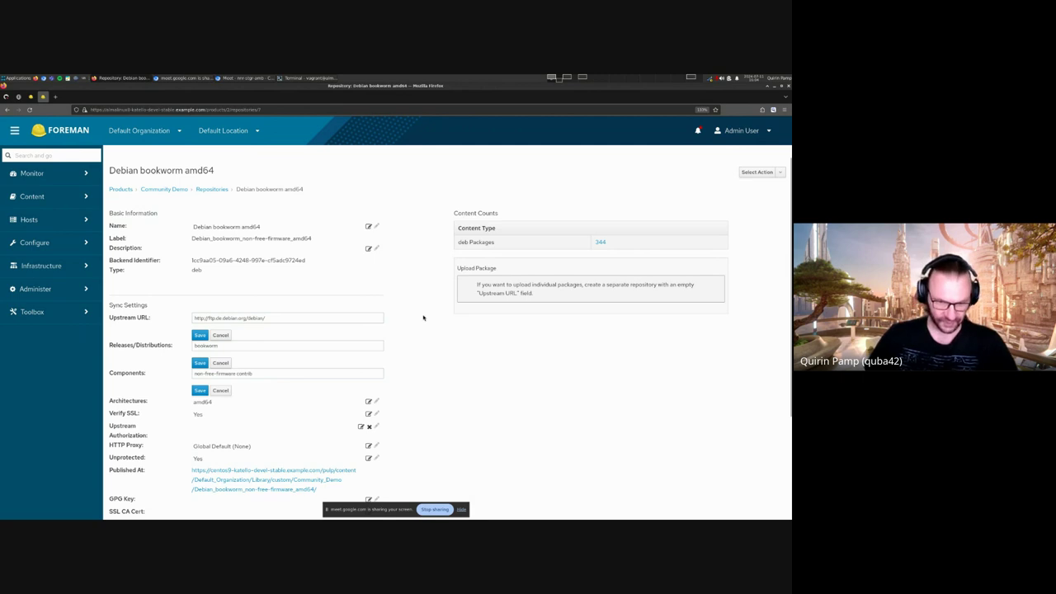
pyautogui.scroll(-2, 419, 296)
pyautogui.scroll(-1, 419, 296)
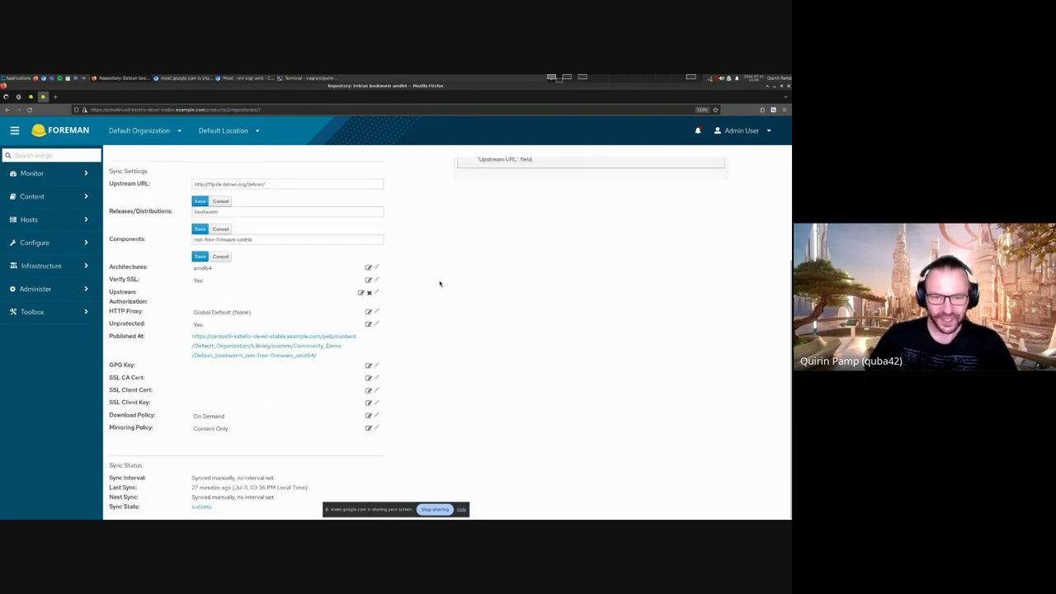
pyautogui.scroll(3, 433, 280)
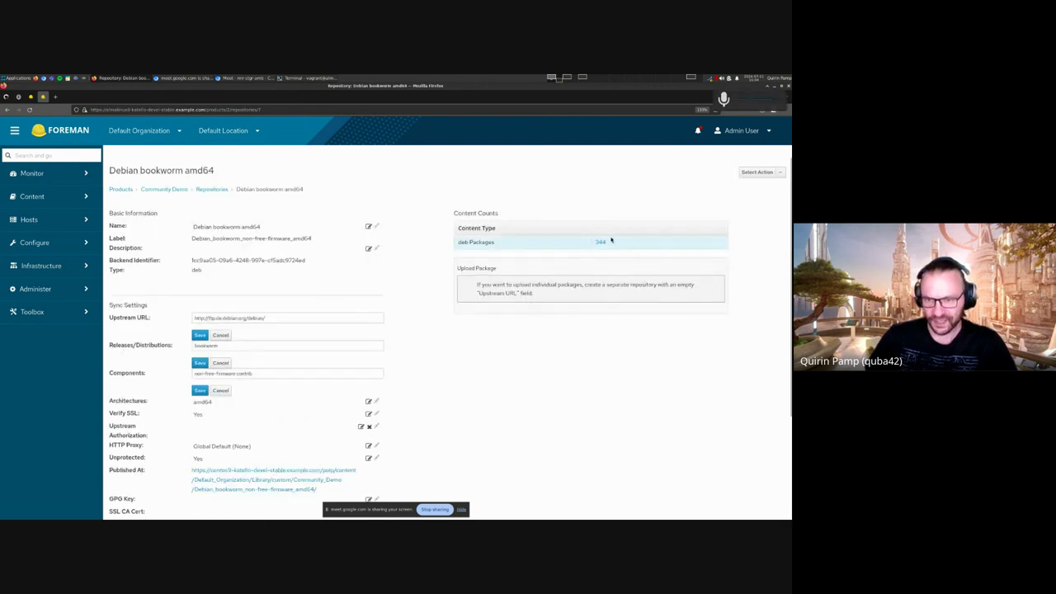
# Open the repository's Published At link in a new tab, changing the start of the hostname to almalinux9.
pyautogui.scroll(-3, 414, 303)
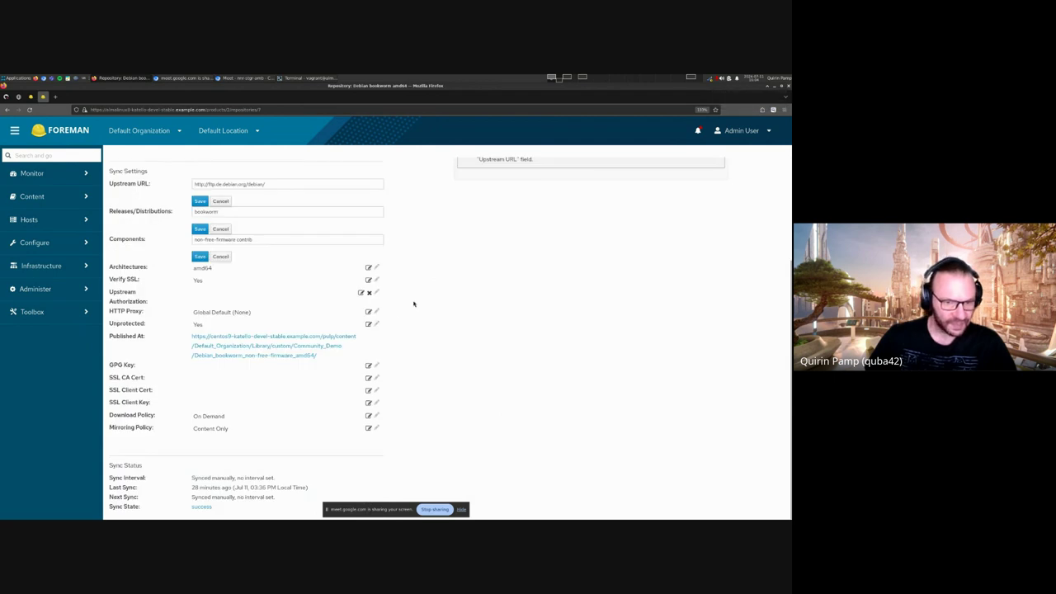
pyautogui.rightClick(245, 340)
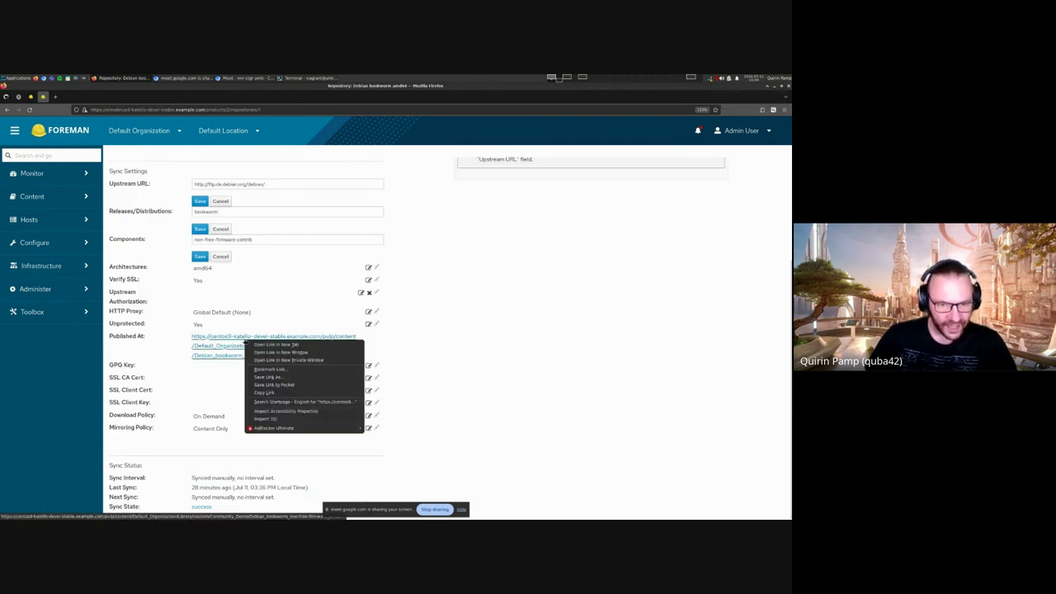
pyautogui.click(268, 345)
pyautogui.click(76, 98)
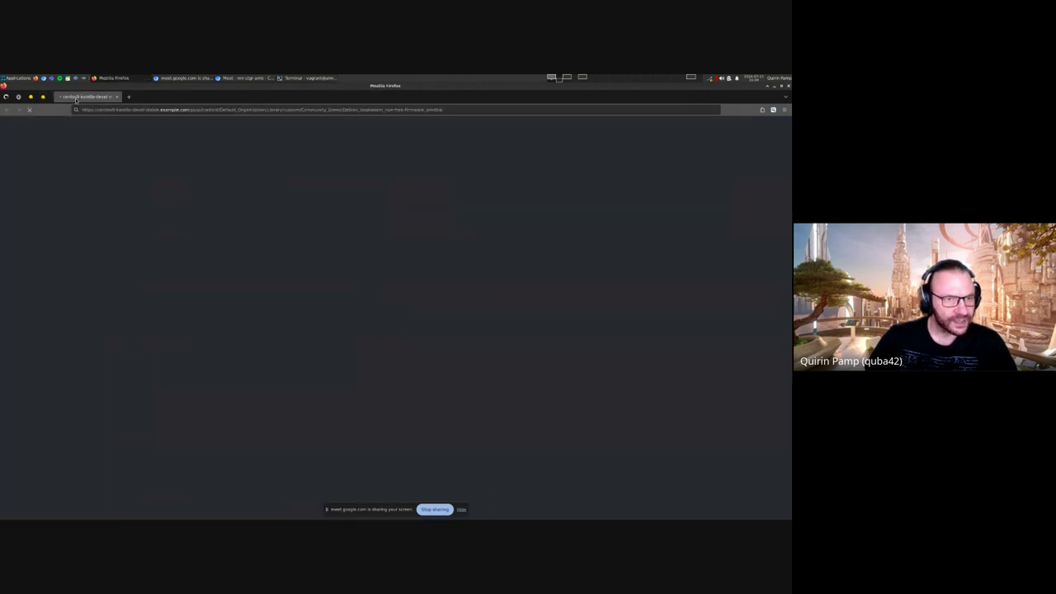
pyautogui.moveTo(97, 110); pyautogui.dragTo(111, 110)
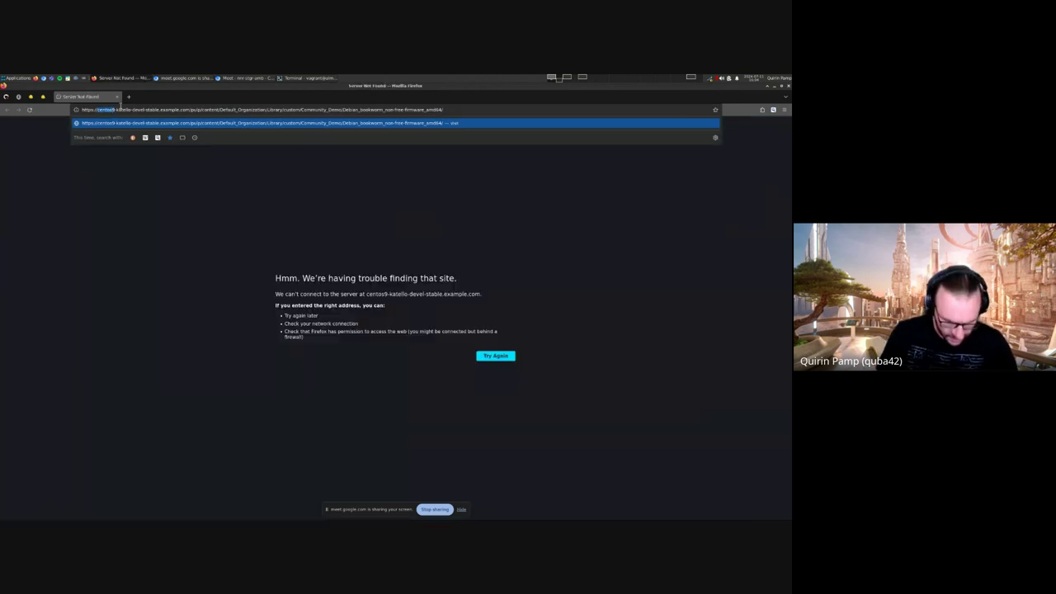
pyautogui.write('cimalinux')
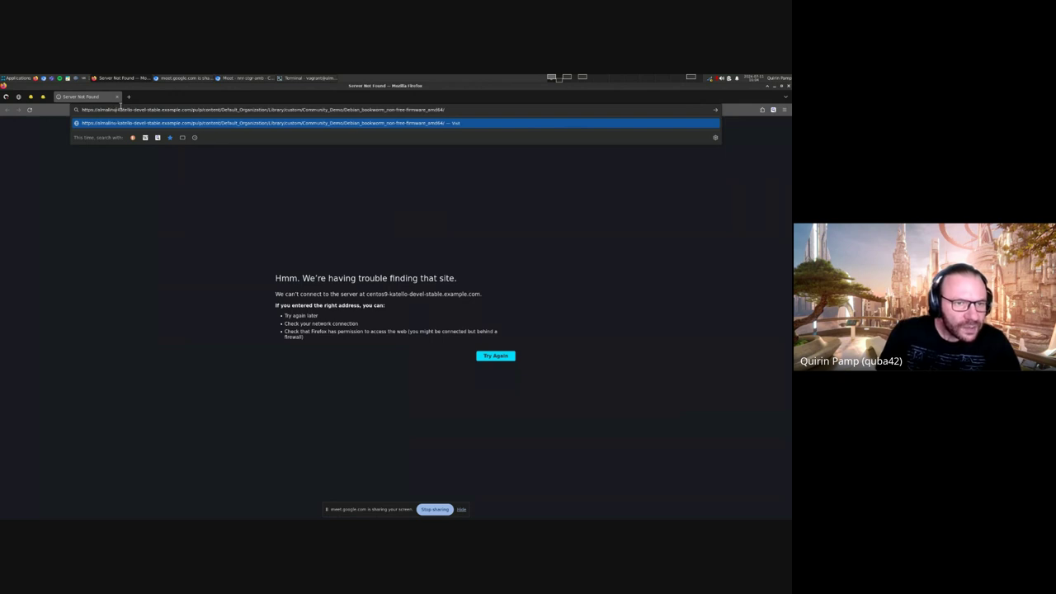
pyautogui.write('9')
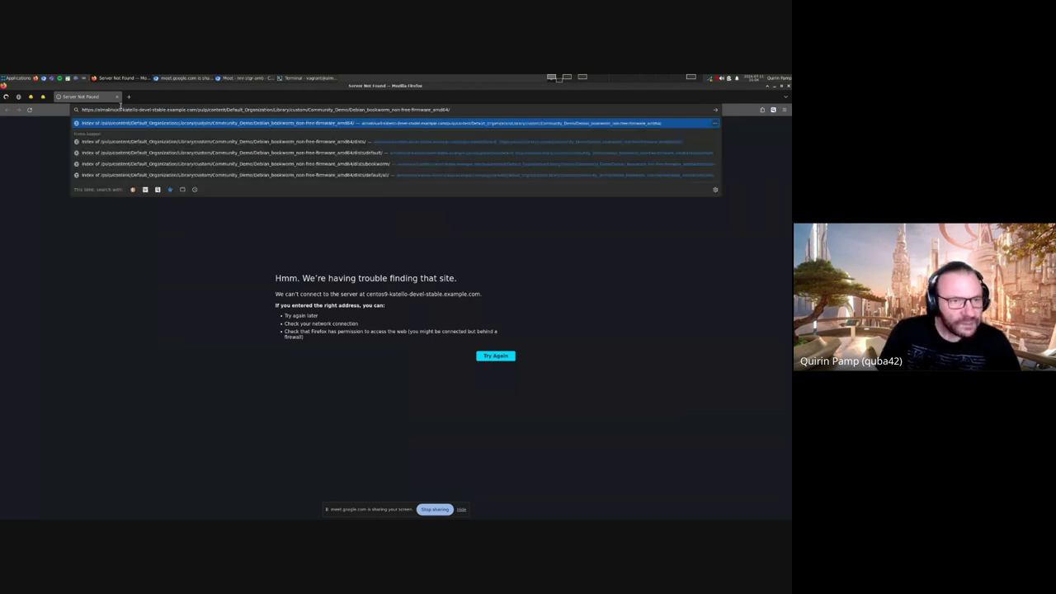
pyautogui.press('Return')
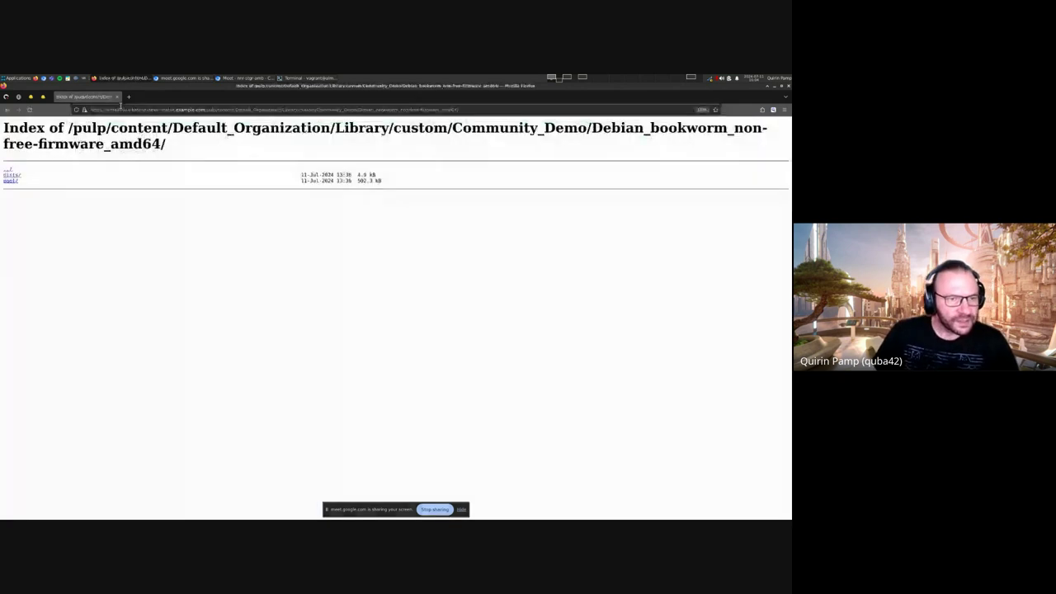
# Browse the published repository's dists folder, viewing the bookworm distribution and the all component under default.
pyautogui.click(16, 175)
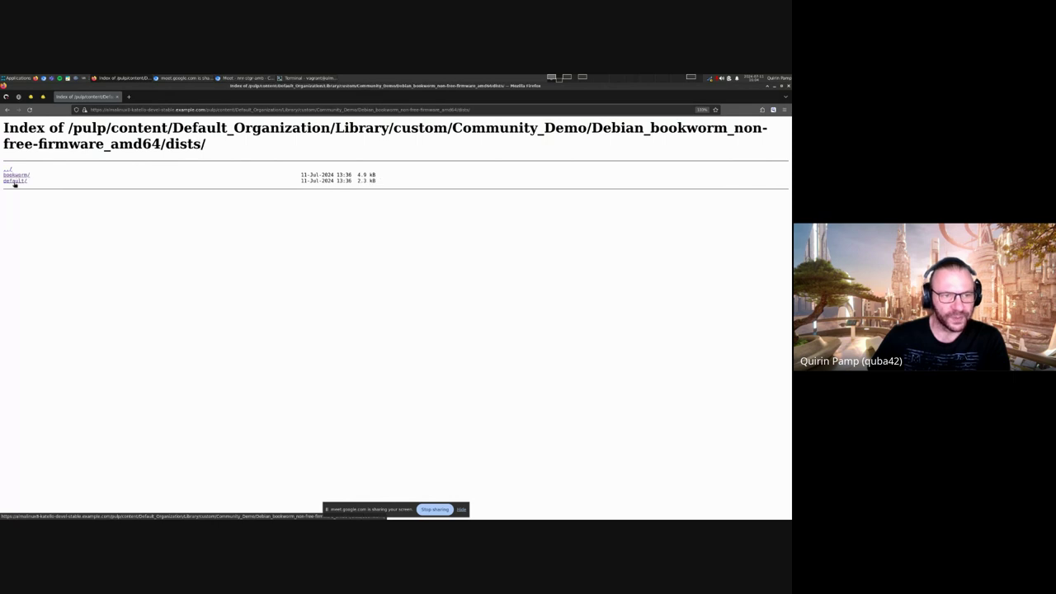
pyautogui.click(16, 176)
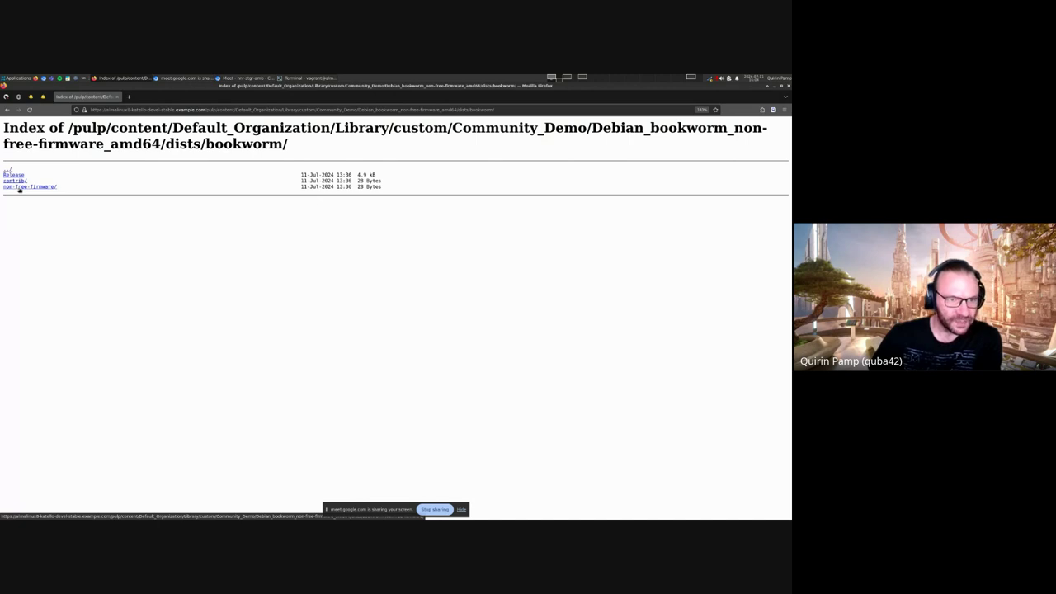
pyautogui.click(7, 169)
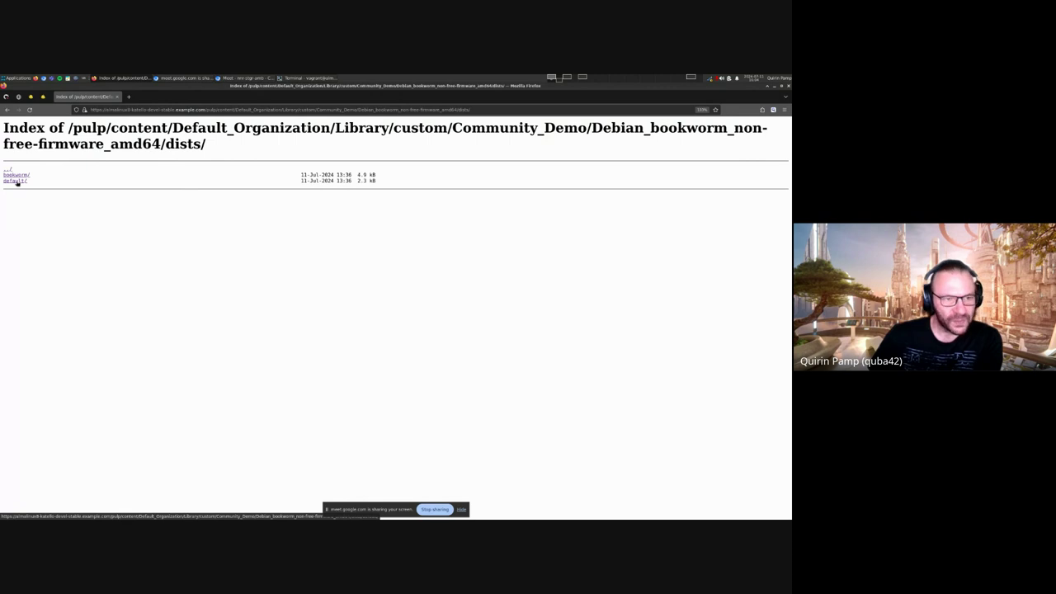
pyautogui.click(17, 182)
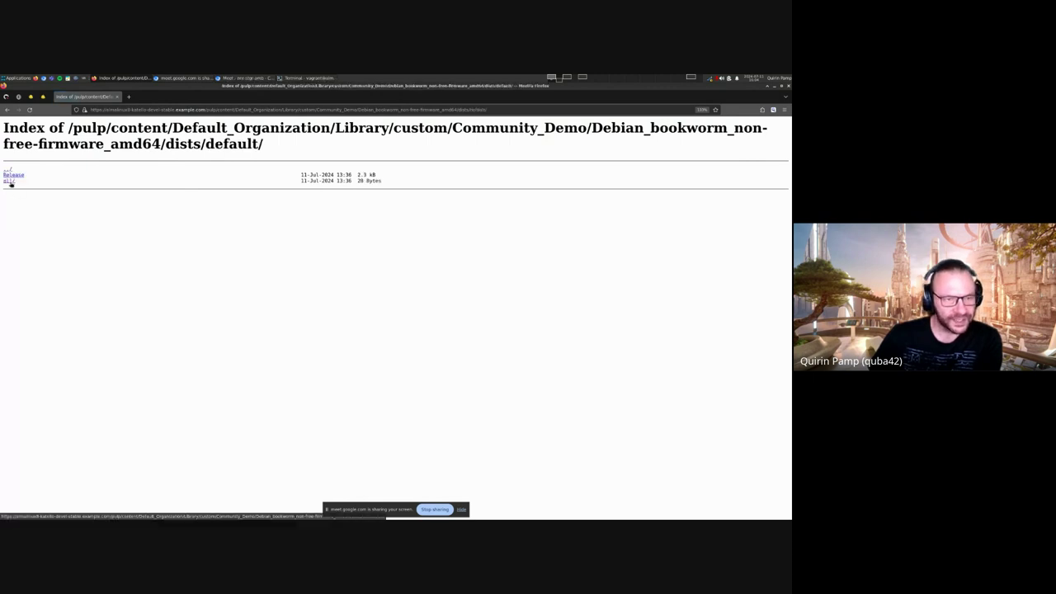
pyautogui.click(10, 177)
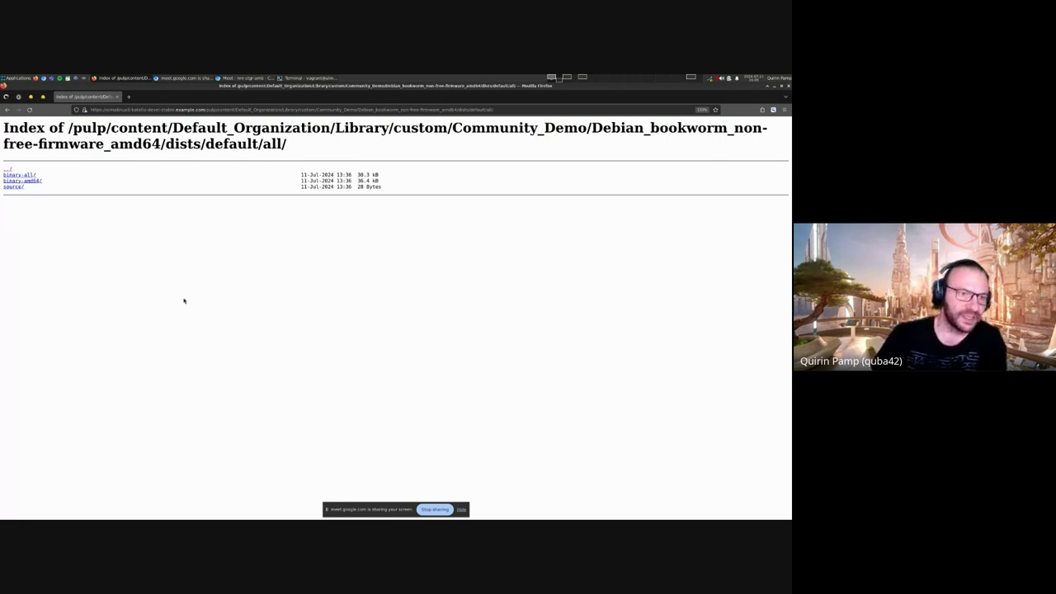
# Revisit the bookworm folder and the default/all folder to compare their components, and return to the dists listing.
pyautogui.click(8, 169)
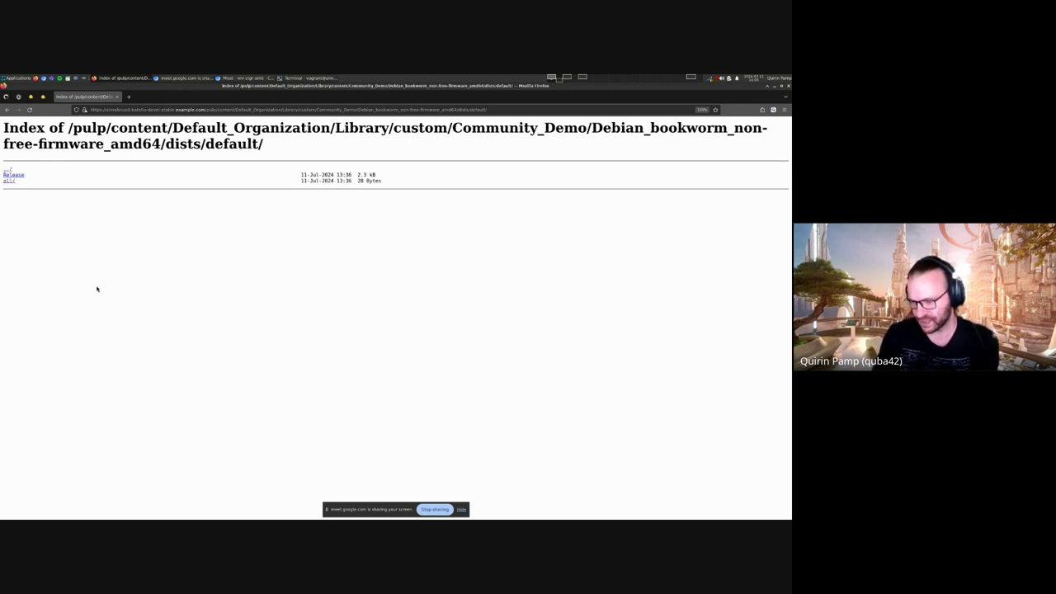
pyautogui.click(9, 168)
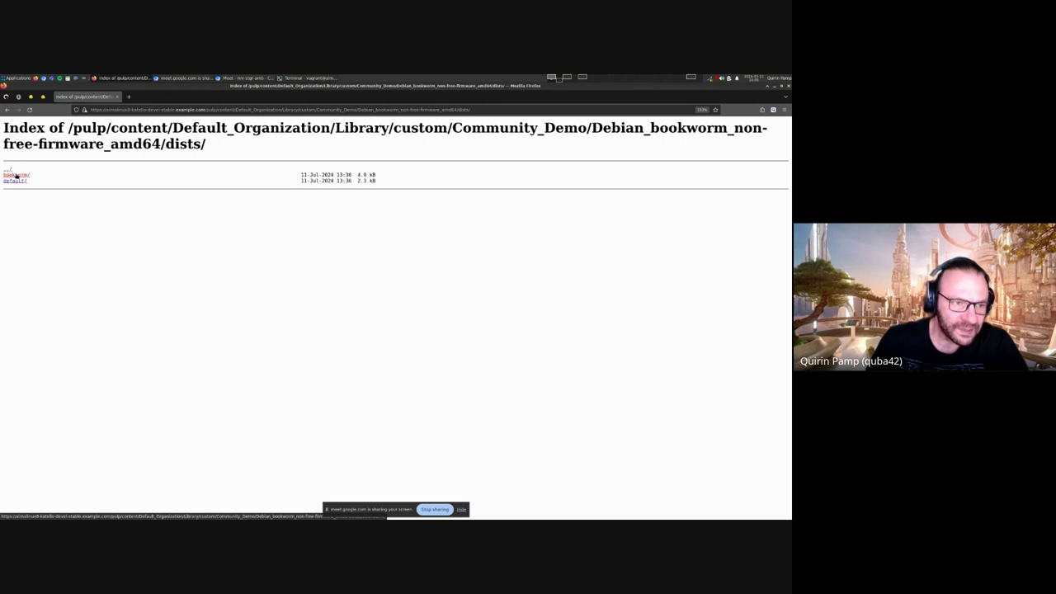
pyautogui.click(16, 175)
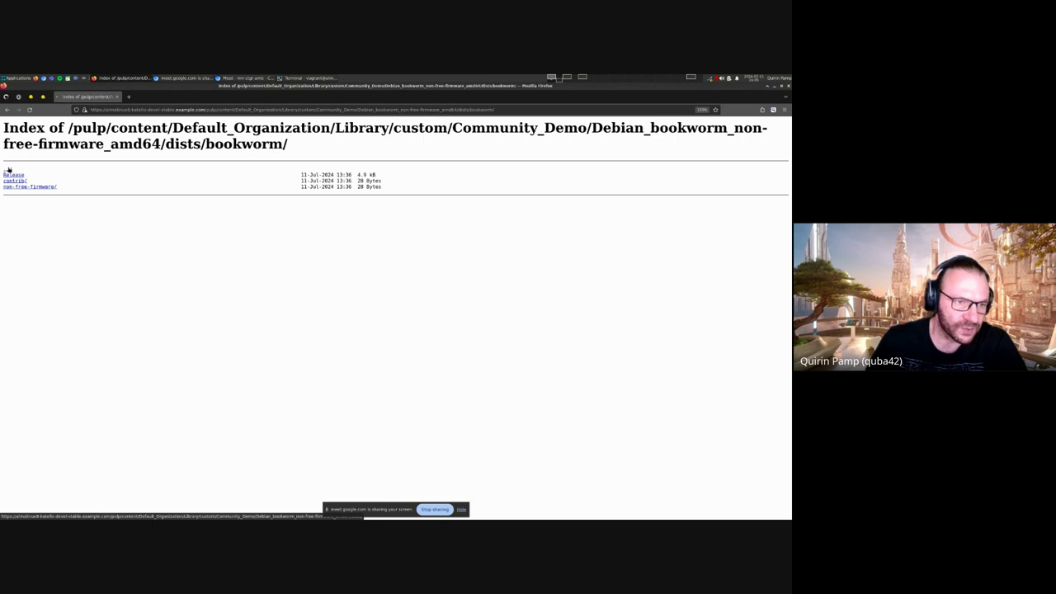
pyautogui.click(8, 169)
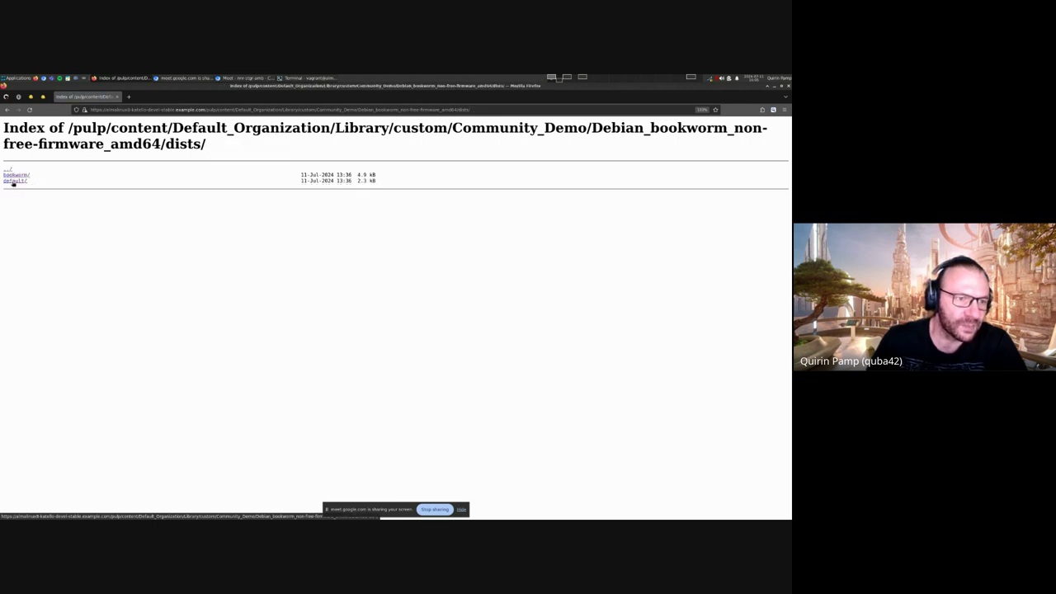
pyautogui.click(13, 181)
pyautogui.click(11, 182)
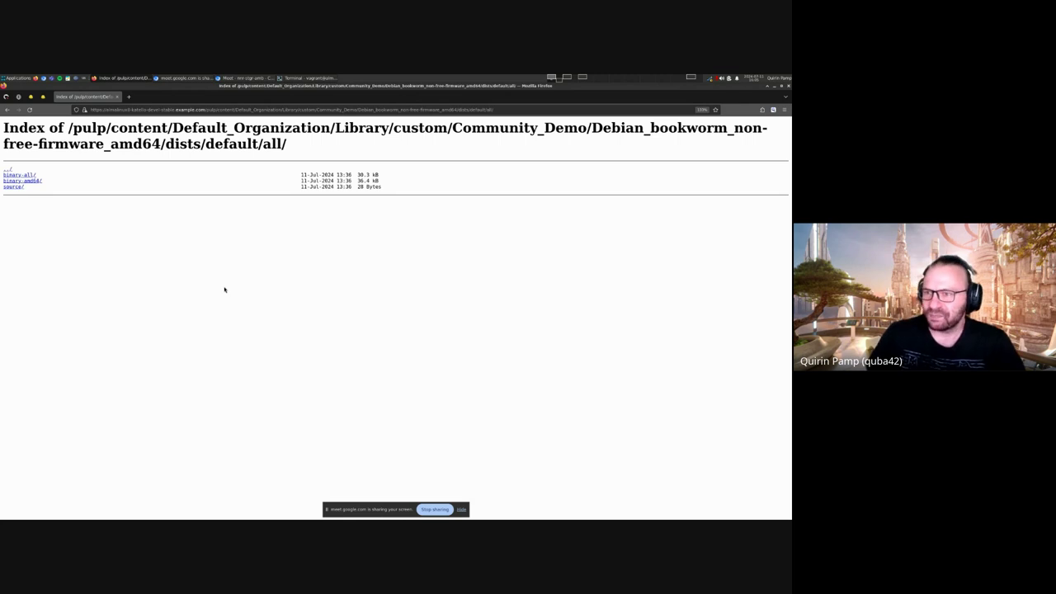
pyautogui.click(10, 170)
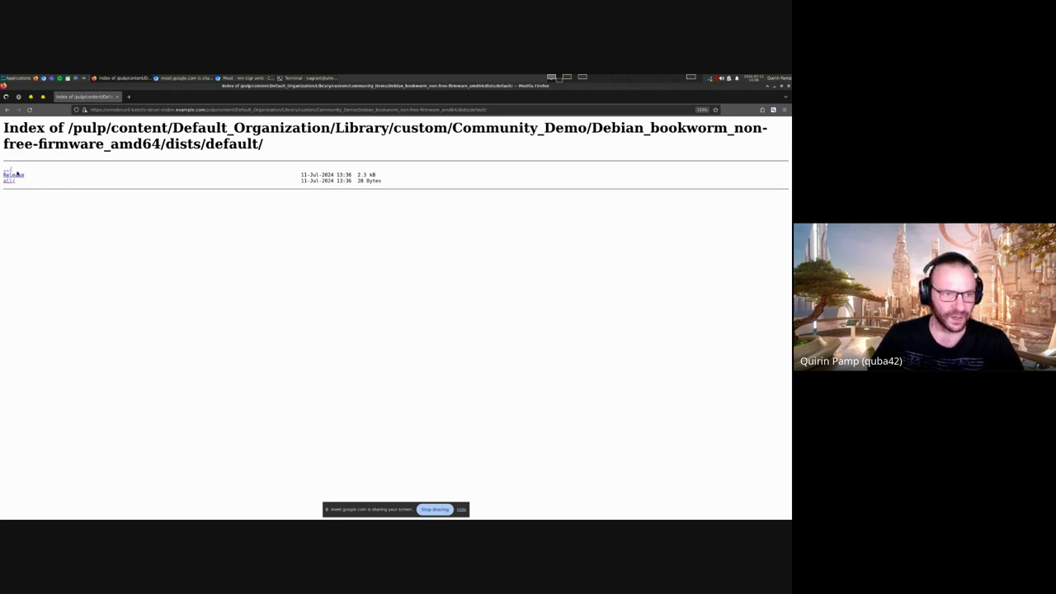
pyautogui.click(10, 169)
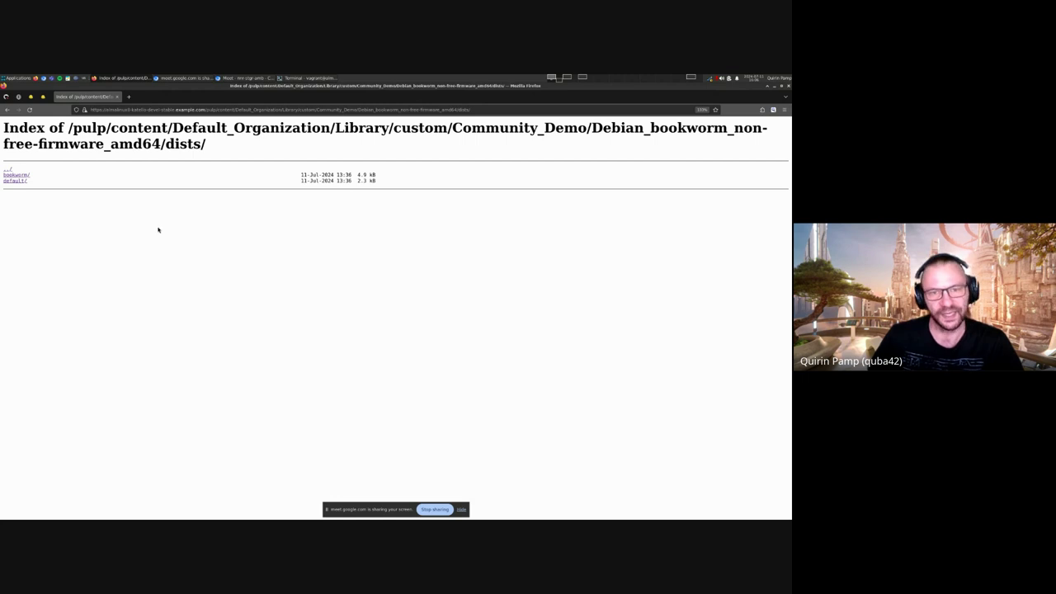
# Recheck the bookworm folder, return to the dists listing, and switch to the other server's Debian bookworm amd64 repository page in Foreman.
pyautogui.click(22, 175)
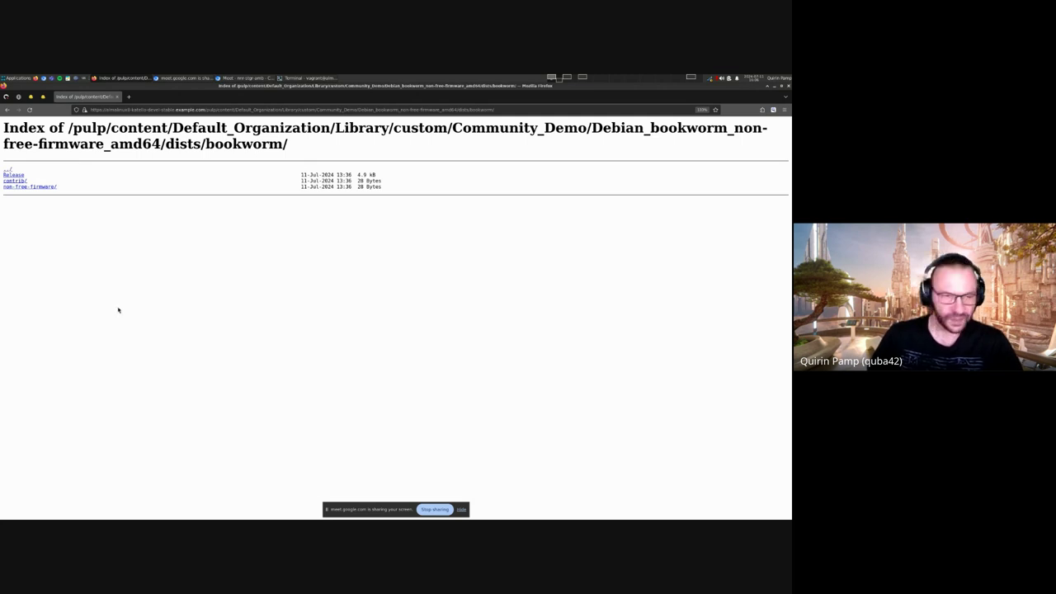
pyautogui.click(8, 170)
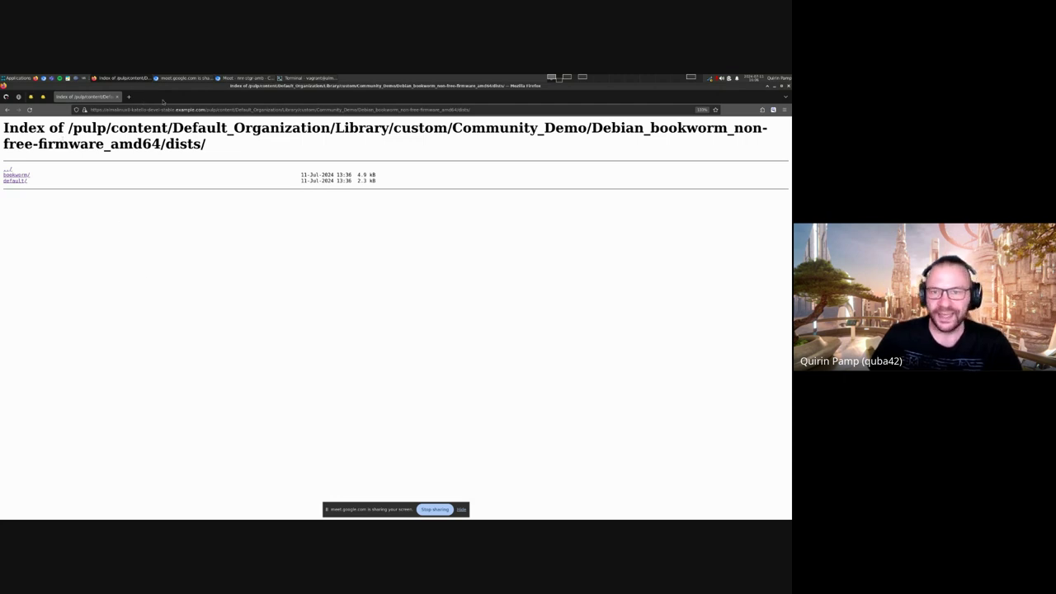
pyautogui.click(569, 79)
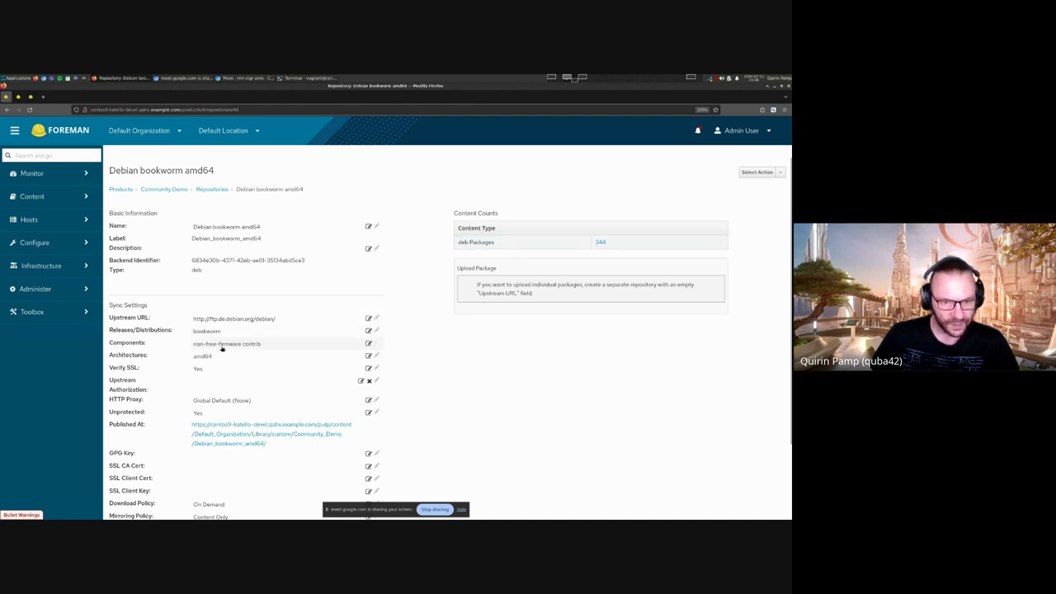
# Open the Debian bookworm amd64 repository's Published At link in a new tab and view its dists folder.
pyautogui.rightClick(233, 435)
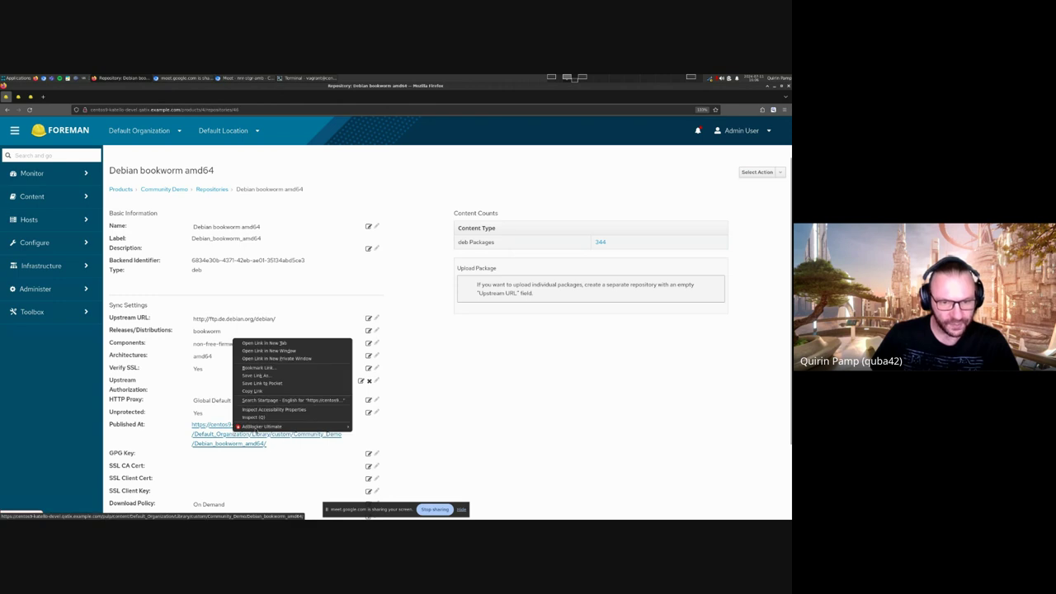
pyautogui.click(264, 343)
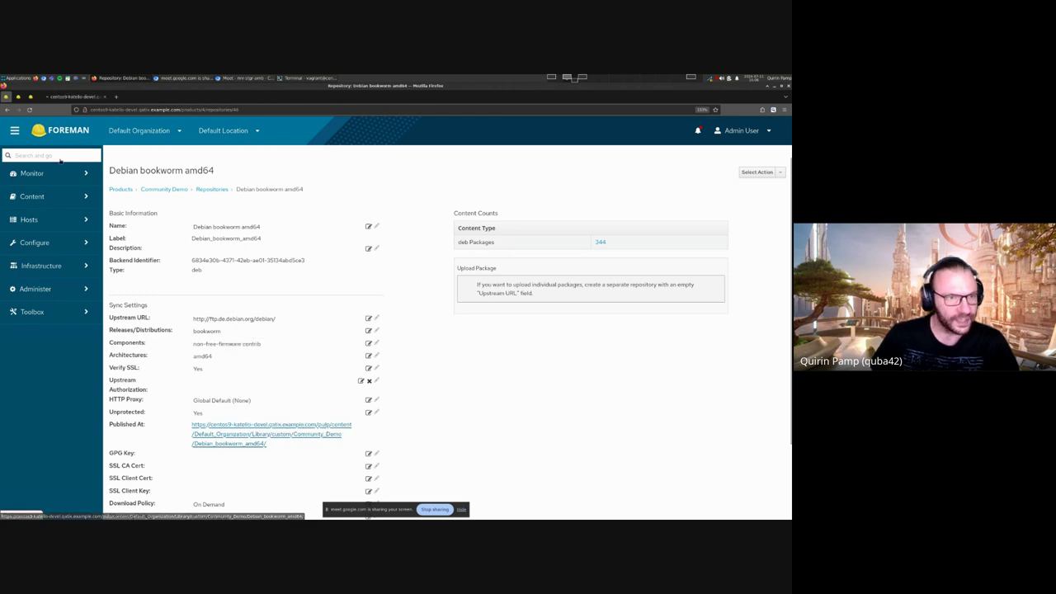
pyautogui.click(62, 97)
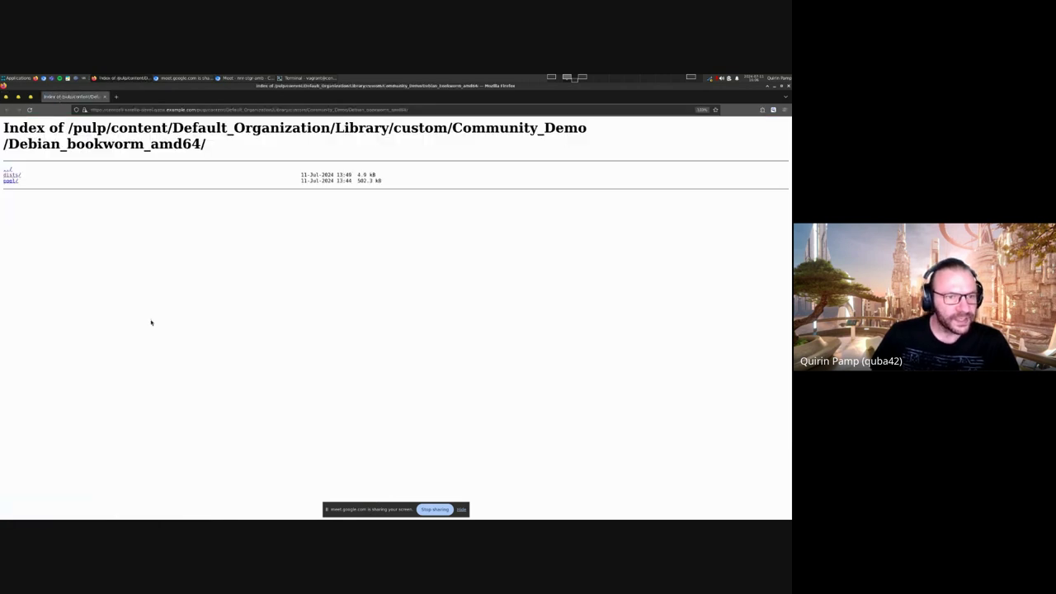
pyautogui.click(15, 175)
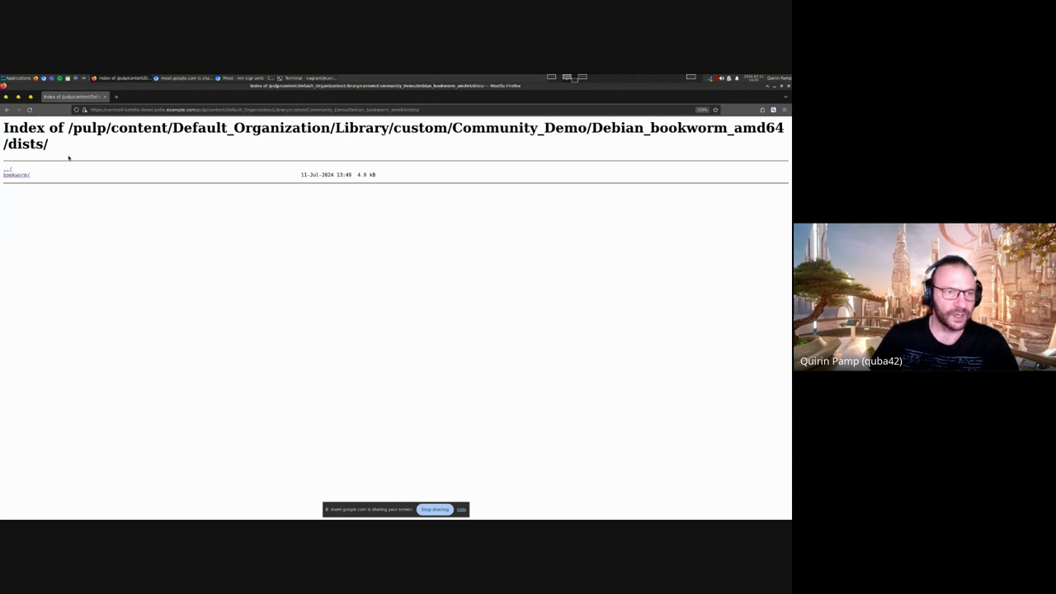
# Review the repositories in version 2.0 of the Community Demo content view and the details of the Community Demo activation key.
pyautogui.click(18, 97)
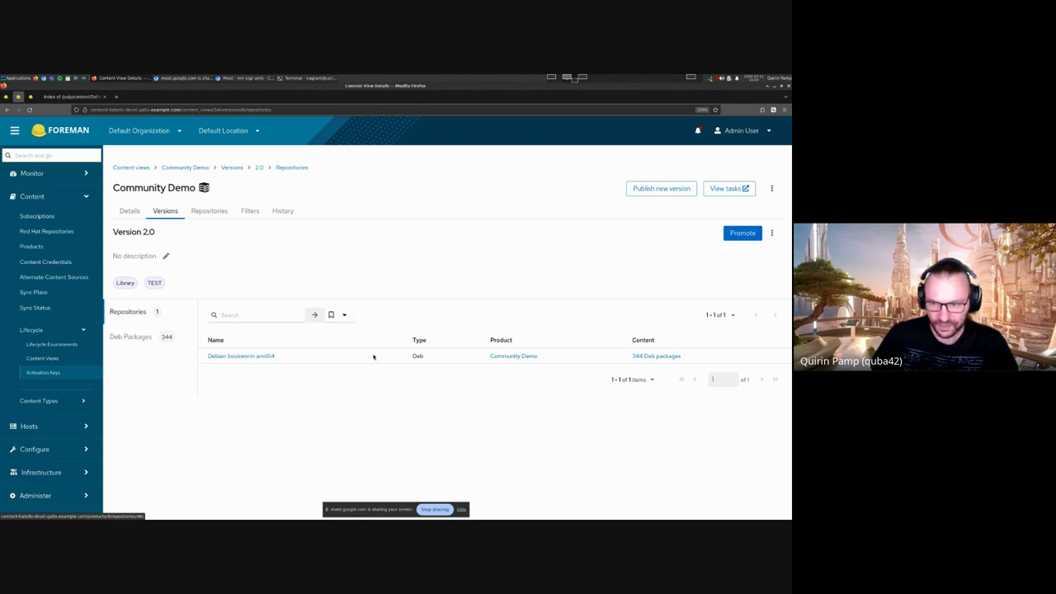
pyautogui.click(31, 96)
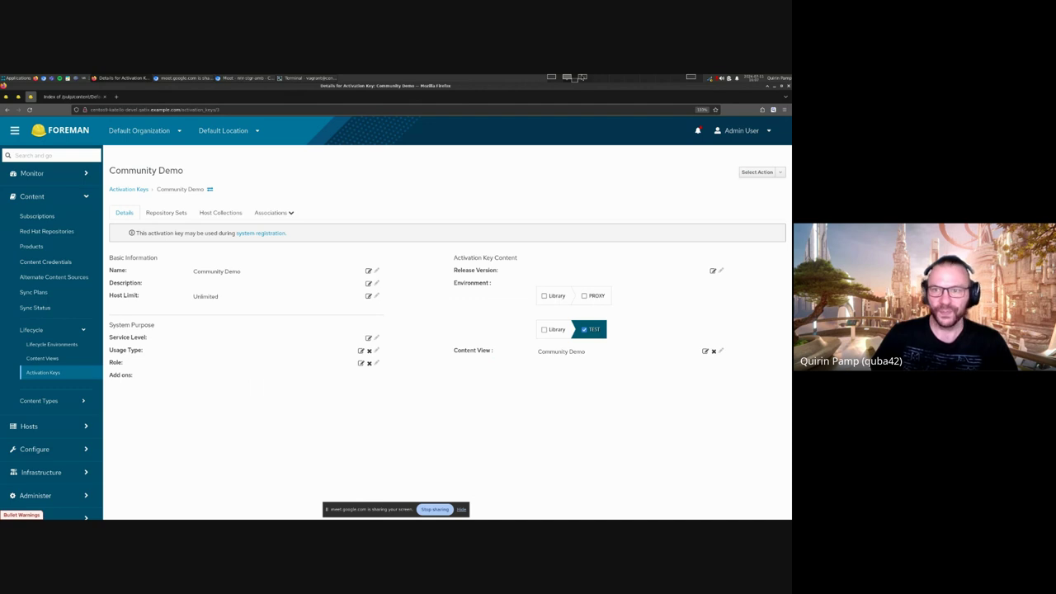
# In the terminal, register my-ubuntu2204-client to Default_Organization through subscription-manager with the Community Demo activation key.
pyautogui.click(582, 78)
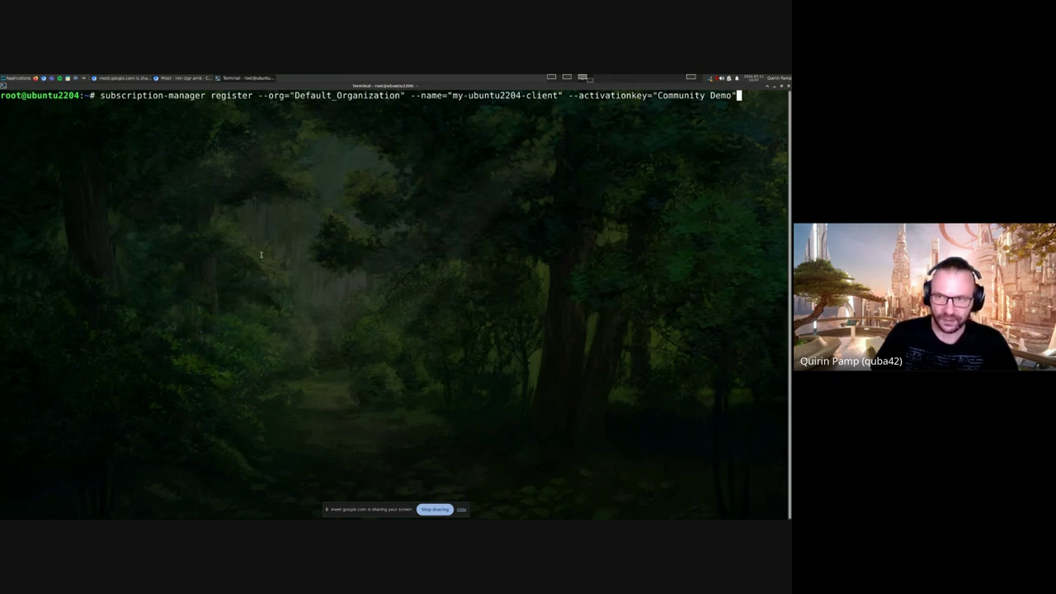
pyautogui.press('Return')
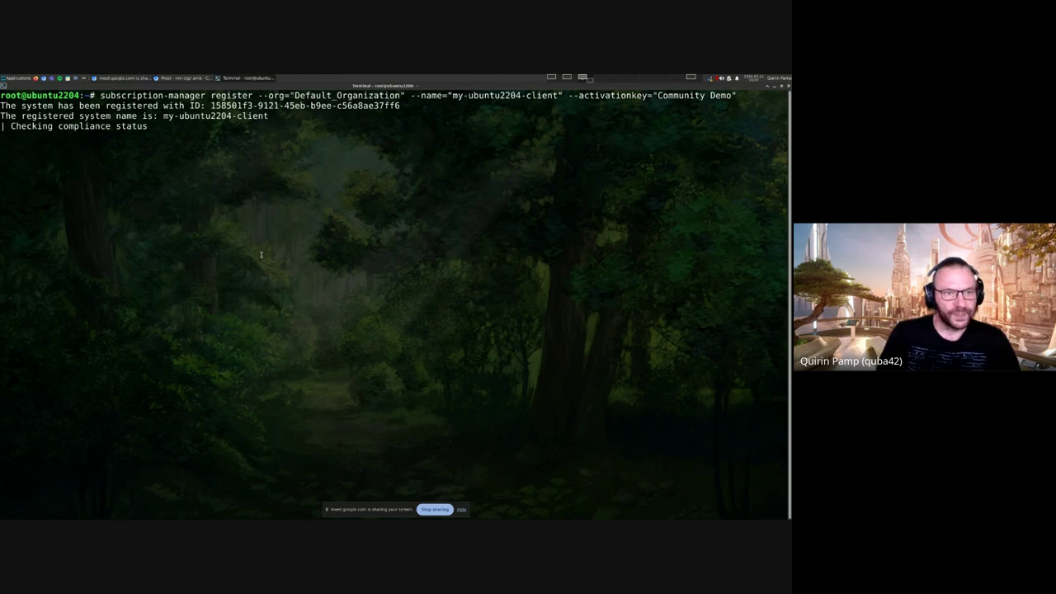
# Open /etc/apt/sources.list.d/rhsm.sources in vim on the registered client.
pyautogui.write('vim /e')
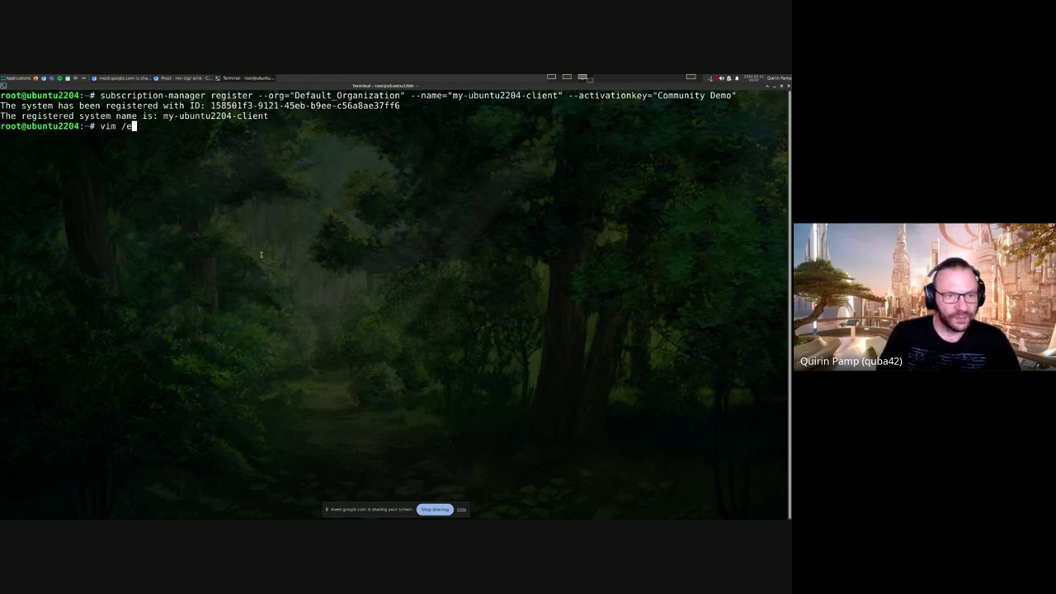
pyautogui.write('tc/apt/s')
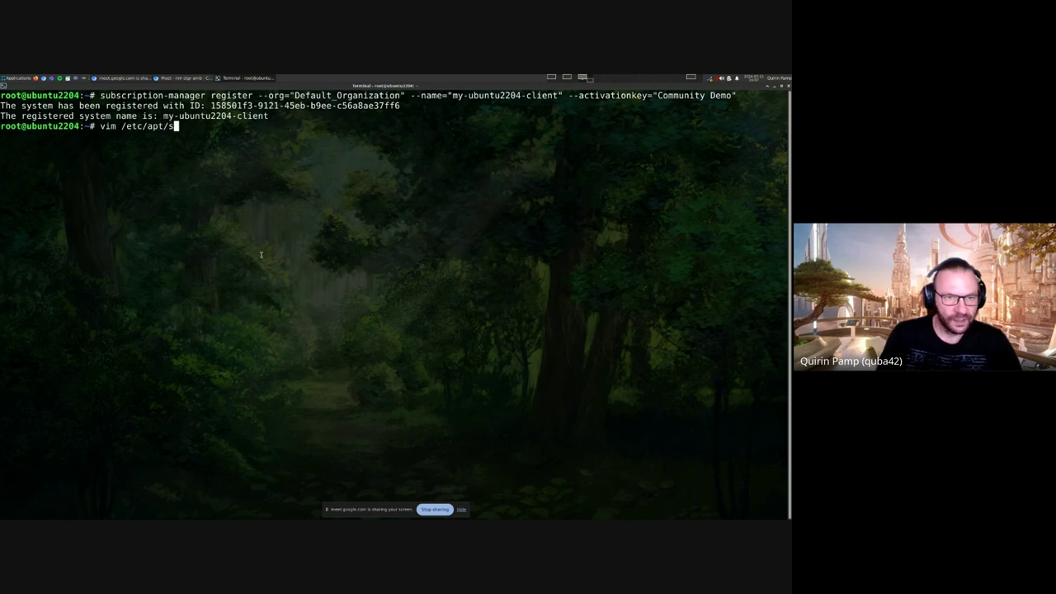
pyautogui.press('Tab')
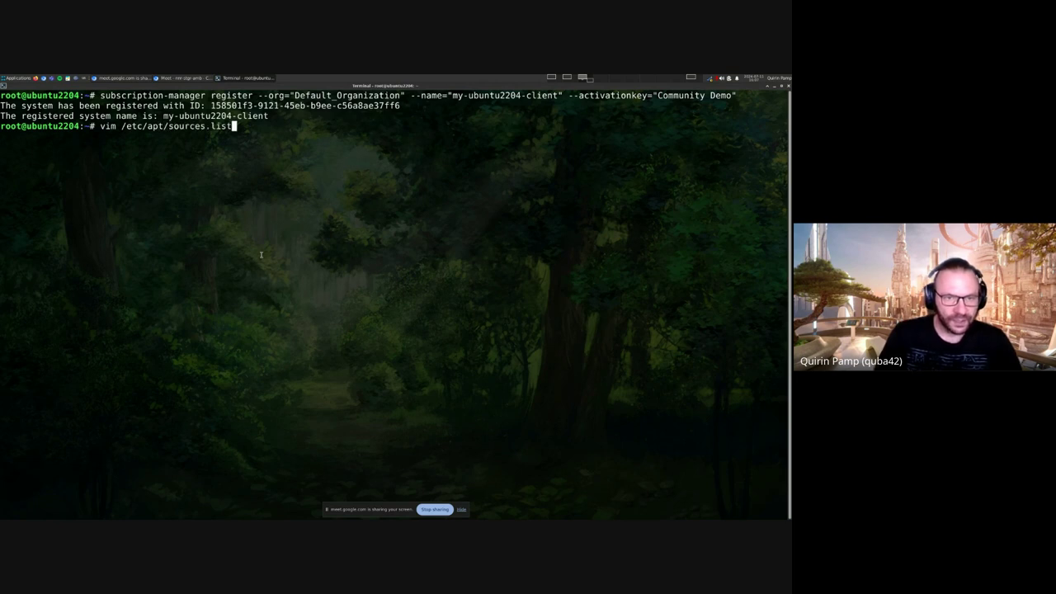
pyautogui.write('.d/')
pyautogui.press('Tab')
pyautogui.press('Return')
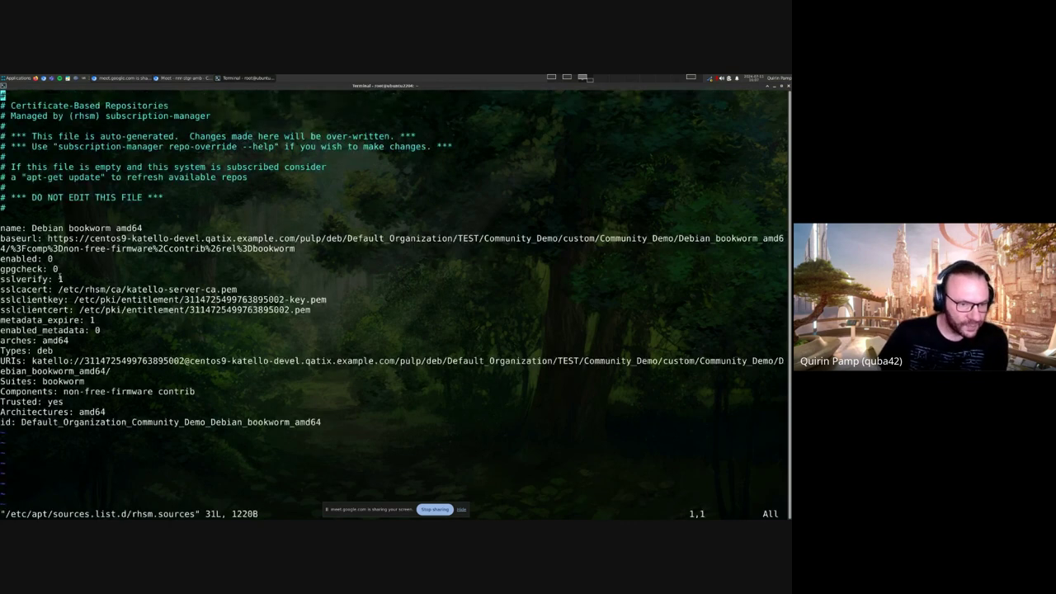
# Examine the Suites and Components entries in rhsm.sources and quit vim without changing the file.
pyautogui.doubleClick(6, 381)
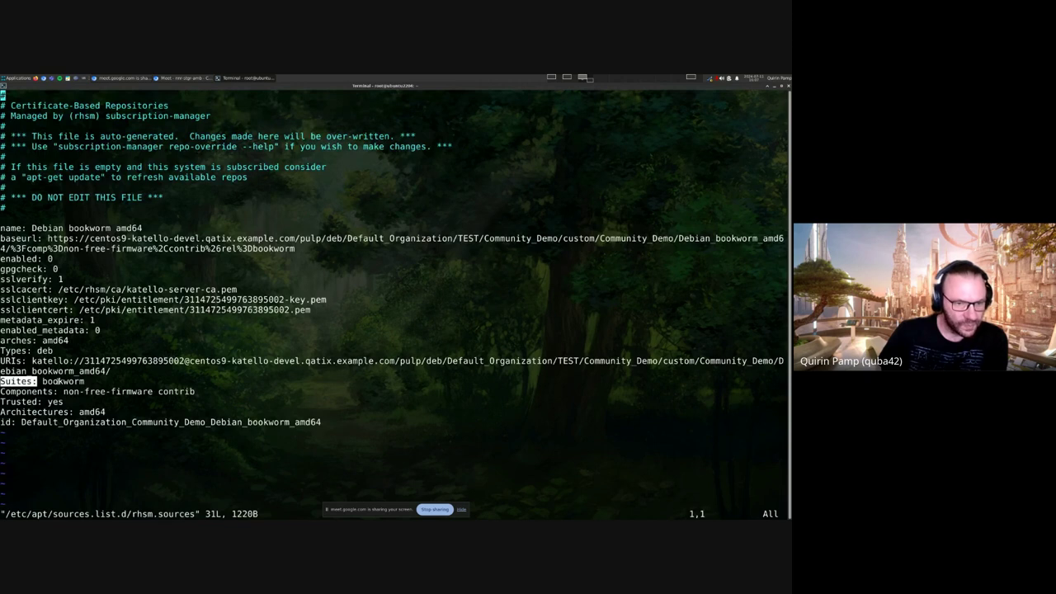
pyautogui.doubleClick(63, 381)
pyautogui.doubleClick(30, 391)
pyautogui.click(111, 394)
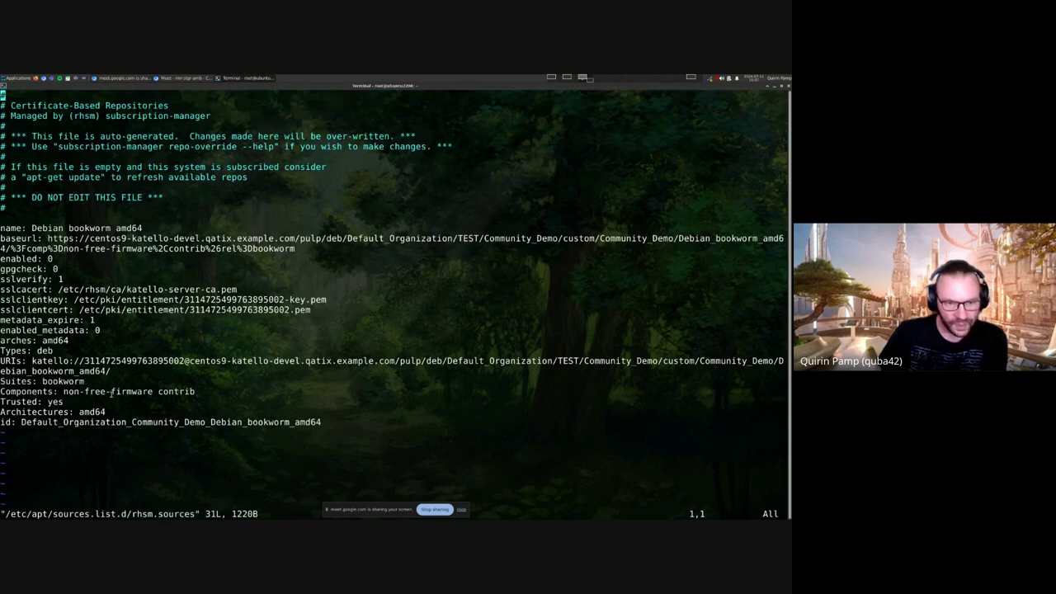
pyautogui.doubleClick(112, 393)
pyautogui.click(183, 390)
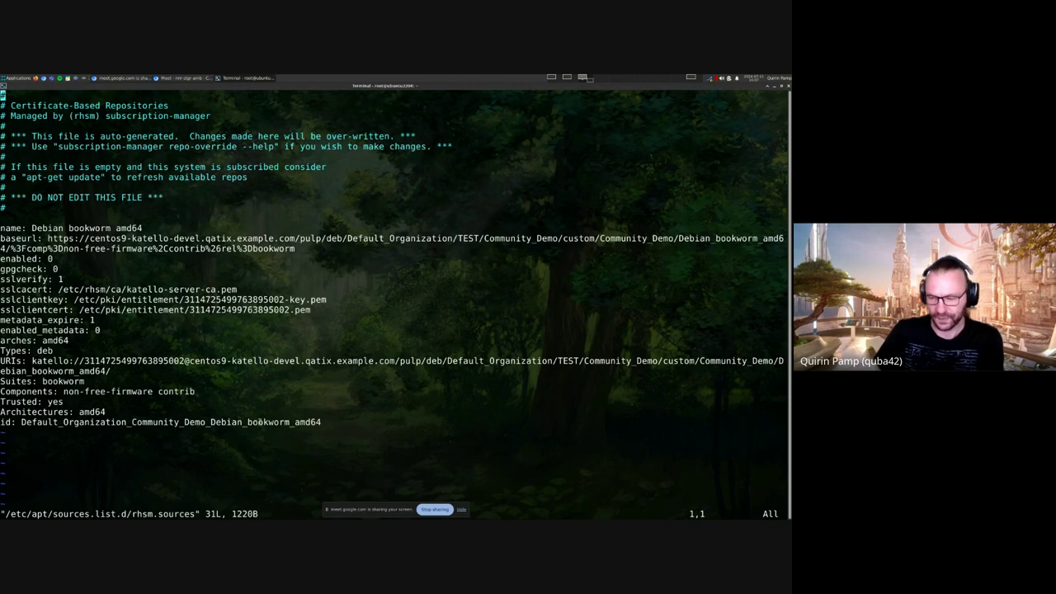
pyautogui.doubleClick(51, 382)
pyautogui.click(51, 382)
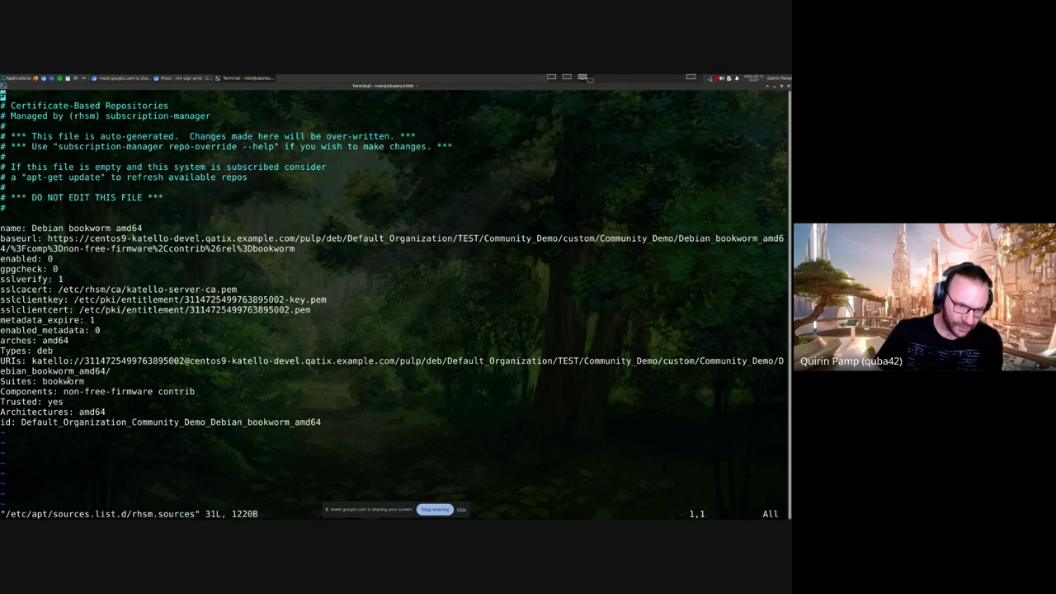
pyautogui.doubleClick(52, 382)
pyautogui.click(97, 394)
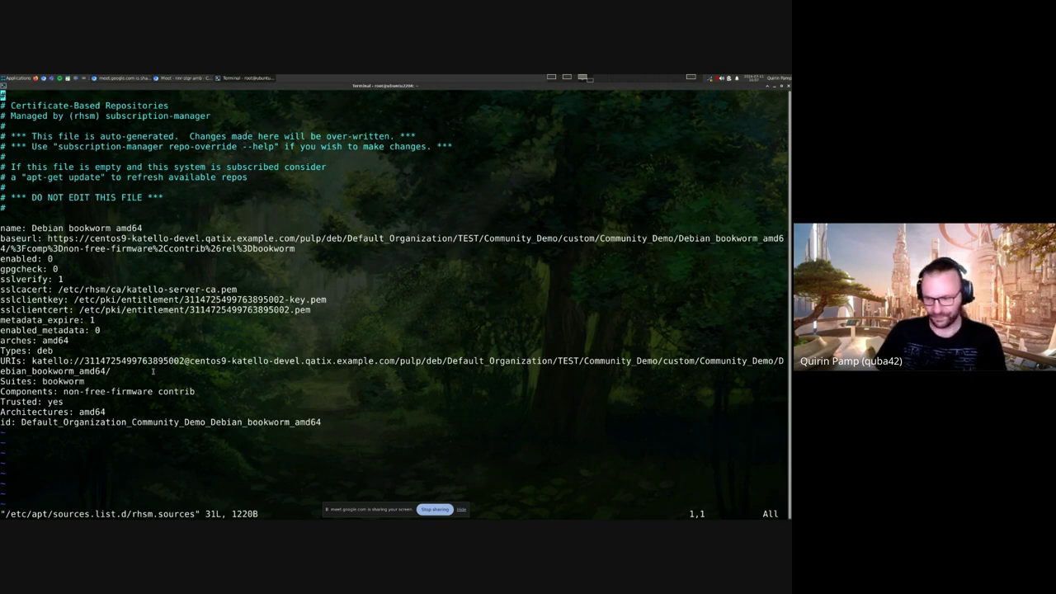
pyautogui.write(':q')
pyautogui.press('Return')
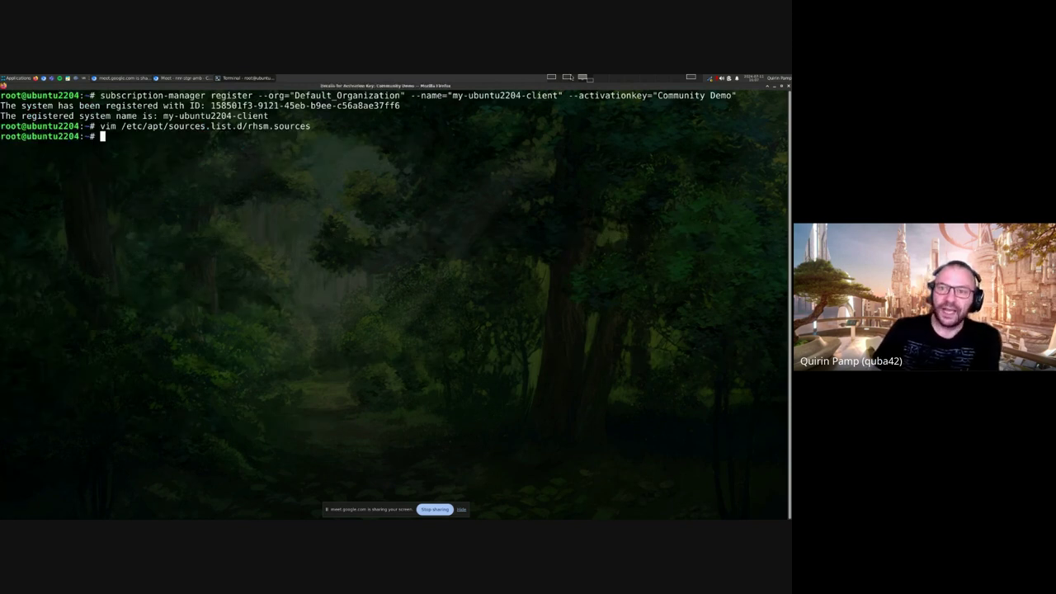
# Back in Foreman, remove contrib from the Debian bookworm amd64 repository's Components, leaving only non-free-firmware, and save.
pyautogui.click(567, 77)
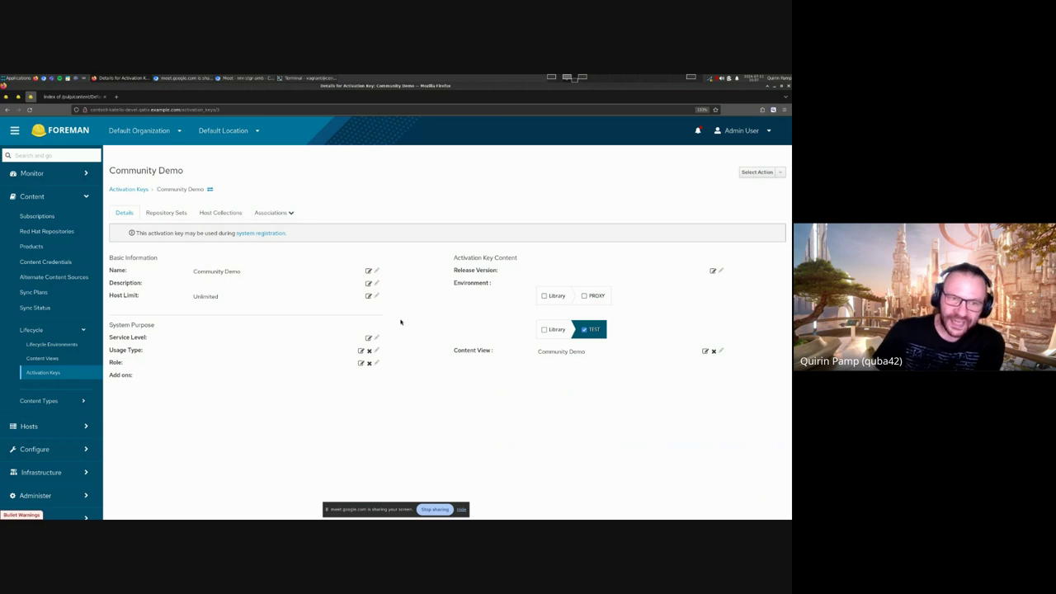
pyautogui.click(8, 109)
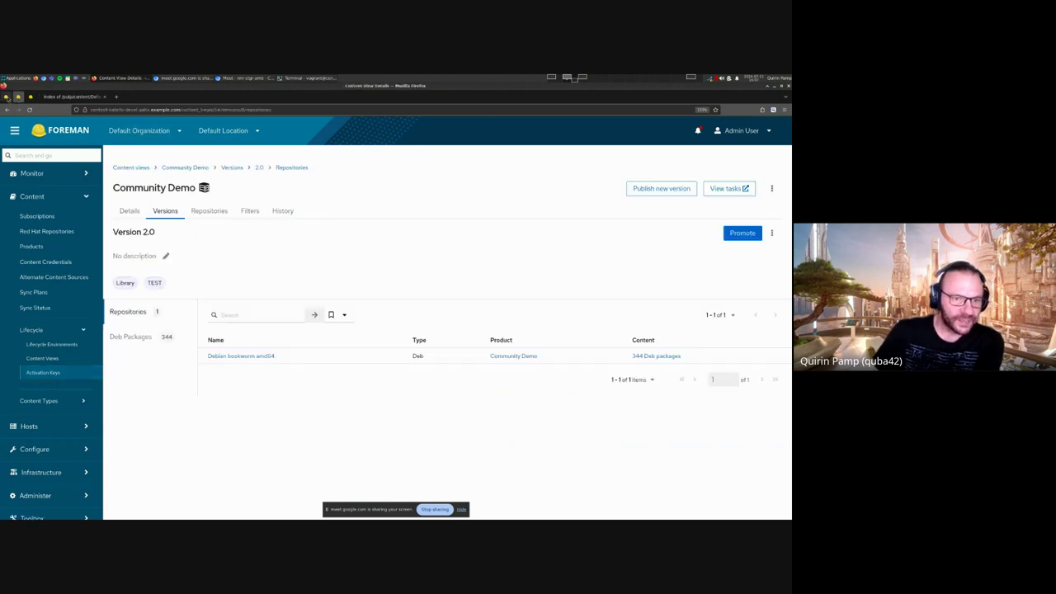
pyautogui.click(7, 109)
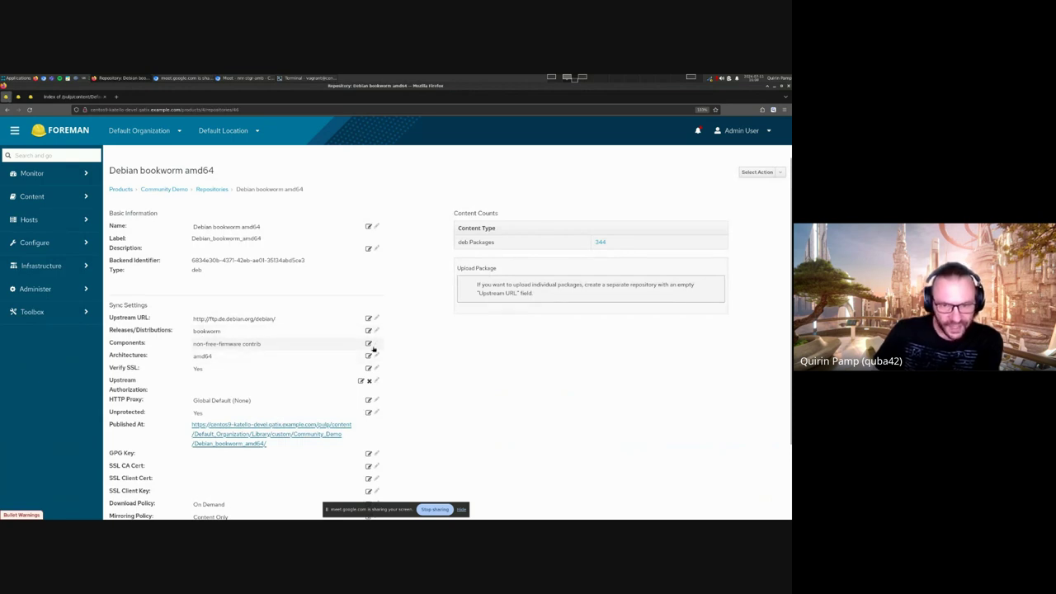
pyautogui.click(337, 344)
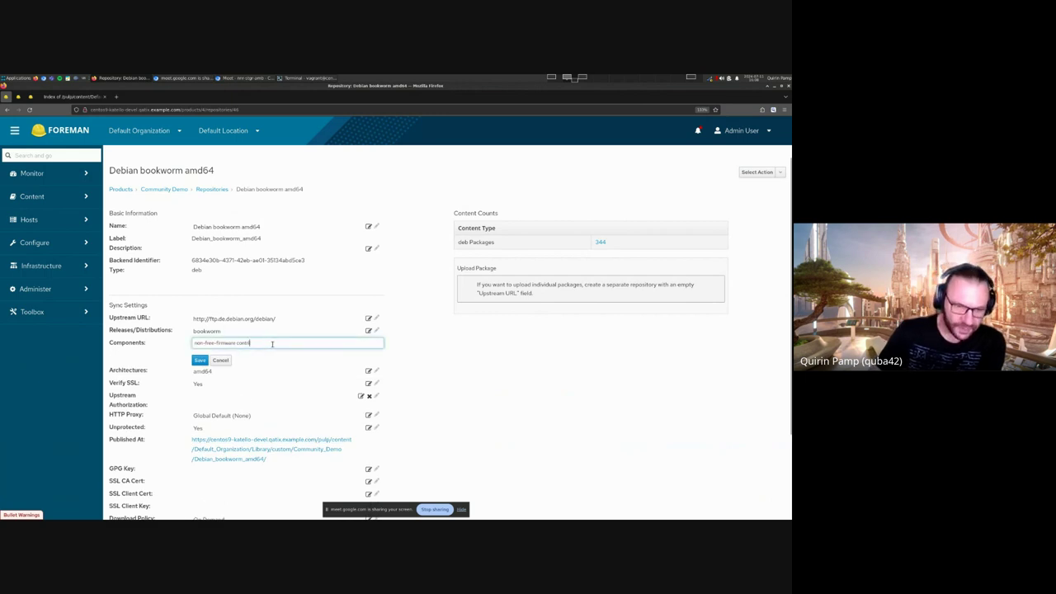
pyautogui.press('BackSpace')
pyautogui.press('BackSpace')
pyautogui.press('BackSpace')
pyautogui.press('BackSpace')
pyautogui.press('BackSpace')
pyautogui.press('BackSpace')
pyautogui.press('BackSpace')
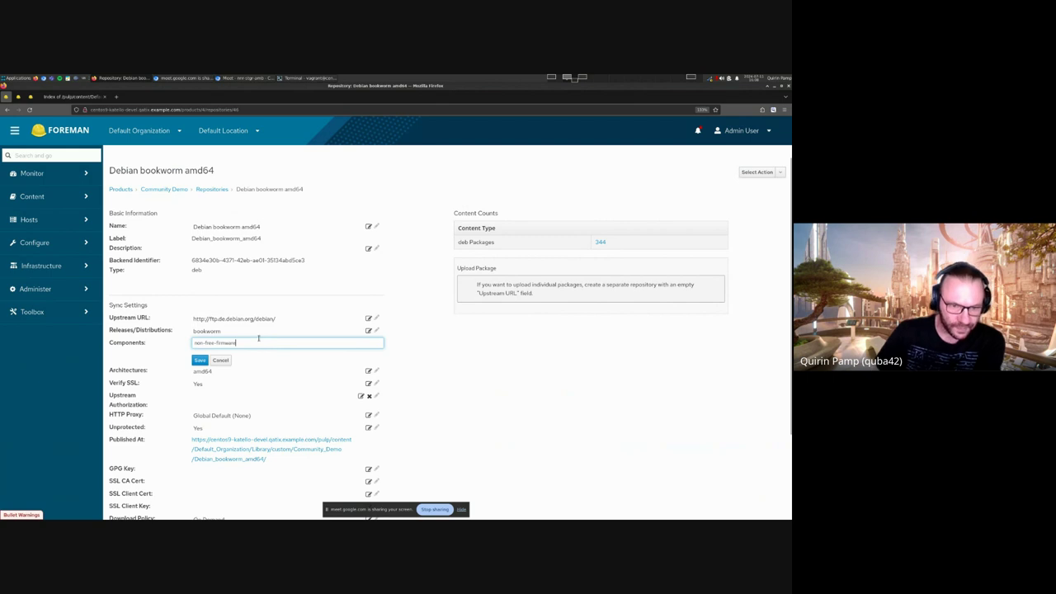
pyautogui.press('Return')
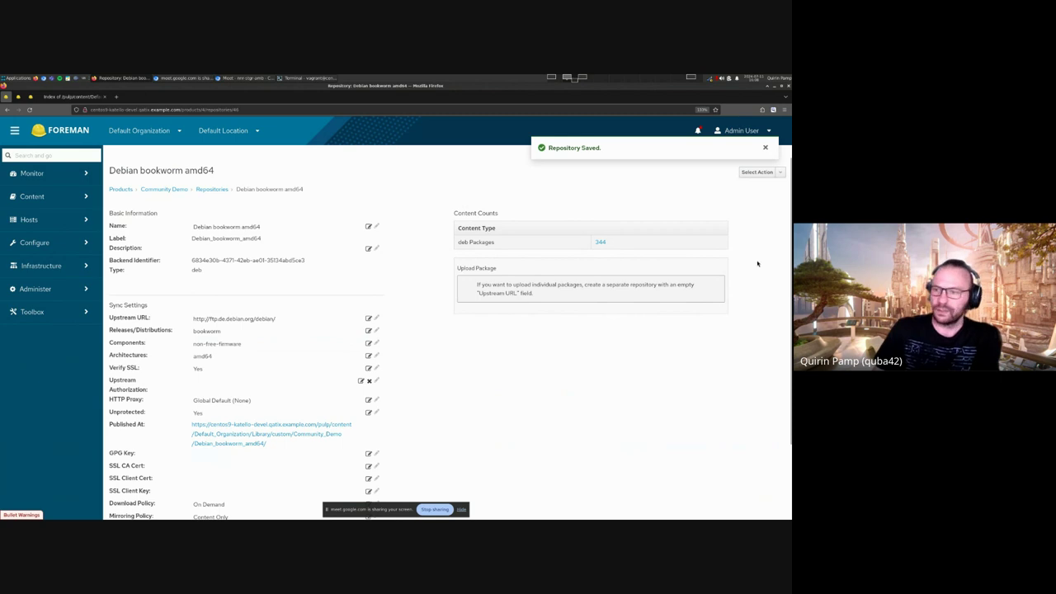
# Sync the Debian bookworm amd64 repository now and reopen its details page from the Community Demo repositories.
pyautogui.click(779, 171)
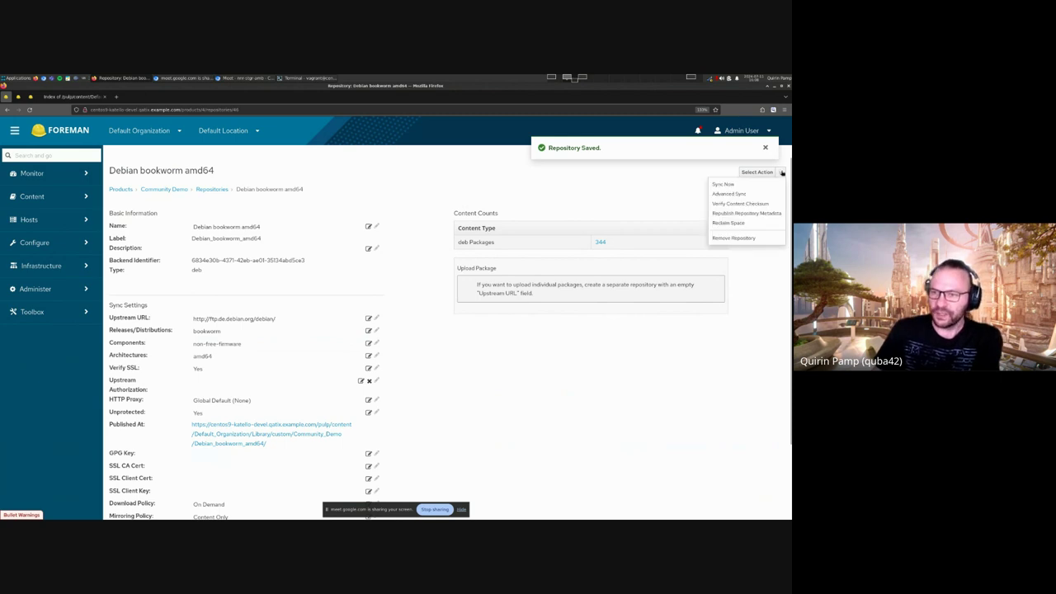
pyautogui.click(736, 185)
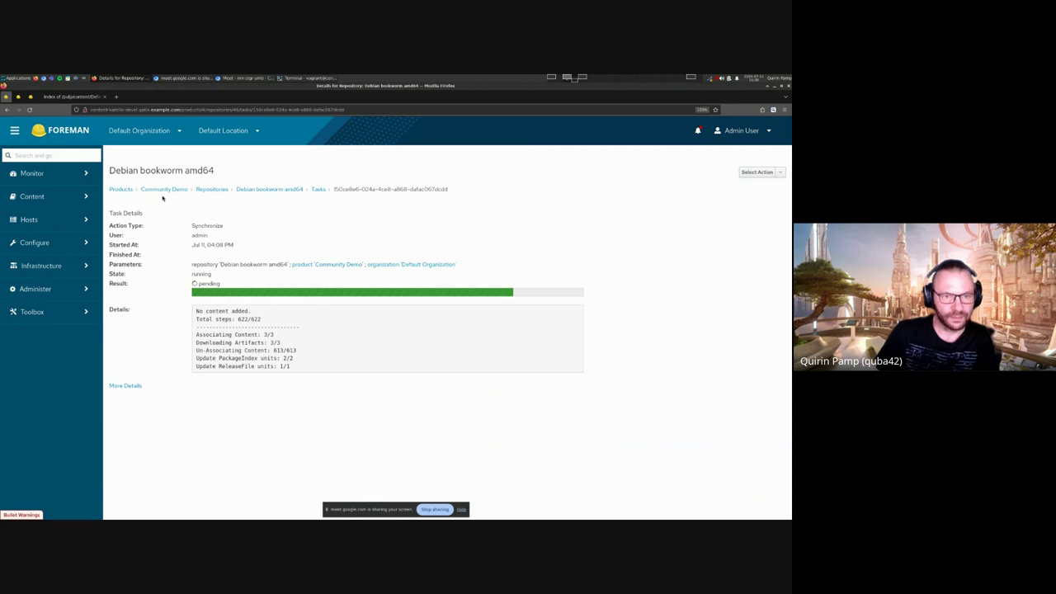
pyautogui.click(211, 189)
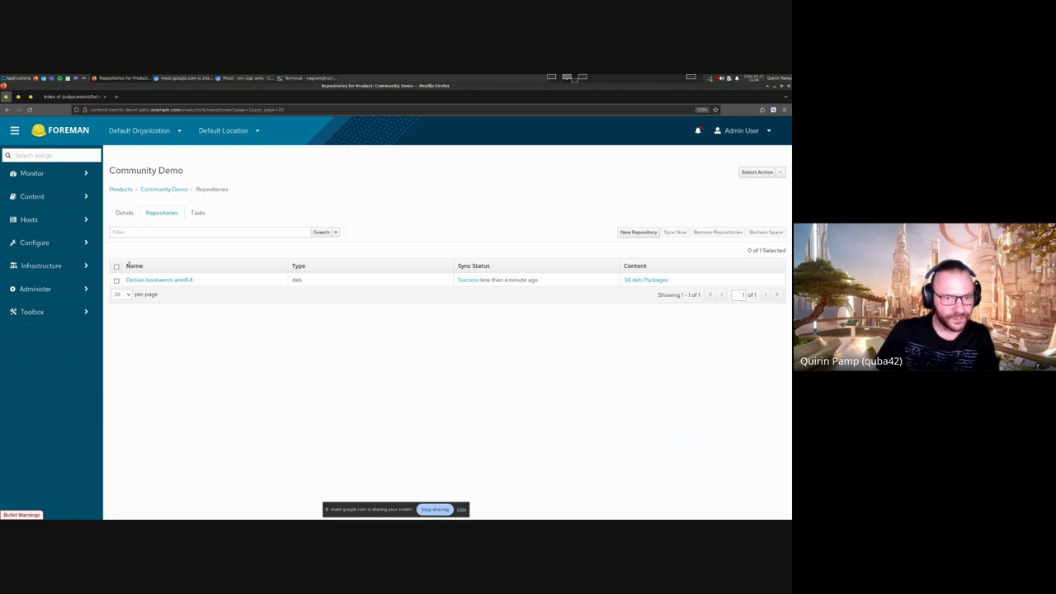
pyautogui.click(154, 283)
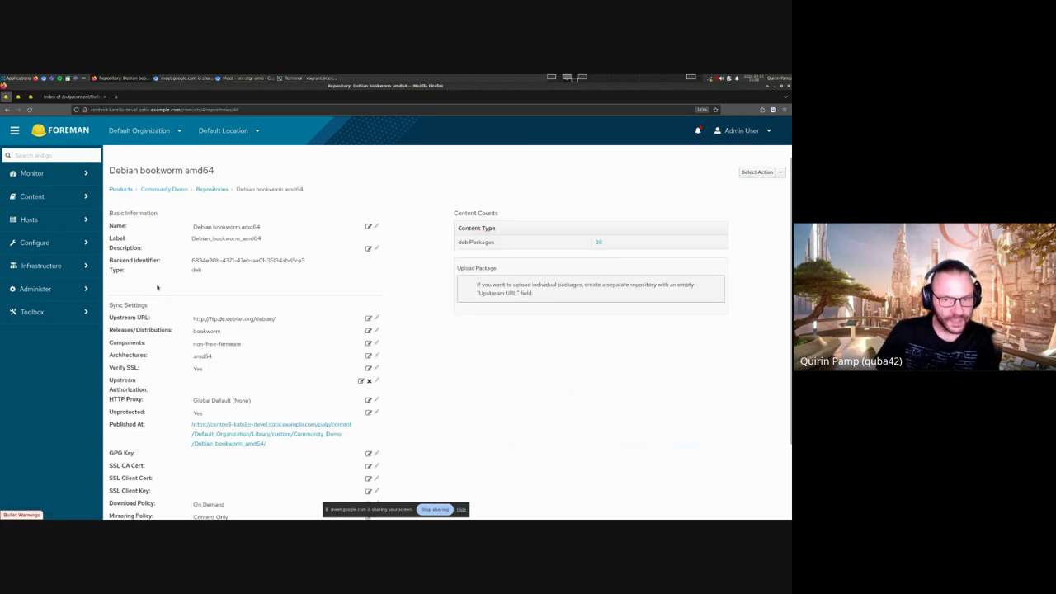
# Open the resynced repository's Published At link in a new tab, inspect dists/bookworm for its components, and close that tab.
pyautogui.rightClick(204, 435)
pyautogui.click(229, 340)
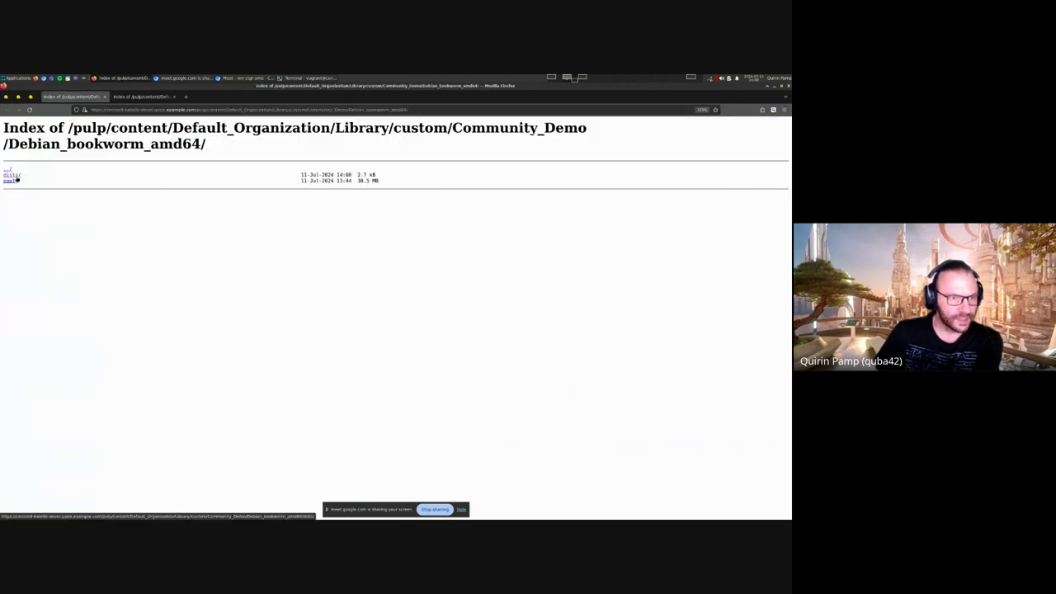
pyautogui.click(15, 175)
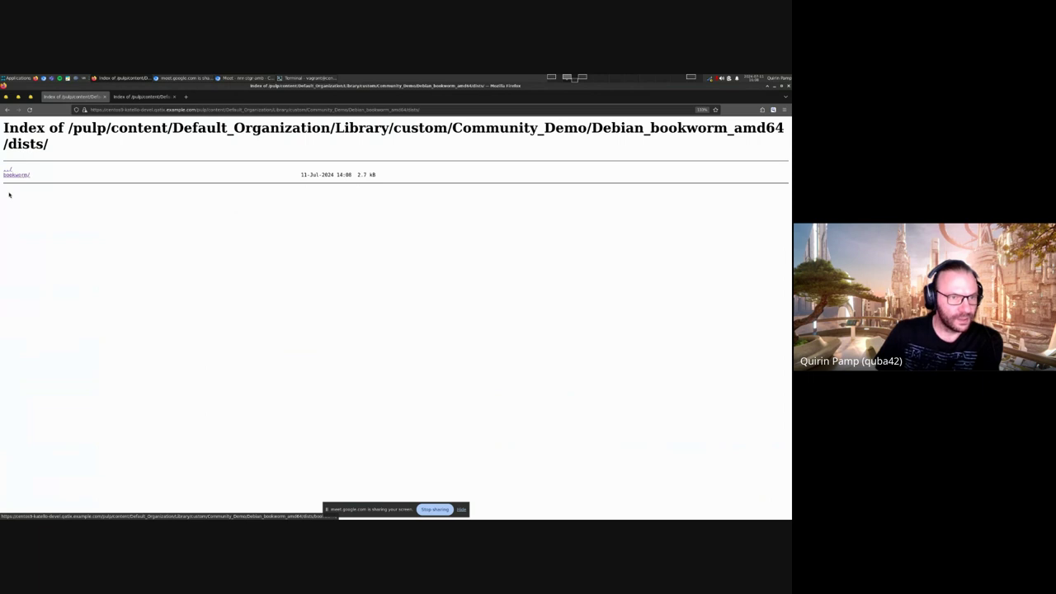
pyautogui.click(19, 175)
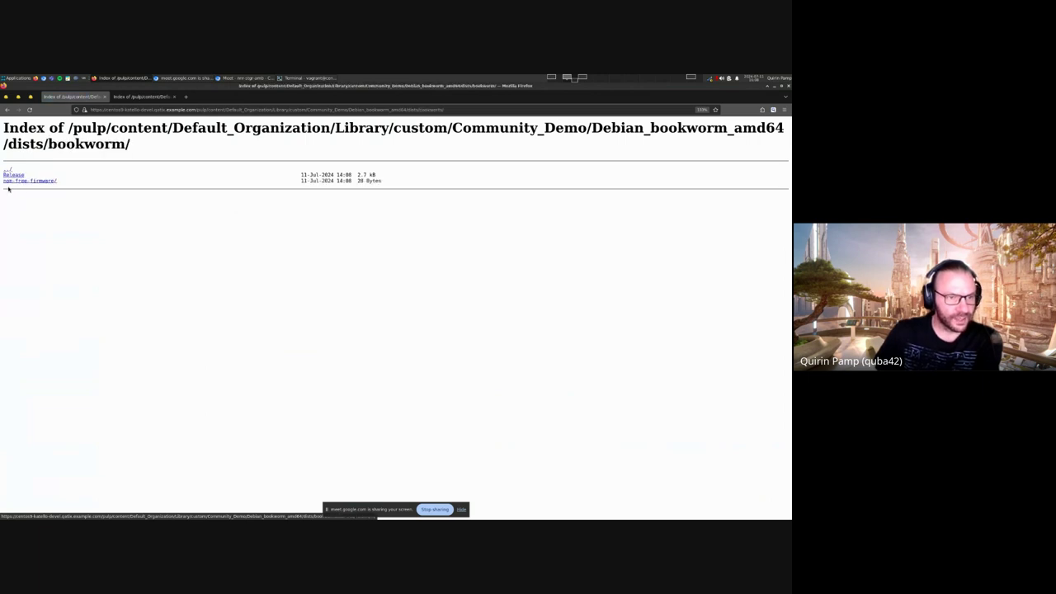
pyautogui.click(105, 96)
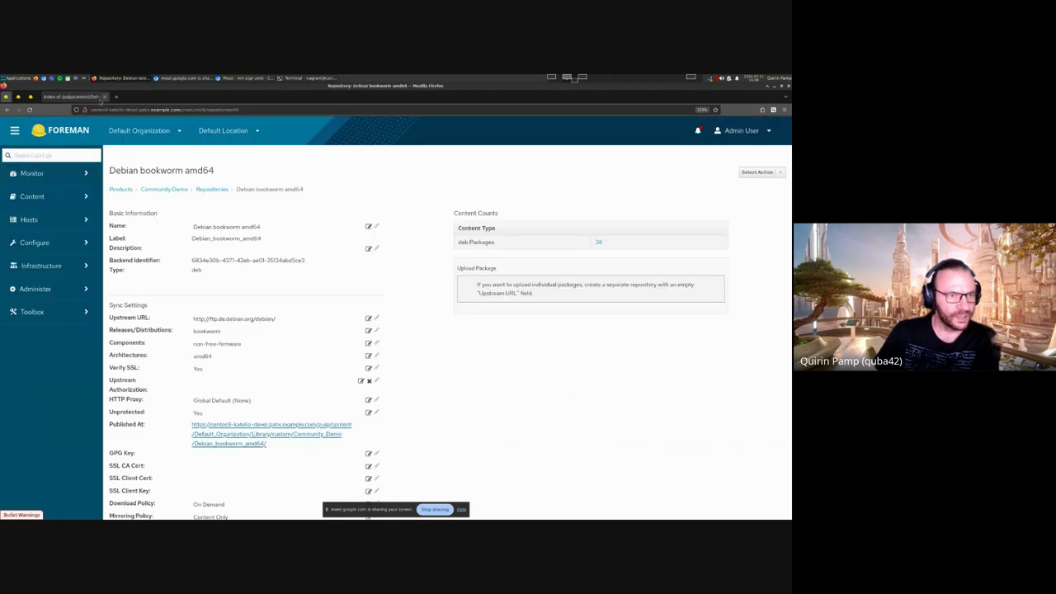
# On the Community Demo content view page, publish version 3.0 and promote it to the TEST environment.
pyautogui.click(7, 109)
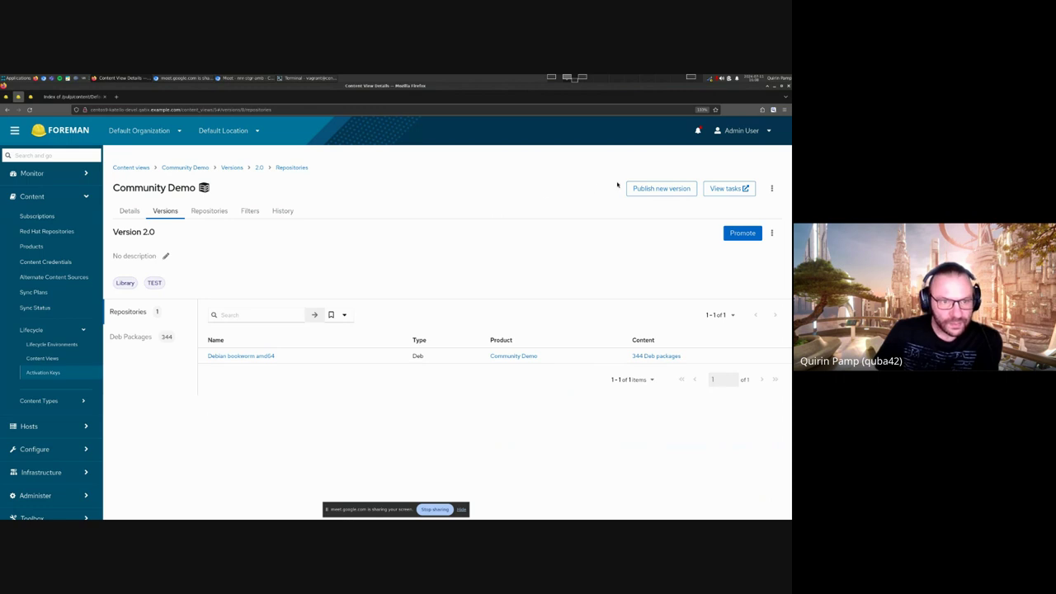
pyautogui.click(647, 187)
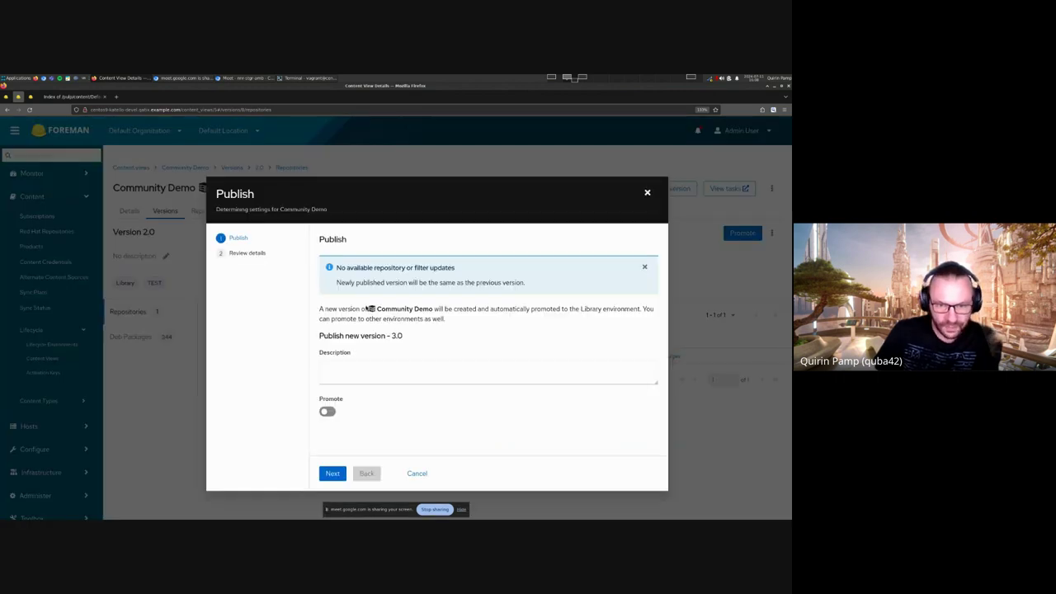
pyautogui.click(329, 412)
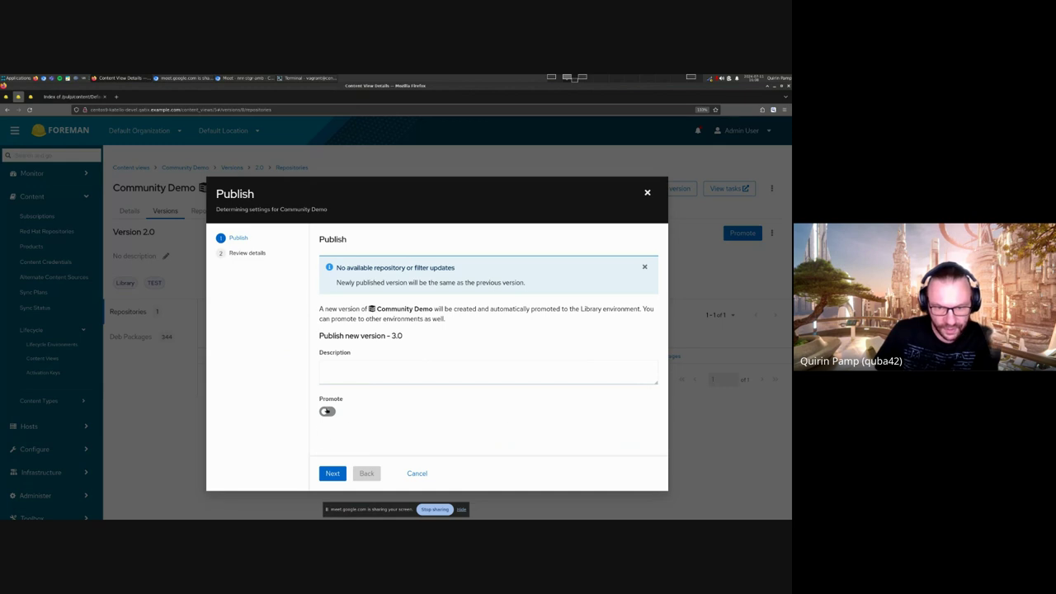
pyautogui.scroll(-1, 406, 340)
pyautogui.click(366, 431)
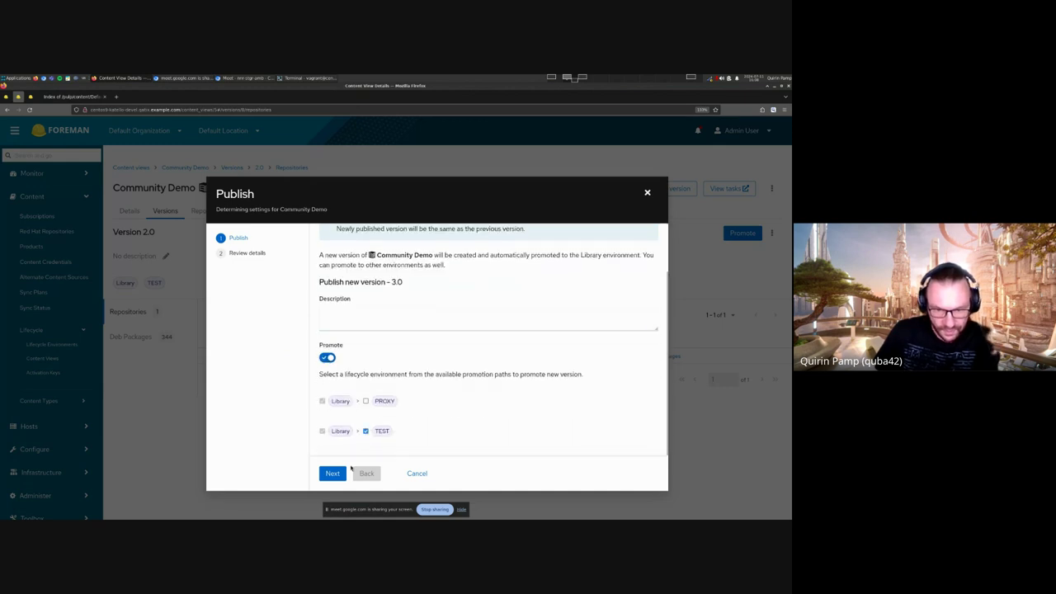
pyautogui.click(338, 474)
pyautogui.click(334, 474)
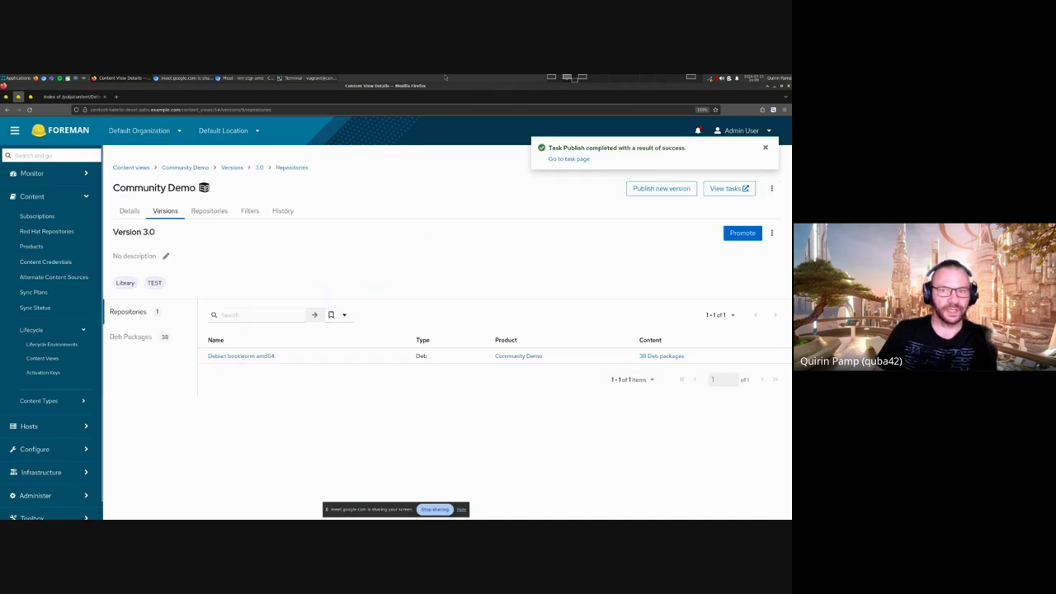
# Switch to the ubuntu2204 client terminal and list its available repositories with subscription-manager repos.
pyautogui.click(583, 79)
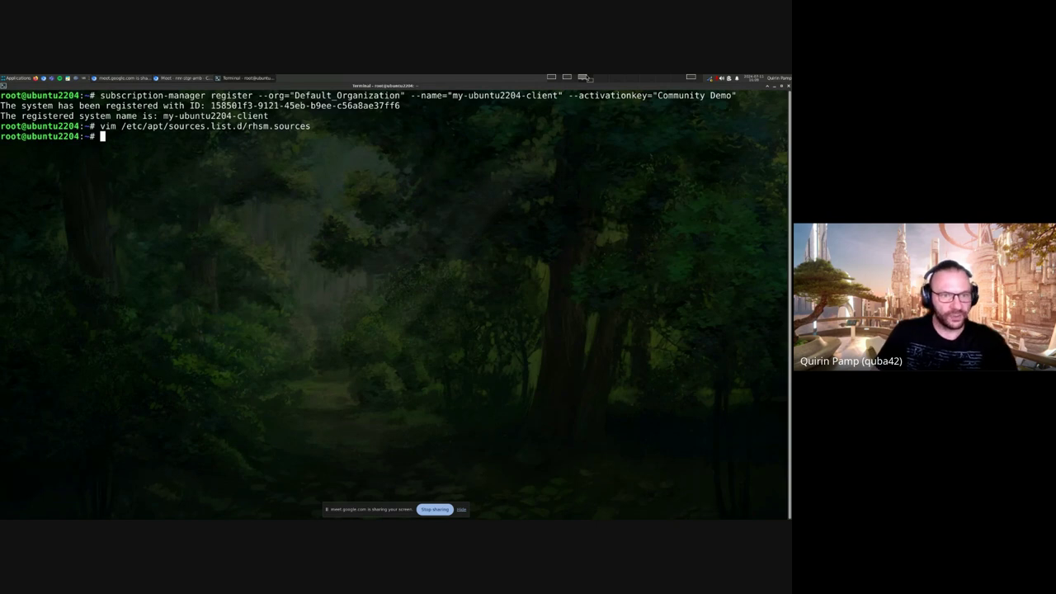
pyautogui.write('sub')
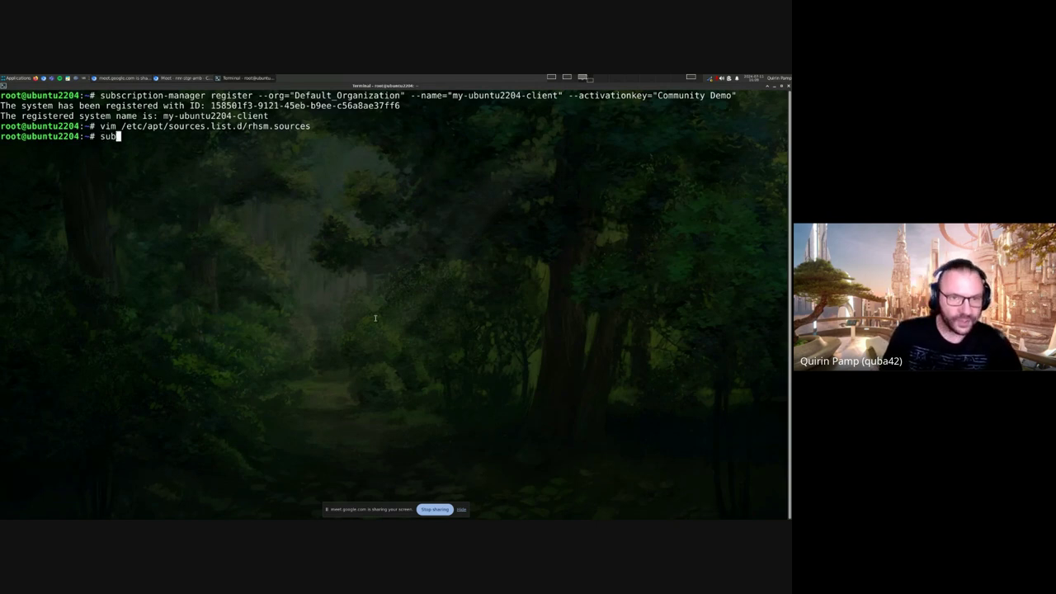
pyautogui.press('Tab')
pyautogui.write('repos')
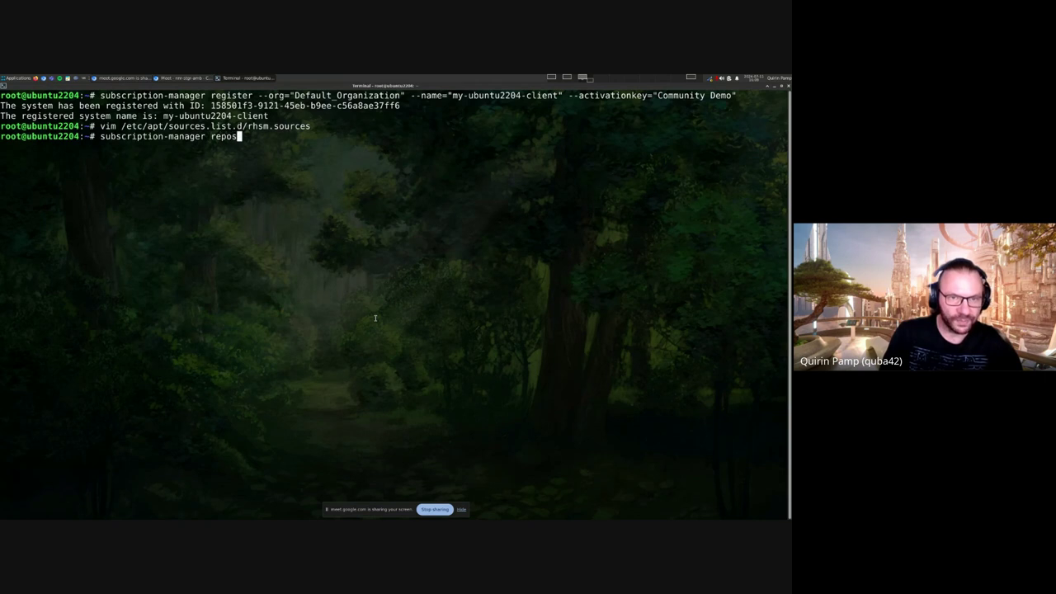
pyautogui.press('Return')
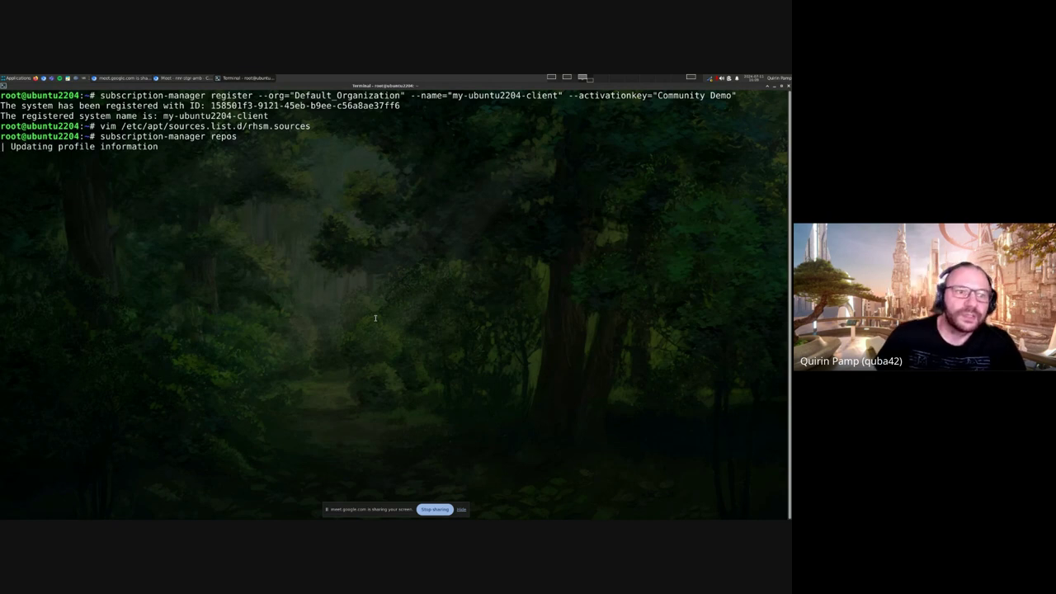
# Reopen /etc/apt/sources.list.d/rhsm.sources in vim, check its Components and Suites entries, and quit without saving.
pyautogui.press('Up')
pyautogui.press('Up')
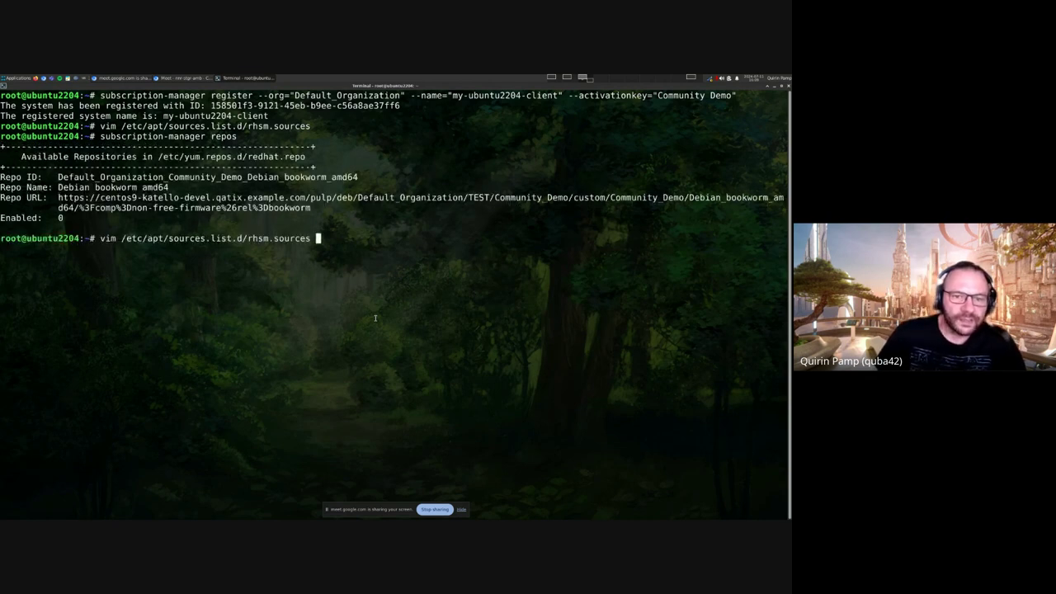
pyautogui.press('Return')
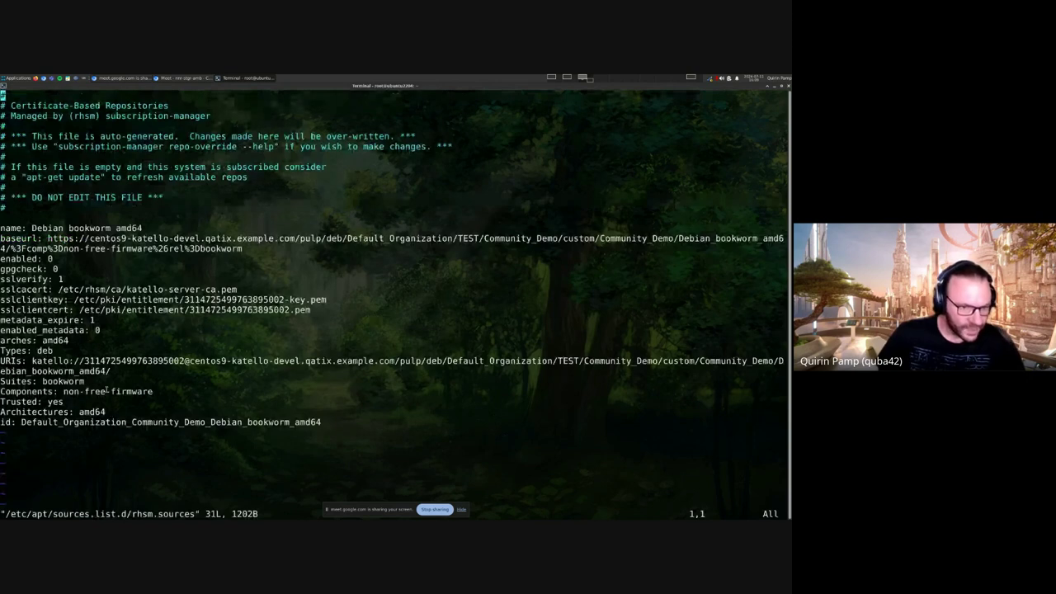
pyautogui.doubleClick(106, 391)
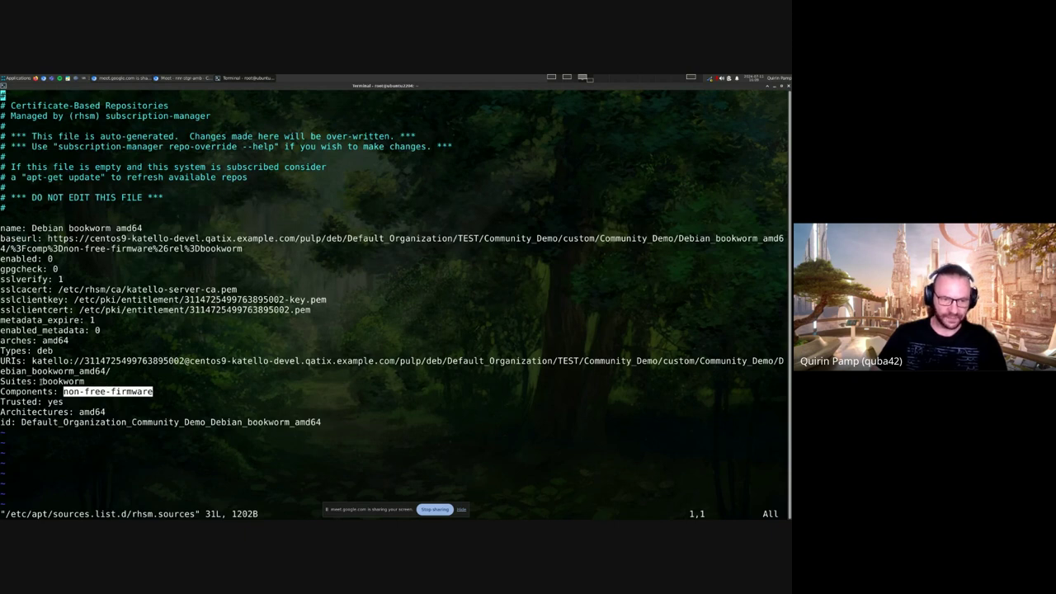
pyautogui.click(15, 382)
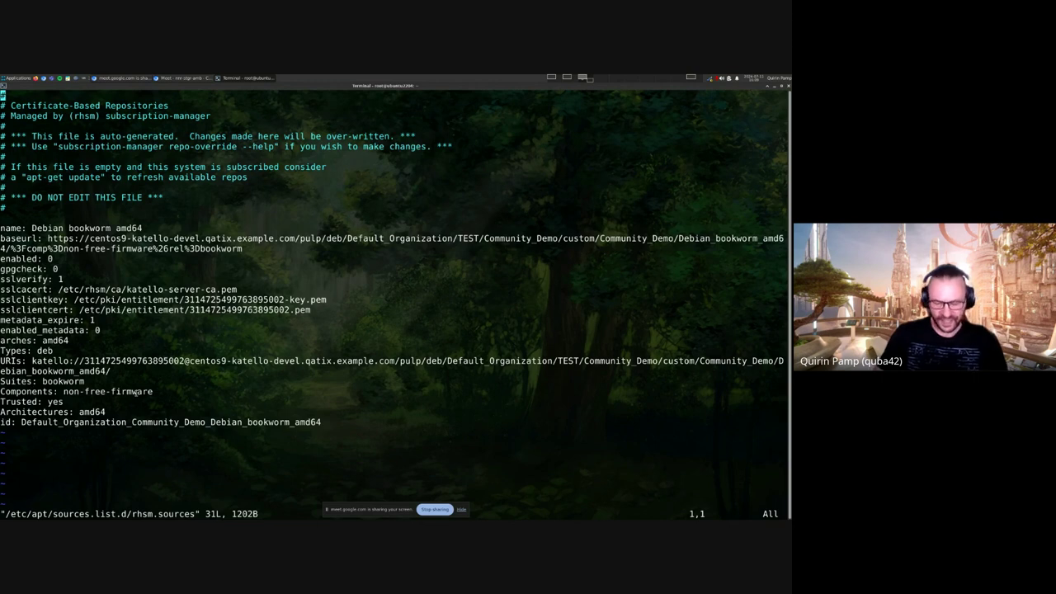
pyautogui.write(':q!')
pyautogui.press('Return')
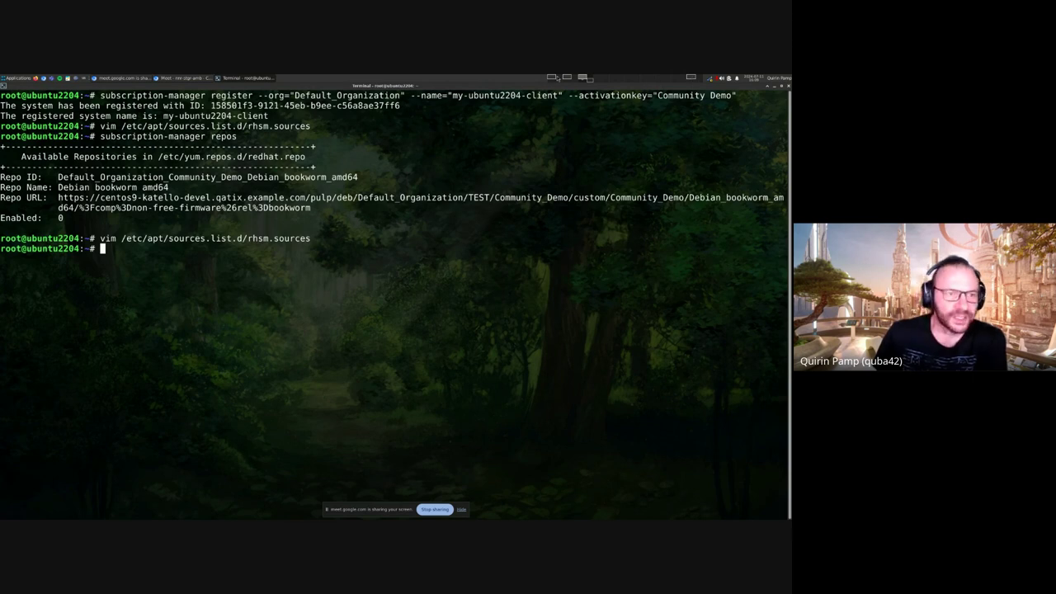
# Switch to GitHub pull request #11058 and examine the code changes in its "Add structured APT content mode" commit.
pyautogui.hotkey('alt', 'Tab')
pyautogui.hotkey('ctrl', 'Tab')
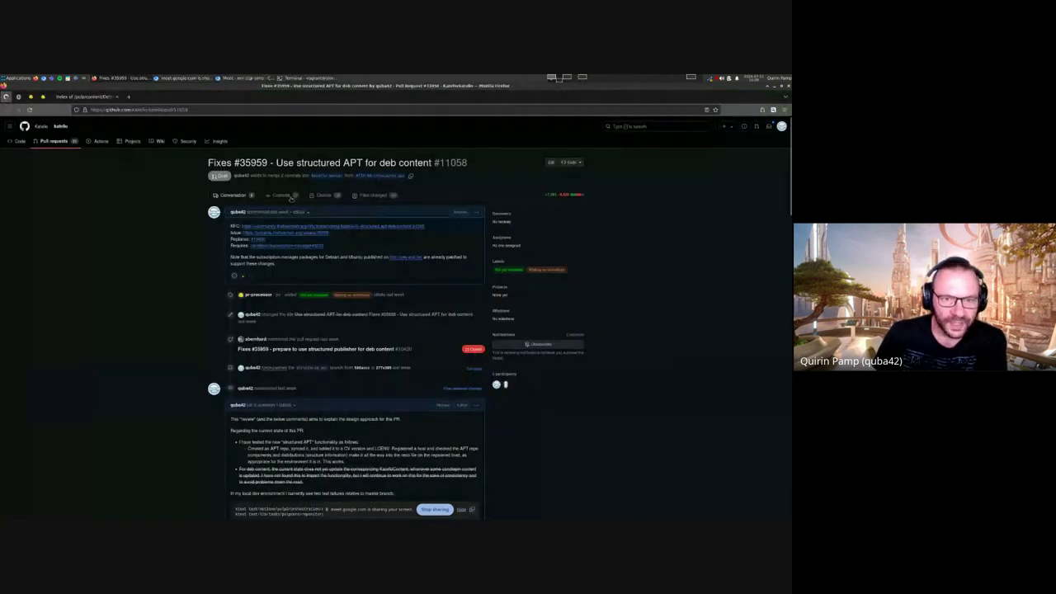
pyautogui.click(284, 196)
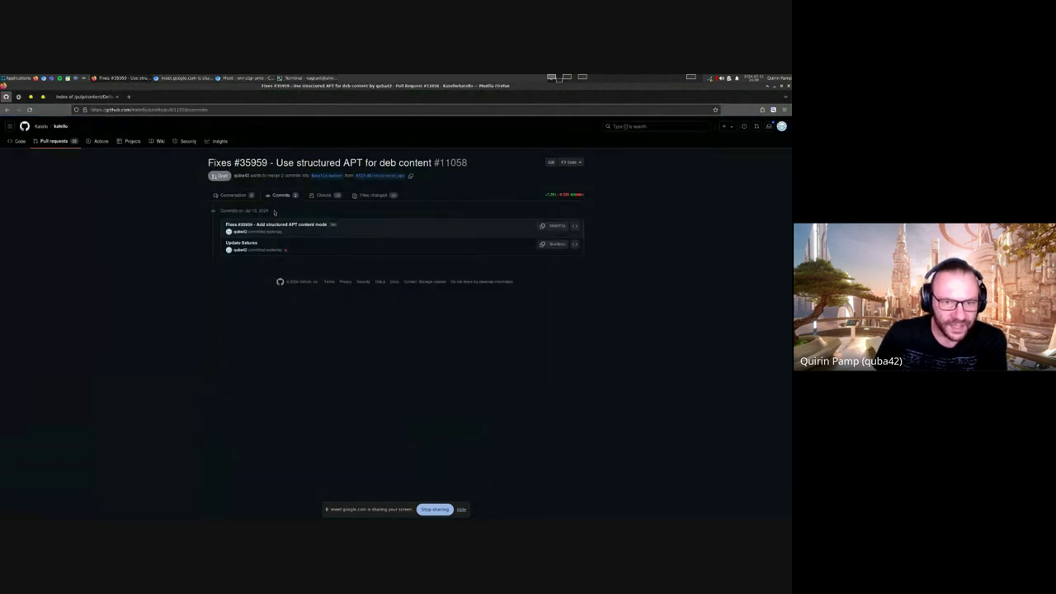
pyautogui.click(272, 225)
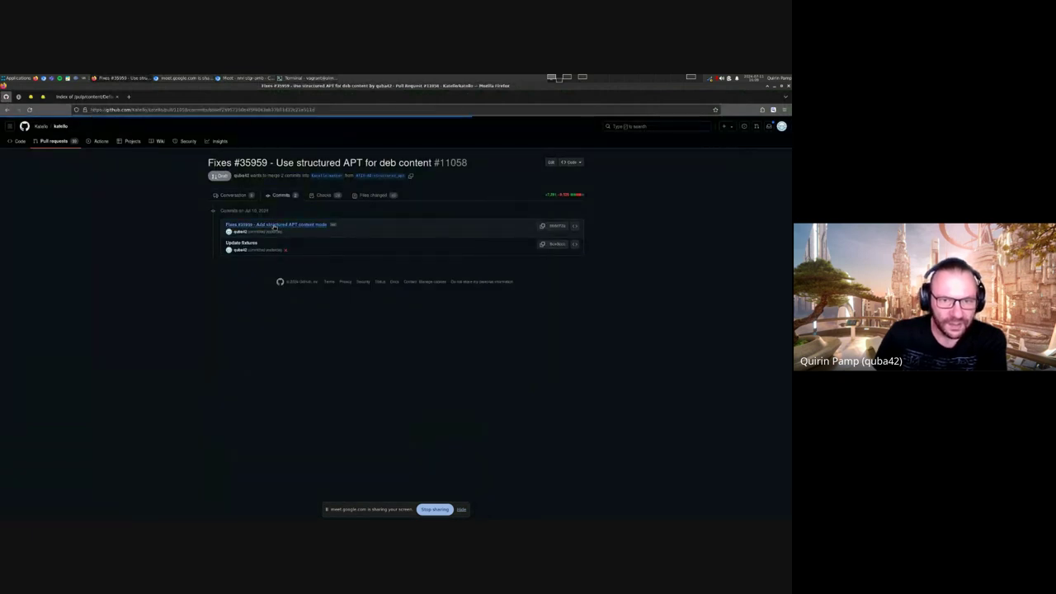
pyautogui.scroll(-5, 281, 243)
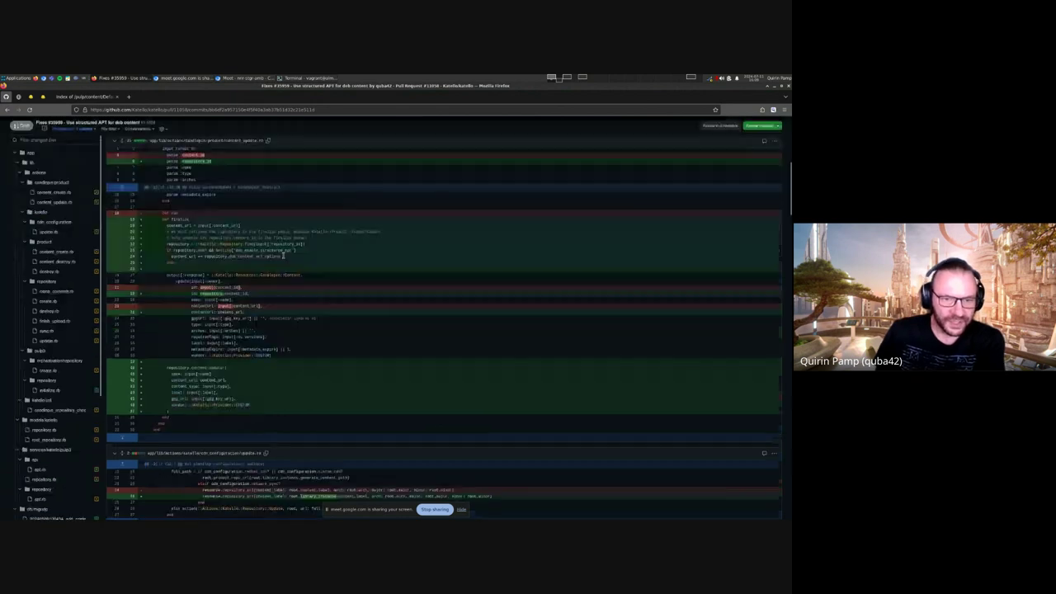
pyautogui.scroll(-10, 284, 257)
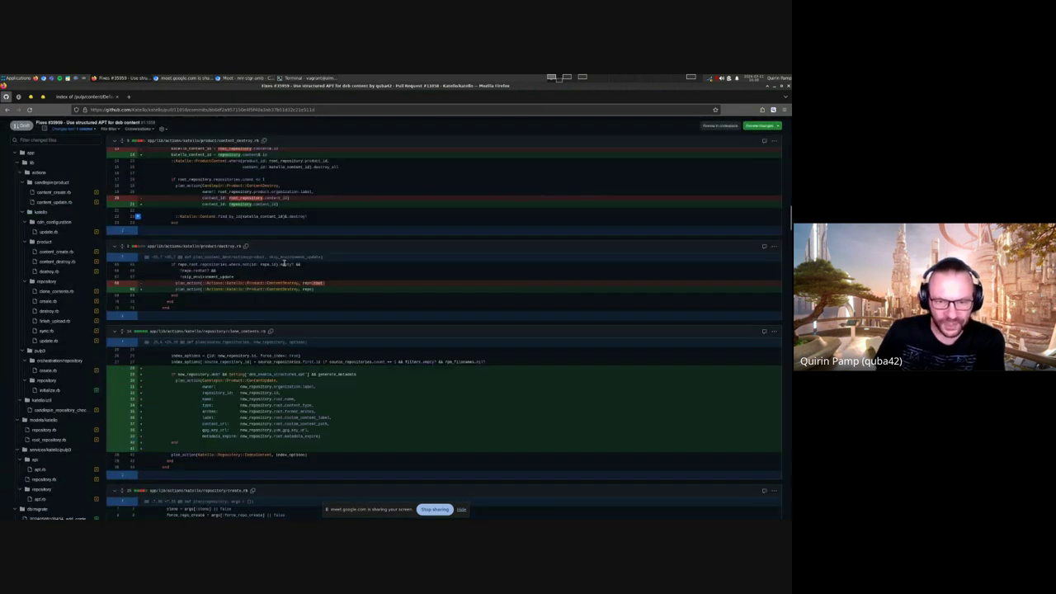
pyautogui.scroll(-15, 283, 272)
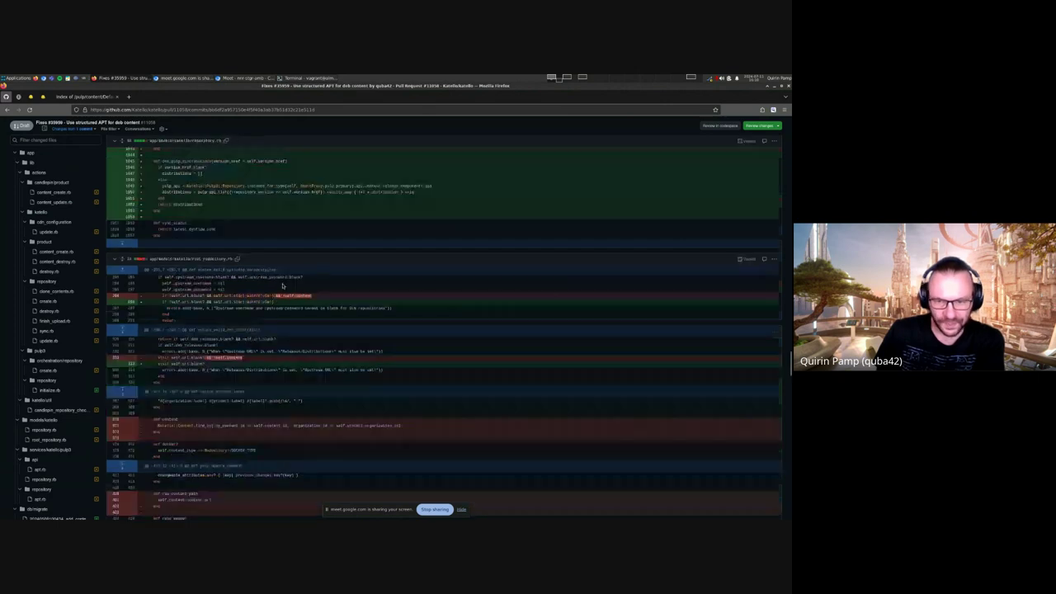
pyautogui.scroll(-15, 282, 285)
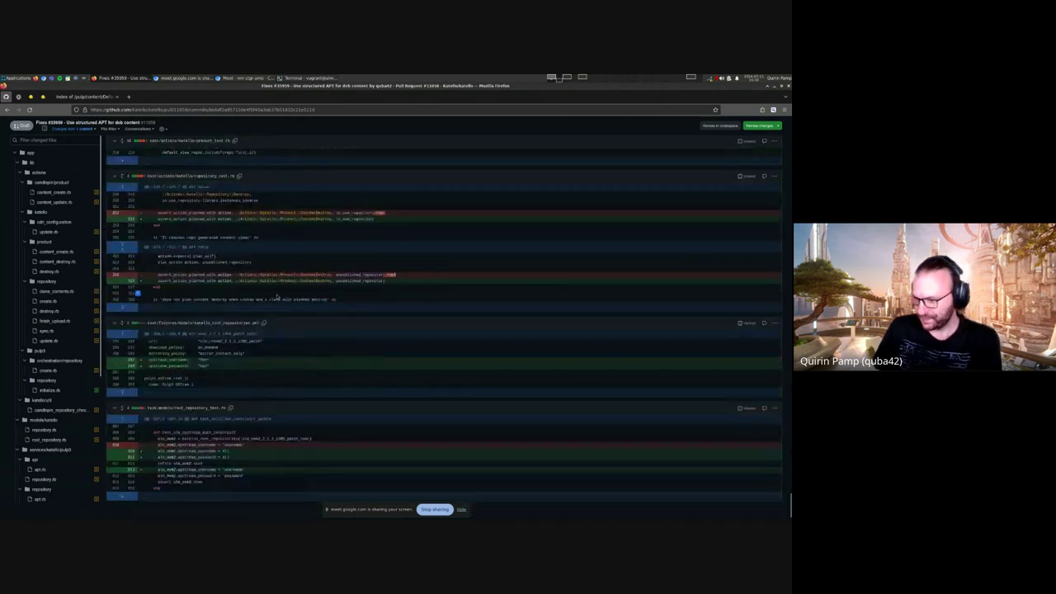
pyautogui.click(695, 79)
pyautogui.click(697, 79)
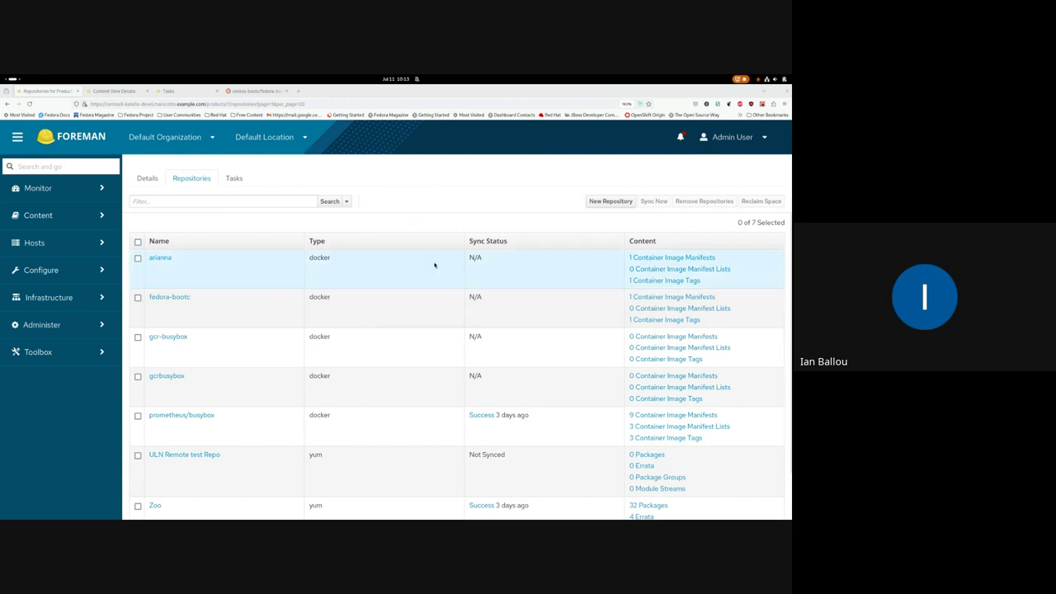
# Review the names, types and content of the repositories listed under the Buttermilk Biscuits product in Foreman.
pyautogui.scroll(-1, 387, 346)
pyautogui.scroll(3, 382, 387)
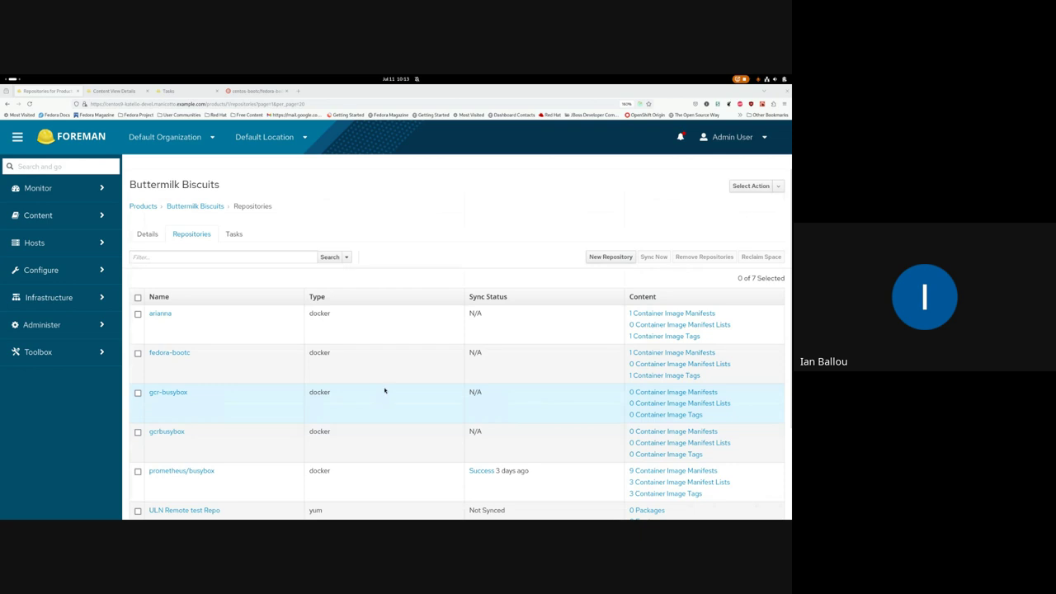
pyautogui.scroll(-3, 384, 388)
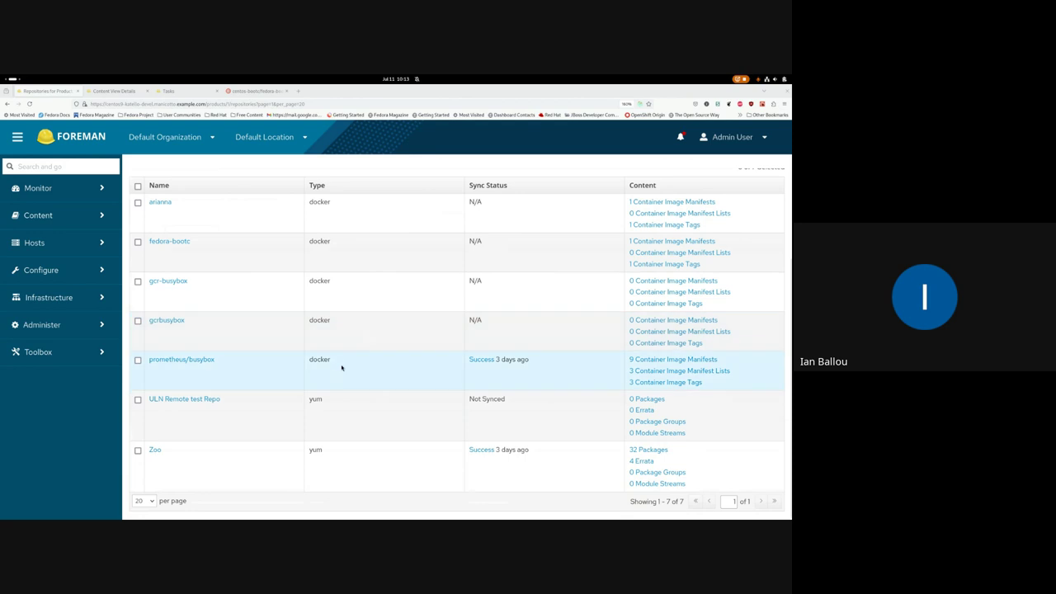
pyautogui.scroll(3, 344, 363)
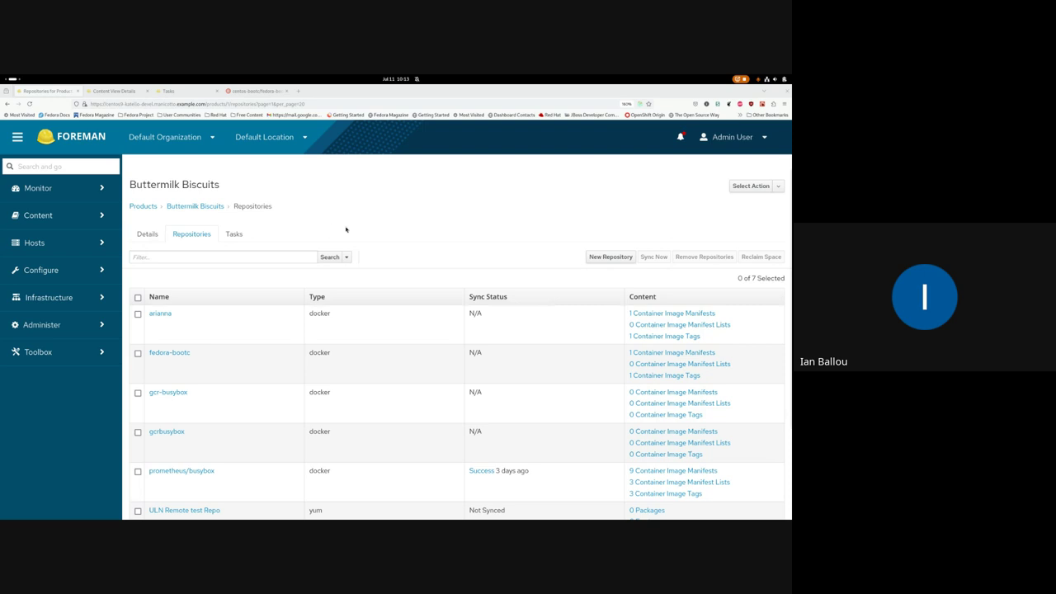
# Switch to the terminal's home-directory shell session and add blank prompt lines below the earlier output.
pyautogui.press('super')
pyautogui.click(502, 299)
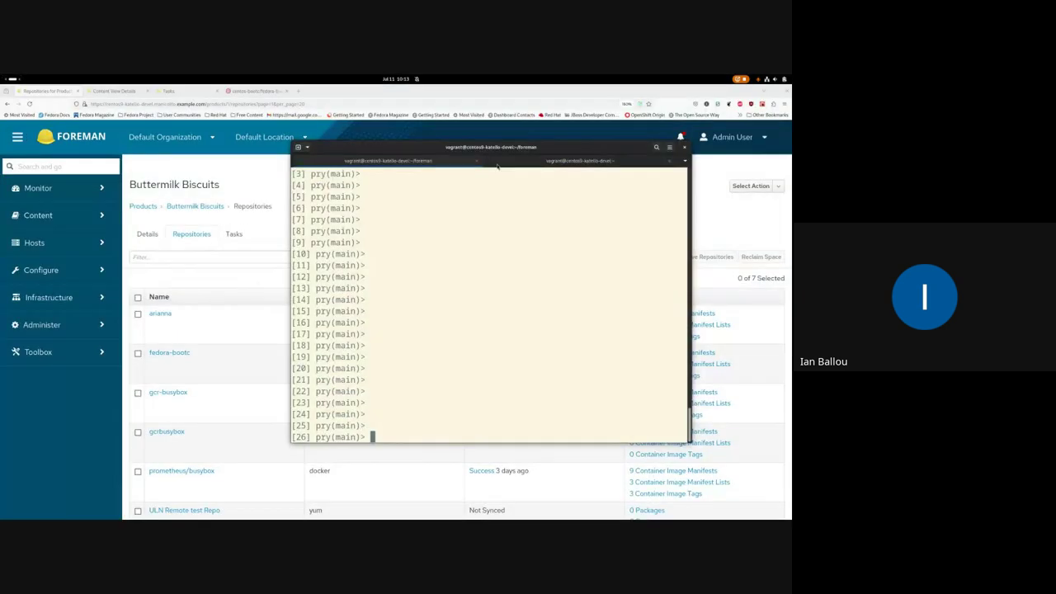
pyautogui.hotkey('ctrl', 'pagedown')
pyautogui.press('Return')
pyautogui.press('Return')
pyautogui.press('Return')
pyautogui.press('Return')
pyautogui.press('Return')
pyautogui.press('Return')
pyautogui.press('Return')
pyautogui.press('Return')
pyautogui.press('Return')
pyautogui.press('Return')
pyautogui.press('Return')
pyautogui.press('Return')
pyautogui.press('Return')
pyautogui.press('Return')
pyautogui.press('Return')
pyautogui.press('Return')
pyautogui.press('Return')
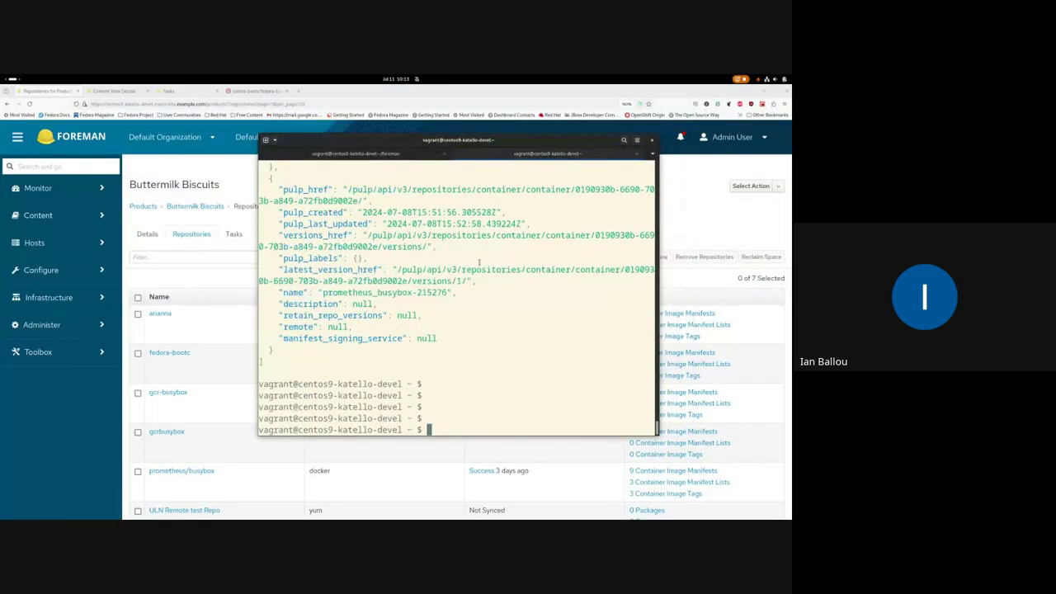
# List the local container images with podman image ls, widen the terminal window, and look through the image names.
pyautogui.hotkey('ctrl', 'r')
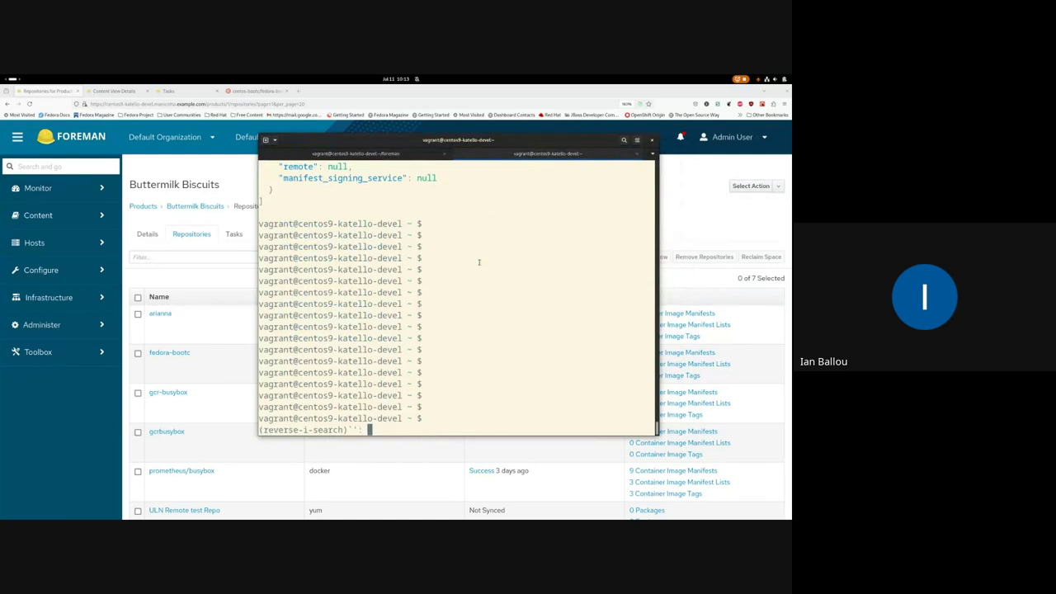
pyautogui.write('podman image')
pyautogui.press('Return')
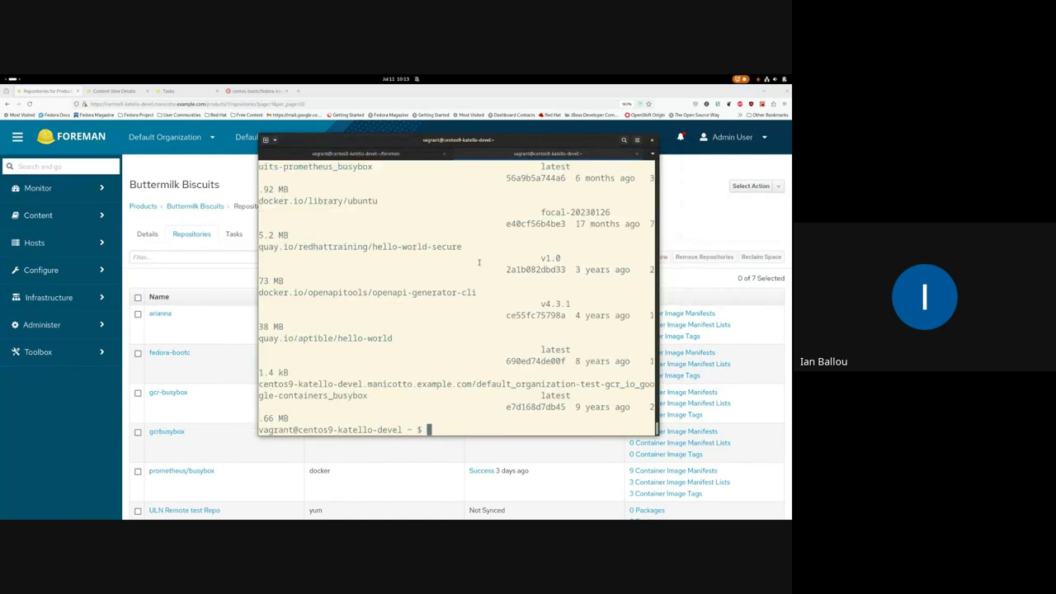
pyautogui.scroll(5, 453, 378)
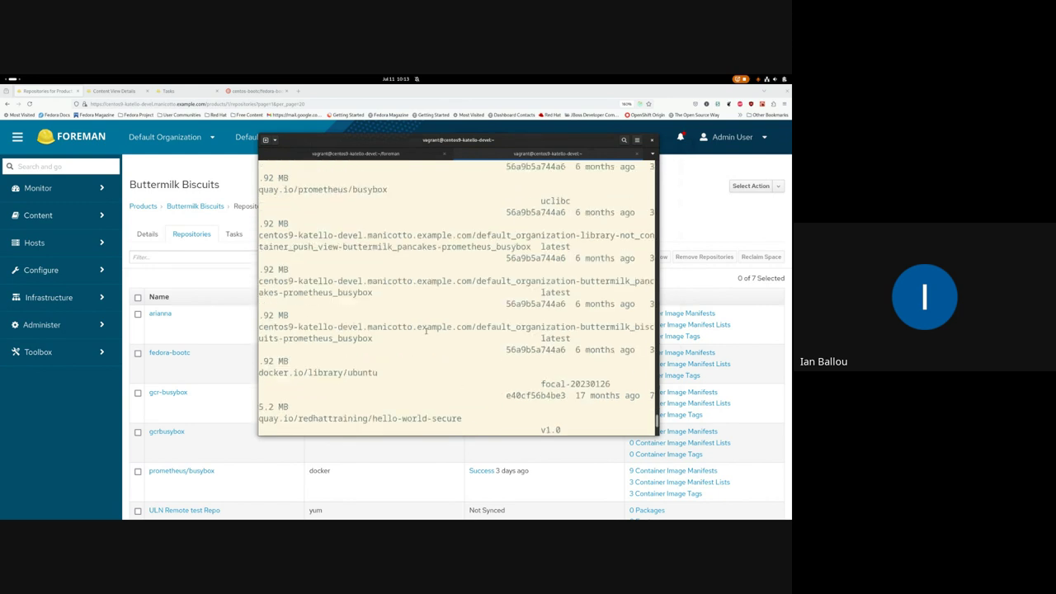
pyautogui.moveTo(259, 307); pyautogui.dragTo(144, 307)
pyautogui.scroll(10, 248, 330)
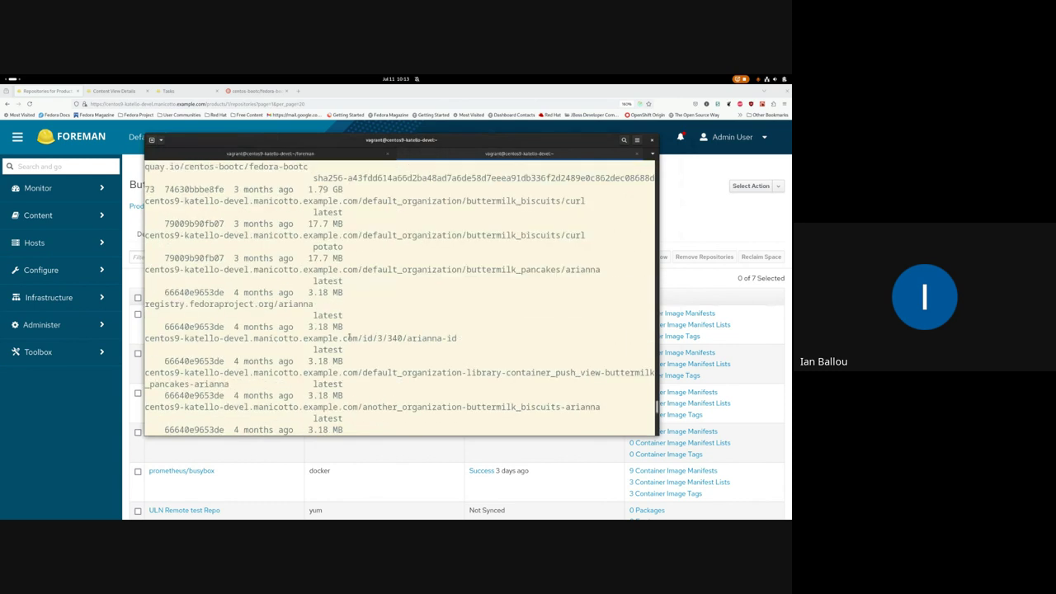
pyautogui.scroll(-10, 350, 338)
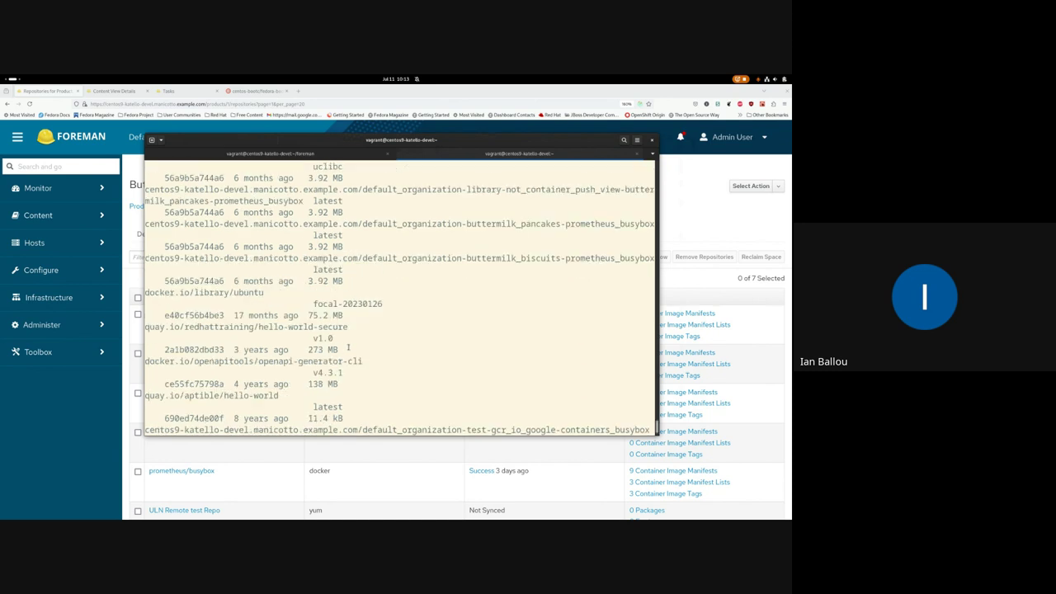
pyautogui.scroll(-1, 348, 343)
# Filter the podman image ls output with grep arianna and highlight the default_organization/buttermilk_pancakes/arianna entry.
pyautogui.write('| grep arai')
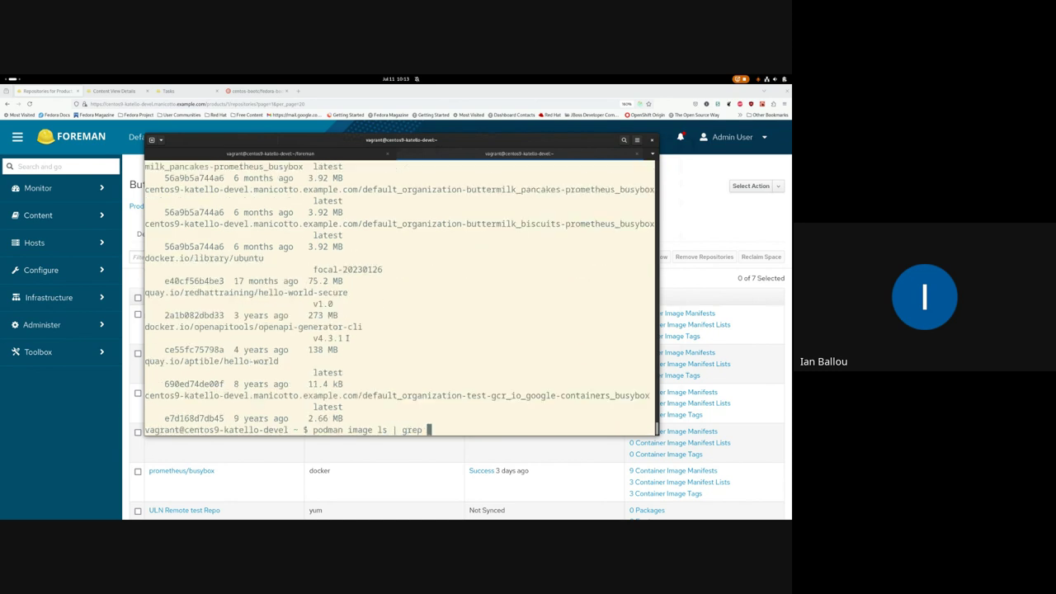
pyautogui.press('BackSpace')
pyautogui.press('BackSpace')
pyautogui.write('ianna')
pyautogui.press('Return')
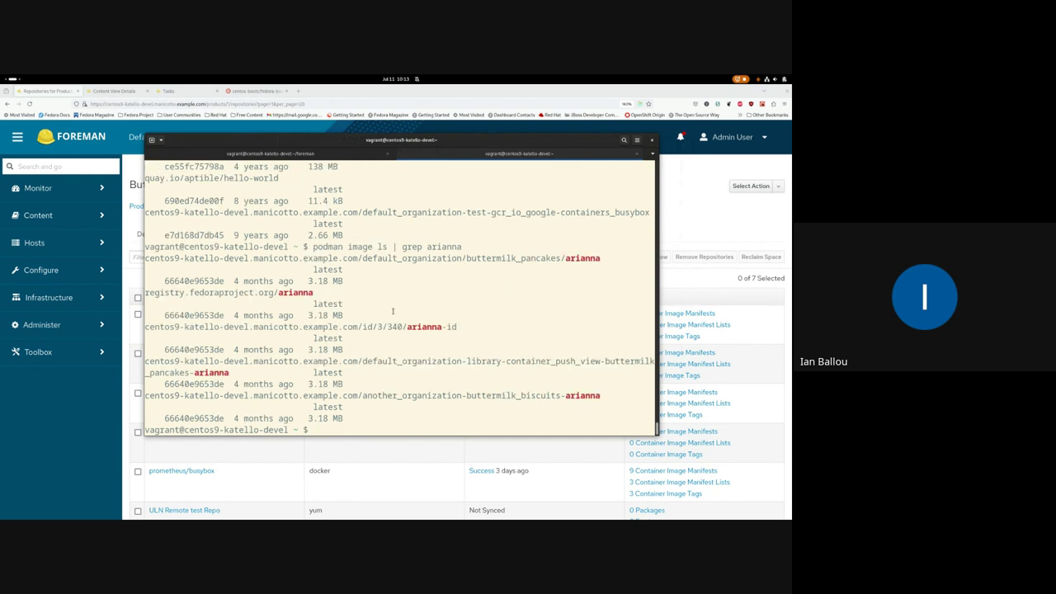
pyautogui.tripleClick(389, 258)
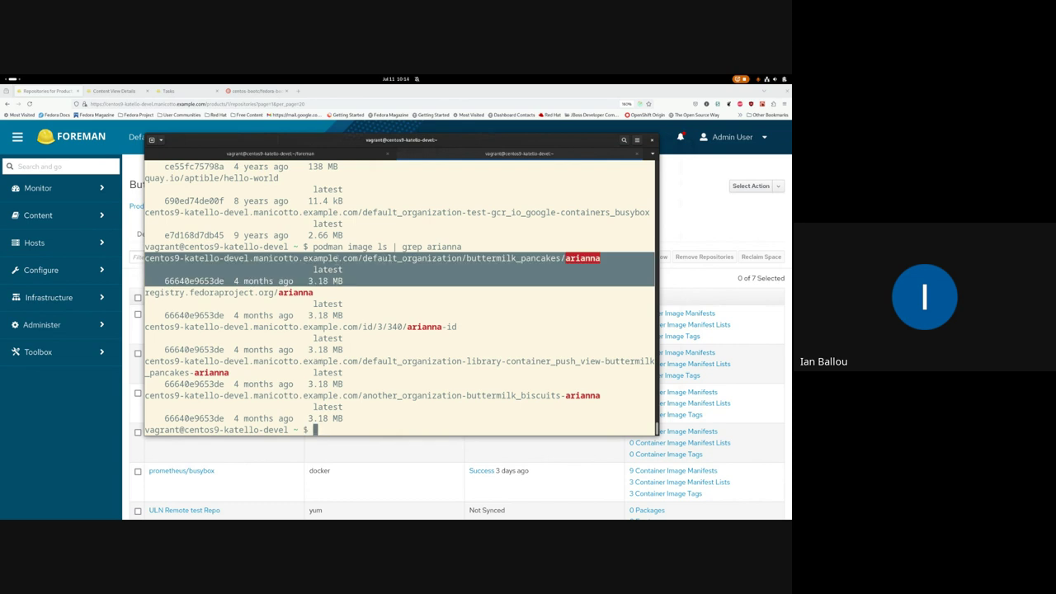
# Examine the default_organization/buttermilk_pancakes/arianna entry and its image ID in the filtered image list.
pyautogui.doubleClick(390, 258)
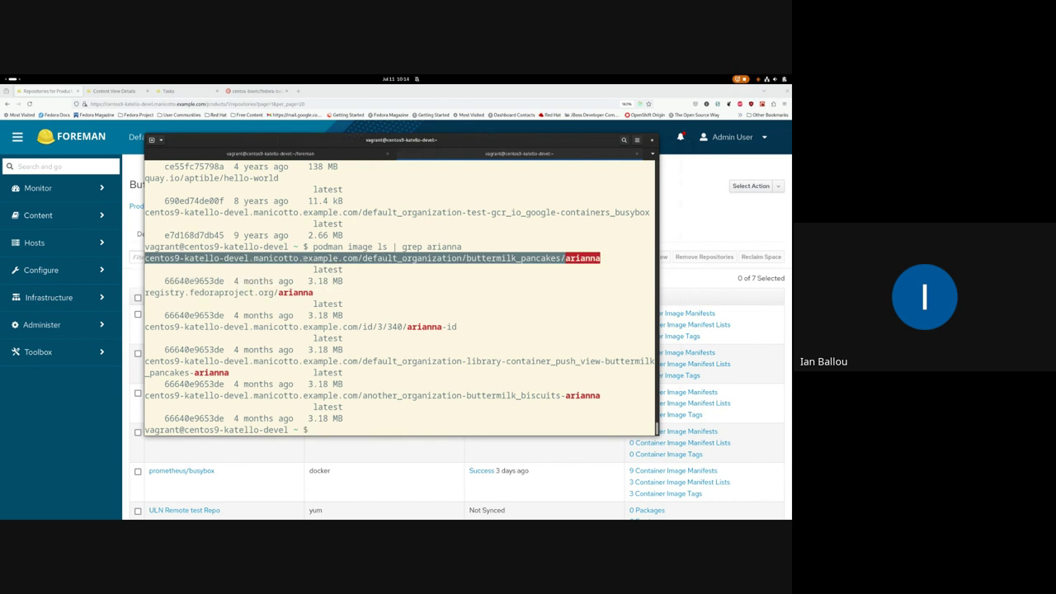
pyautogui.tripleClick(389, 258)
pyautogui.doubleClick(202, 280)
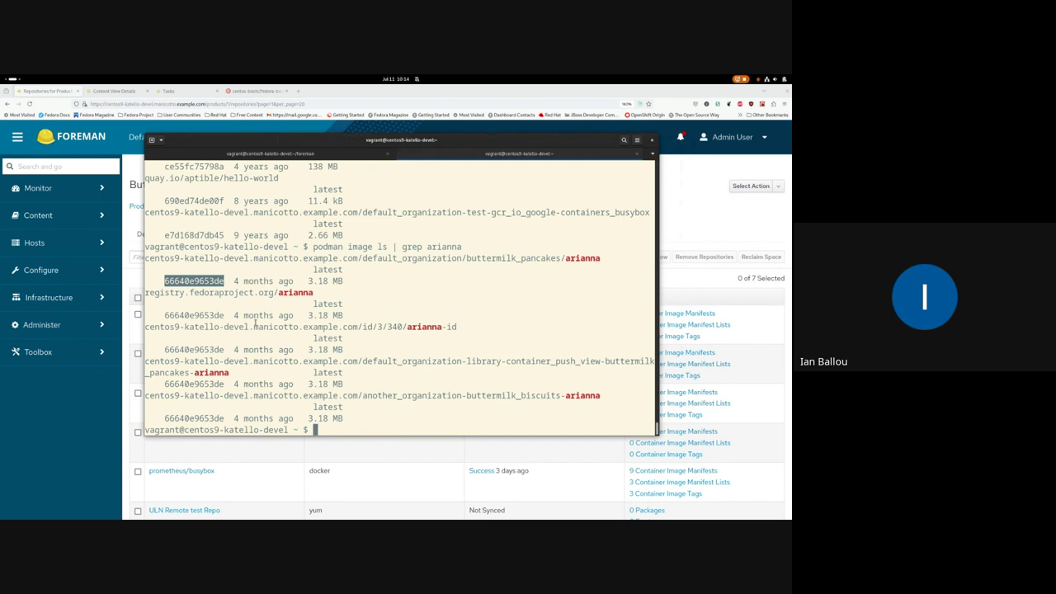
pyautogui.click(364, 397)
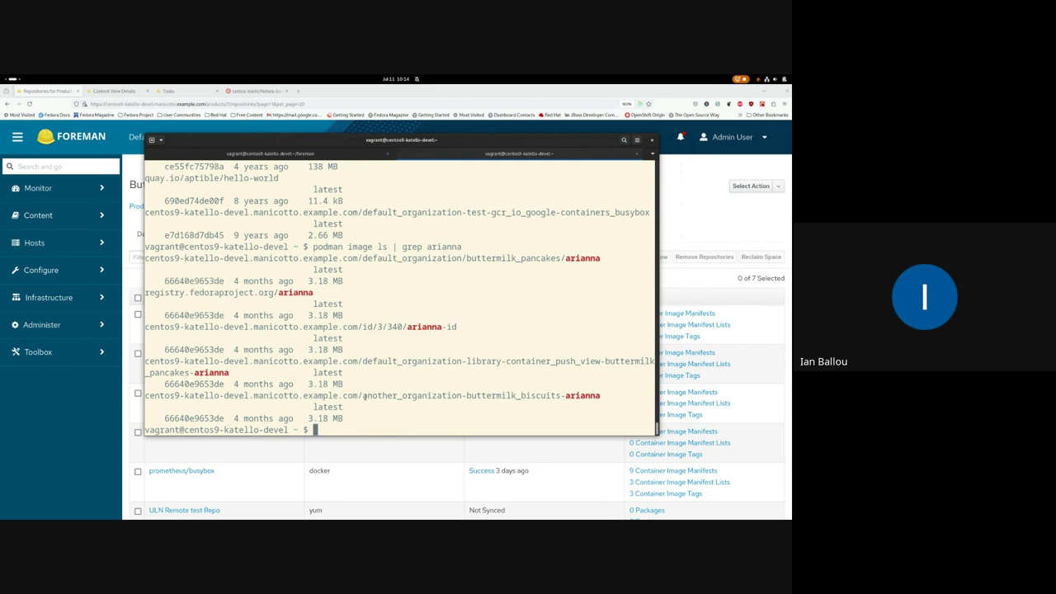
# Recall the earlier podman push command from the shell history and replace its image ID with arianna's ID, 66640e9653de.
pyautogui.hotkey('ctrl', 'r')
pyautogui.write('podman pus')
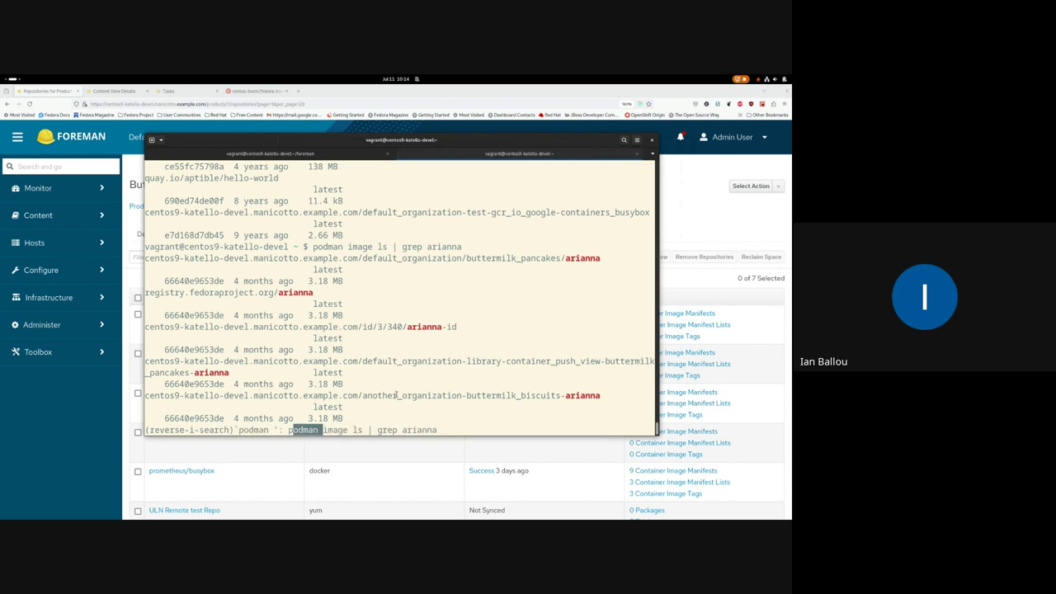
pyautogui.press('Escape')
pyautogui.hotkey('ctrl', 'Right')
pyautogui.hotkey('ctrl', 'Right')
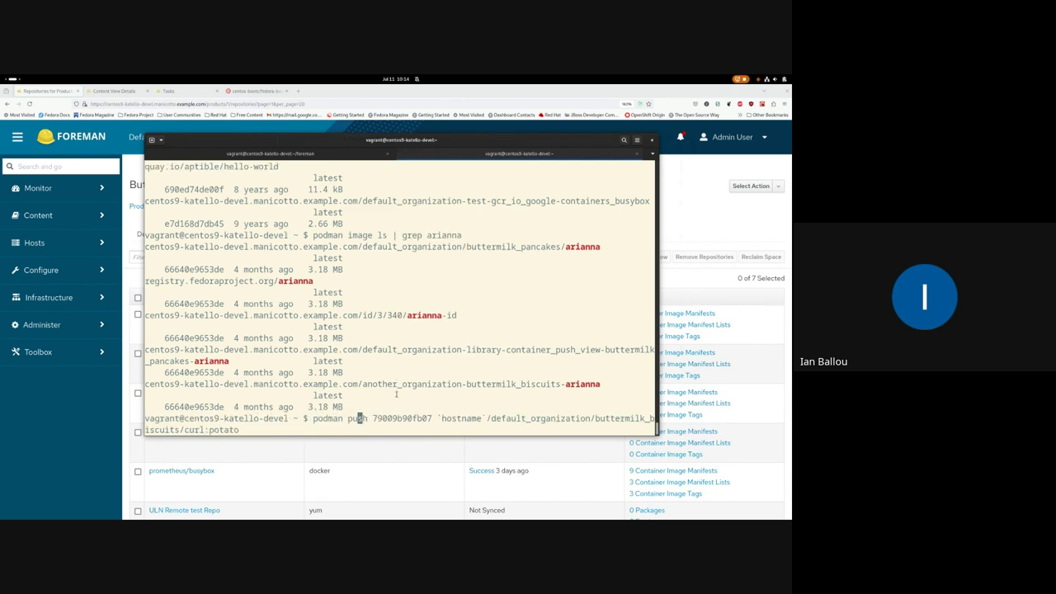
pyautogui.press('BackSpace')
pyautogui.press('BackSpace')
pyautogui.press('BackSpace')
pyautogui.press('BackSpace')
pyautogui.press('BackSpace')
pyautogui.press('BackSpace')
pyautogui.press('BackSpace')
pyautogui.press('BackSpace')
pyautogui.press('BackSpace')
pyautogui.press('BackSpace')
pyautogui.press('BackSpace')
pyautogui.press('BackSpace')
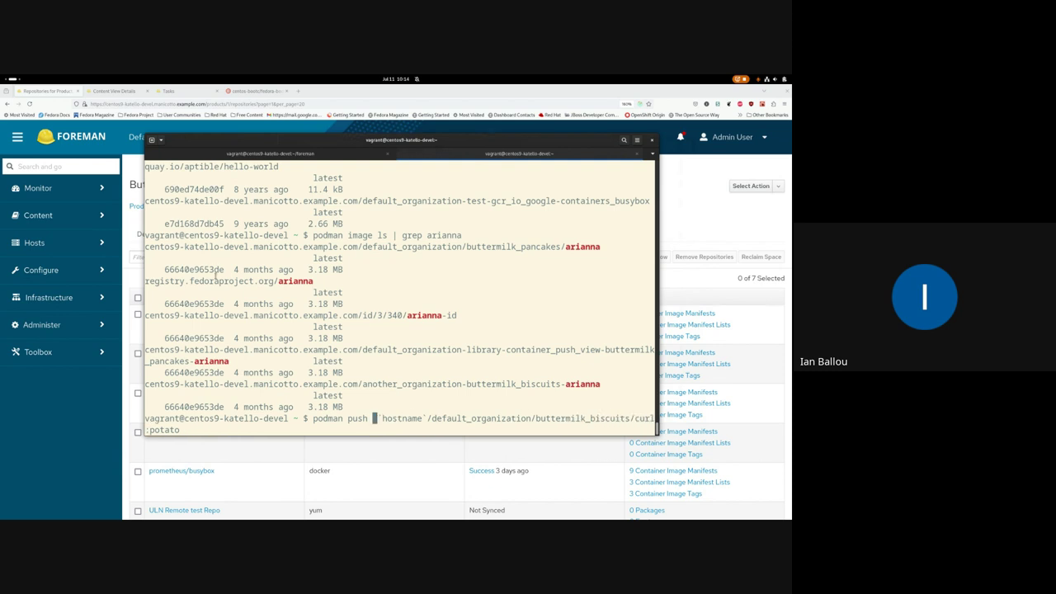
pyautogui.tripleClick(346, 246)
pyautogui.doubleClick(275, 281)
pyautogui.click(275, 281)
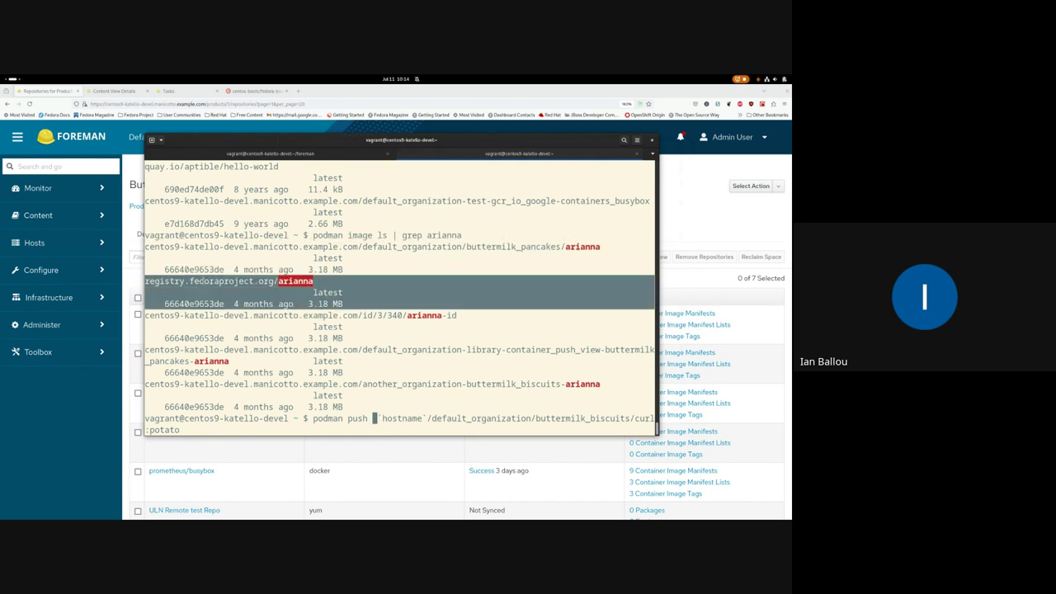
pyautogui.doubleClick(194, 303)
pyautogui.middleClick(315, 314)
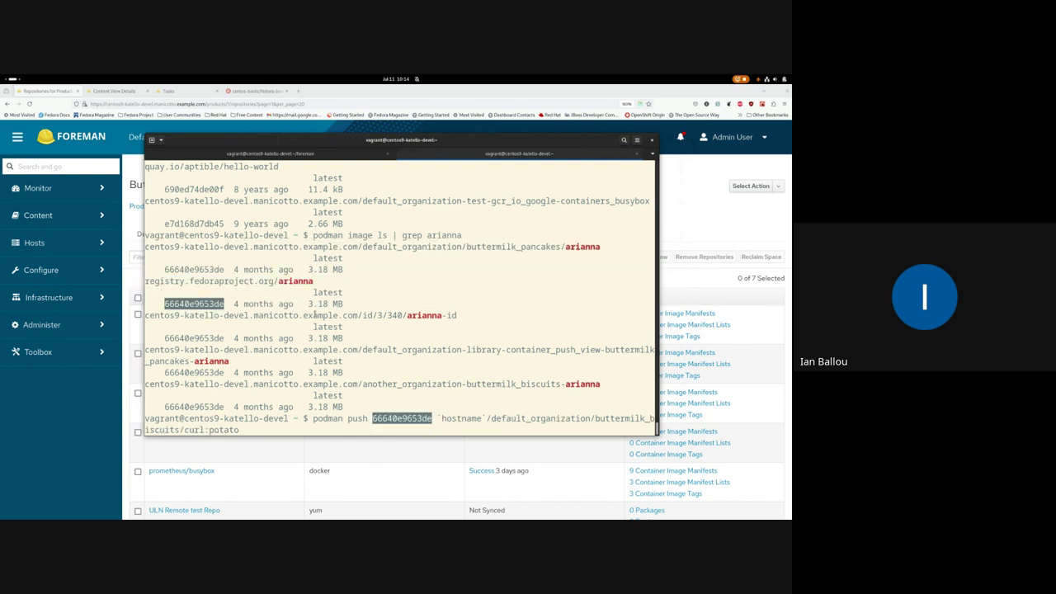
# Change the push destination to `hostname`/default_organization/buttermilk_biscuits/arianna3:latest and run the podman push command.
pyautogui.press('Right')
pyautogui.press('Right')
pyautogui.press('Right')
pyautogui.press('Right')
pyautogui.press('Right')
pyautogui.press('Right')
pyautogui.press('Right')
pyautogui.press('Right')
pyautogui.press('Right')
pyautogui.press('Right')
pyautogui.press('Right')
pyautogui.press('Right')
pyautogui.press('Right')
pyautogui.press('Right')
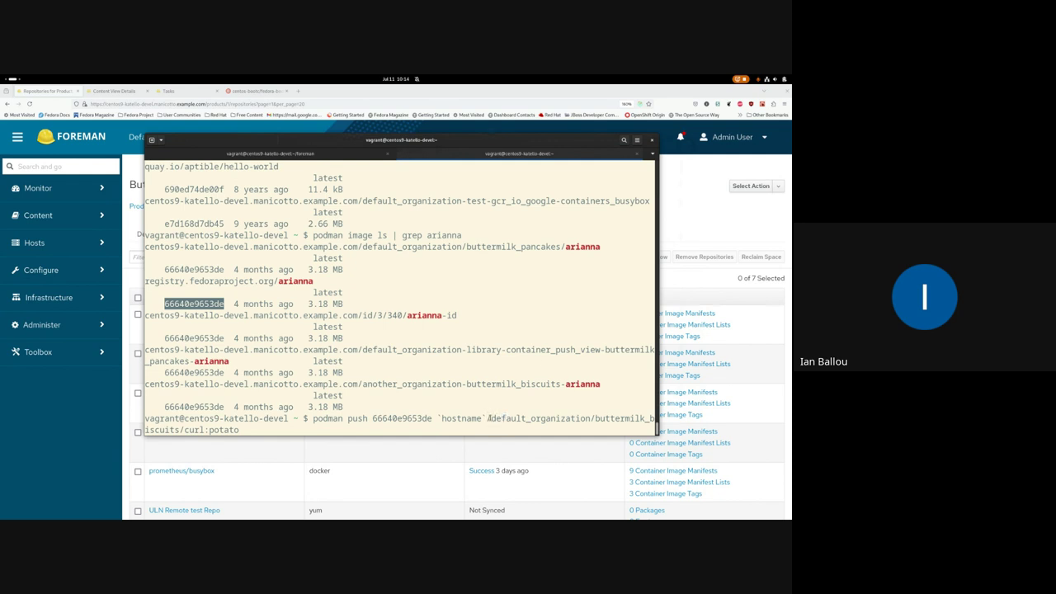
pyautogui.moveTo(491, 420); pyautogui.dragTo(239, 430)
pyautogui.click(326, 387)
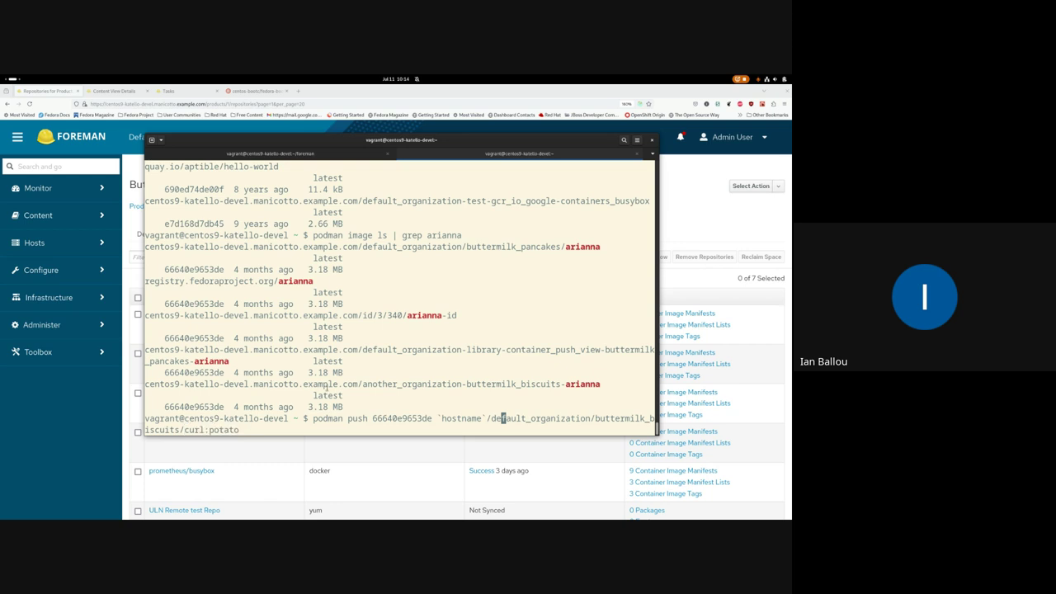
pyautogui.press('Right')
pyautogui.press('Right')
pyautogui.press('Right')
pyautogui.press('Right')
pyautogui.press('Right')
pyautogui.press('Right')
pyautogui.press('Right')
pyautogui.press('Right')
pyautogui.press('Right')
pyautogui.press('Right')
pyautogui.press('Right')
pyautogui.press('Right')
pyautogui.press('Right')
pyautogui.press('Right')
pyautogui.press('Right')
pyautogui.press('Right')
pyautogui.press('Right')
pyautogui.press('Right')
pyautogui.press('Right')
pyautogui.press('Right')
pyautogui.press('End')
pyautogui.press('BackSpace')
pyautogui.press('BackSpace')
pyautogui.press('BackSpace')
pyautogui.press('BackSpace')
pyautogui.press('BackSpace')
pyautogui.press('BackSpace')
pyautogui.press('BackSpace')
pyautogui.press('BackSpace')
pyautogui.press('BackSpace')
pyautogui.press('BackSpace')
pyautogui.press('BackSpace')
pyautogui.write('arianna3:latest')
pyautogui.press('Return')
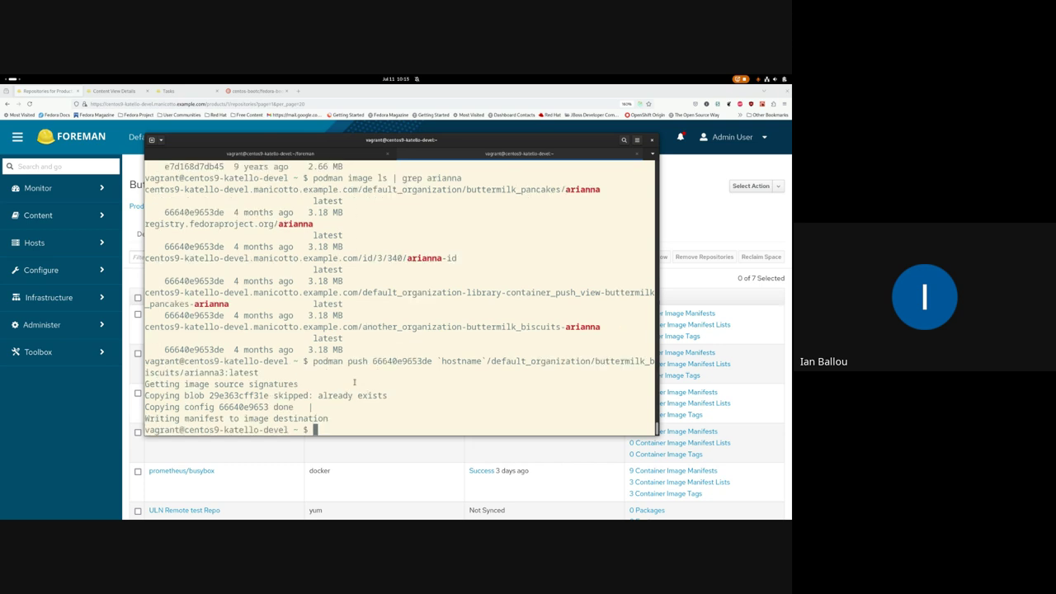
# Add blank prompt lines below the podman push output.
pyautogui.press('Return')
pyautogui.press('Return')
pyautogui.press('Return')
pyautogui.press('Return')
pyautogui.press('Return')
pyautogui.press('Return')
pyautogui.press('Return')
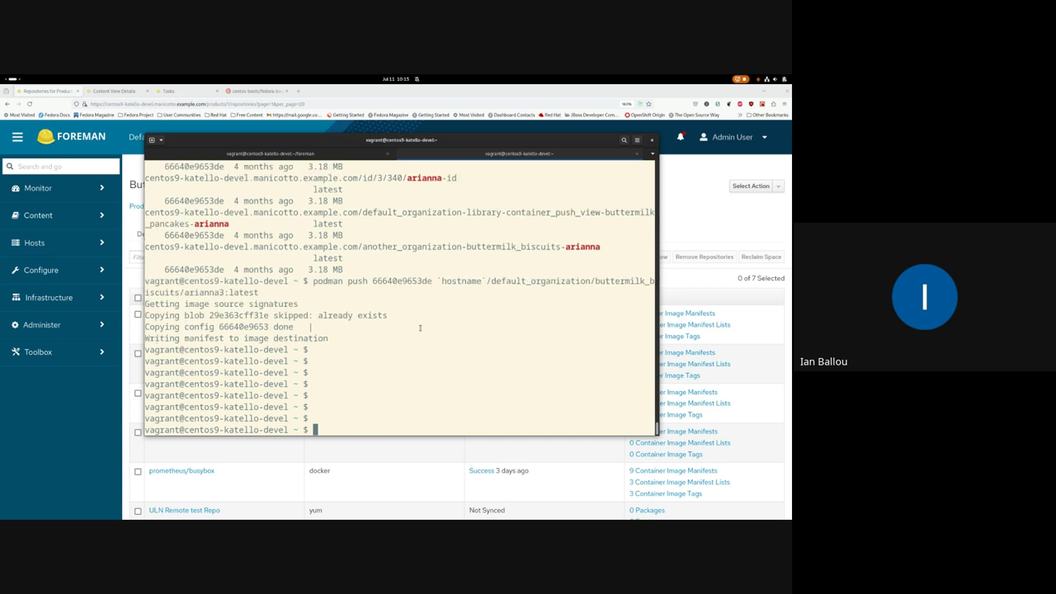
pyautogui.hotkey('ctrl', 'c')
pyautogui.press('Return')
pyautogui.press('Return')
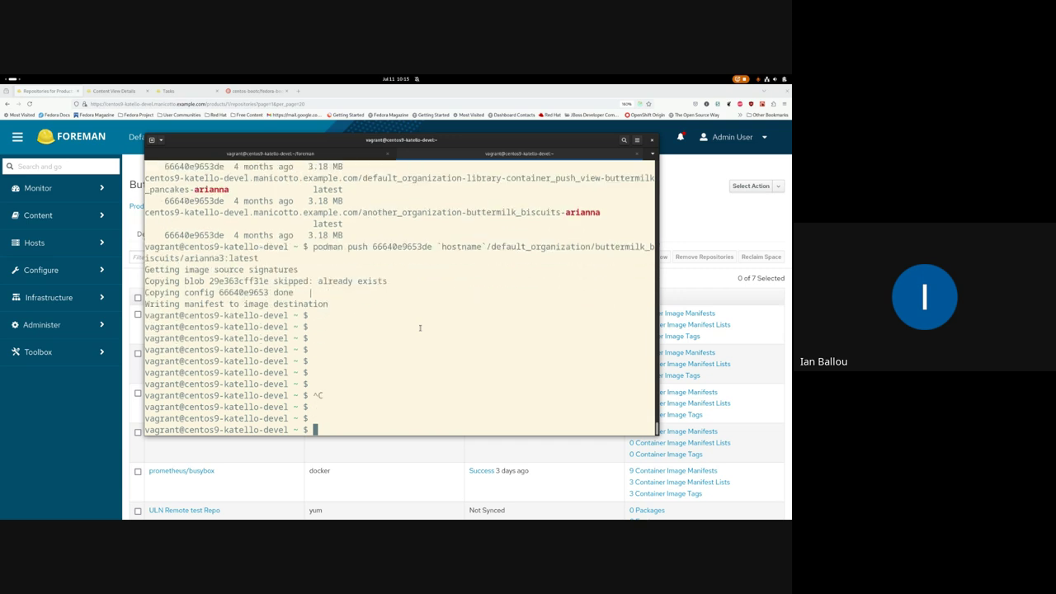
pyautogui.hotkey('ctrl', 'c')
# Recall the pulp repository listing command, change its type to push, and run sudo pulp container repository --type push list.
pyautogui.hotkey('ctrl', 'r')
pyautogui.write('list')
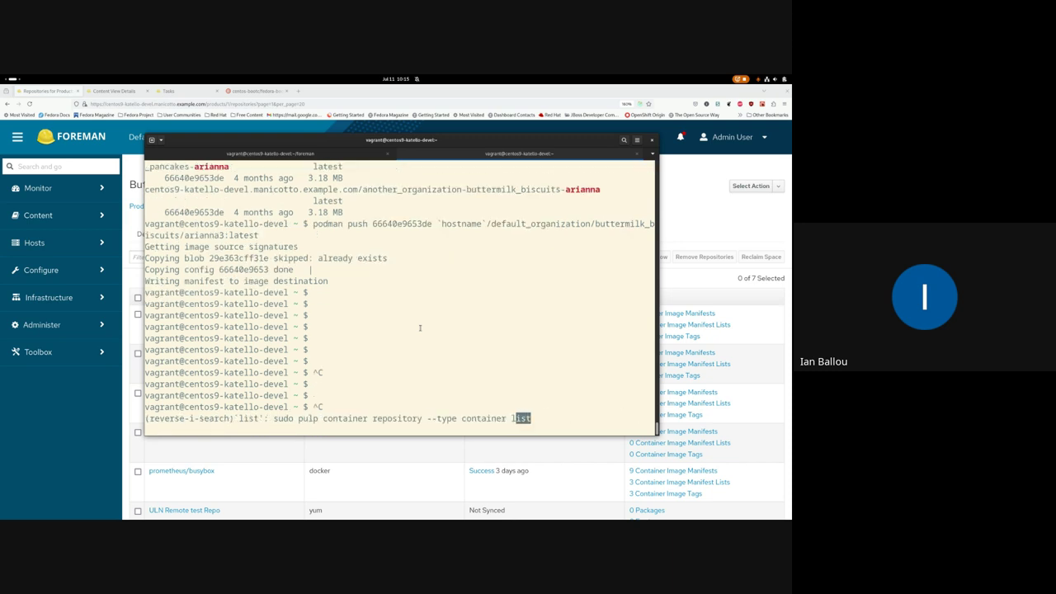
pyautogui.press('Left')
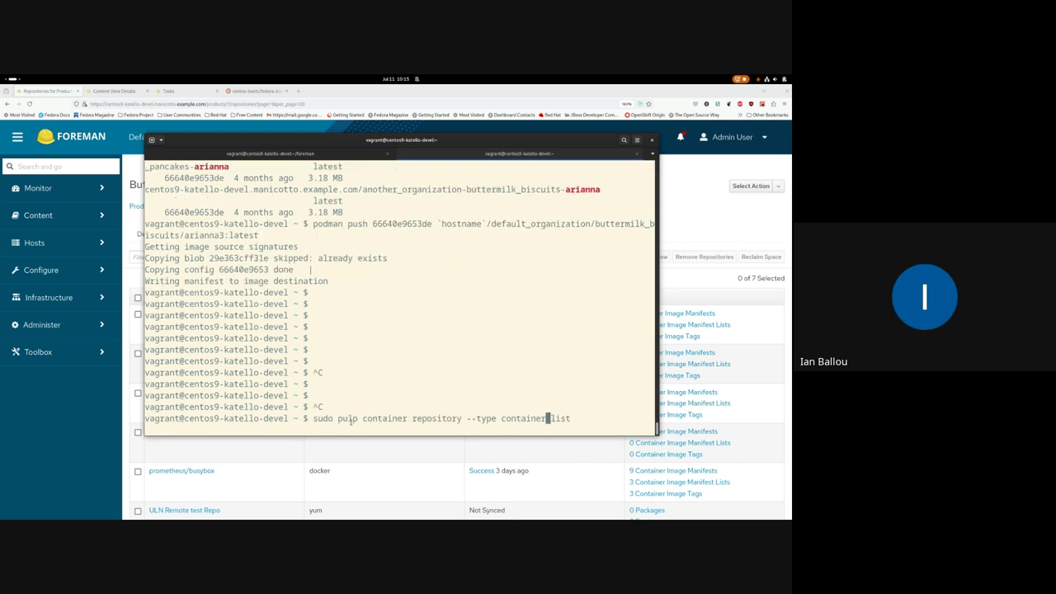
pyautogui.moveTo(333, 419); pyautogui.dragTo(501, 419)
pyautogui.click(511, 419)
pyautogui.press('BackSpace')
pyautogui.press('BackSpace')
pyautogui.press('BackSpace')
pyautogui.press('BackSpace')
pyautogui.press('BackSpace')
pyautogui.press('BackSpace')
pyautogui.press('BackSpace')
pyautogui.press('BackSpace')
pyautogui.press('BackSpace')
pyautogui.write('push')
pyautogui.press('Return')
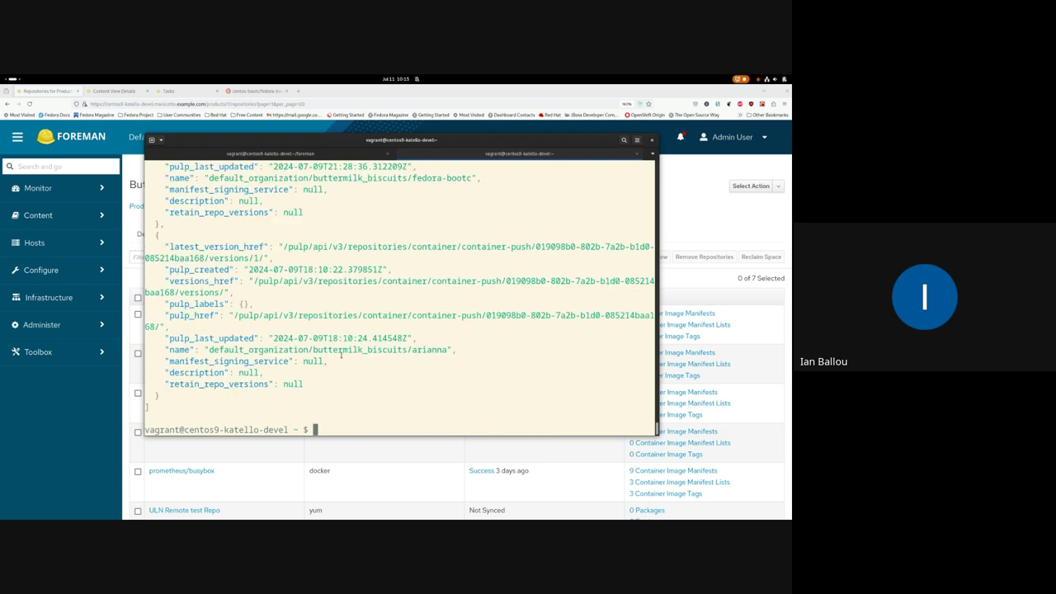
# Examine the default_organization/buttermilk_biscuits/arianna3 entry in the Pulp push repository listing.
pyautogui.doubleClick(342, 350)
pyautogui.hotkey('ctrl', 'c')
pyautogui.press('Up')
pyautogui.press('Return')
pyautogui.scroll(10, 344, 353)
pyautogui.scroll(3, 343, 353)
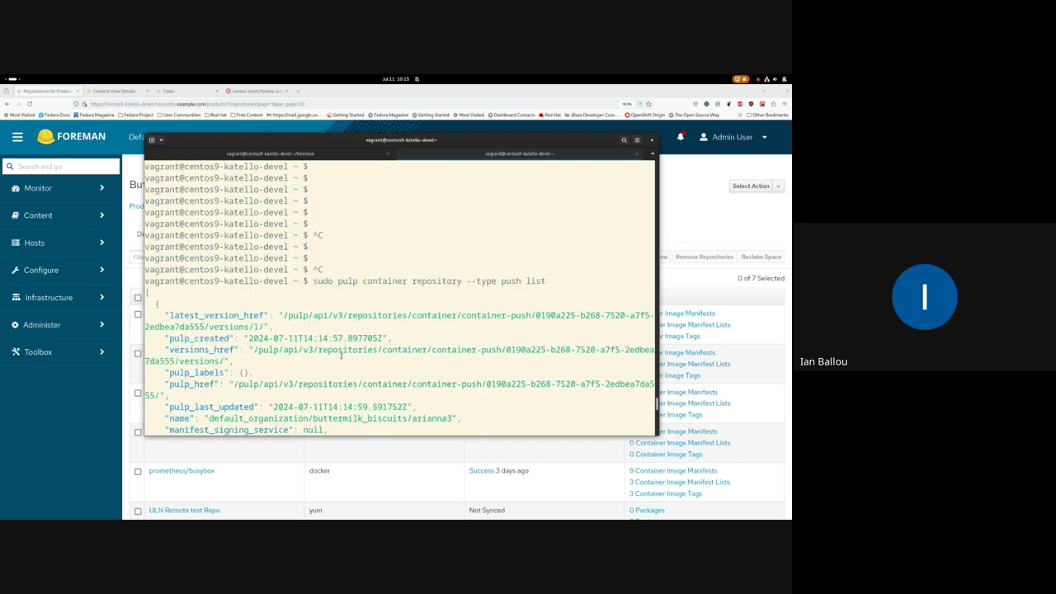
pyautogui.scroll(-2, 342, 355)
pyautogui.tripleClick(381, 351)
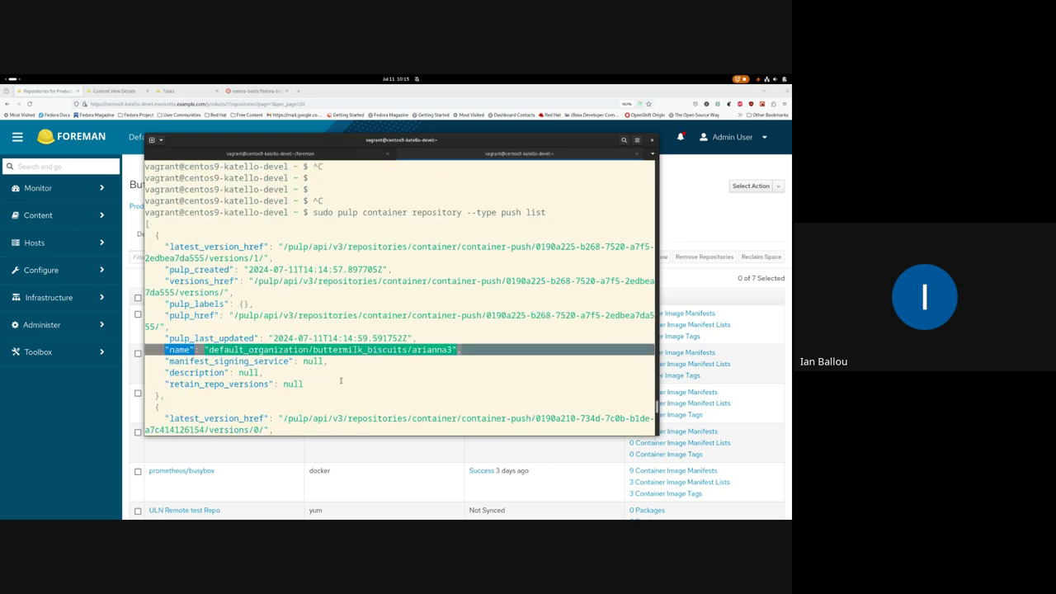
pyautogui.moveTo(212, 399); pyautogui.dragTo(142, 235)
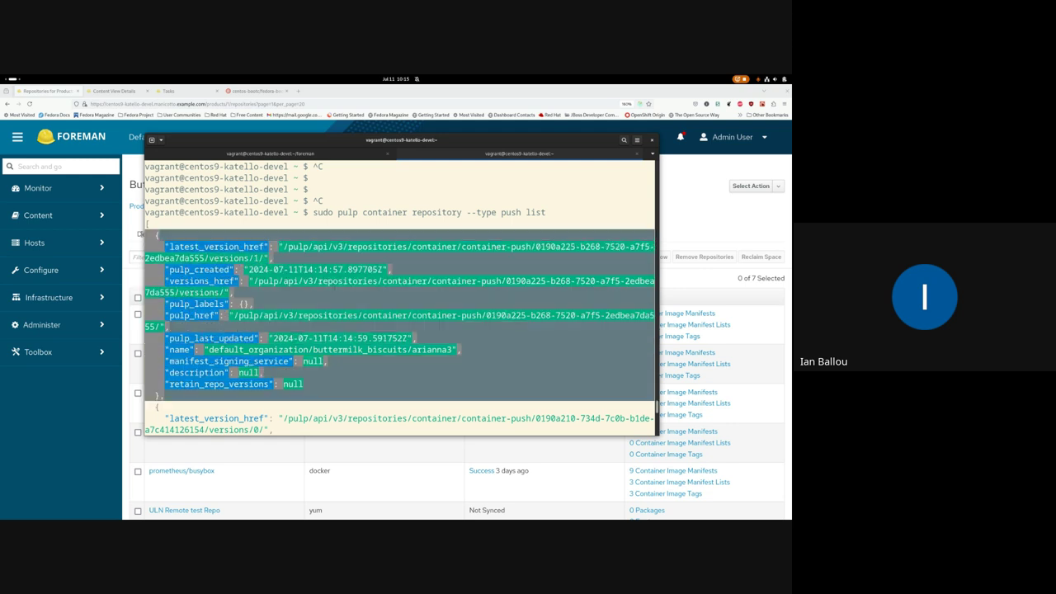
pyautogui.click(314, 338)
pyautogui.scroll(-15, 317, 338)
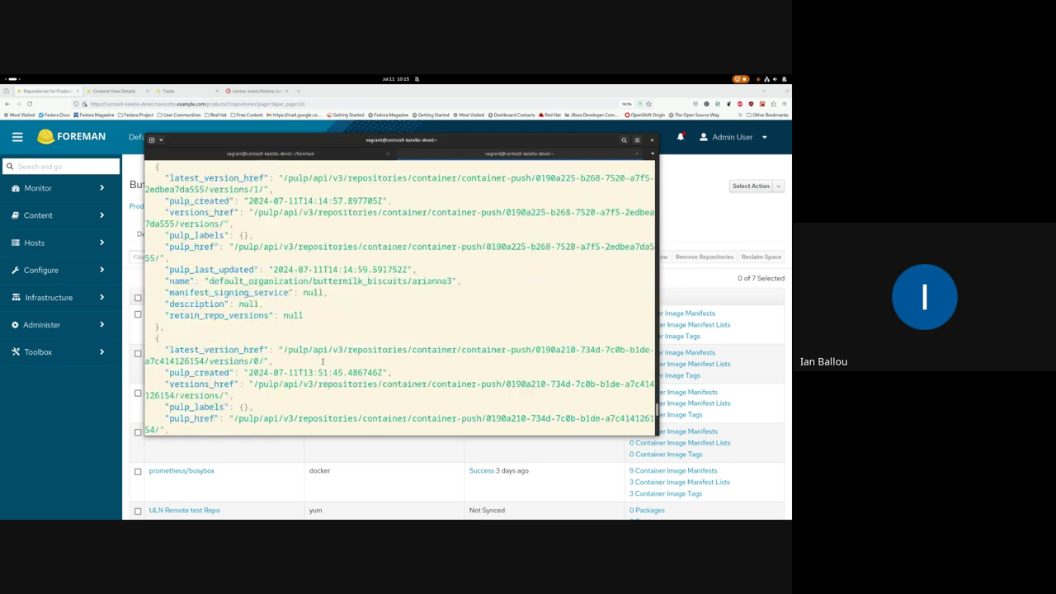
# Switch to Foreman in the browser and show all repositories available to the Container Push View content view.
pyautogui.click(460, 98)
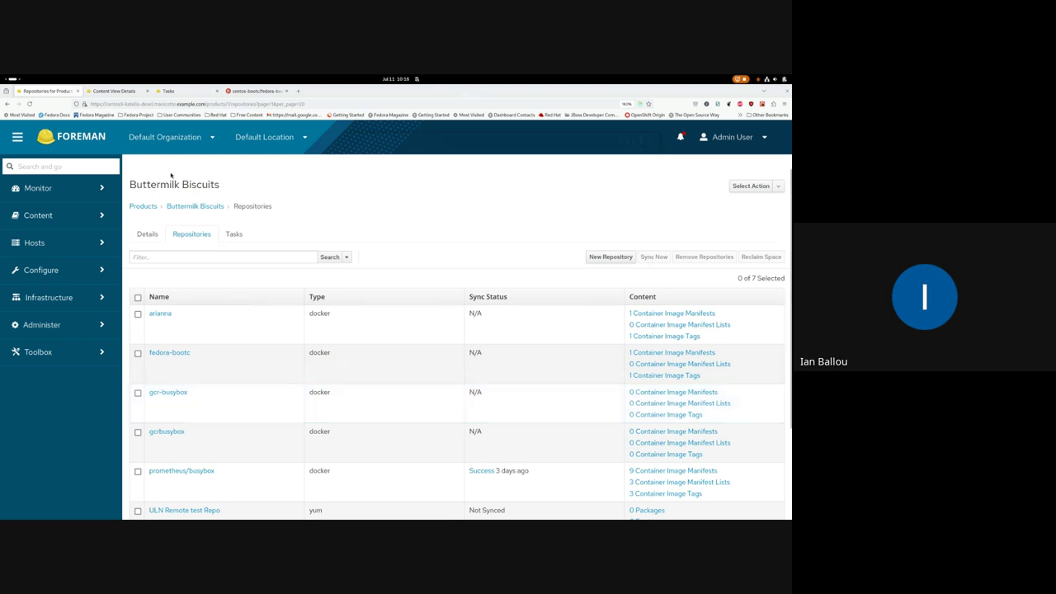
pyautogui.click(108, 92)
pyautogui.click(248, 232)
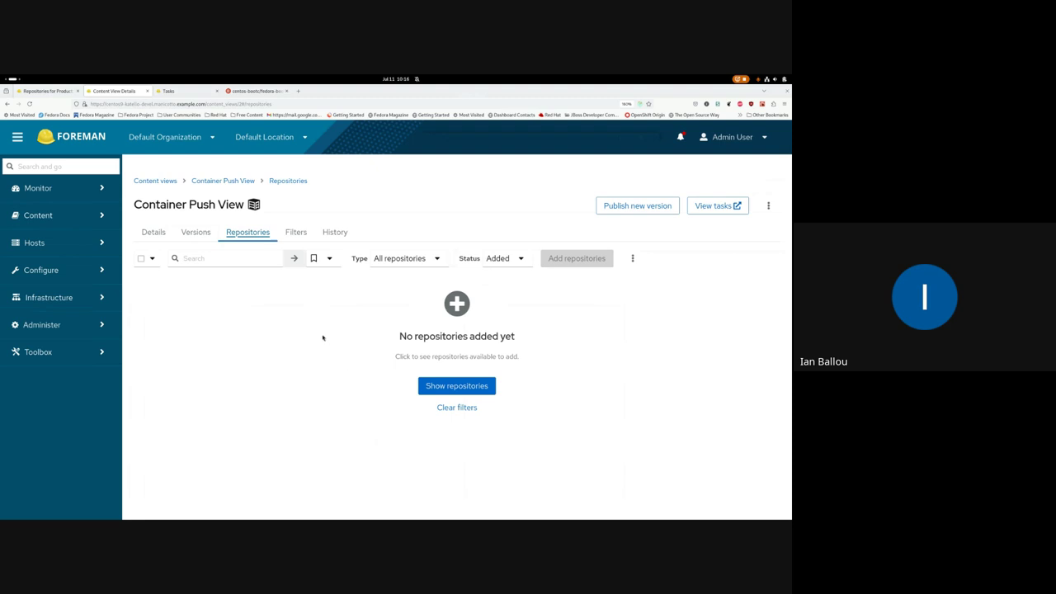
pyautogui.click(420, 382)
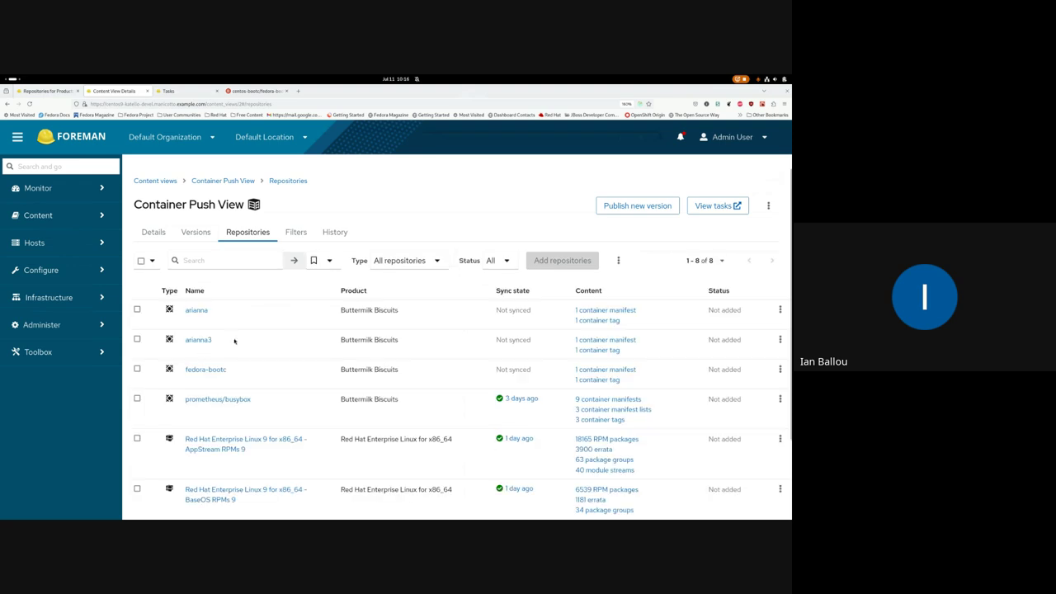
# Try to add the single arianna3 repository to Container Push View, and reload the page.
pyautogui.moveTo(234, 340); pyautogui.dragTo(178, 343)
pyautogui.click(298, 336)
pyautogui.click(780, 339)
pyautogui.click(765, 364)
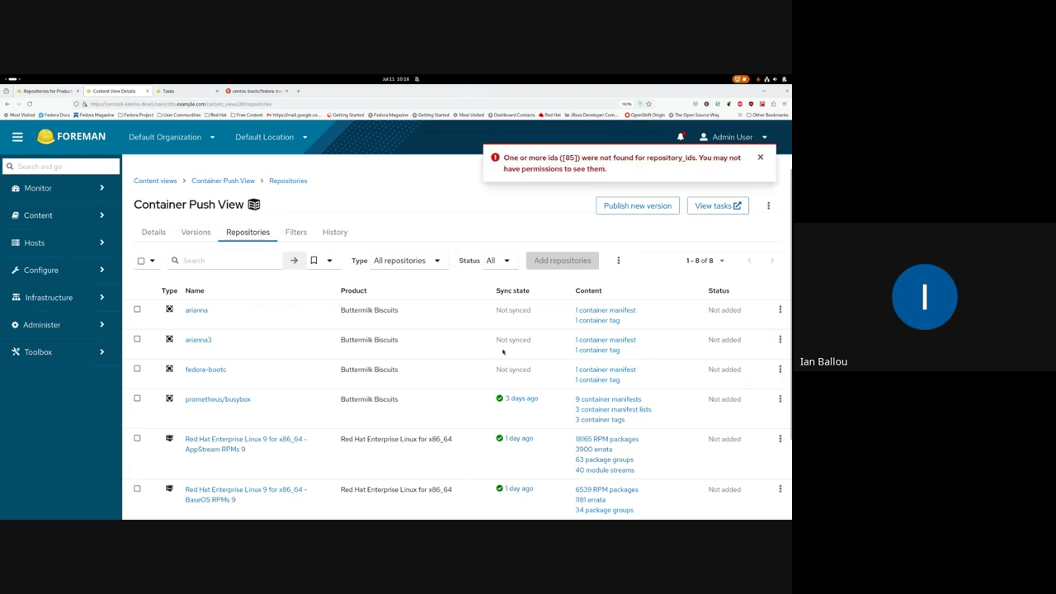
pyautogui.tripleClick(480, 227)
pyautogui.press('F5')
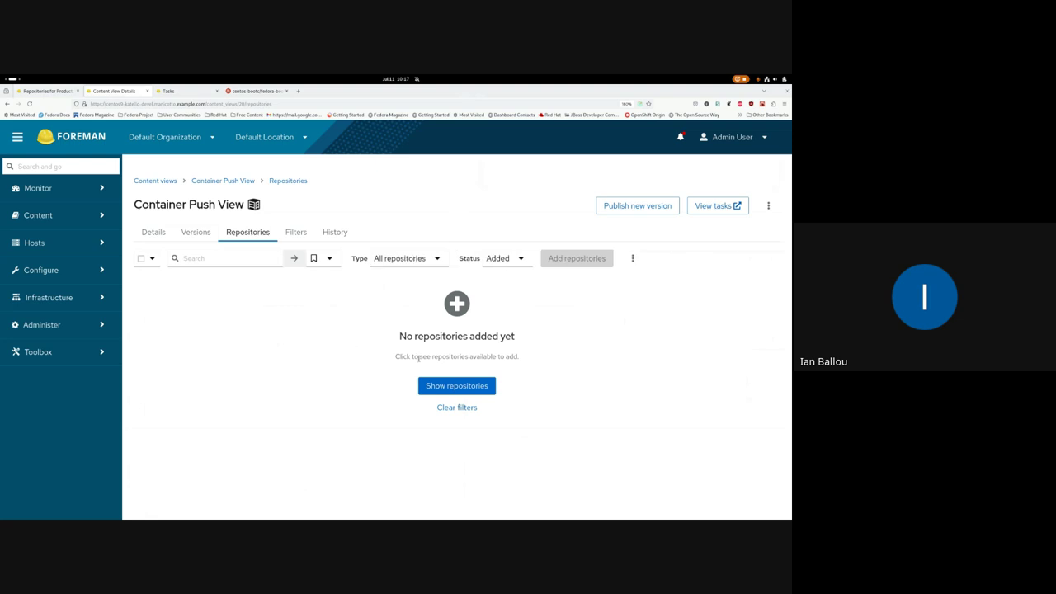
# Show the available repositories without filters and add arianna3 to the Container Push View content view.
pyautogui.click(456, 407)
pyautogui.scroll(-2, 463, 319)
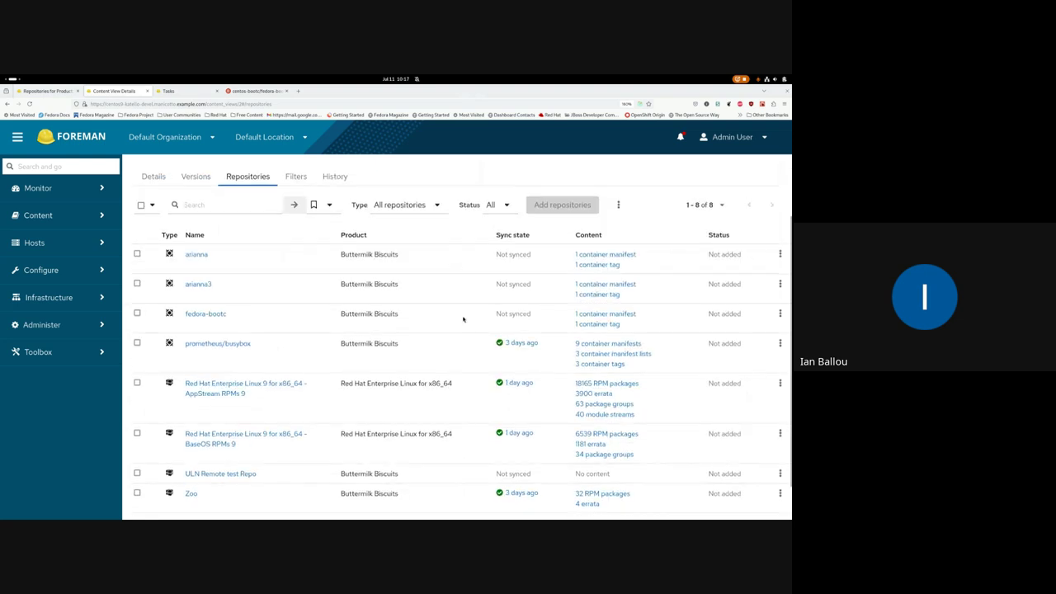
pyautogui.click(138, 284)
pyautogui.click(588, 206)
pyautogui.click(760, 156)
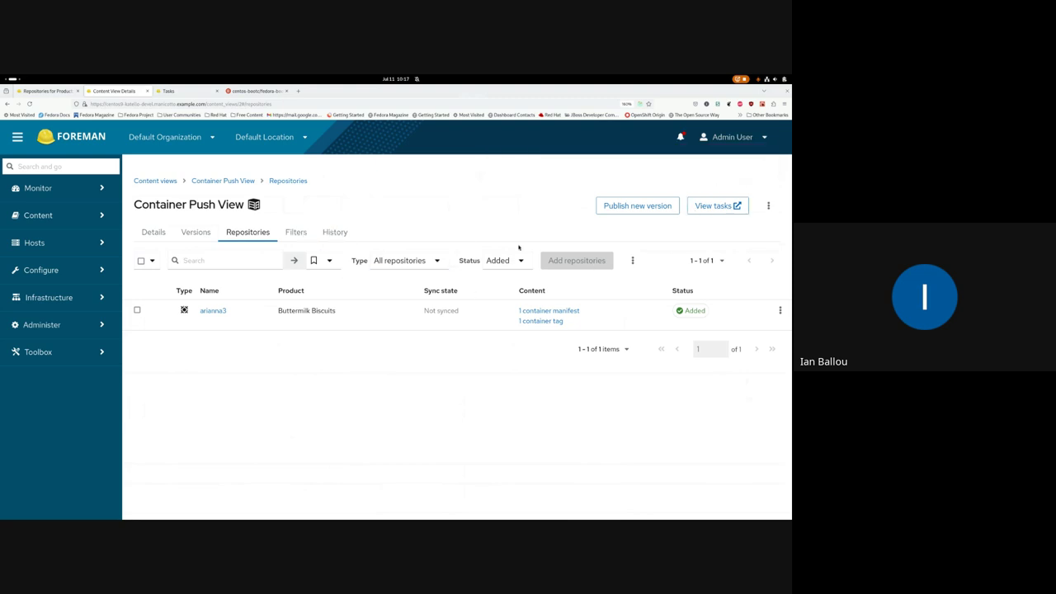
# Publish version 7.0 of Container Push View and promote it to the Library and Precipitation environments.
pyautogui.click(637, 206)
pyautogui.click(317, 379)
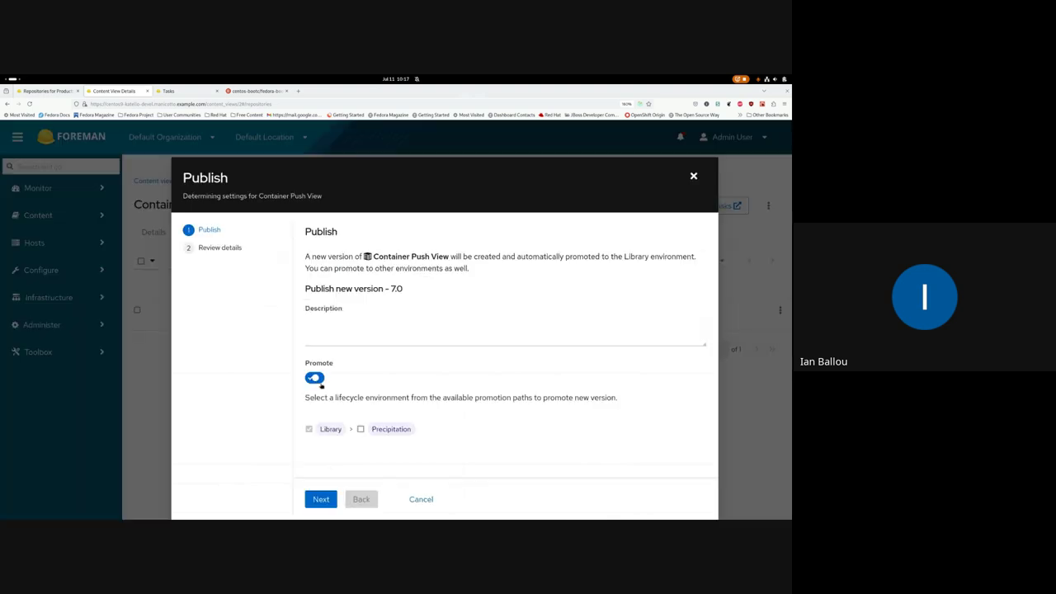
pyautogui.click(360, 429)
pyautogui.click(324, 499)
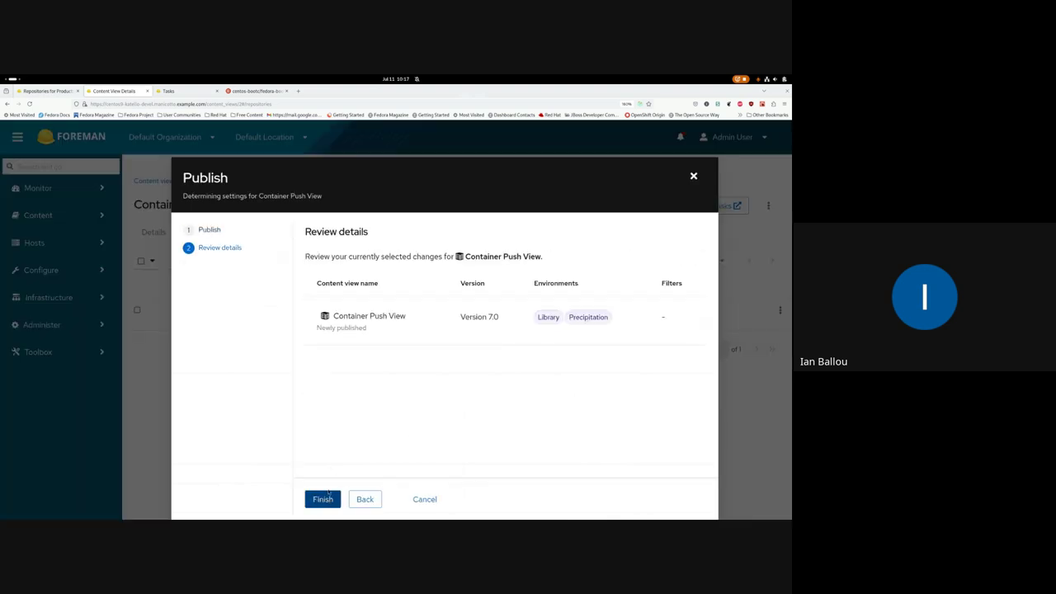
pyautogui.click(326, 497)
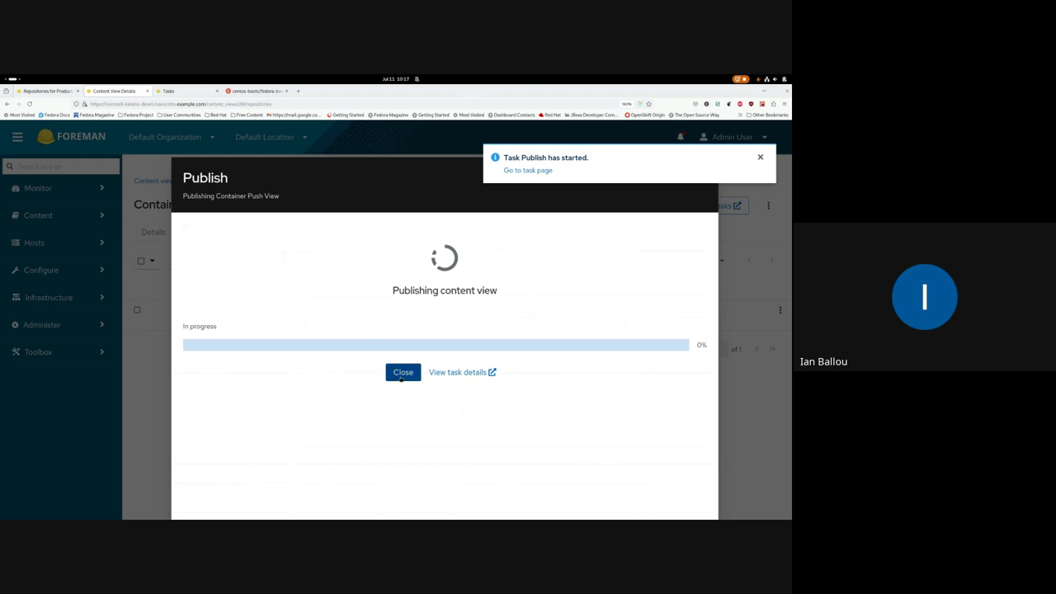
pyautogui.click(403, 372)
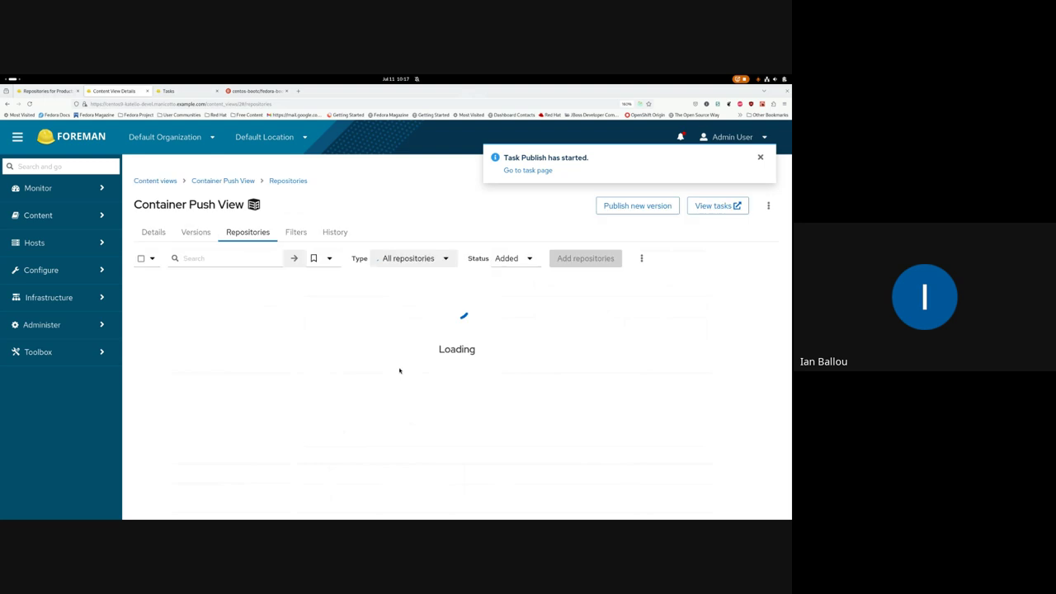
# Check the environments and additional container content of Version 7.0 in Container Push View's version list.
pyautogui.click(198, 233)
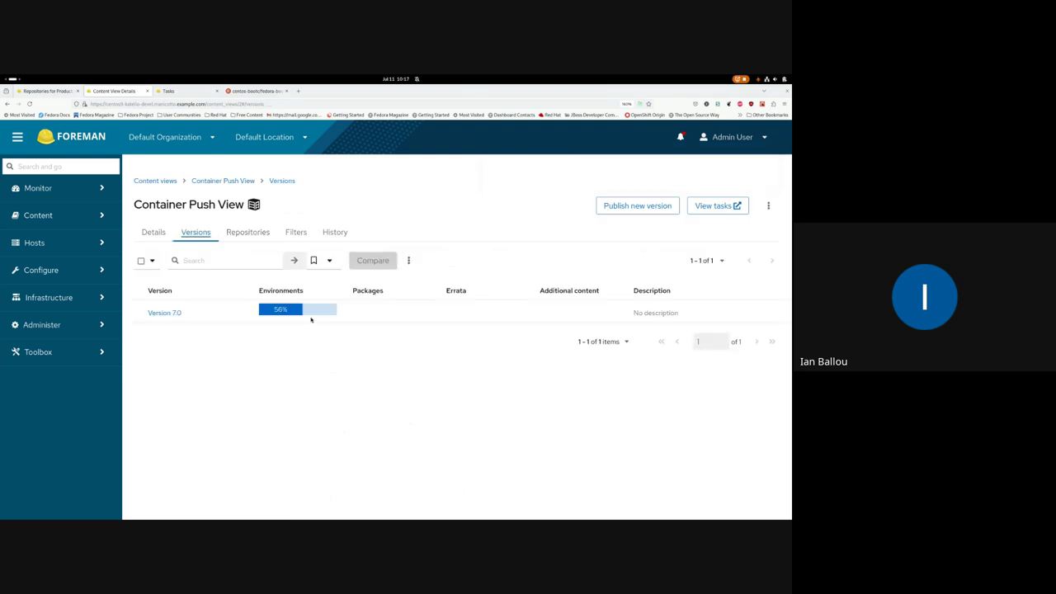
pyautogui.press('F5')
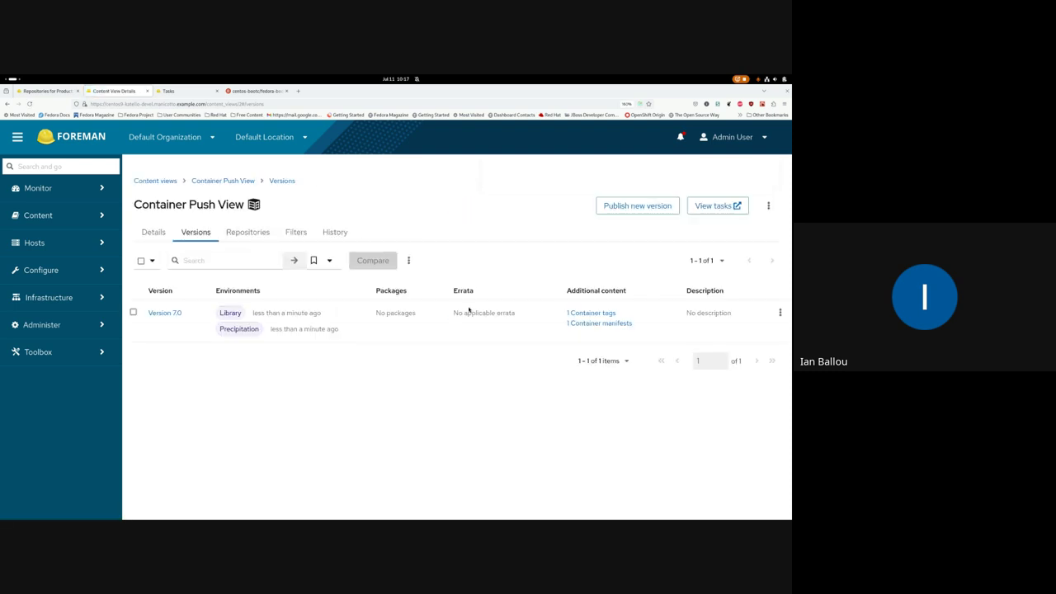
pyautogui.tripleClick(628, 324)
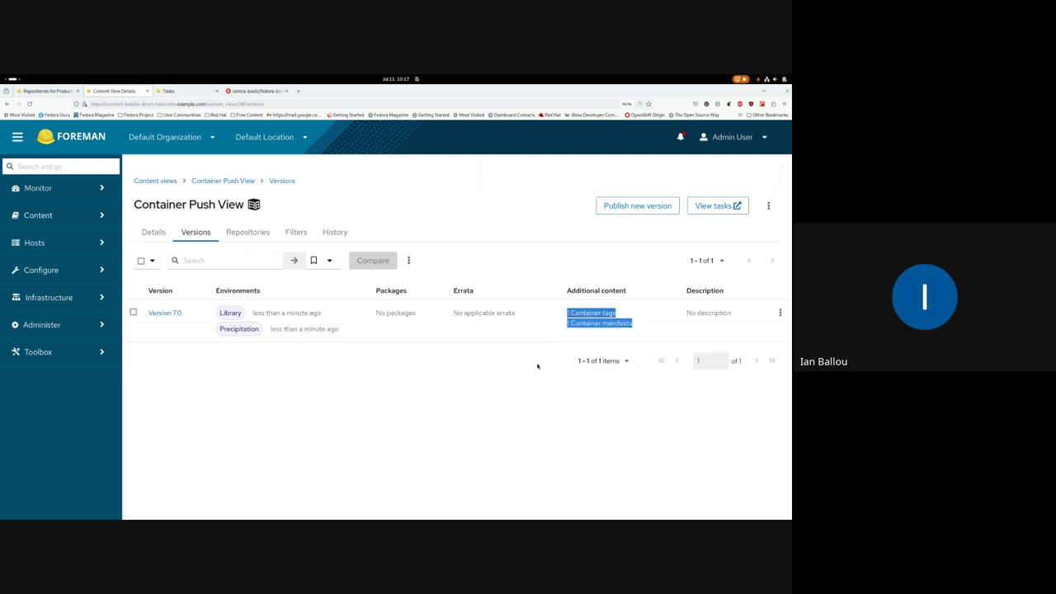
pyautogui.click(541, 353)
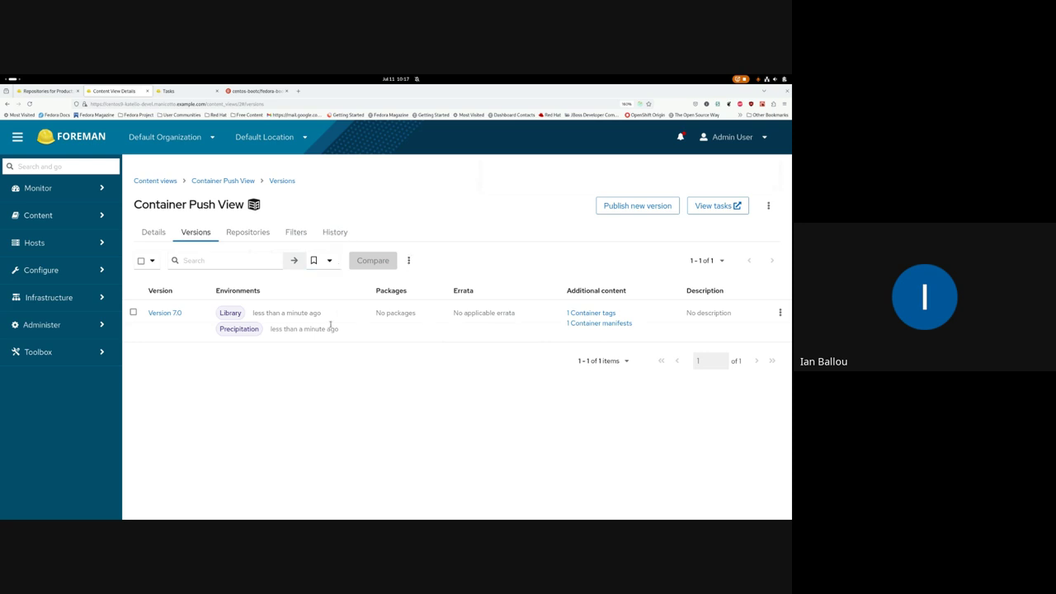
# Switch to the terminal and add several blank prompt lines below the earlier output.
pyautogui.press('super')
pyautogui.press('Return')
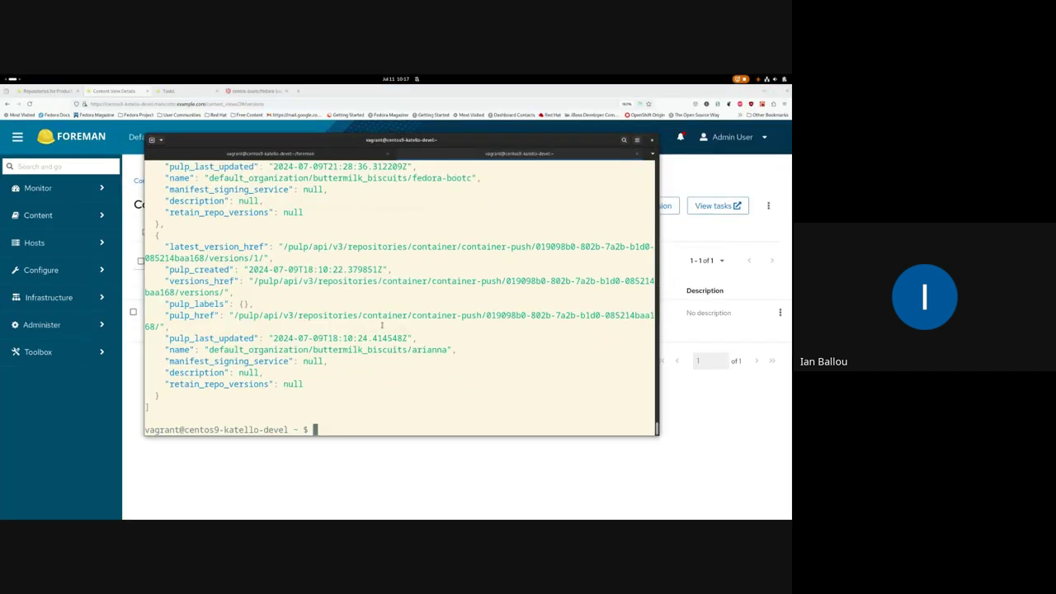
pyautogui.press('Return')
pyautogui.press('Return')
pyautogui.press('Return')
pyautogui.press('Return')
pyautogui.press('Return')
pyautogui.press('Return')
pyautogui.press('Return')
pyautogui.press('Return')
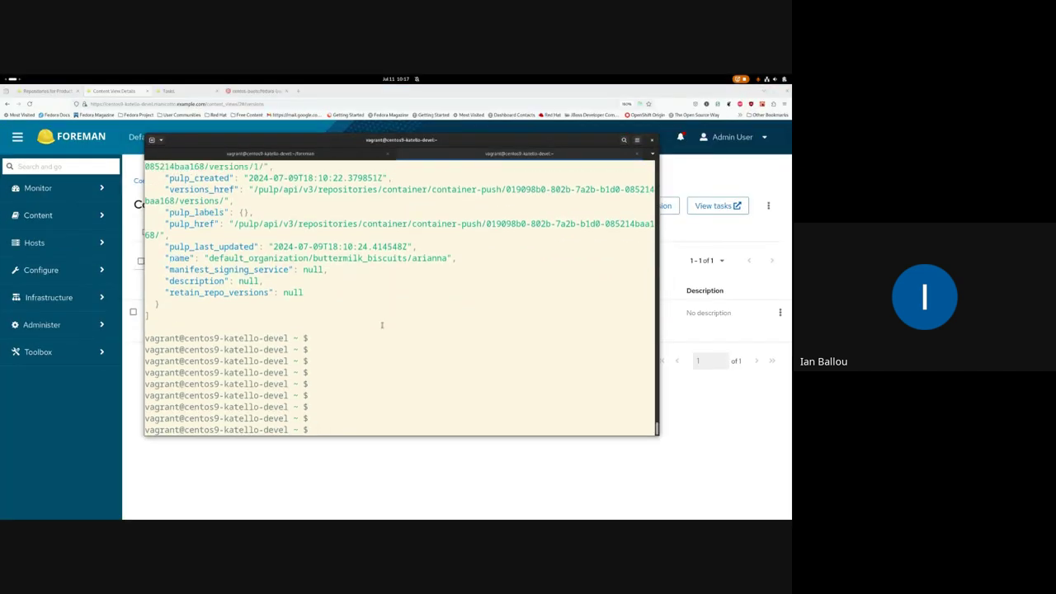
pyautogui.hotkey('ctrl', 'r')
pyautogui.write('search')
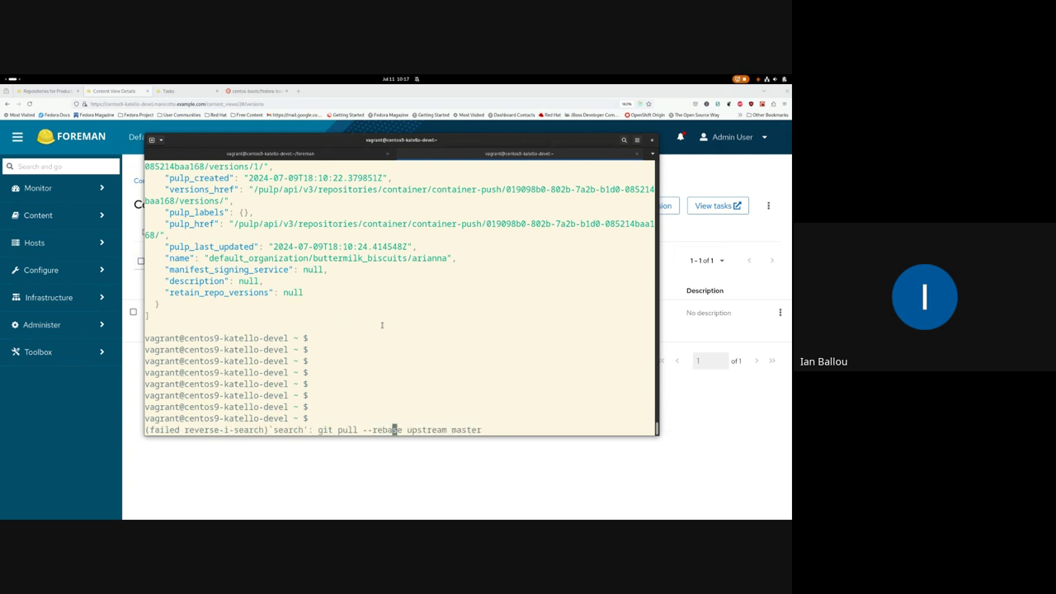
pyautogui.hotkey('ctrl', 'c')
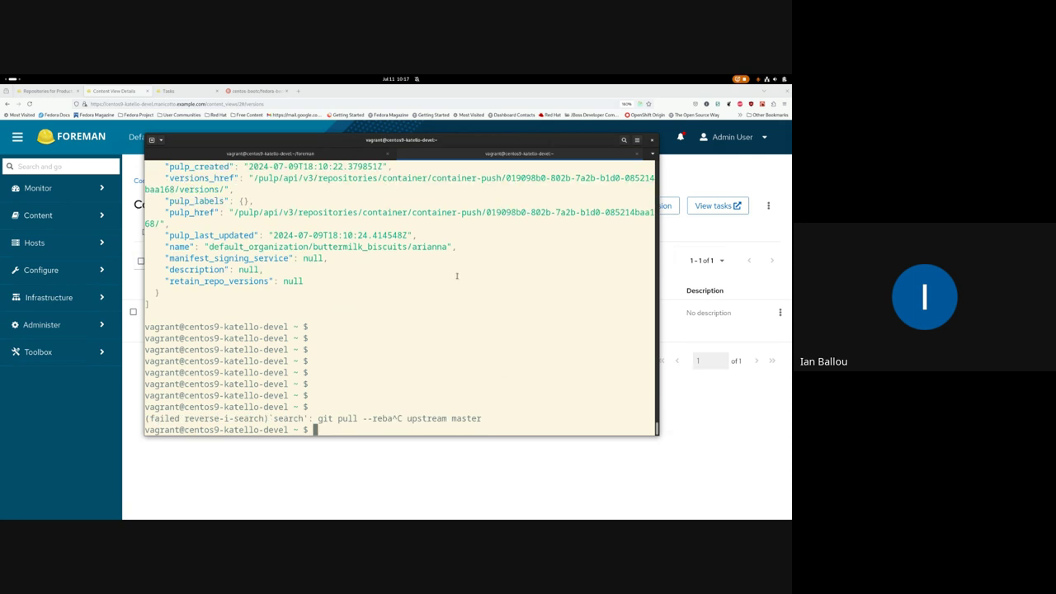
# Search the local host's container registry with podman search `hostname`/.
pyautogui.write('podman search `hostname')
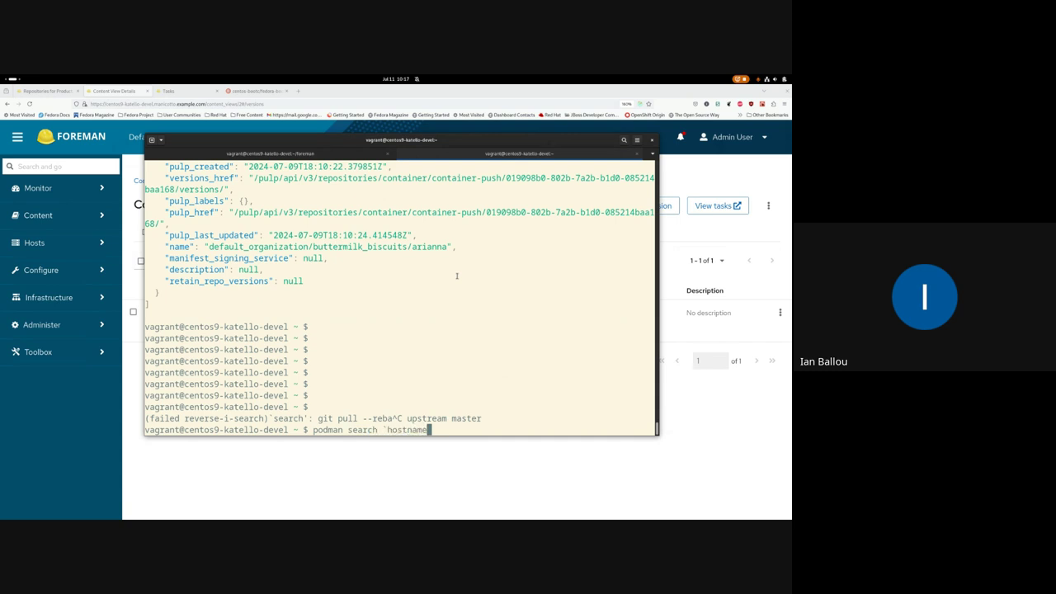
pyautogui.write('`/')
pyautogui.press('Return')
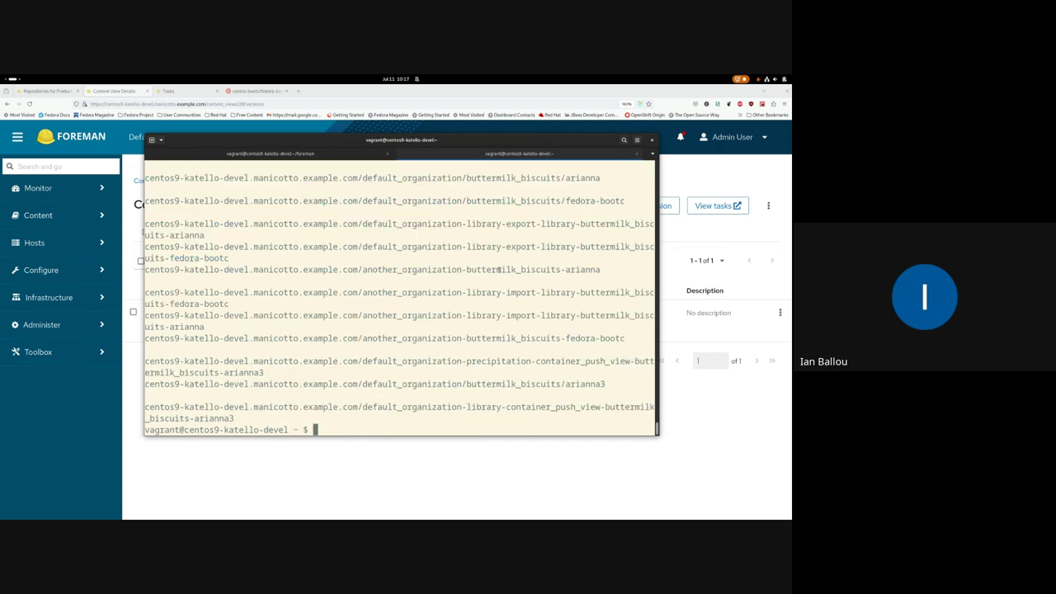
# Examine the arianna3 entries in the search results, comparing the library, precipitation and container_push_view parts of their paths.
pyautogui.tripleClick(268, 408)
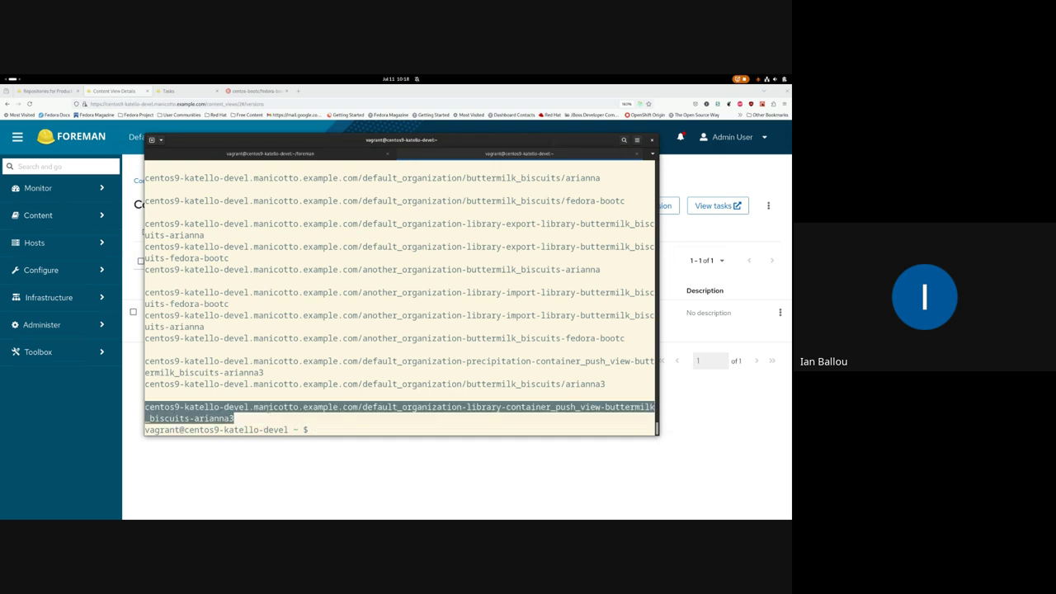
pyautogui.moveTo(234, 418); pyautogui.dragTo(194, 418)
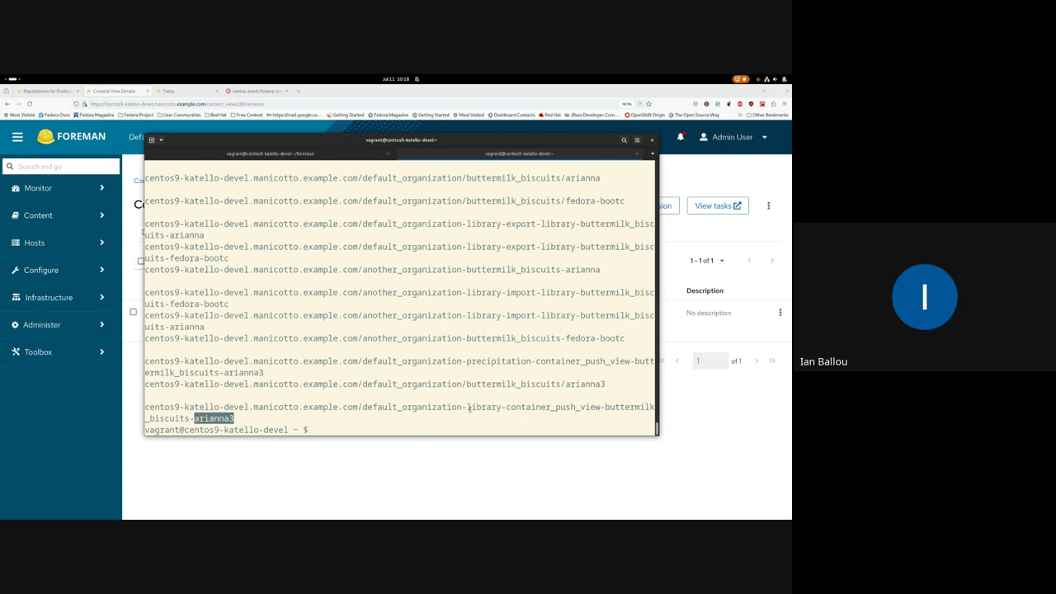
pyautogui.moveTo(460, 407); pyautogui.dragTo(600, 406)
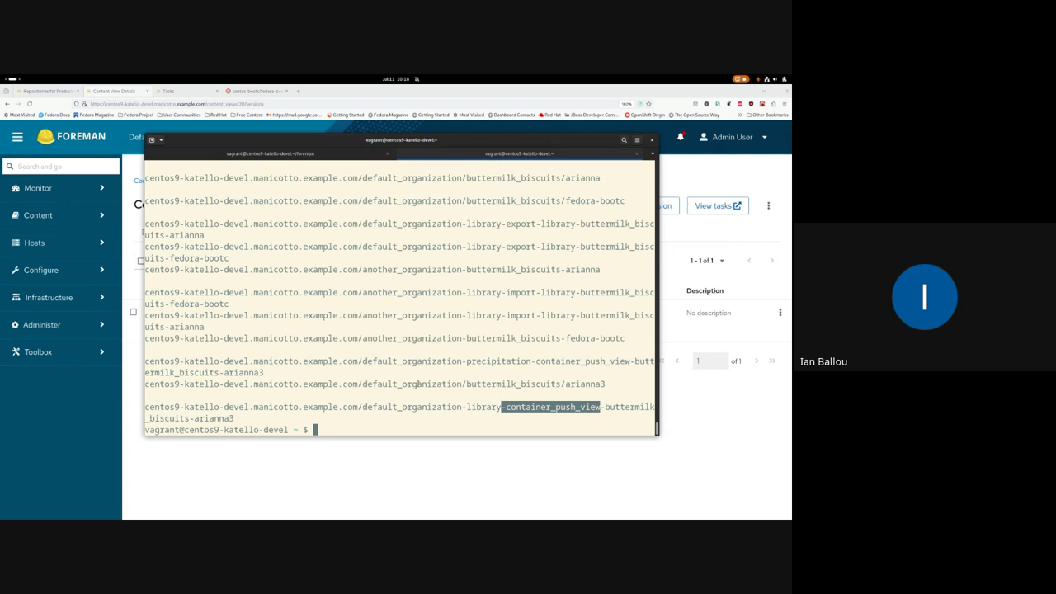
pyautogui.moveTo(333, 384); pyautogui.dragTo(606, 384)
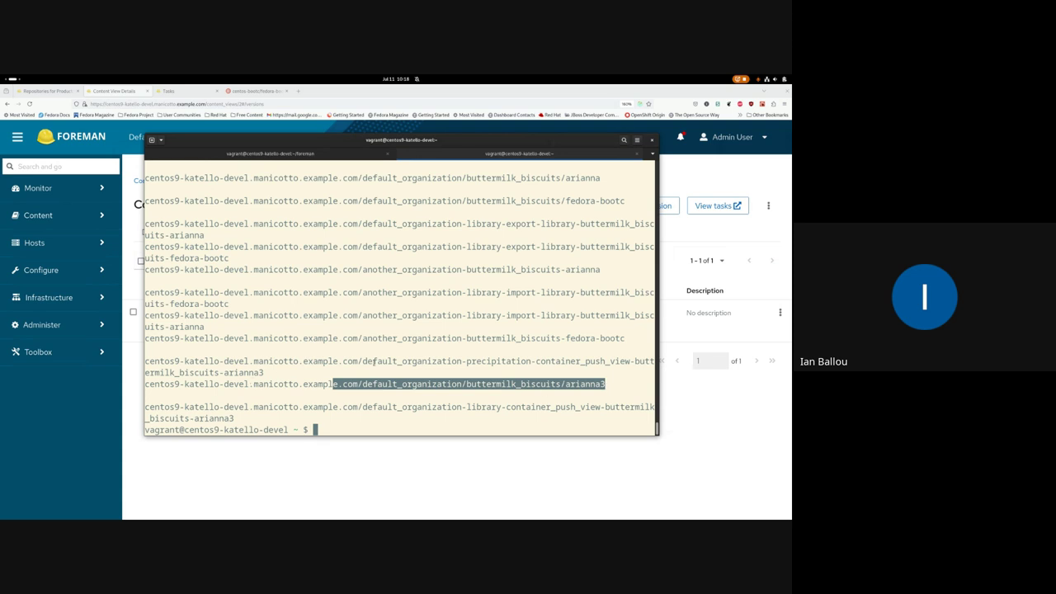
pyautogui.moveTo(286, 372); pyautogui.dragTo(144, 361)
pyautogui.moveTo(466, 362); pyautogui.dragTo(531, 363)
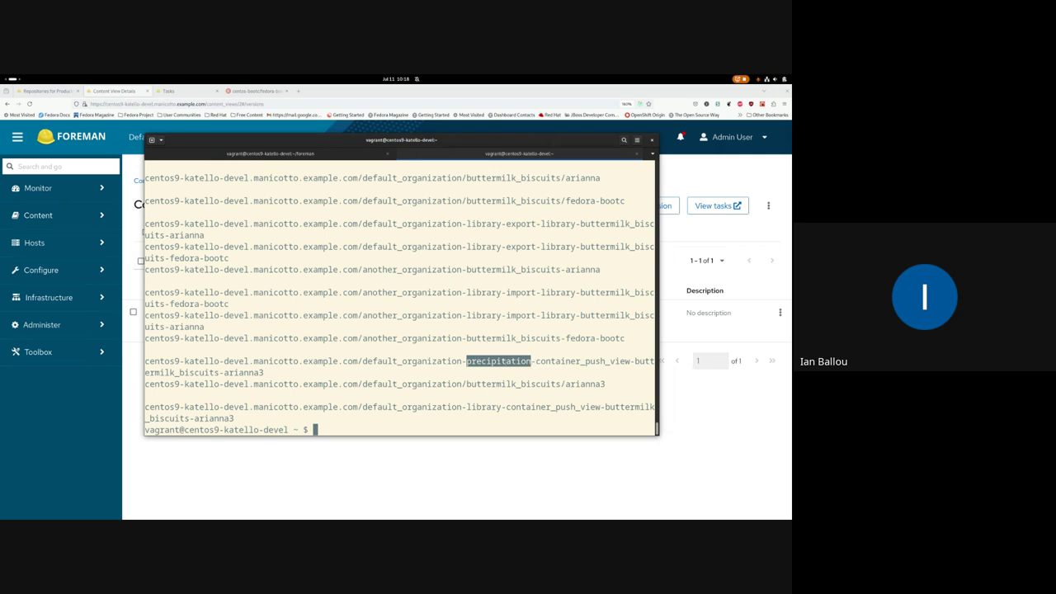
pyautogui.click(473, 410)
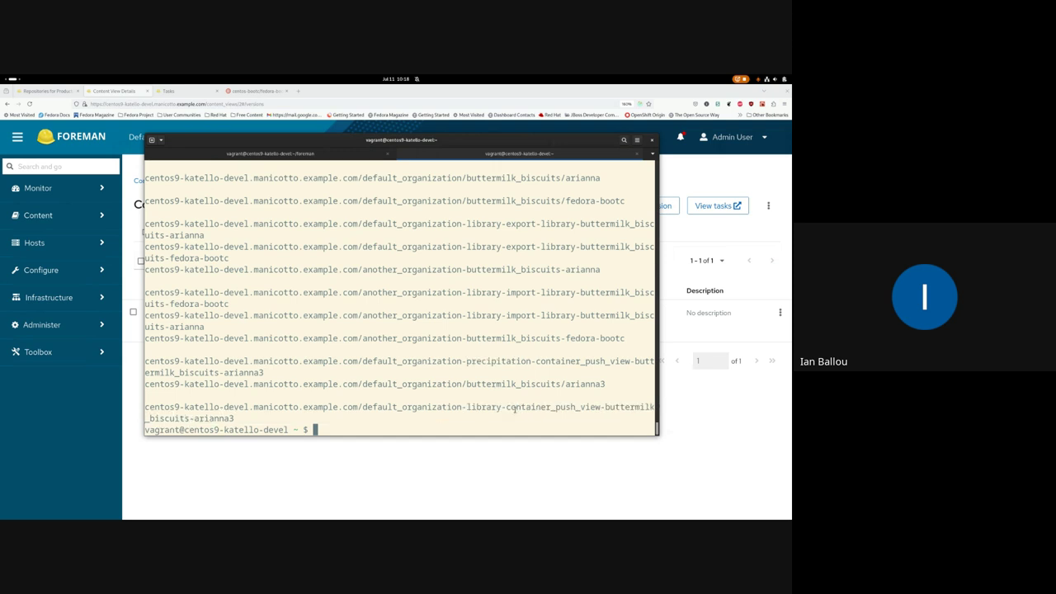
pyautogui.tripleClick(480, 408)
pyautogui.click(480, 406)
# List the Pulp container repositories with sudo pulp container repository --type container list, separated from the earlier output by blank prompt lines.
pyautogui.press('Return')
pyautogui.press('Return')
pyautogui.press('Return')
pyautogui.press('Return')
pyautogui.press('Return')
pyautogui.press('Return')
pyautogui.press('Return')
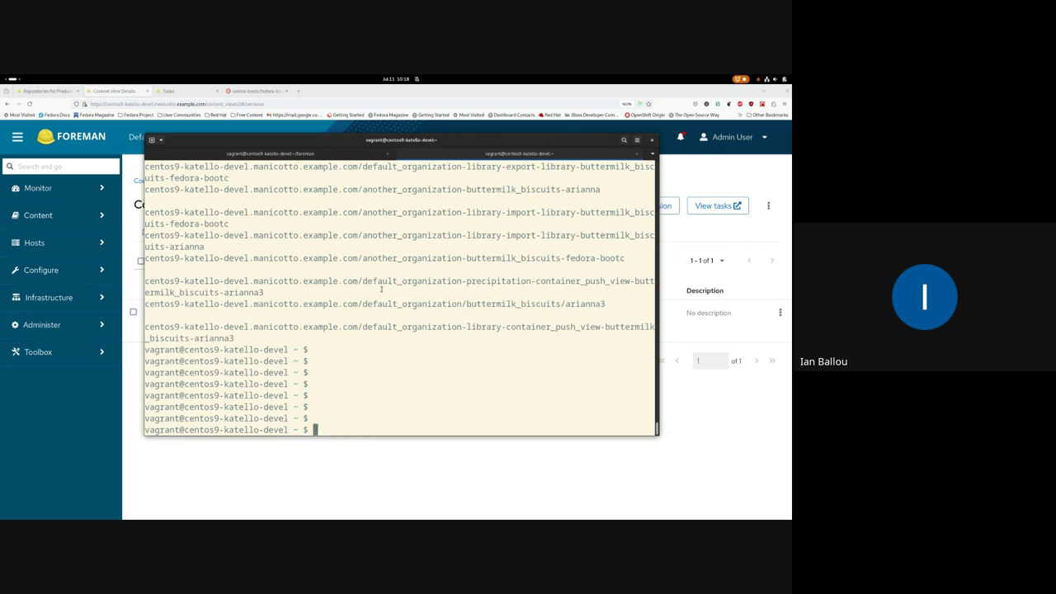
pyautogui.hotkey('ctrl', 'r')
pyautogui.write('list')
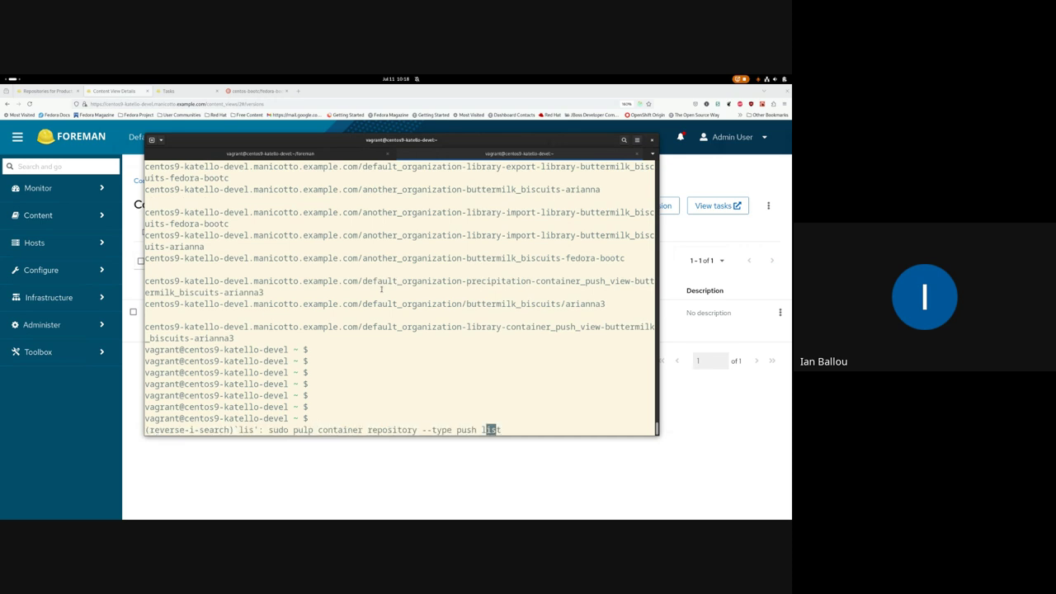
pyautogui.press('Left')
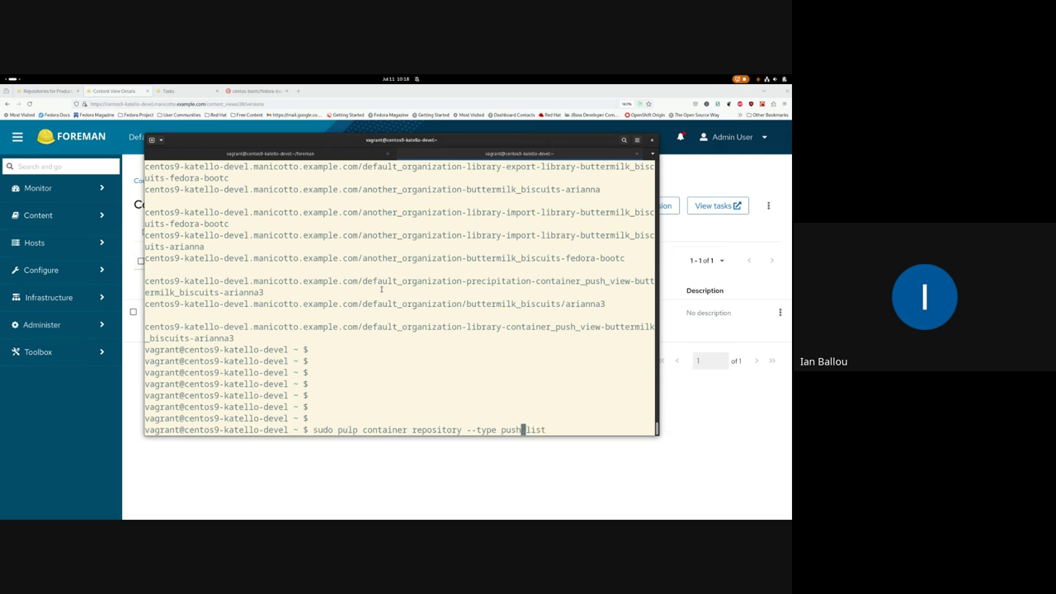
pyautogui.hotkey('ctrl', 'w')
pyautogui.write('container')
pyautogui.press('Return')
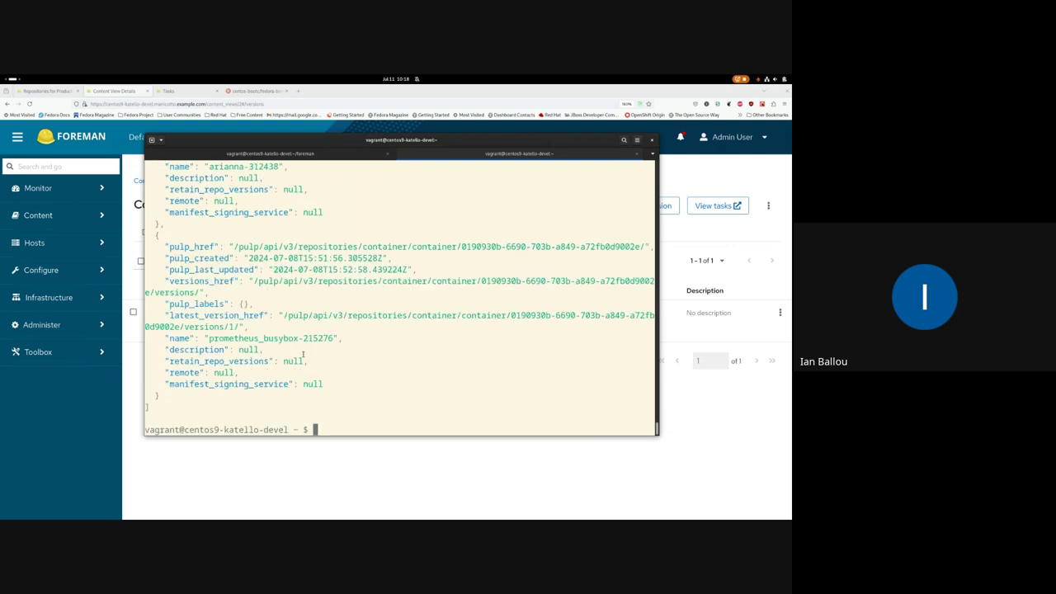
# Find the arianna3 repository entry at the start of the Pulp container repository list and check its name.
pyautogui.scroll(2, 295, 330)
pyautogui.scroll(-2, 299, 347)
pyautogui.scroll(15, 303, 356)
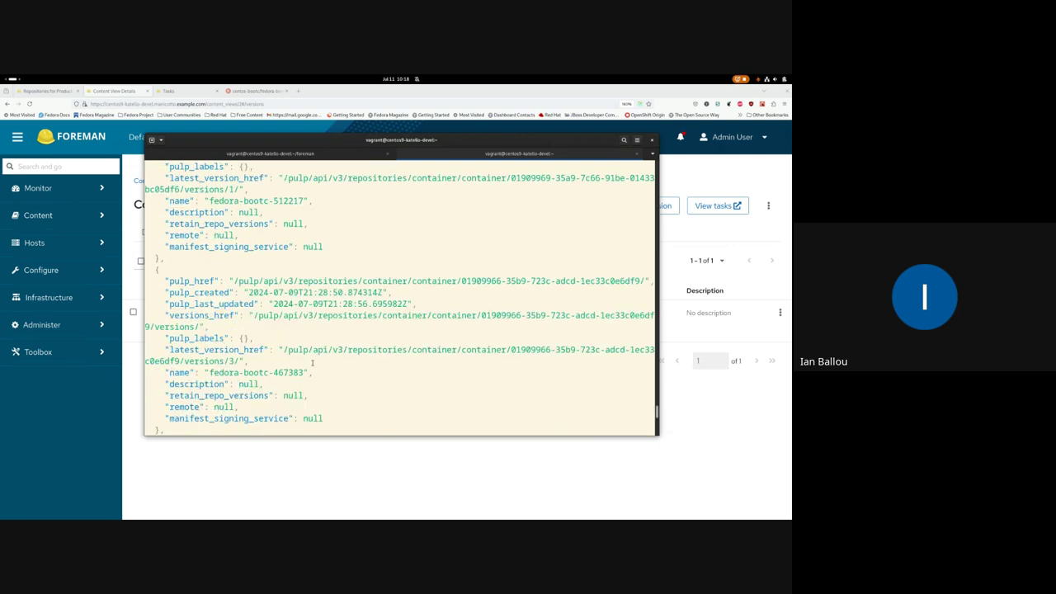
pyautogui.scroll(8, 311, 361)
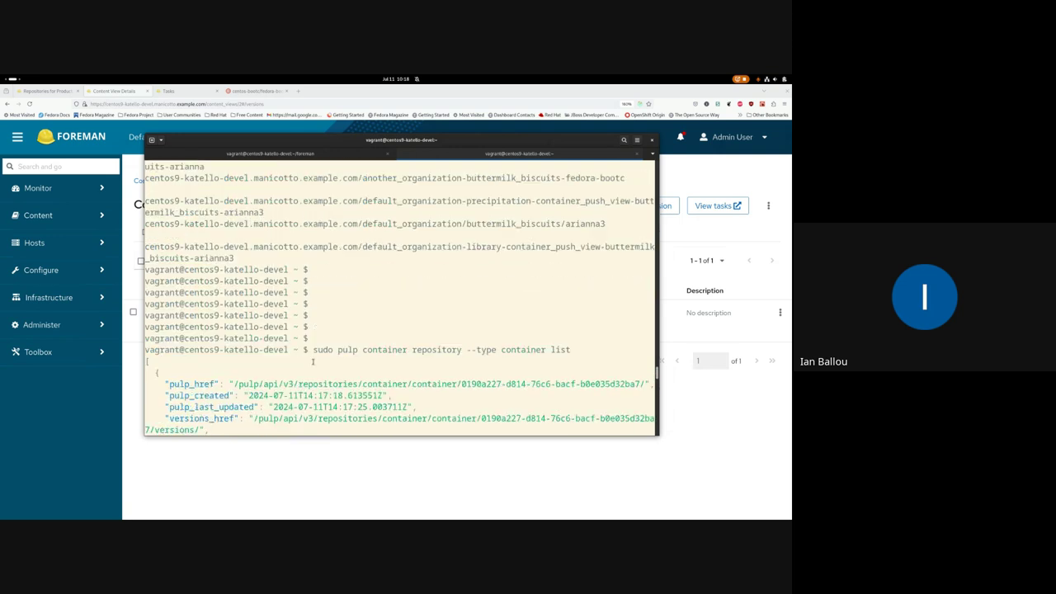
pyautogui.scroll(-4, 280, 362)
pyautogui.doubleClick(252, 372)
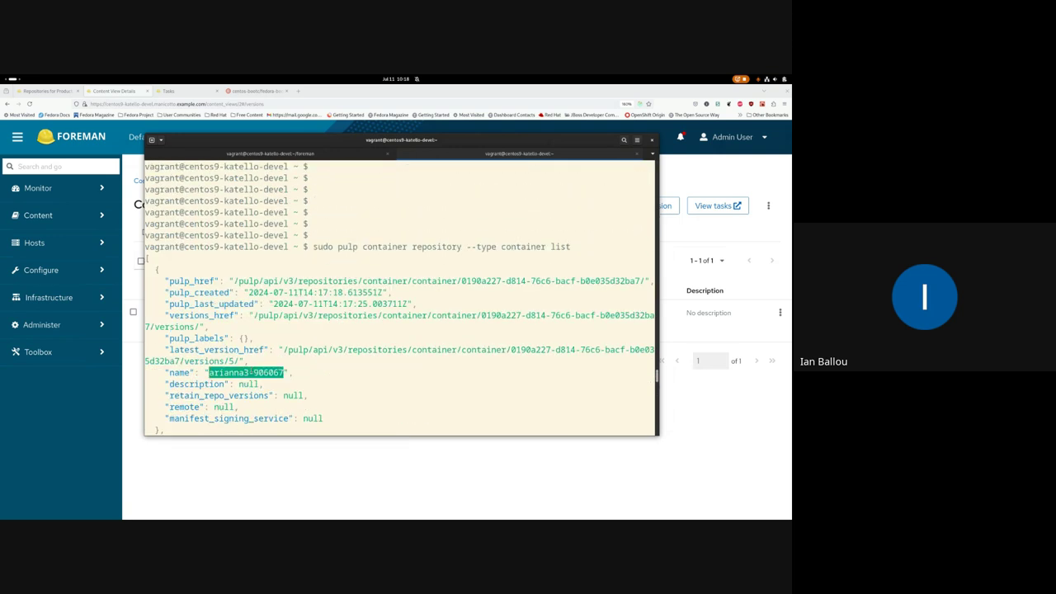
pyautogui.scroll(-1, 299, 372)
pyautogui.moveTo(209, 338); pyautogui.dragTo(254, 338)
pyautogui.tripleClick(252, 338)
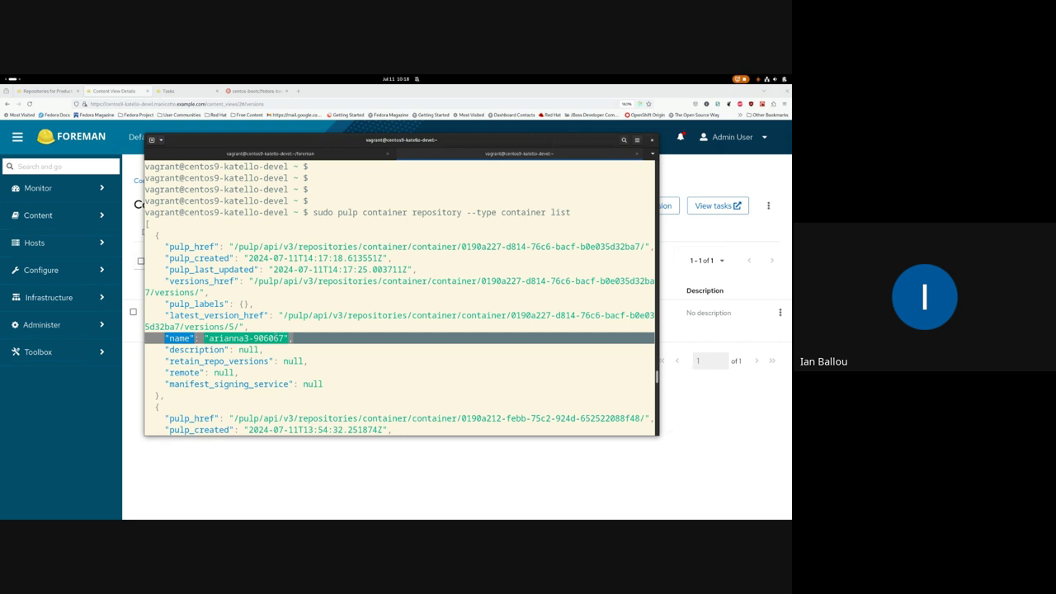
pyautogui.click(251, 338)
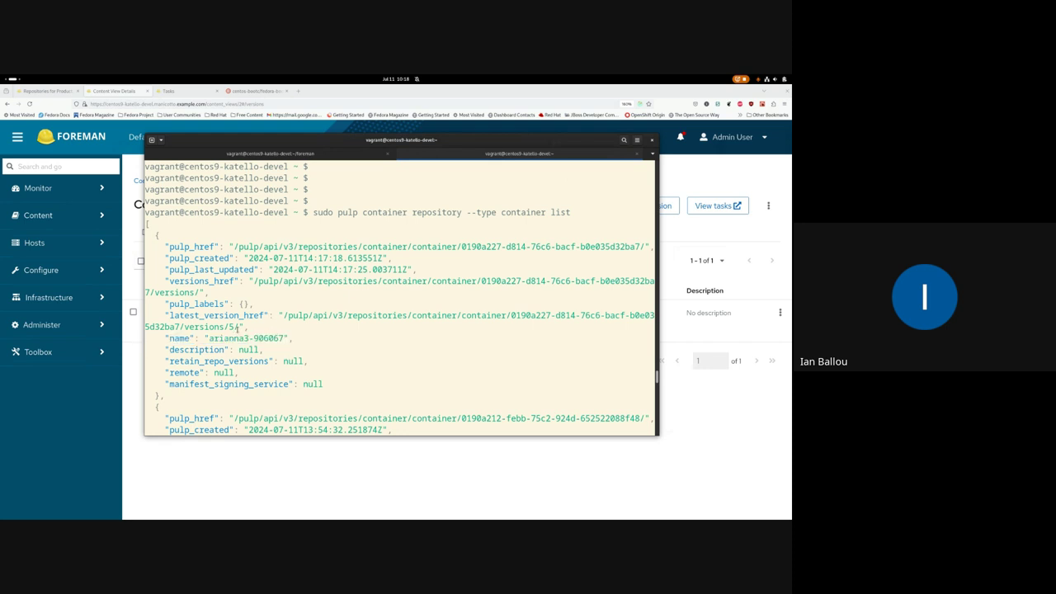
# Copy the arianna3 entry's latest version href and show that repository version with sudo pulp show --href.
pyautogui.moveTo(239, 328)
pyautogui.mouseDown()
pyautogui.moveTo(282, 315)
pyautogui.moveTo(241, 327)
pyautogui.mouseUp()
pyautogui.click(282, 315)
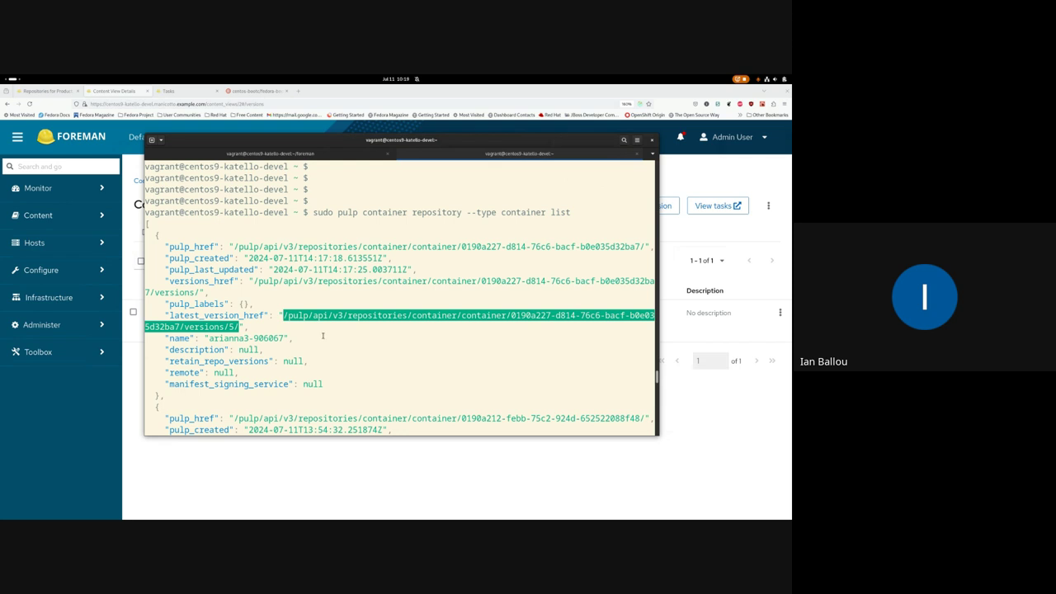
pyautogui.write('sudo pulp show -')
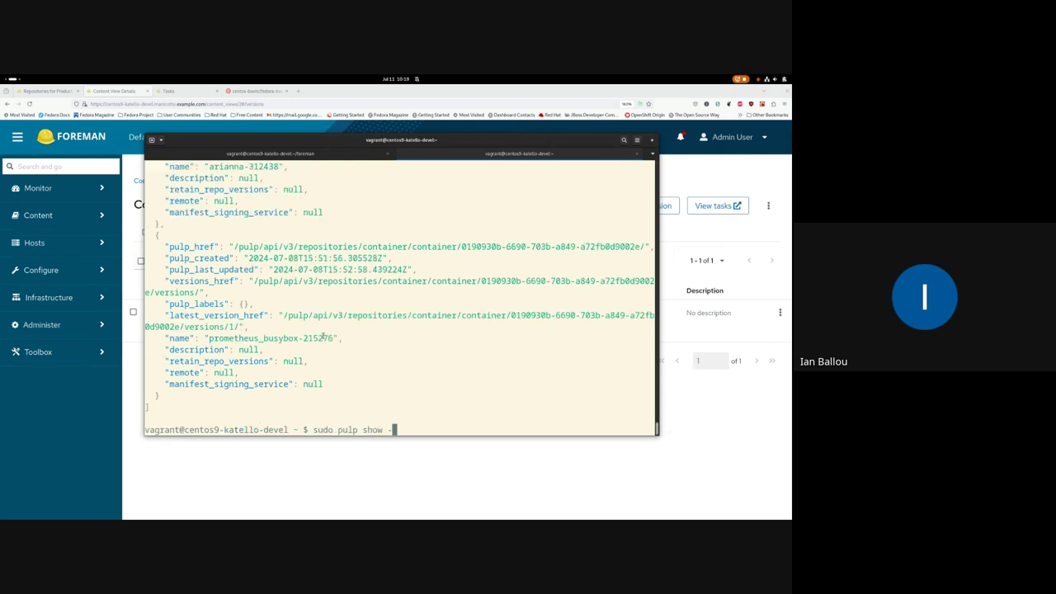
pyautogui.write('-href')
pyautogui.hotkey('ctrl', 'shift', 'v')
pyautogui.press('Return')
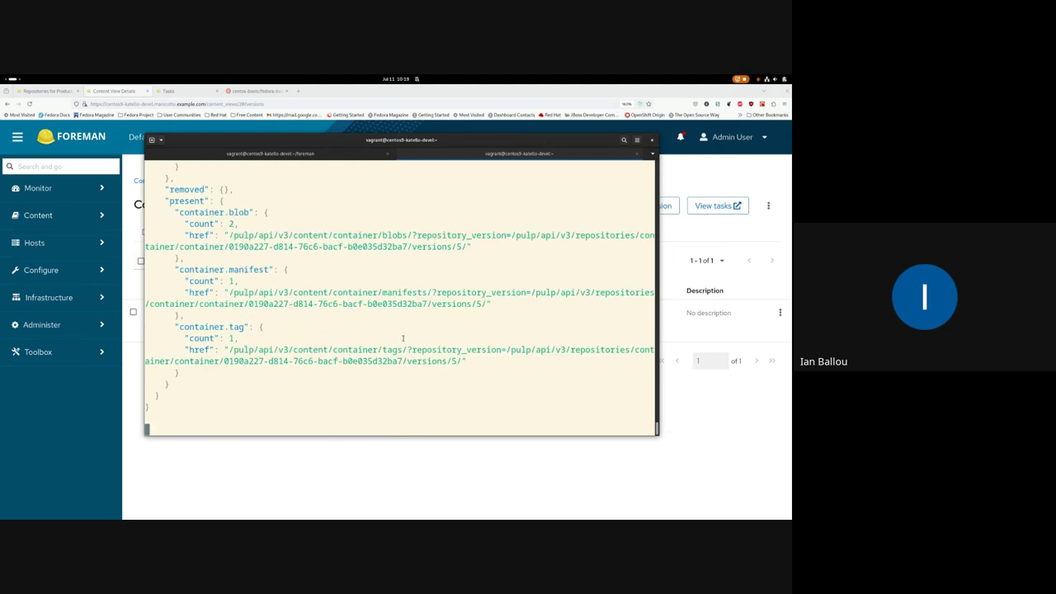
# Review the blob, manifest and tag counts in the repository version's content summary, then add blank prompt lines.
pyautogui.scroll(1, 275, 349)
pyautogui.scroll(1, 262, 334)
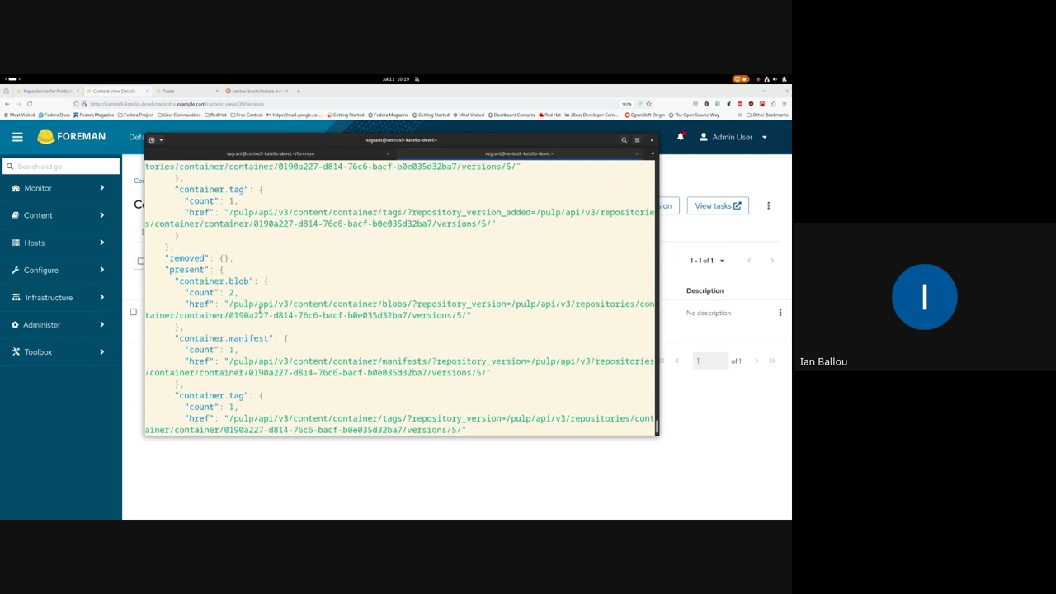
pyautogui.moveTo(179, 278); pyautogui.dragTo(248, 303)
pyautogui.scroll(-2, 248, 304)
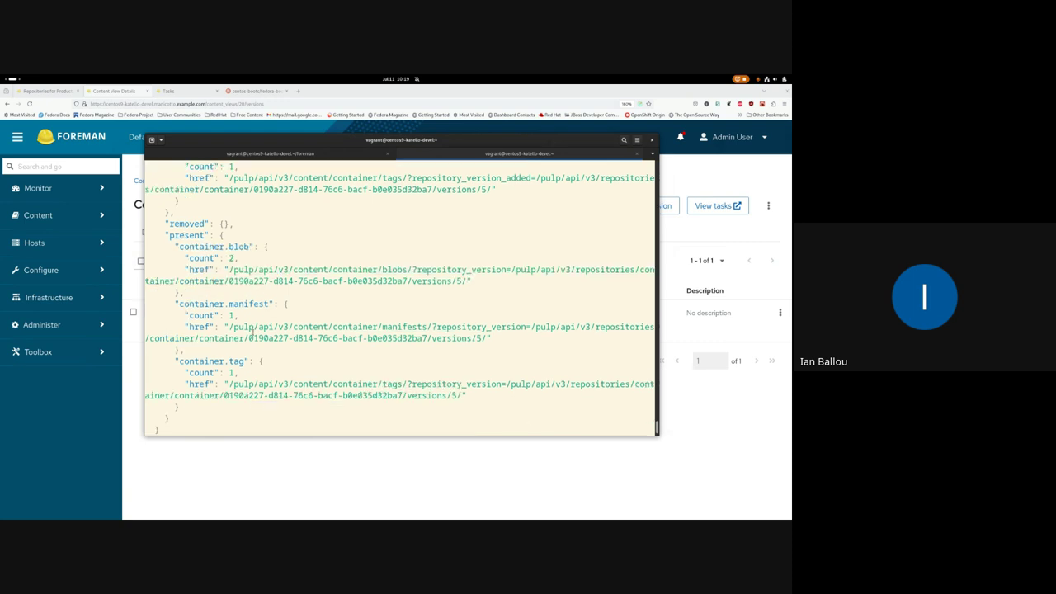
pyautogui.moveTo(189, 269); pyautogui.dragTo(247, 304)
pyautogui.moveTo(203, 342); pyautogui.dragTo(177, 327)
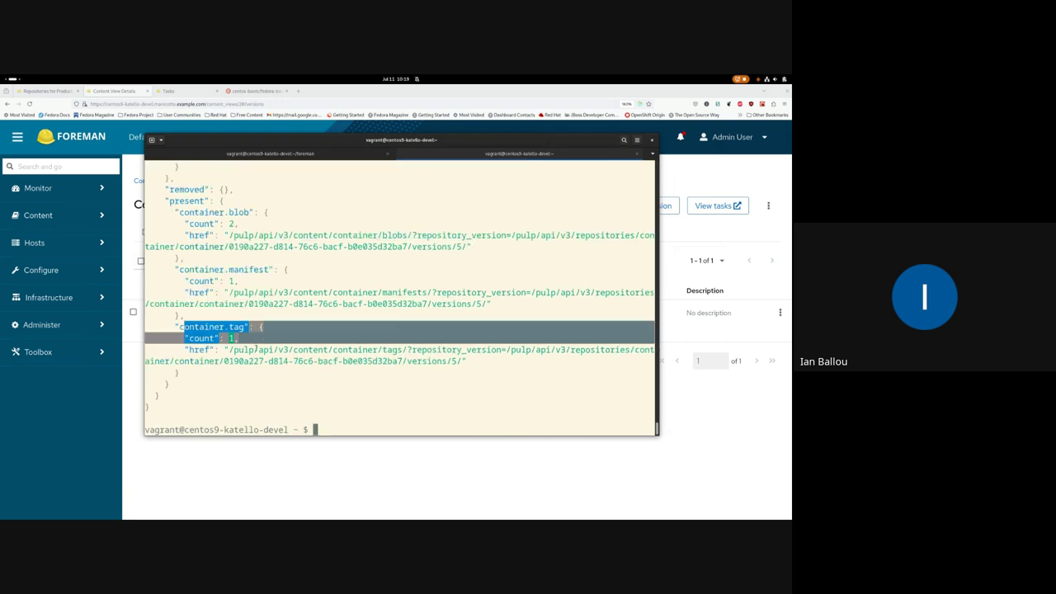
pyautogui.click(264, 353)
pyautogui.scroll(8, 264, 353)
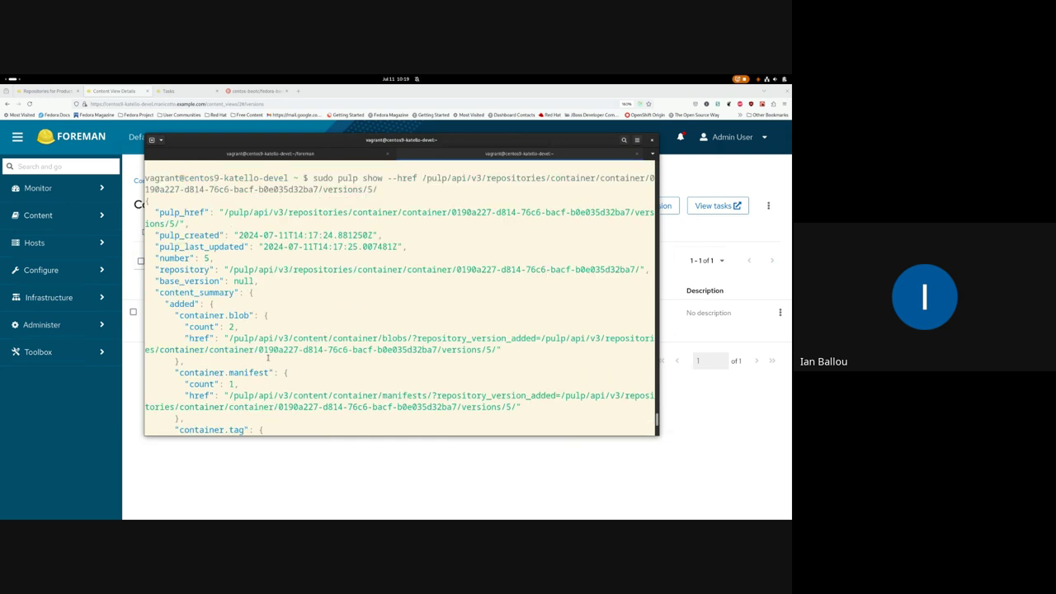
pyautogui.scroll(-8, 264, 353)
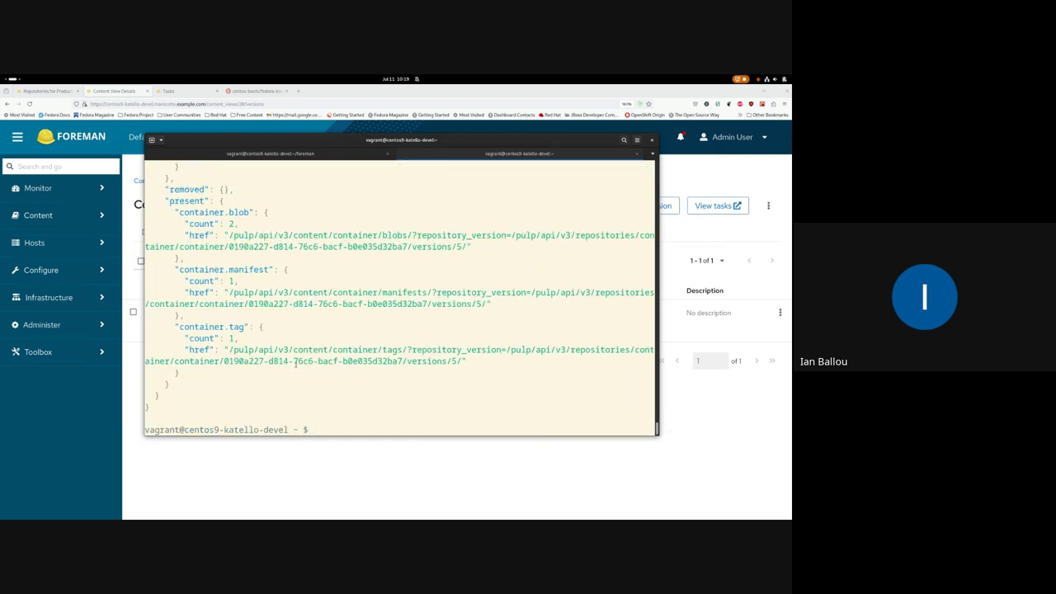
pyautogui.press('Return')
pyautogui.press('Return')
pyautogui.press('Return')
pyautogui.press('Return')
# Return to the browser, open the arianna repository of the Buttermilk Biscuits product and review its sync settings.
pyautogui.click(333, 448)
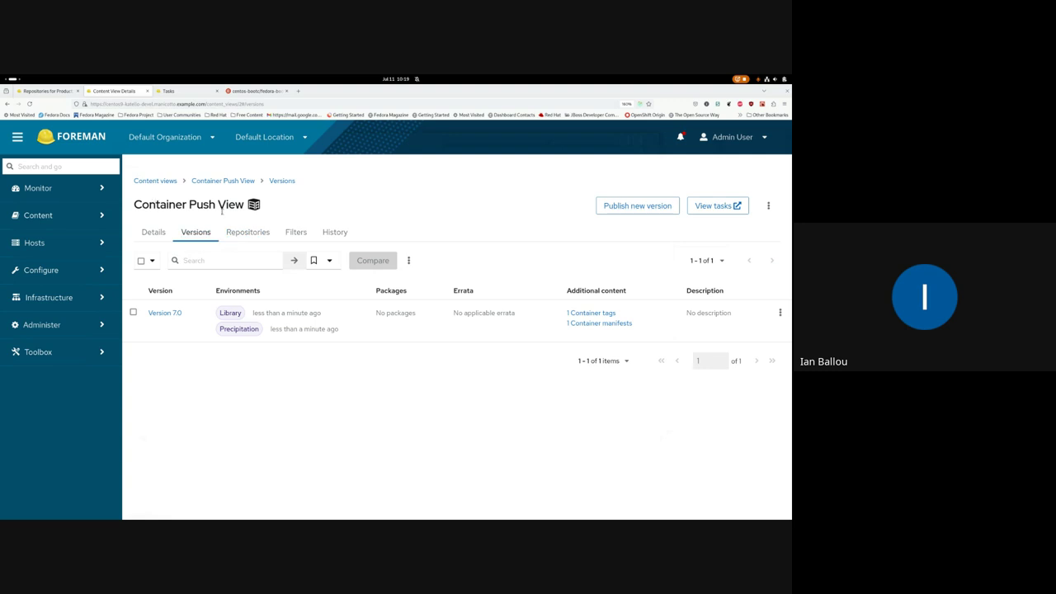
pyautogui.click(46, 90)
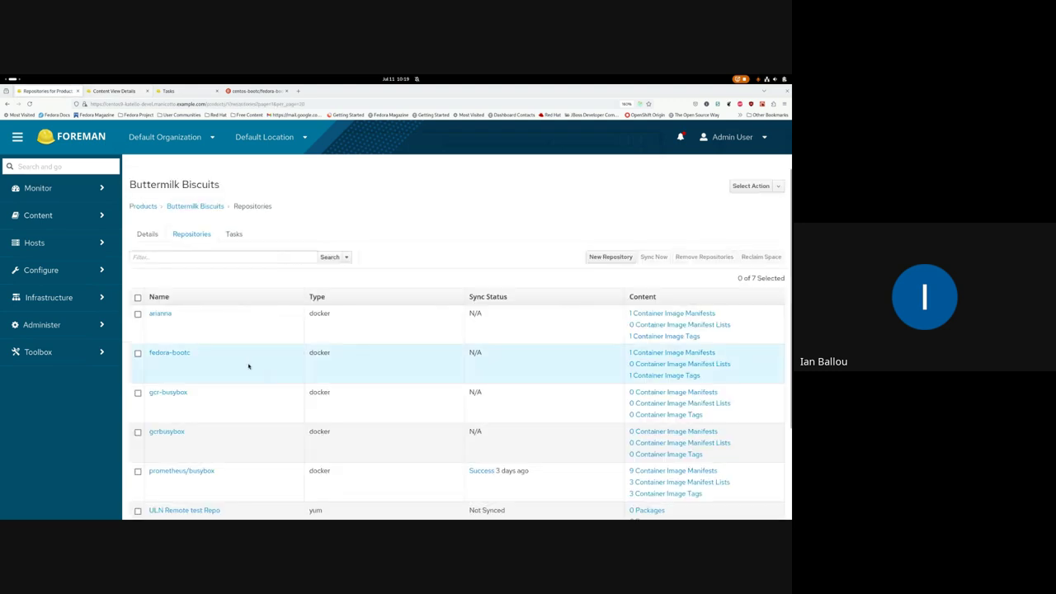
pyautogui.click(161, 314)
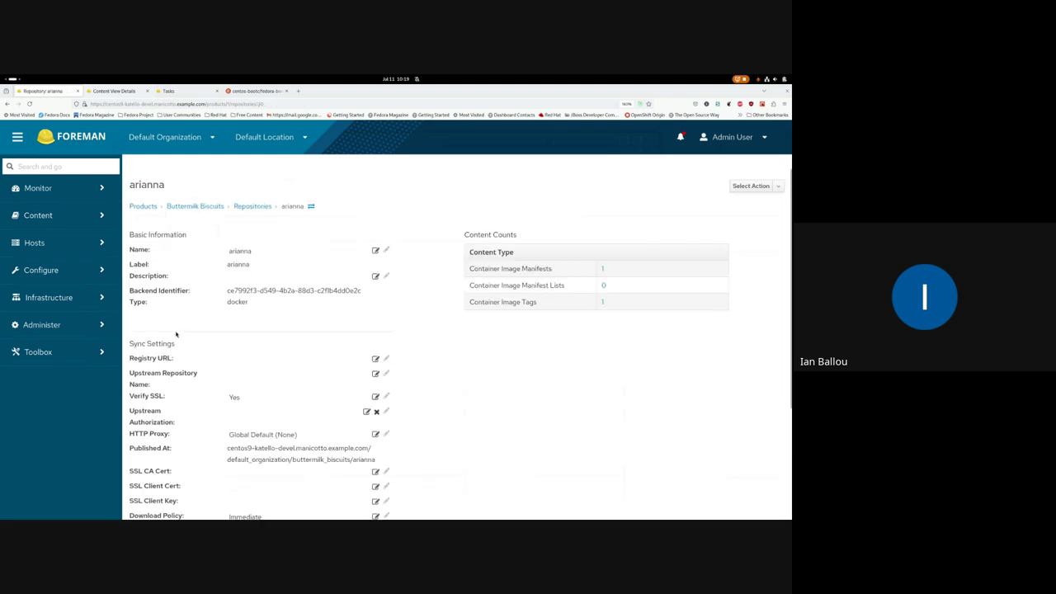
pyautogui.scroll(-3, 266, 499)
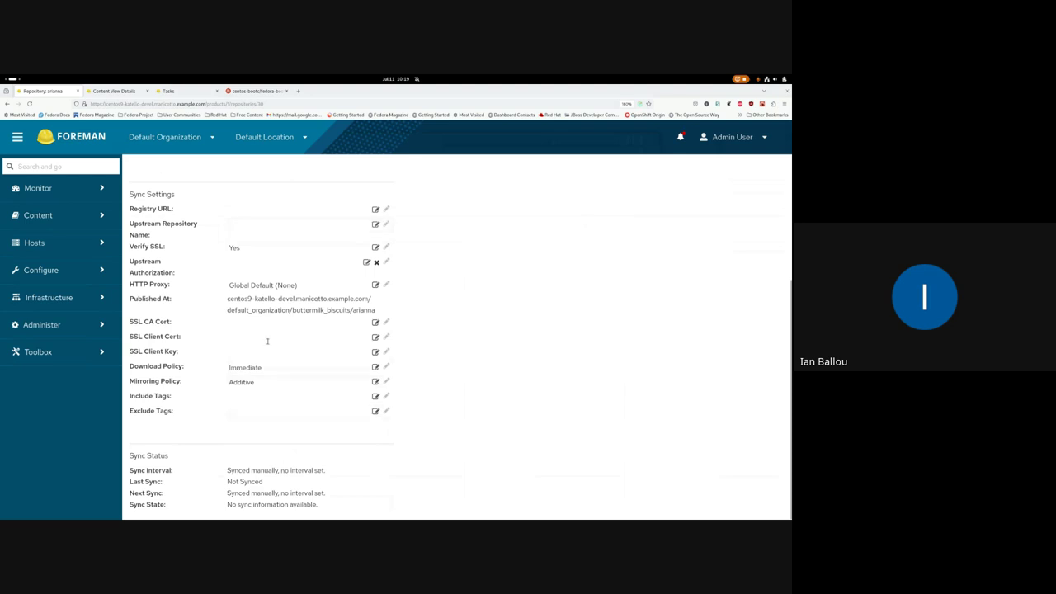
pyautogui.scroll(3, 285, 397)
pyautogui.scroll(-1, 286, 397)
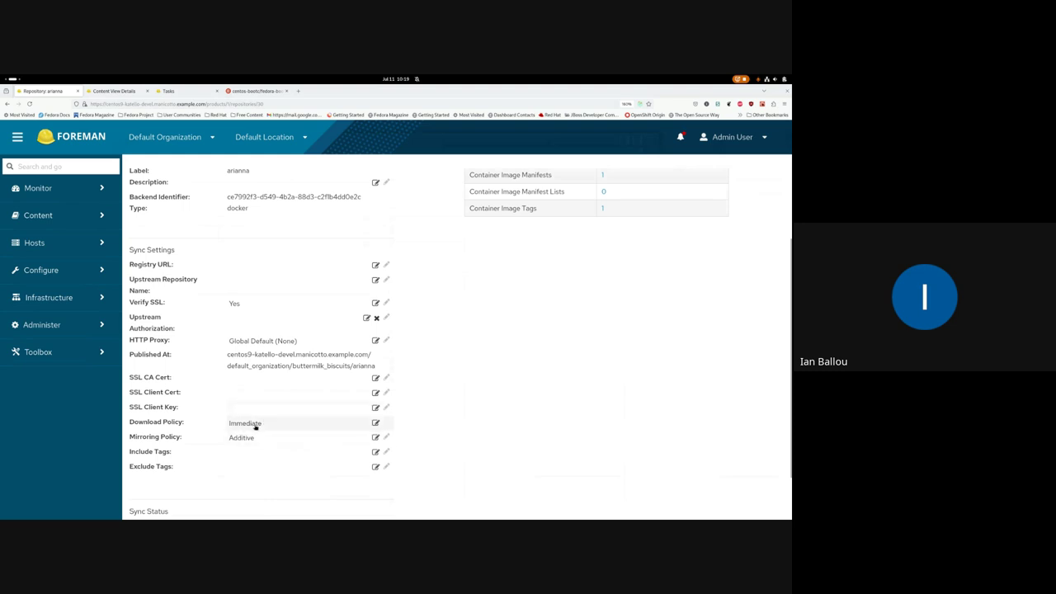
pyautogui.scroll(3, 234, 436)
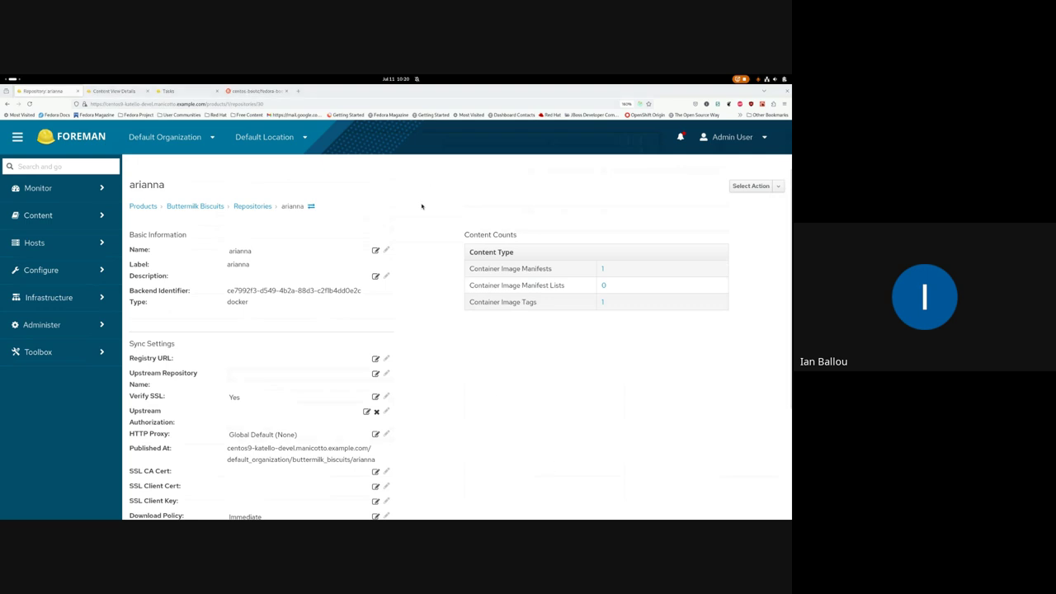
pyautogui.click(114, 91)
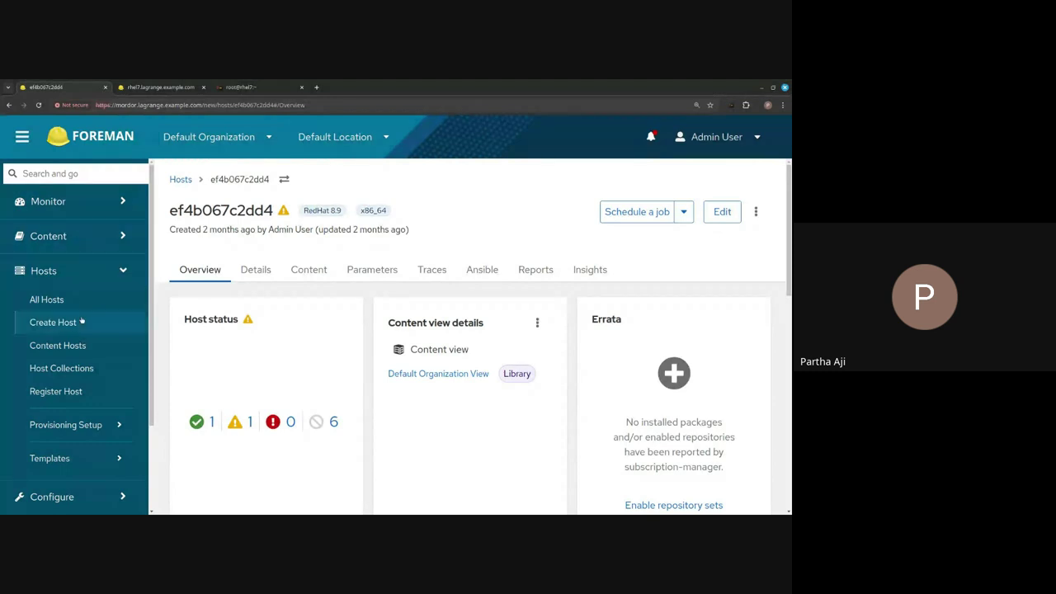
# Open the list of all hosts and look through its entries.
pyautogui.click(99, 299)
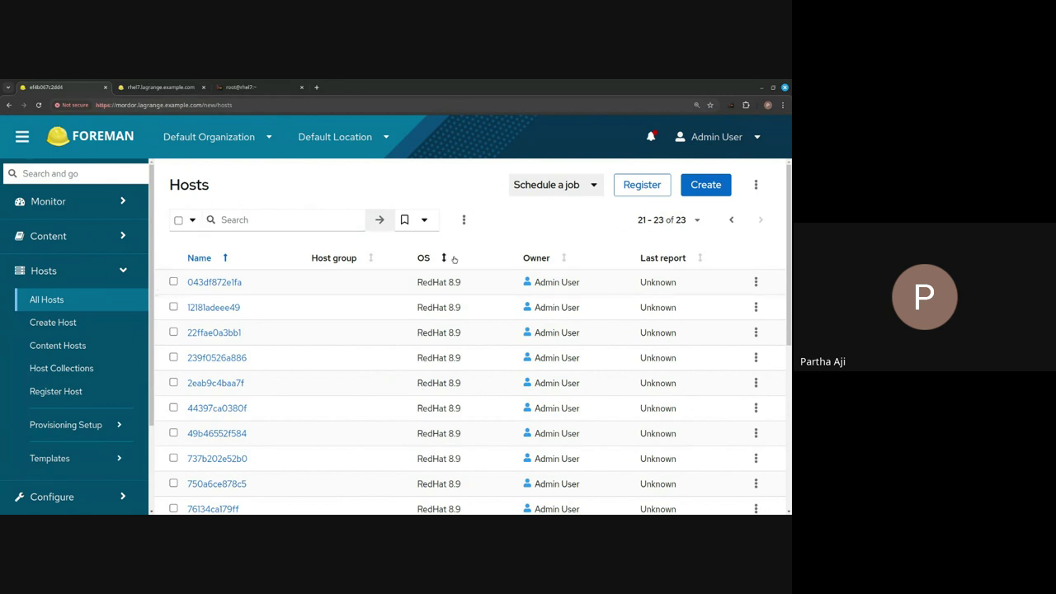
pyautogui.scroll(-4, 454, 260)
pyautogui.scroll(4, 454, 260)
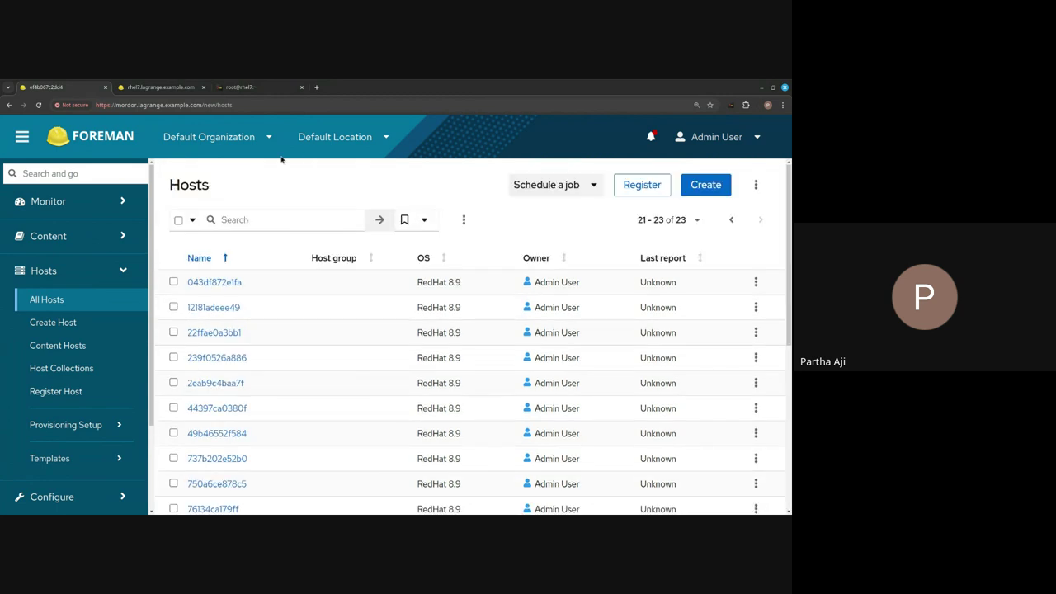
# In the rhel7 terminal, check the installed armadillo package with rpm -qa|grep armadillo and highlight the output line.
pyautogui.click(247, 89)
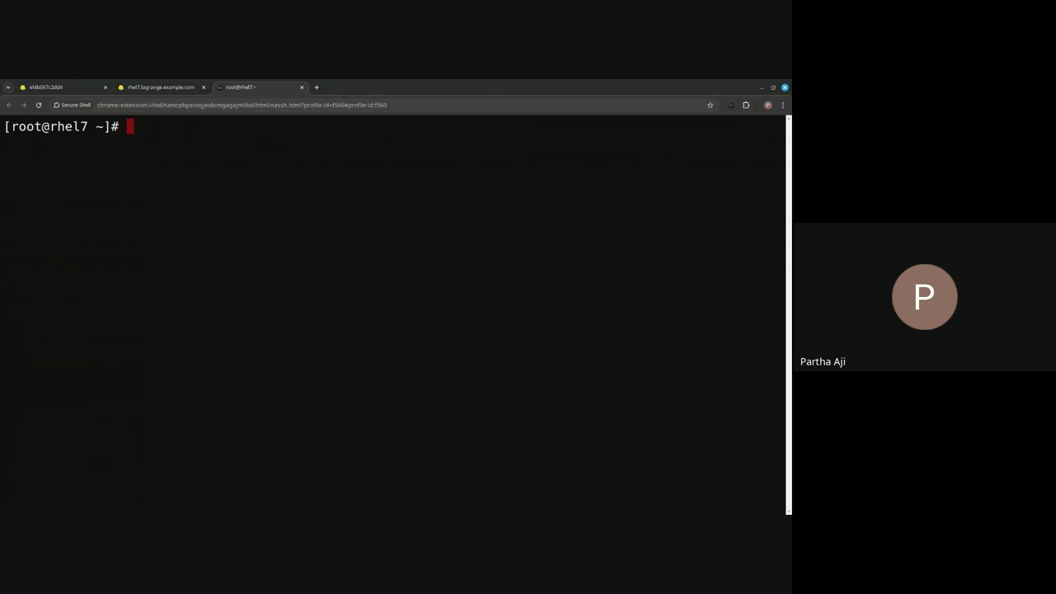
pyautogui.write('rpm -qa|grep ')
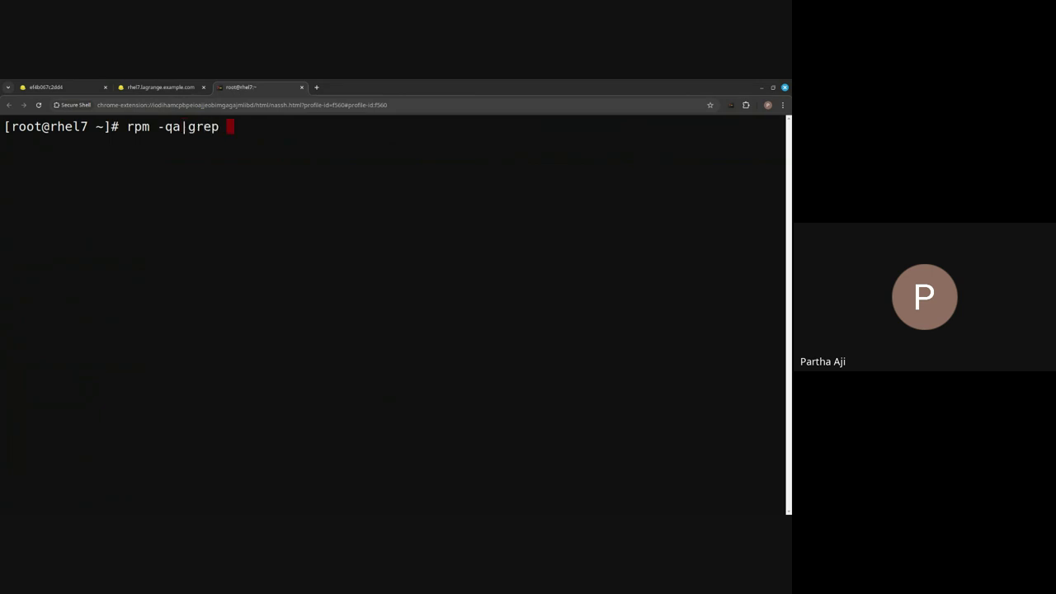
pyautogui.write('armadillo')
pyautogui.press('Return')
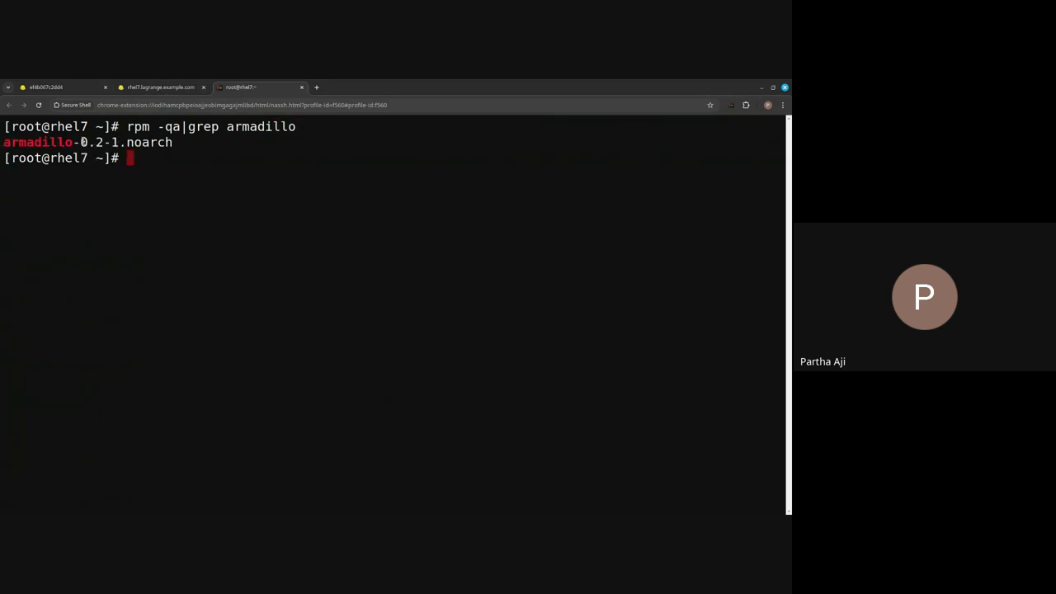
pyautogui.doubleClick(72, 142)
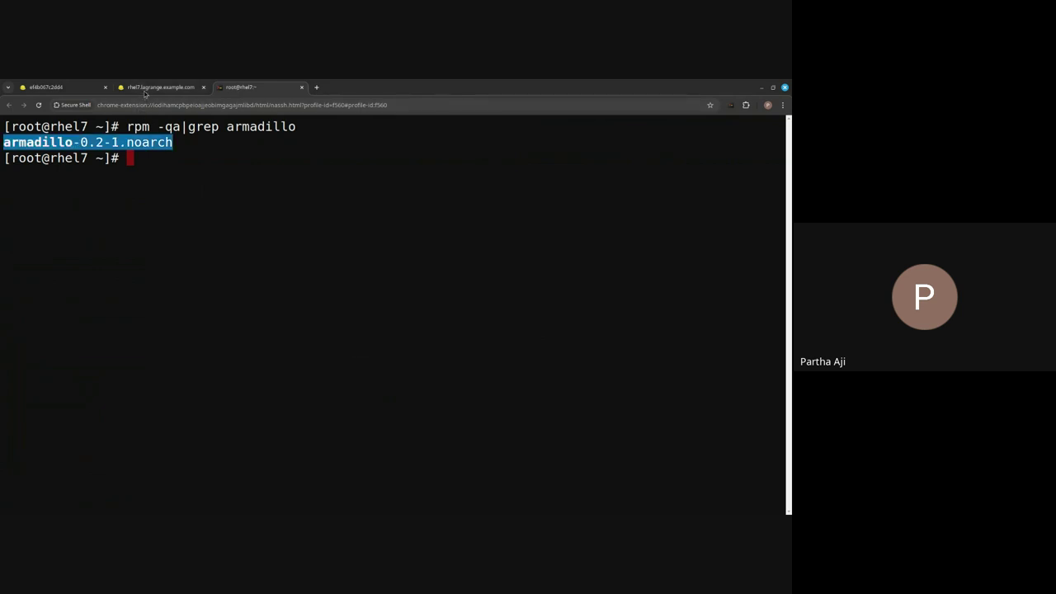
# Switch to the rhel7.lagrange.example.com host page and review its installable errata and host name.
pyautogui.click(144, 89)
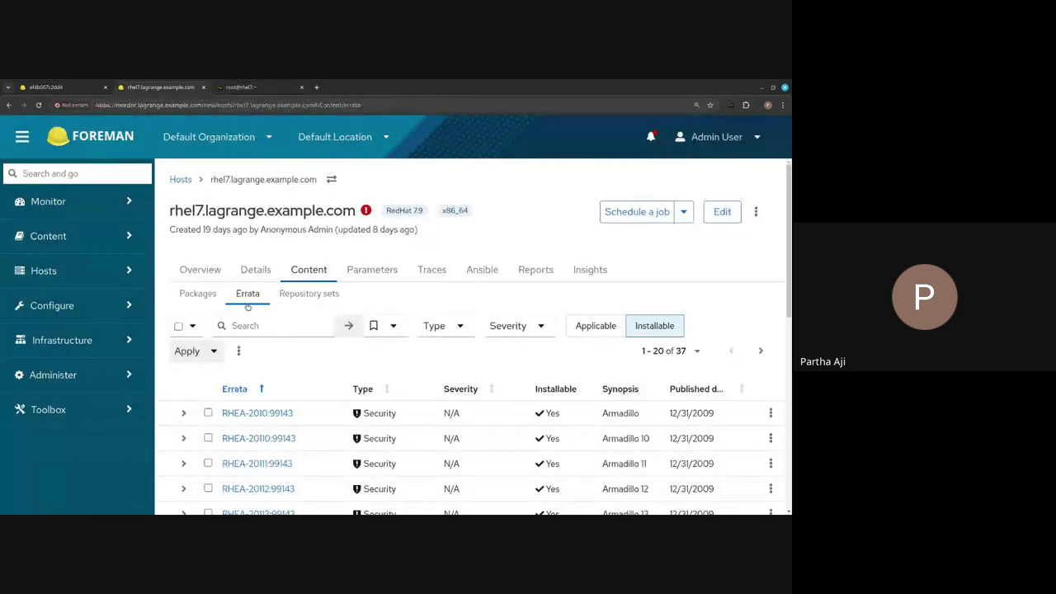
pyautogui.scroll(-5, 248, 314)
pyautogui.scroll(4, 256, 327)
pyautogui.scroll(1, 256, 328)
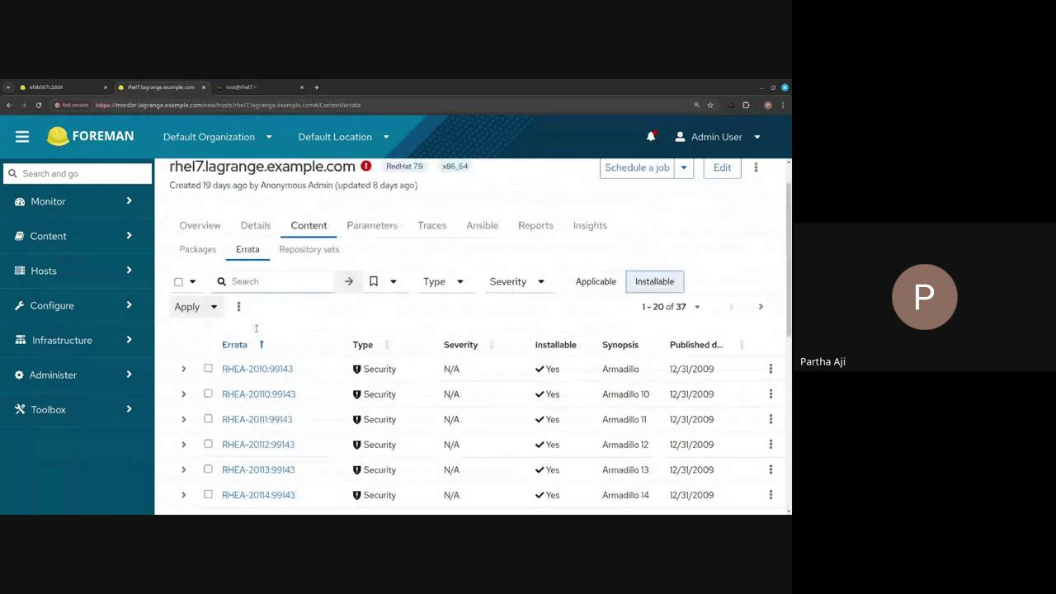
pyautogui.scroll(-3, 288, 380)
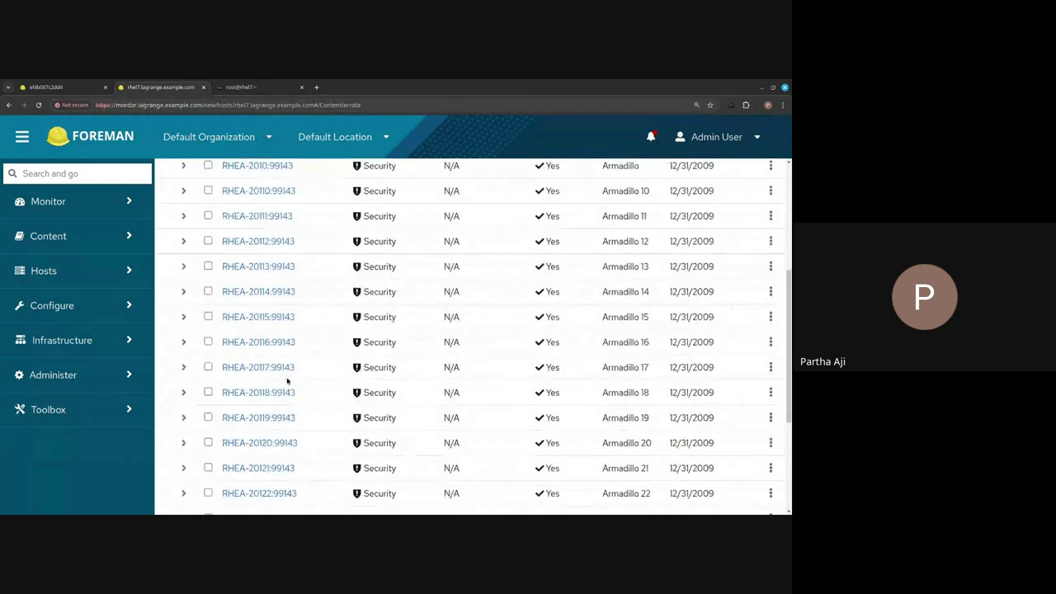
pyautogui.scroll(-3, 288, 380)
pyautogui.scroll(5, 287, 380)
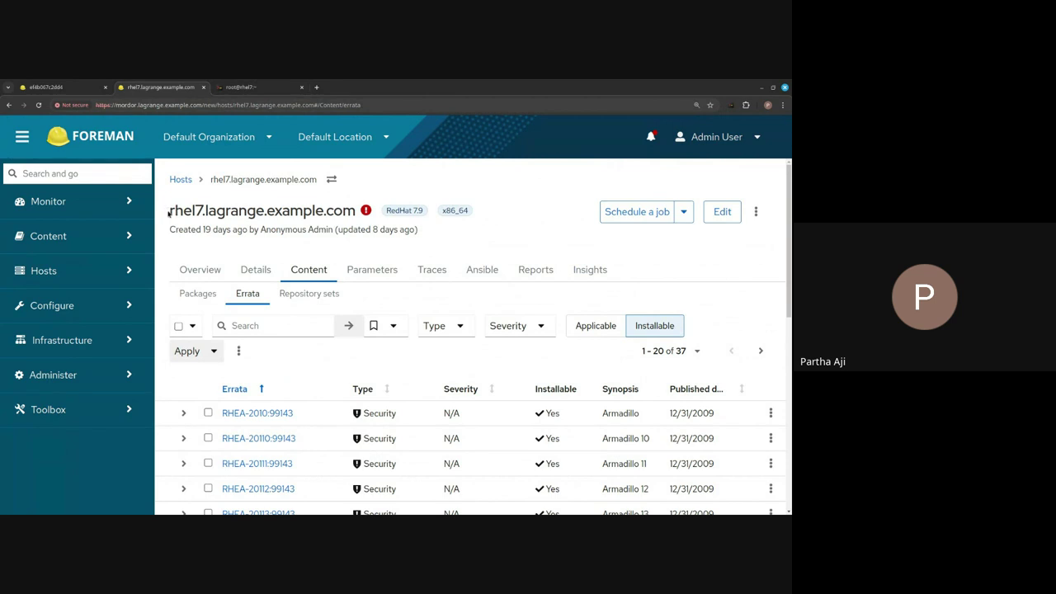
pyautogui.moveTo(168, 211); pyautogui.dragTo(333, 202)
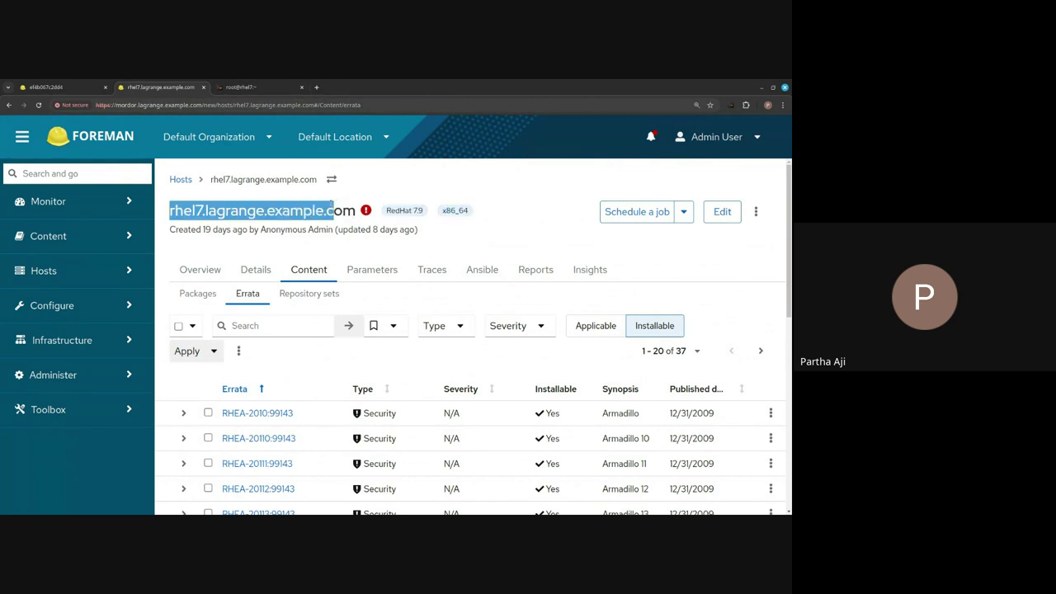
pyautogui.click(187, 183)
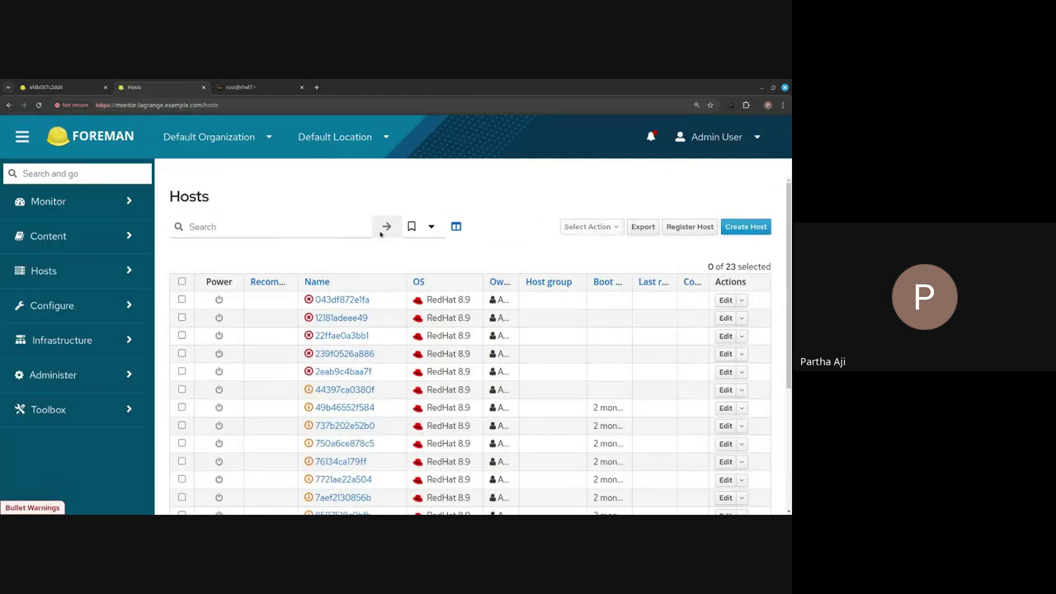
pyautogui.scroll(-3, 377, 234)
pyautogui.scroll(2, 379, 235)
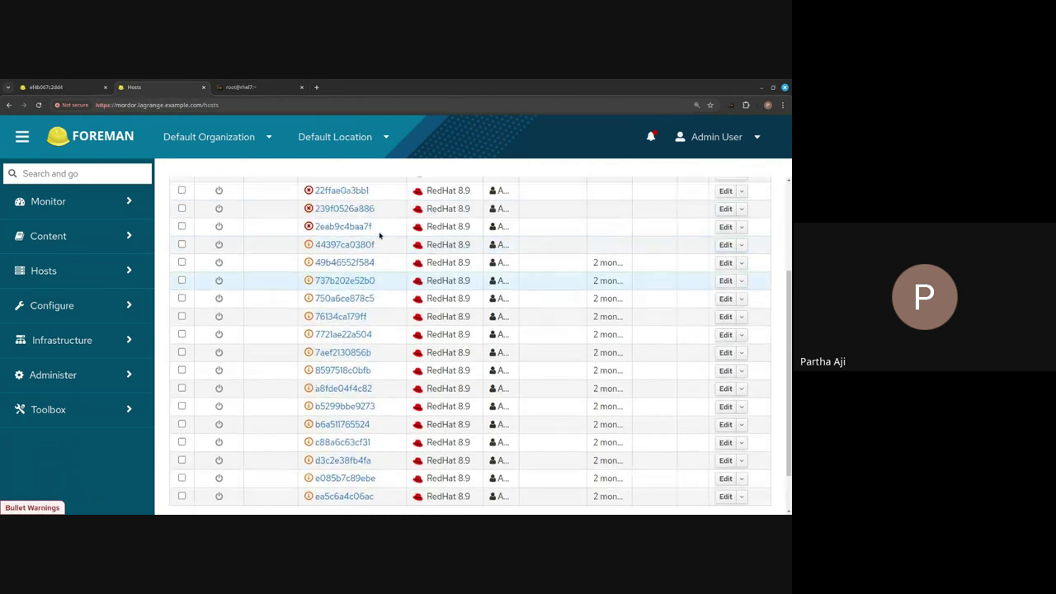
pyautogui.scroll(-2, 380, 235)
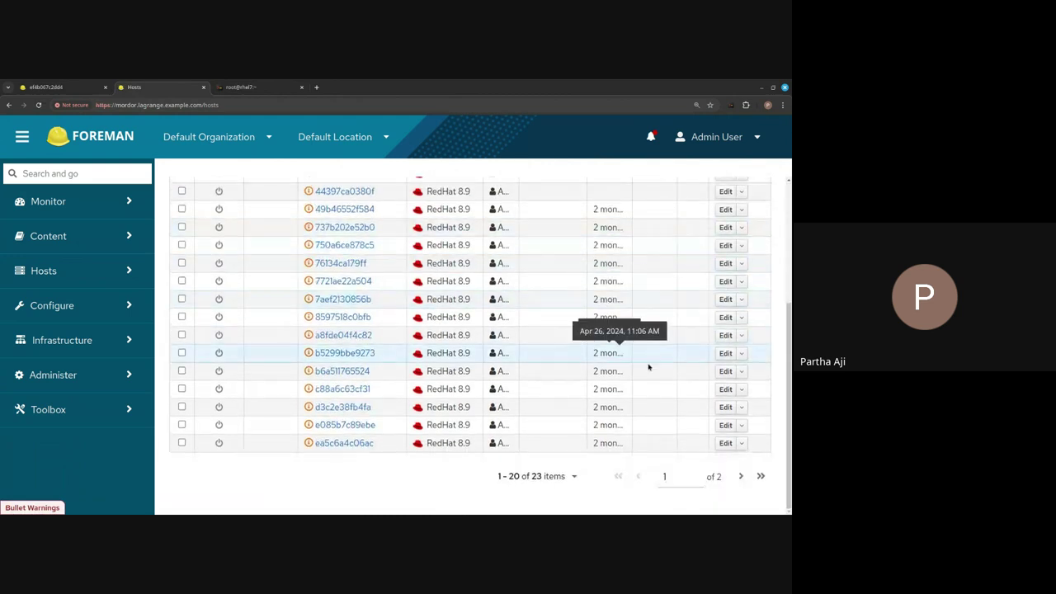
pyautogui.click(740, 477)
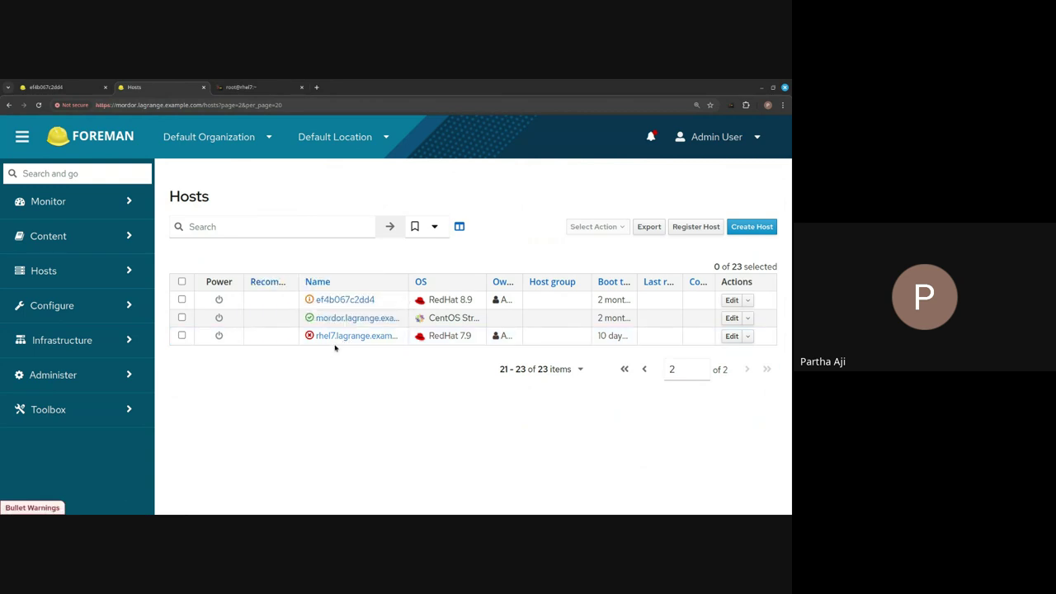
pyautogui.moveTo(310, 338)
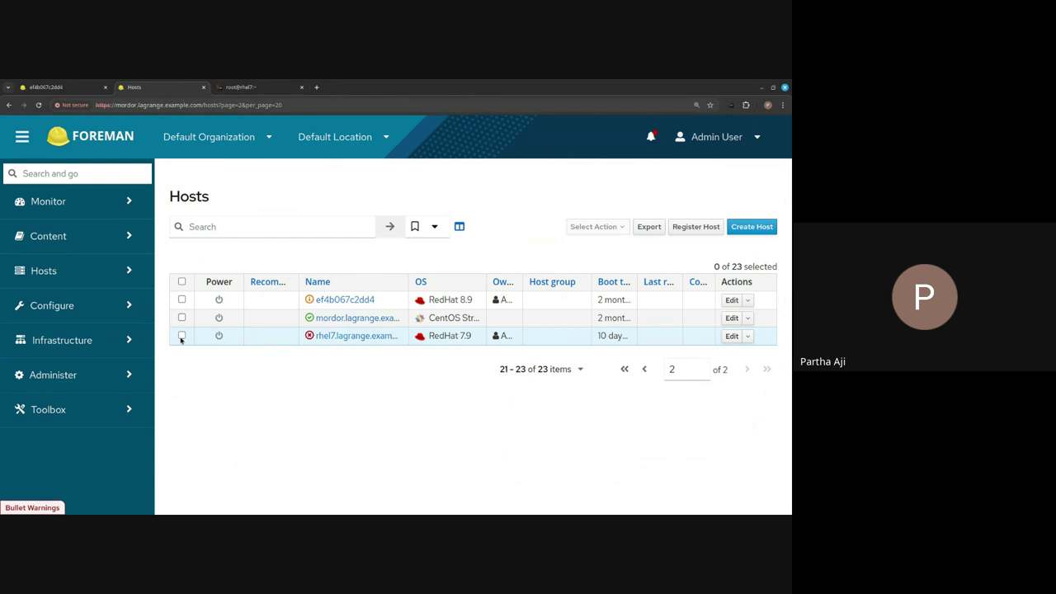
pyautogui.click(183, 335)
pyautogui.click(183, 300)
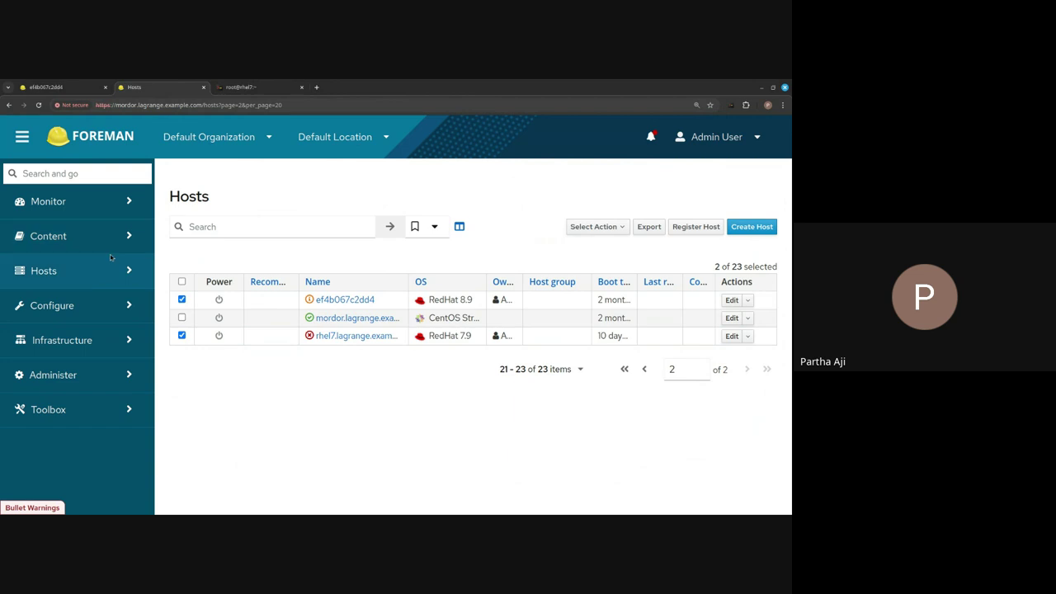
# Reopen the All Hosts list and go to its second page.
pyautogui.click(102, 274)
pyautogui.click(78, 302)
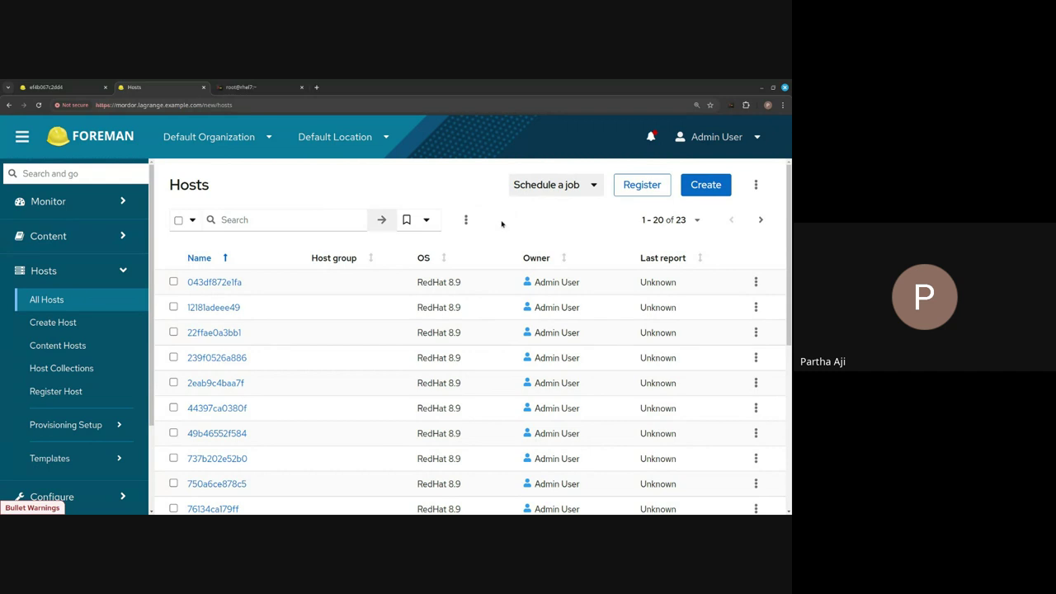
pyautogui.click(760, 219)
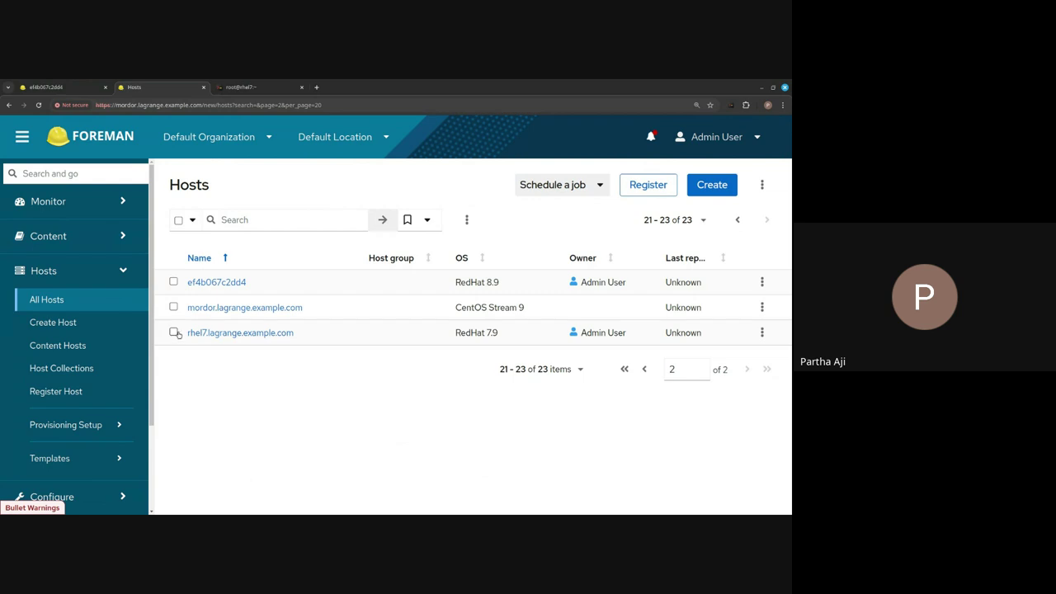
# Open the administration settings in a new browser tab and find the Show New Host Overview Page setting.
pyautogui.scroll(-3, 86, 253)
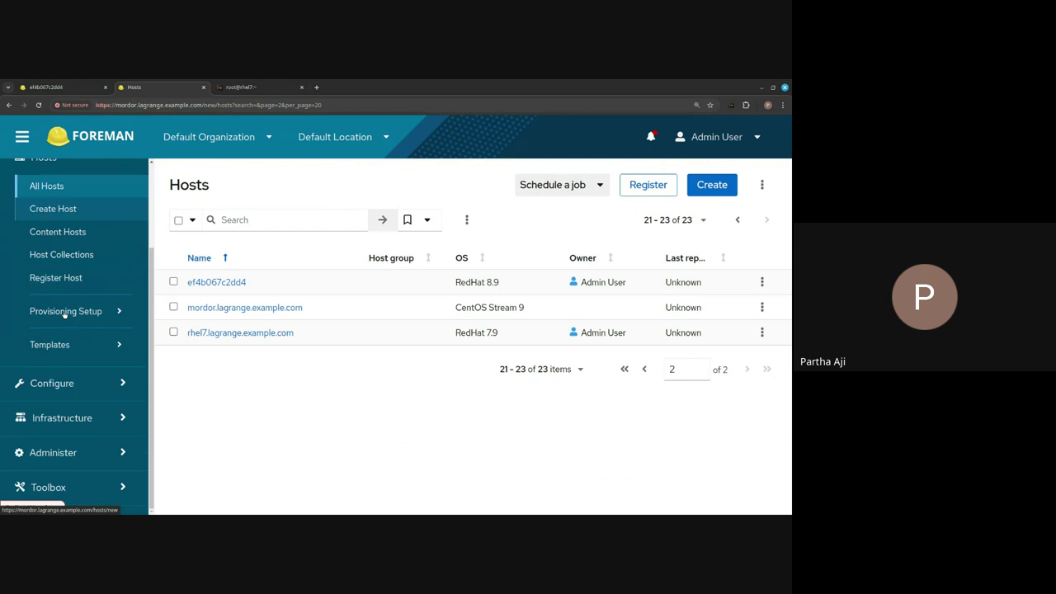
pyautogui.click(72, 458)
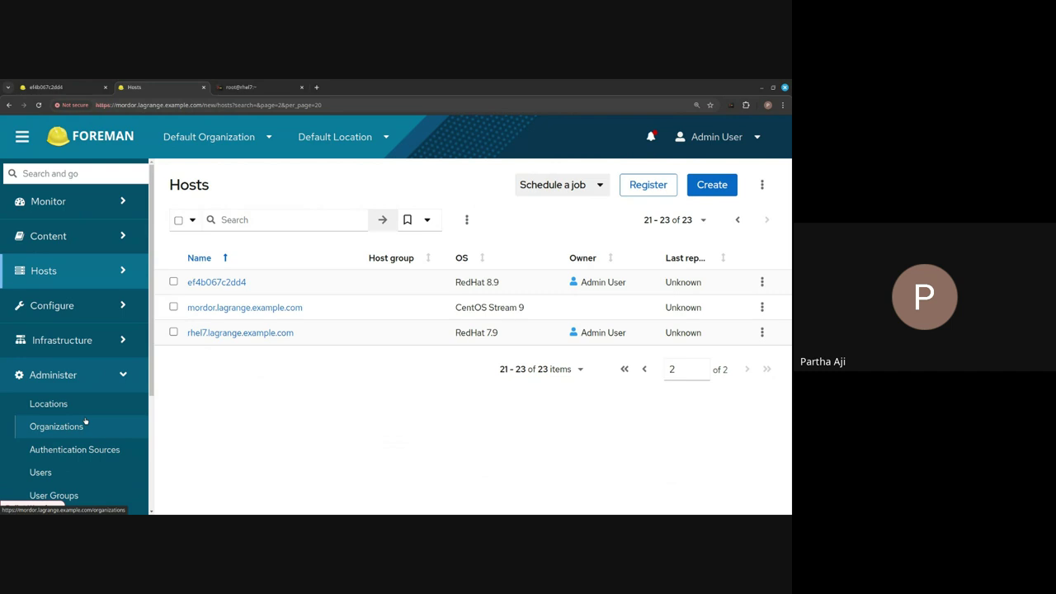
pyautogui.scroll(-5, 91, 461)
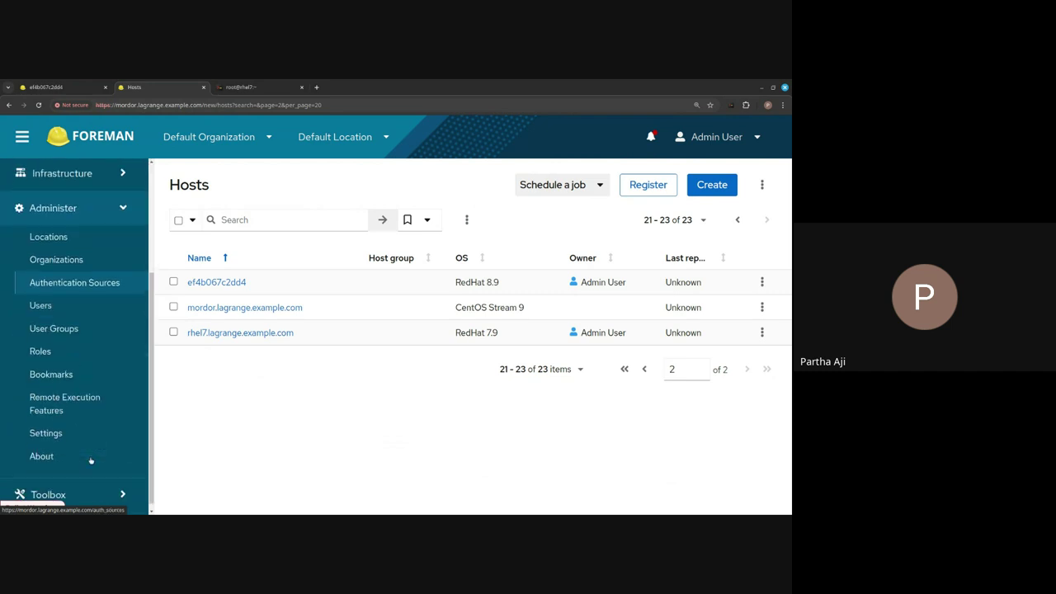
pyautogui.middleClick(70, 439)
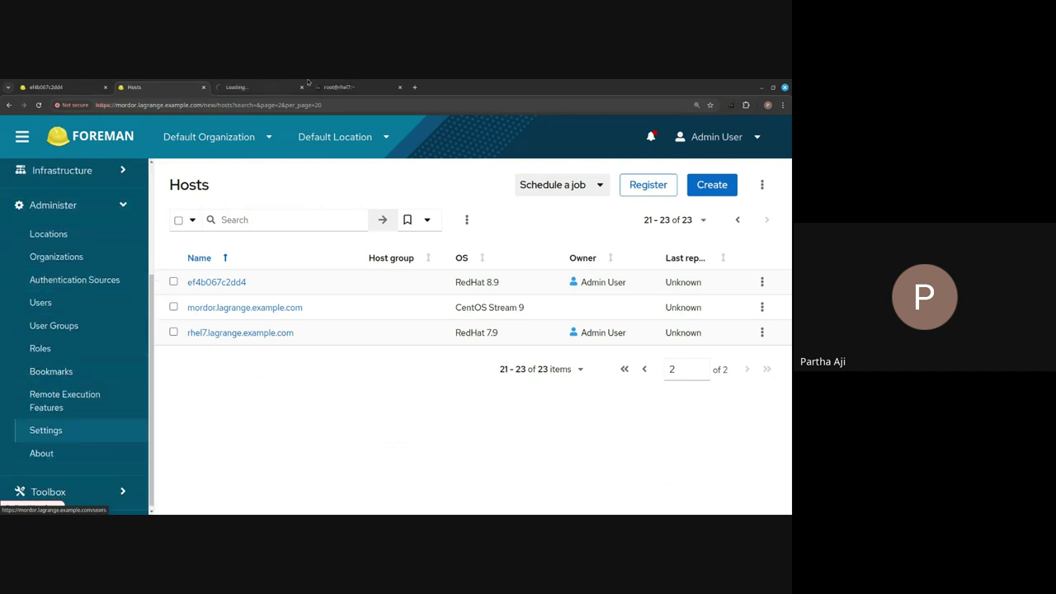
pyautogui.click(255, 89)
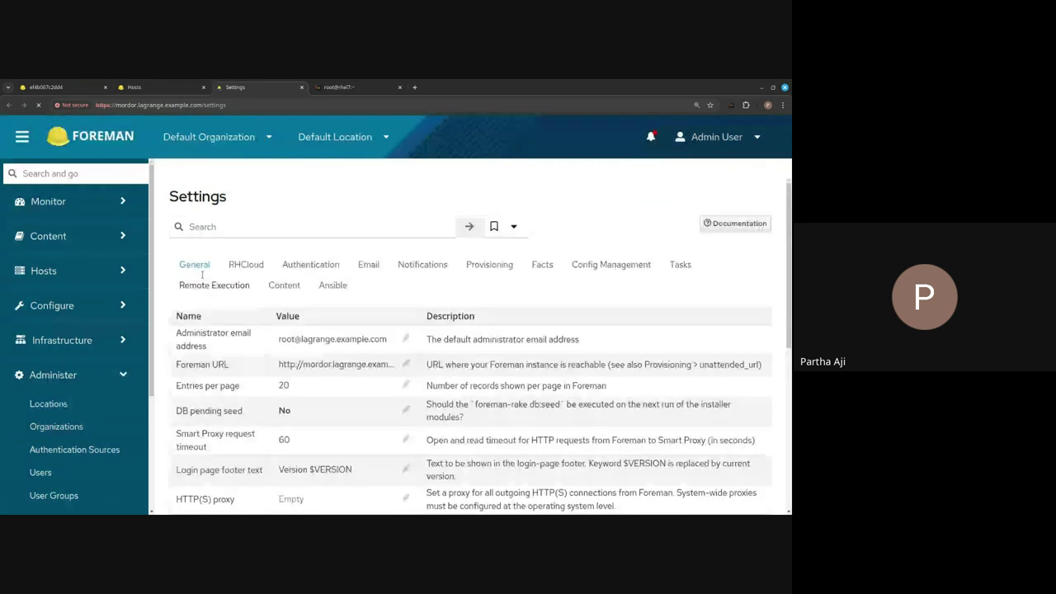
pyautogui.scroll(-2, 203, 275)
pyautogui.scroll(-1, 214, 327)
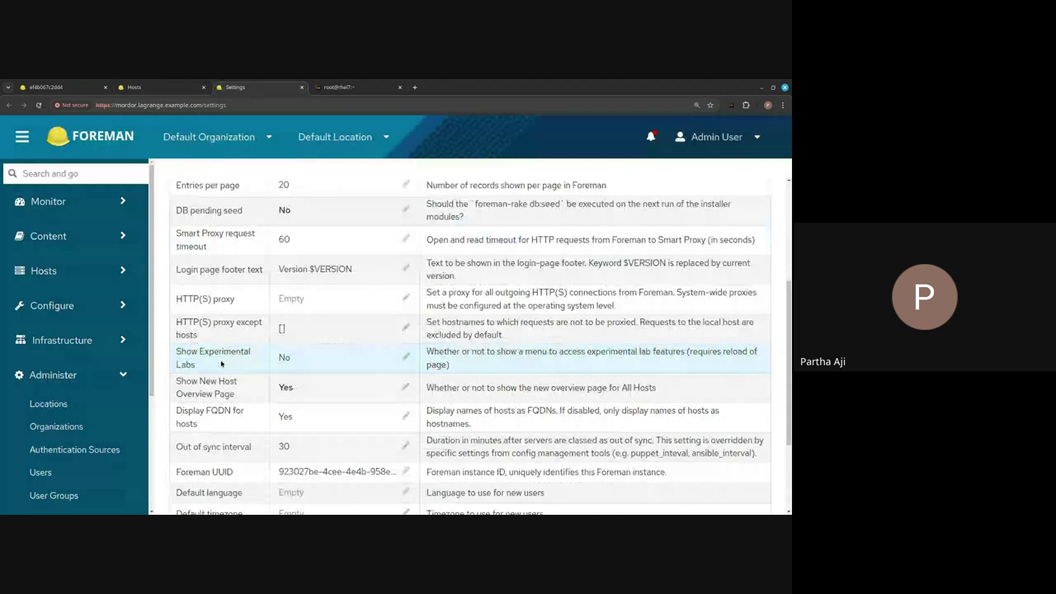
pyautogui.moveTo(235, 394); pyautogui.dragTo(205, 394)
pyautogui.click(210, 379)
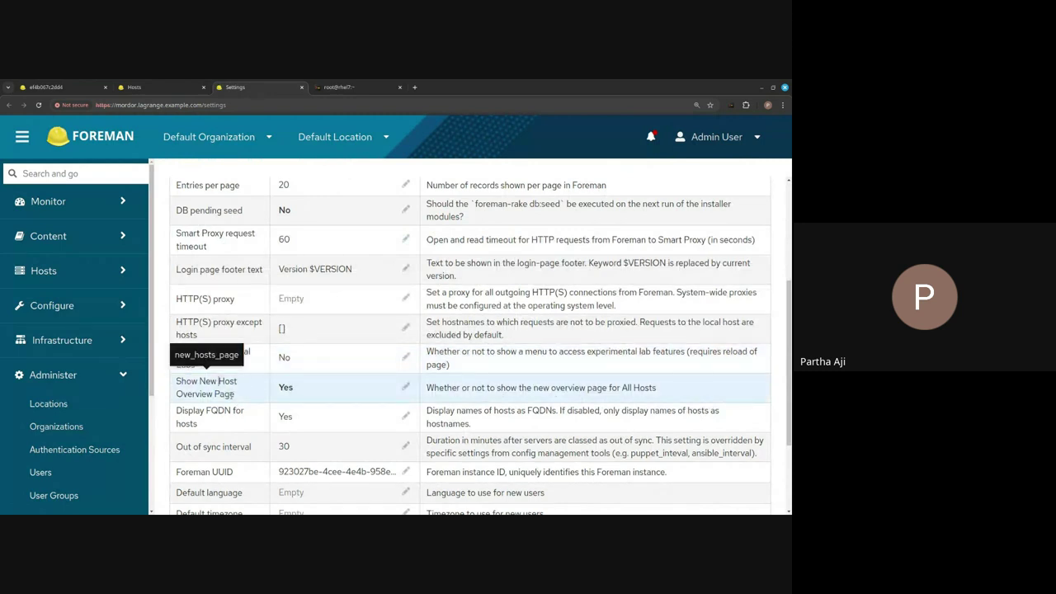
pyautogui.moveTo(235, 394); pyautogui.dragTo(176, 386)
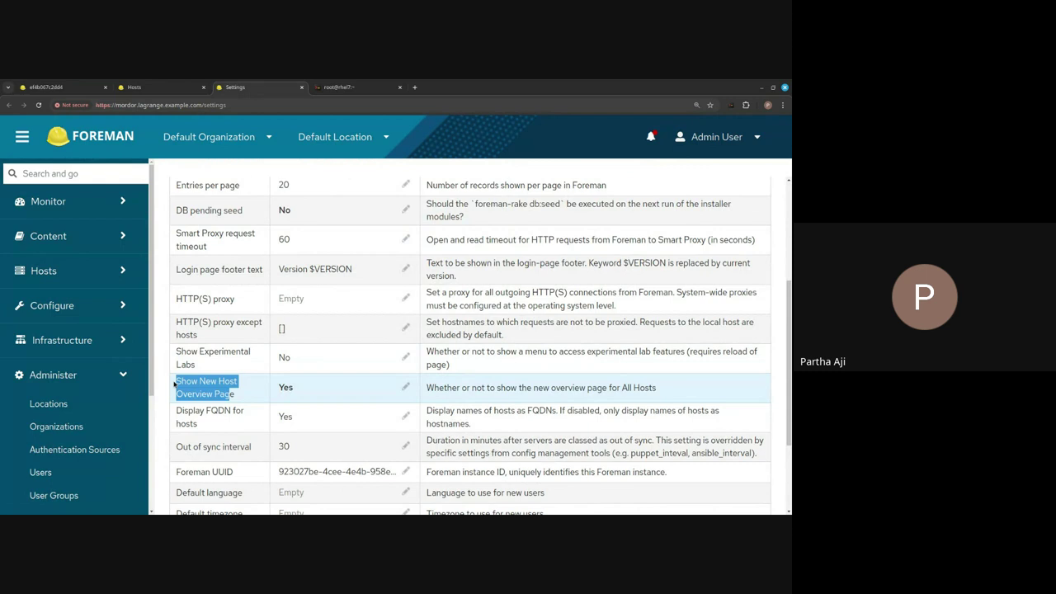
pyautogui.click(219, 370)
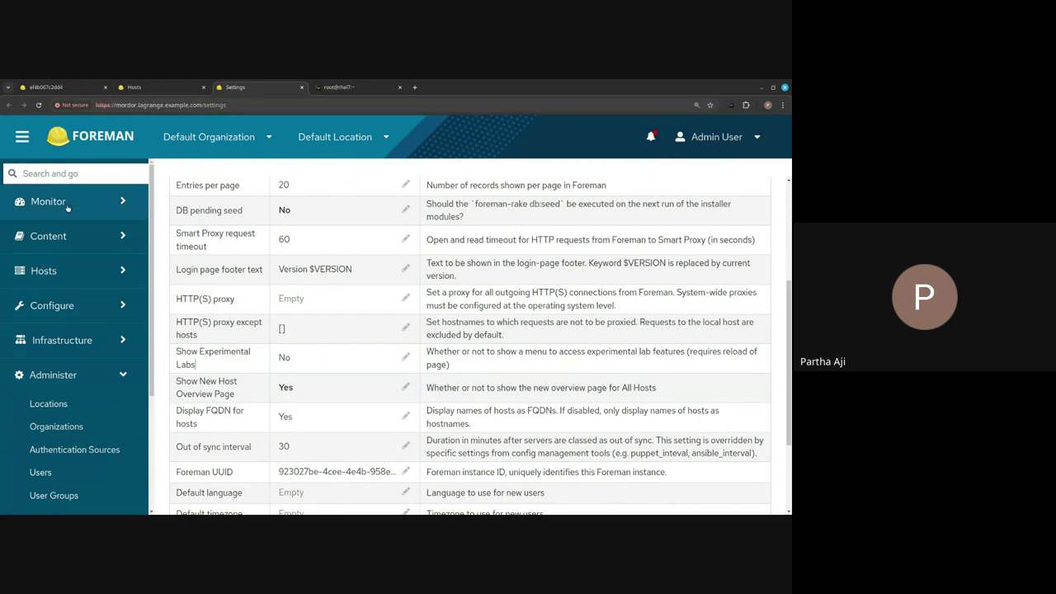
# On the second page of All Hosts, select ef4b067c2dd4 and rhel7.lagrange.example.com and show the available bulk actions.
pyautogui.click(73, 270)
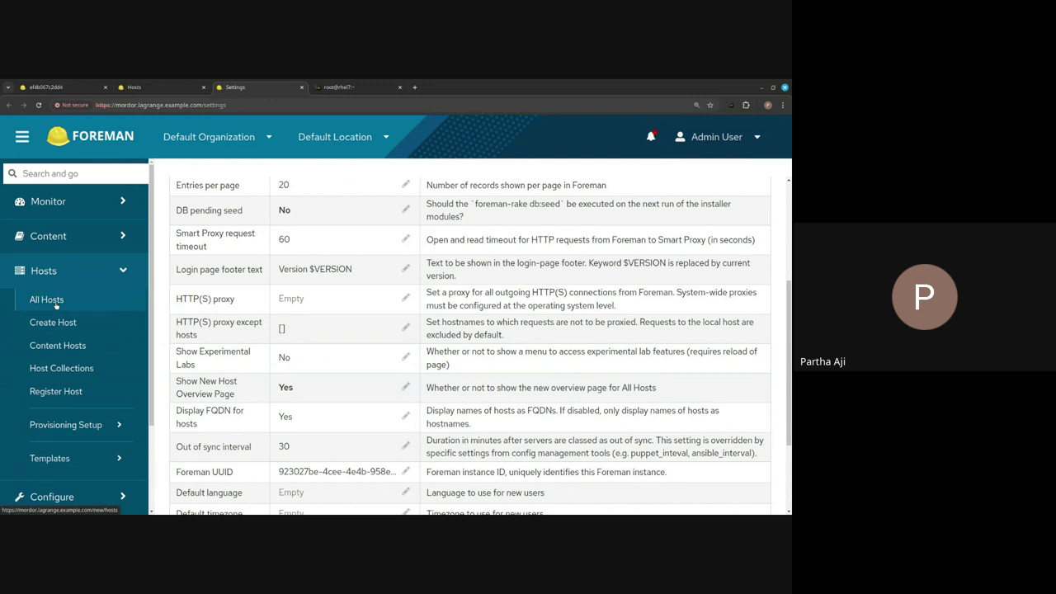
pyautogui.click(49, 301)
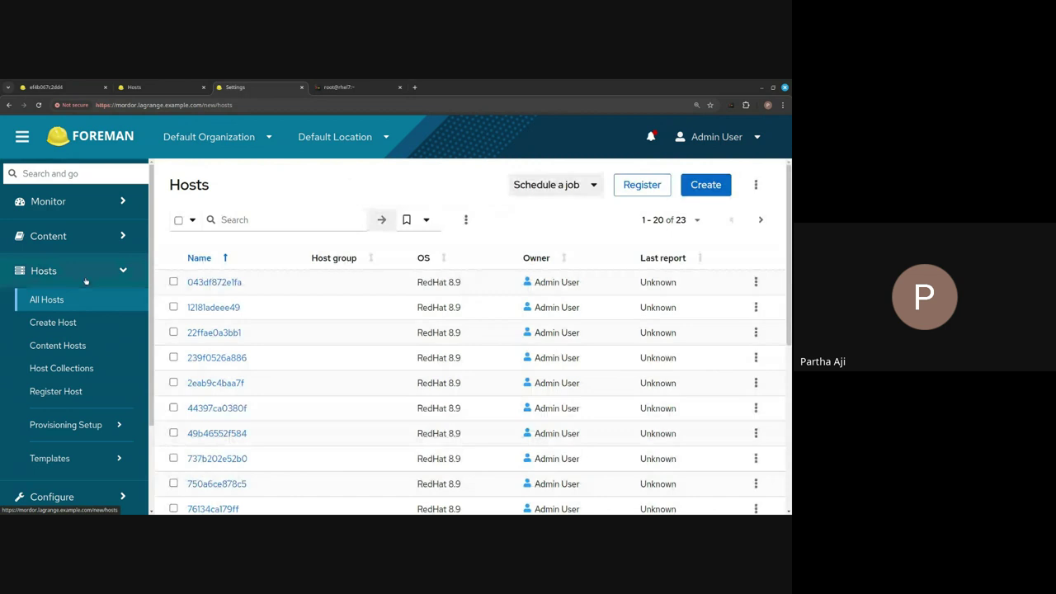
pyautogui.click(760, 220)
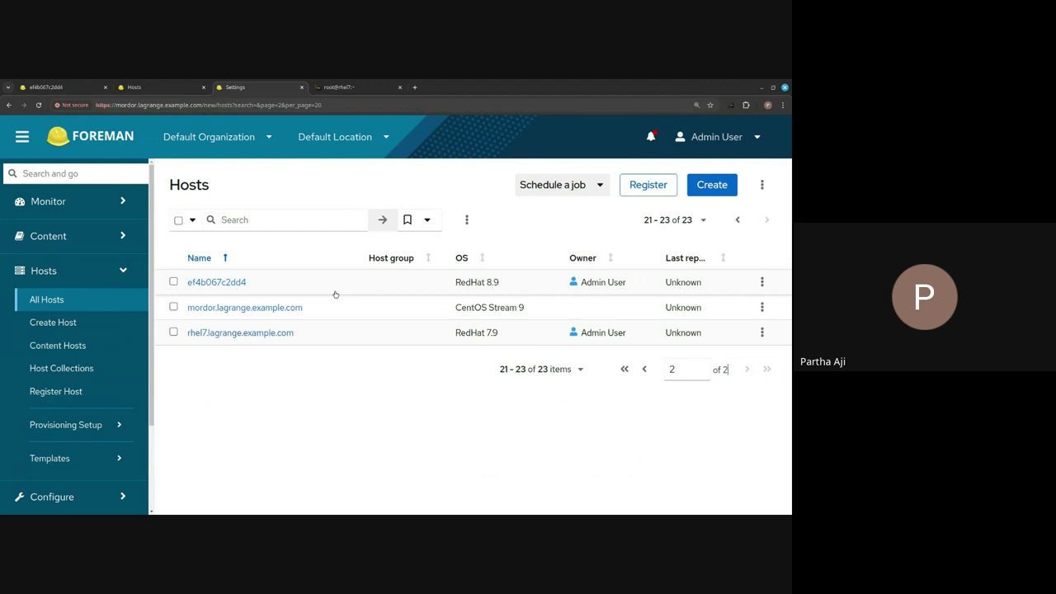
pyautogui.click(173, 333)
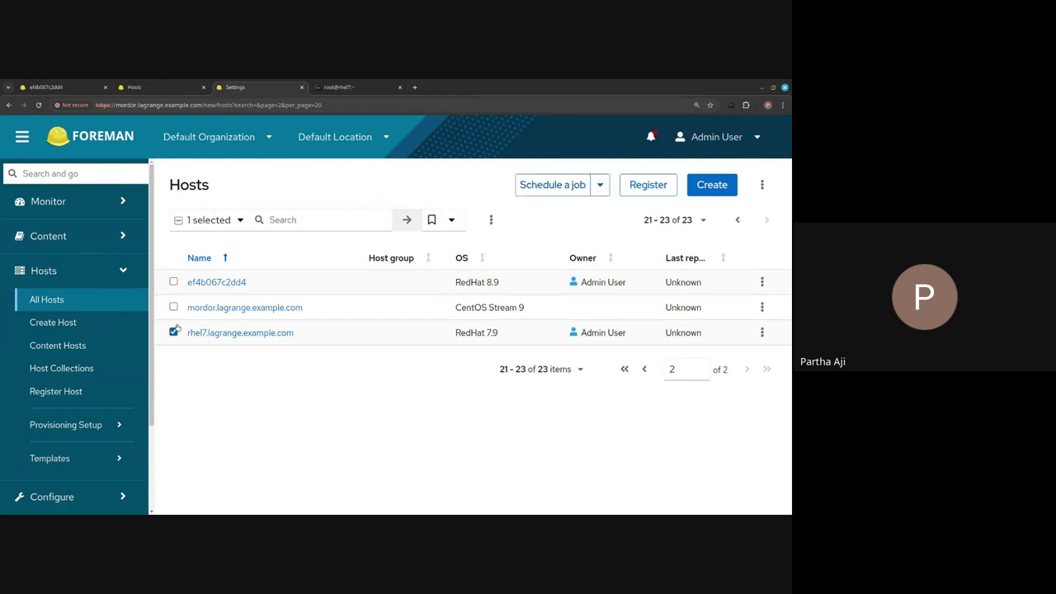
pyautogui.click(173, 282)
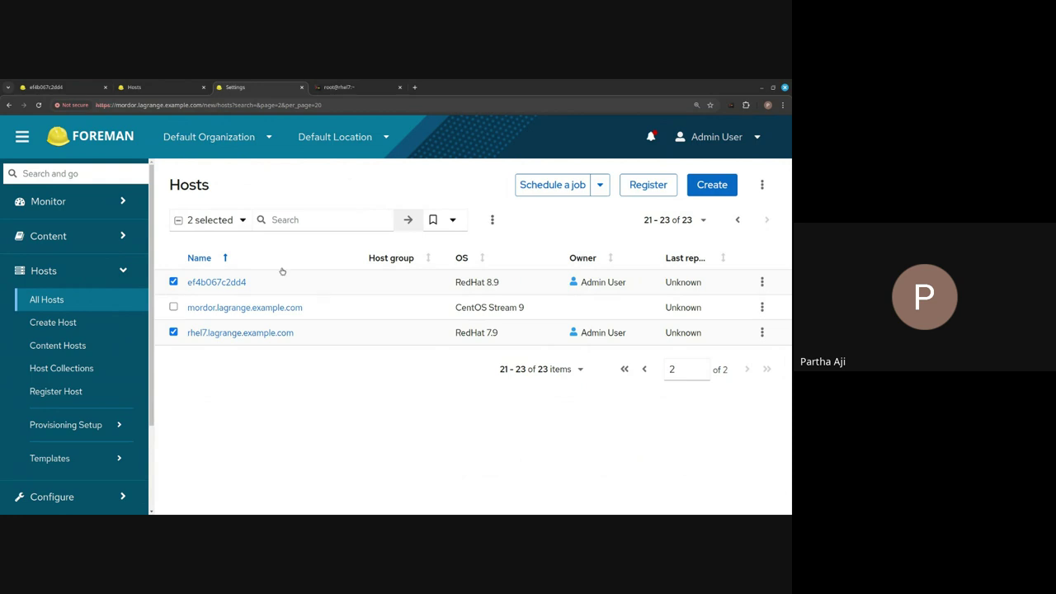
pyautogui.click(490, 223)
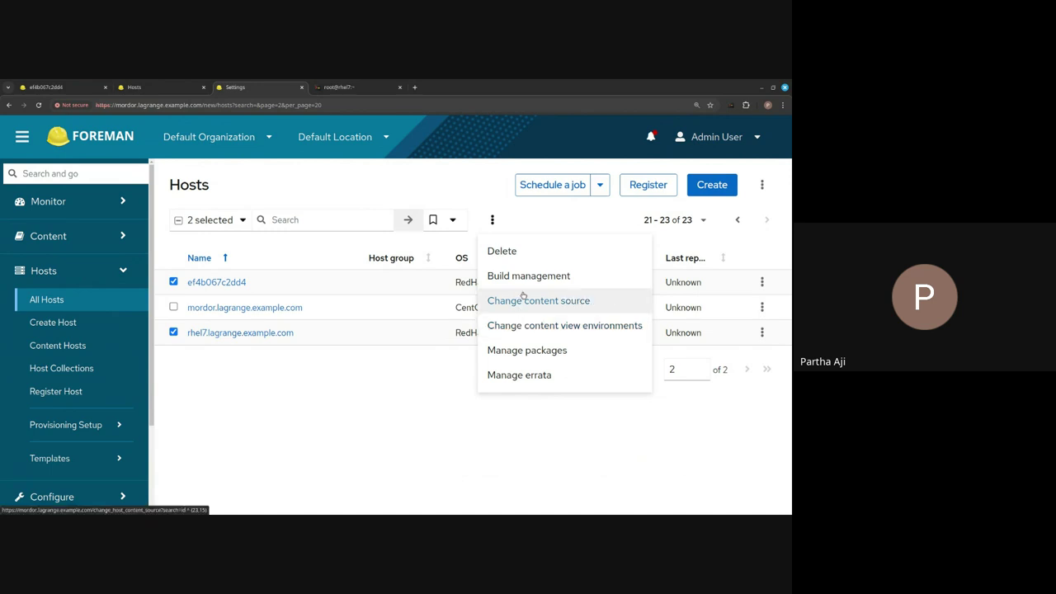
# Open the errata management wizard for the two selected hosts, with the page scaled so the errata table fits.
pyautogui.click(512, 377)
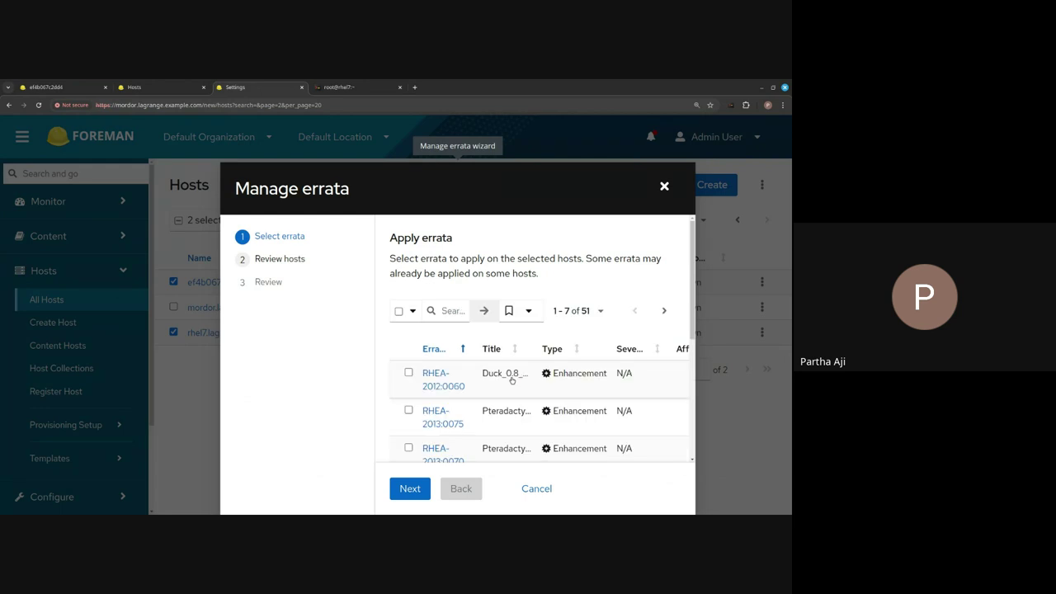
pyautogui.hotkey('ctrl', '-')
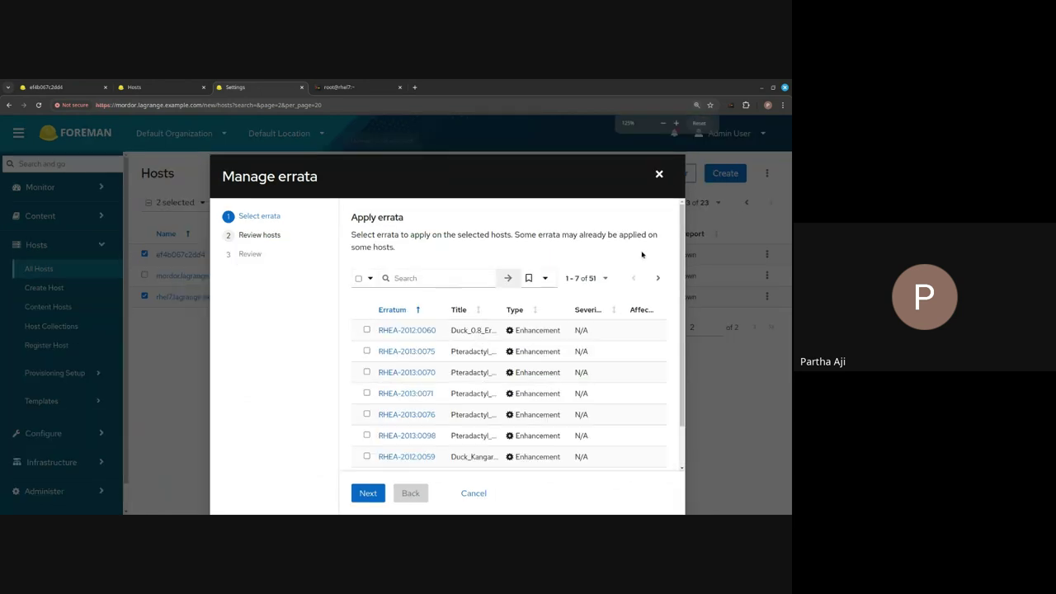
pyautogui.hotkey('ctrl', '-')
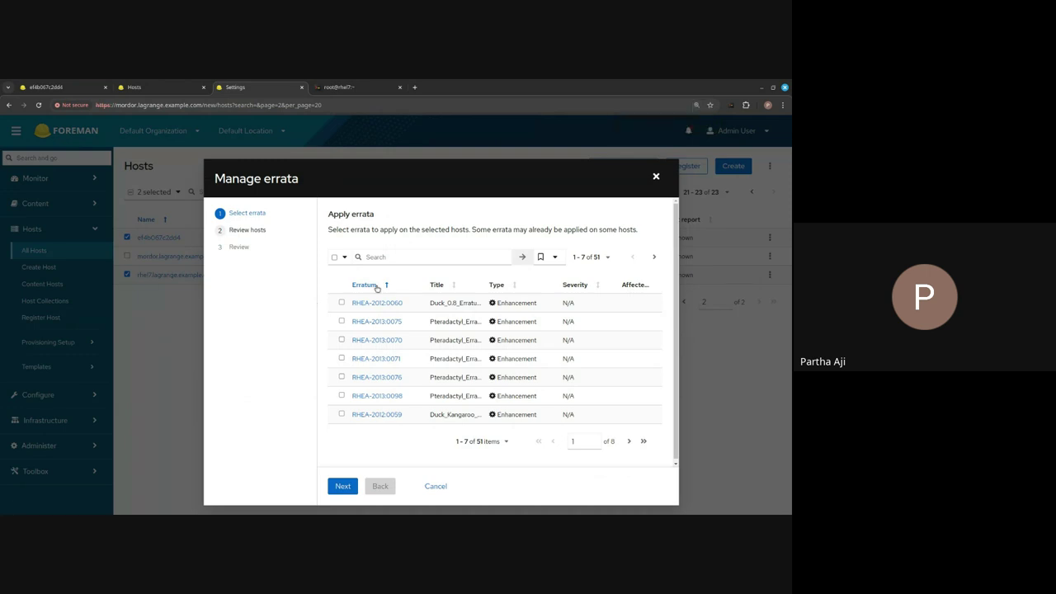
pyautogui.hotkey('ctrl', '+')
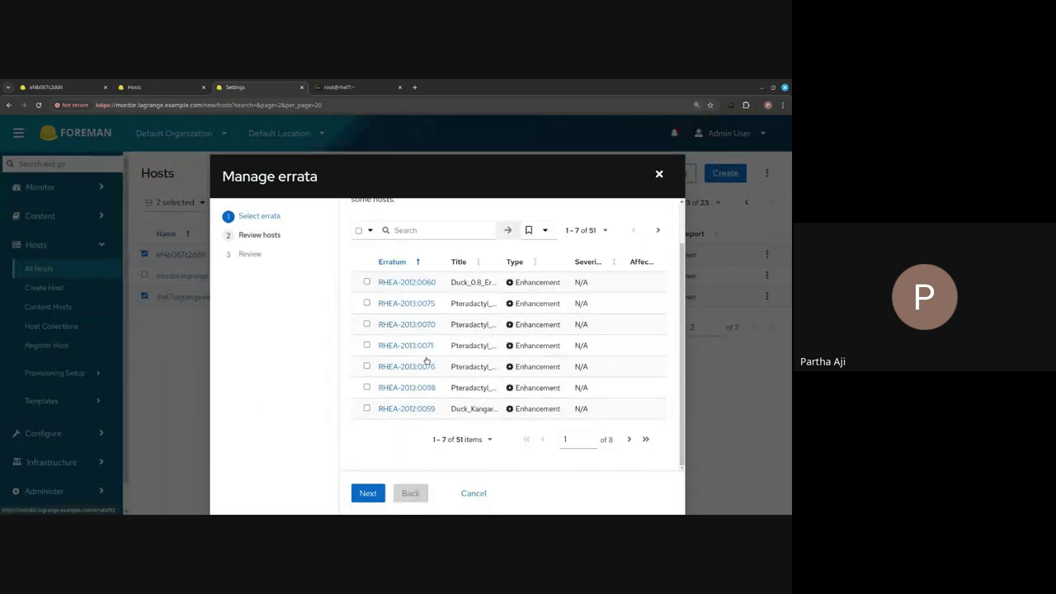
pyautogui.scroll(-1, 427, 361)
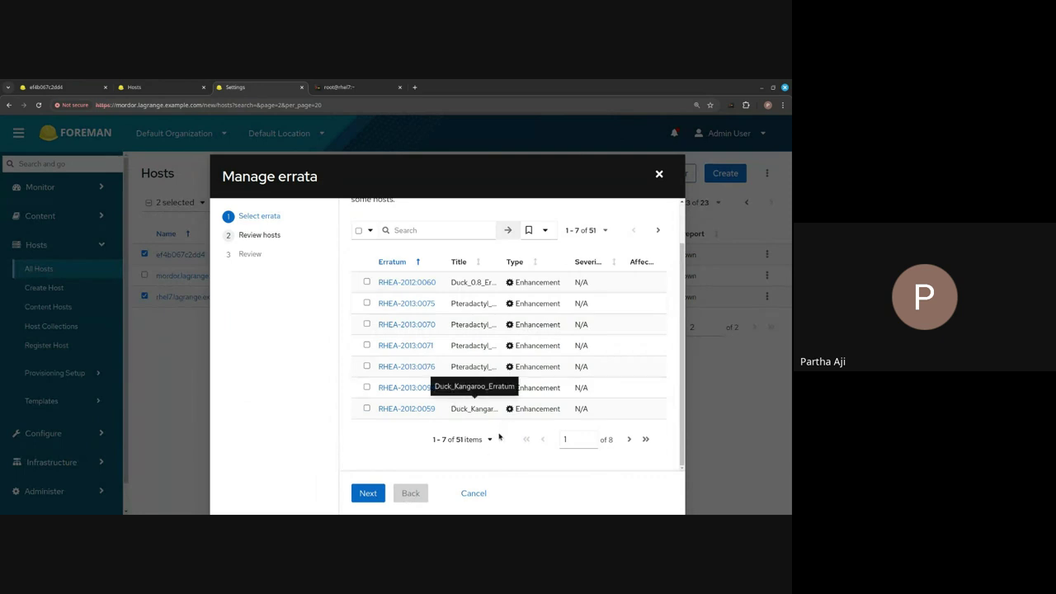
# Browse the later pages of the wizard's errata list and return to its first page.
pyautogui.click(629, 440)
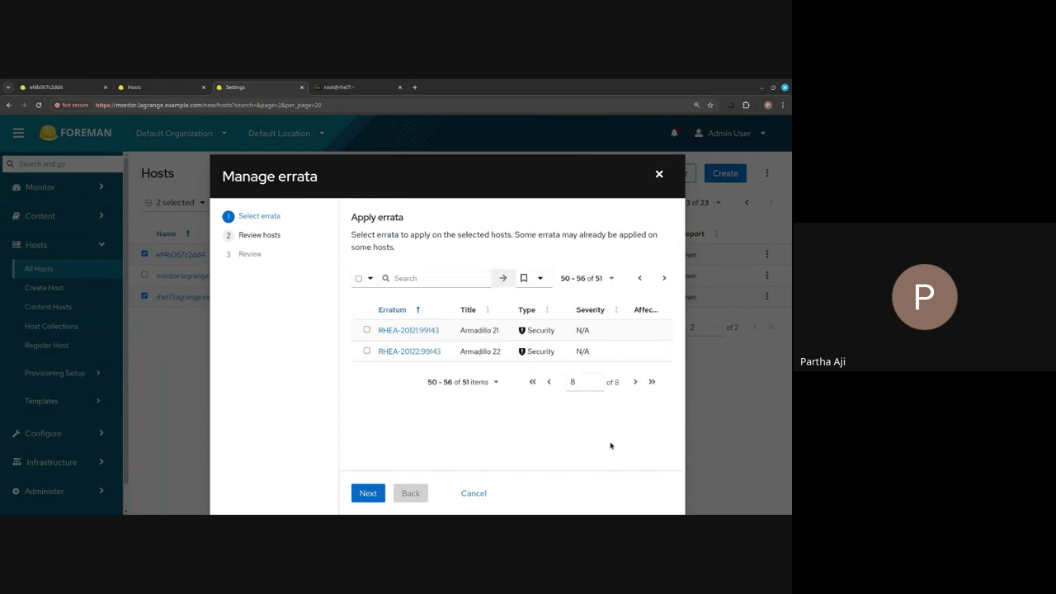
pyautogui.click(549, 382)
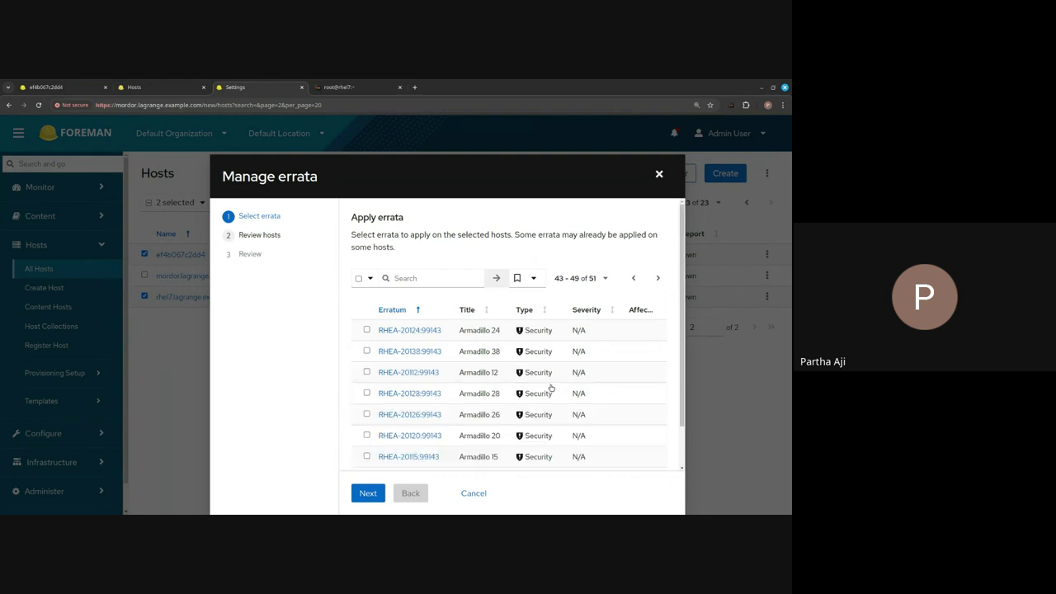
pyautogui.scroll(-2, 573, 431)
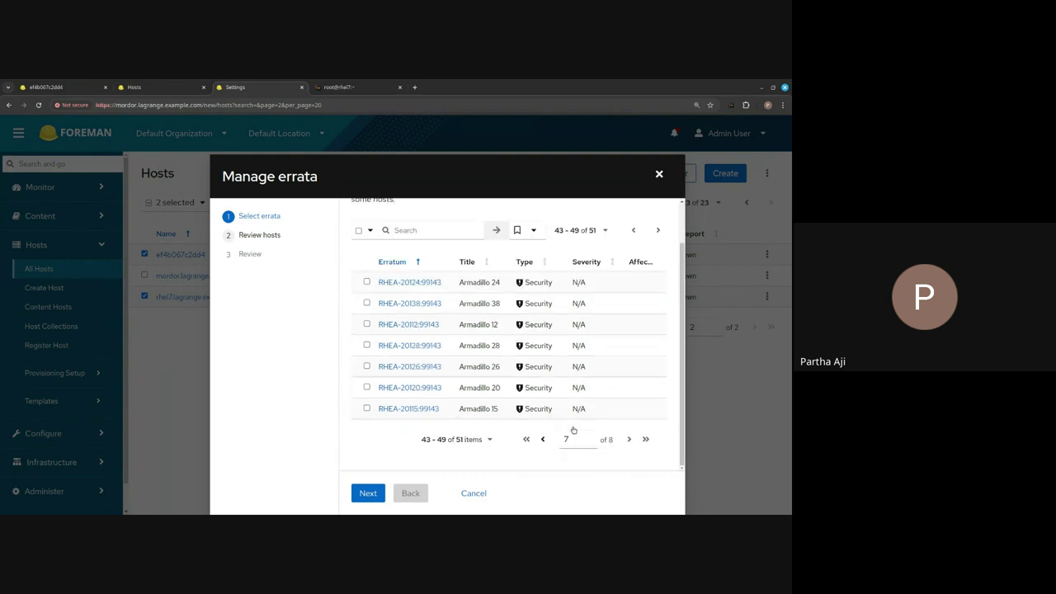
pyautogui.click(526, 439)
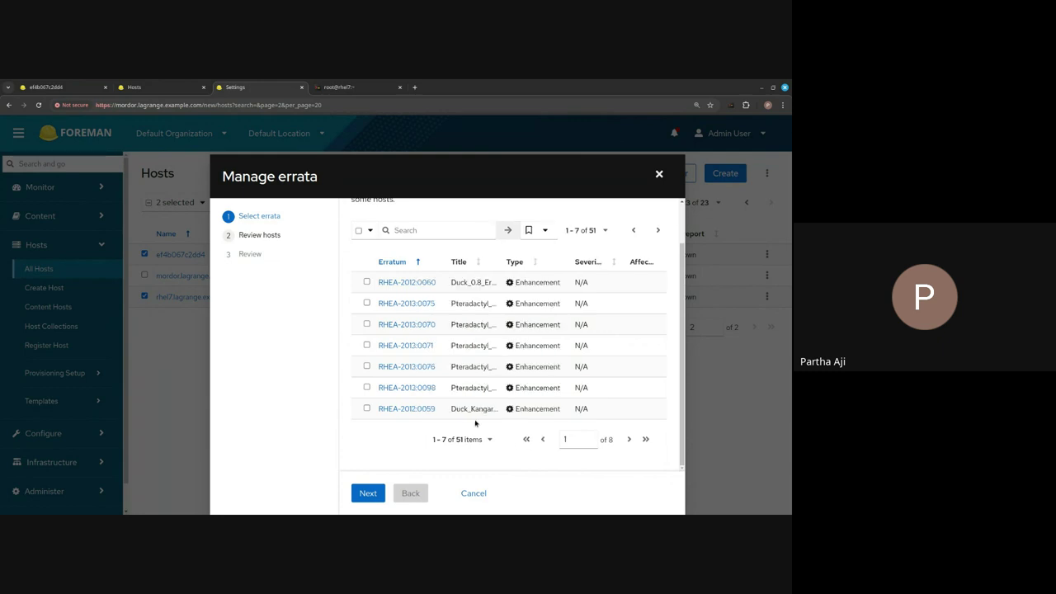
pyautogui.scroll(2, 475, 423)
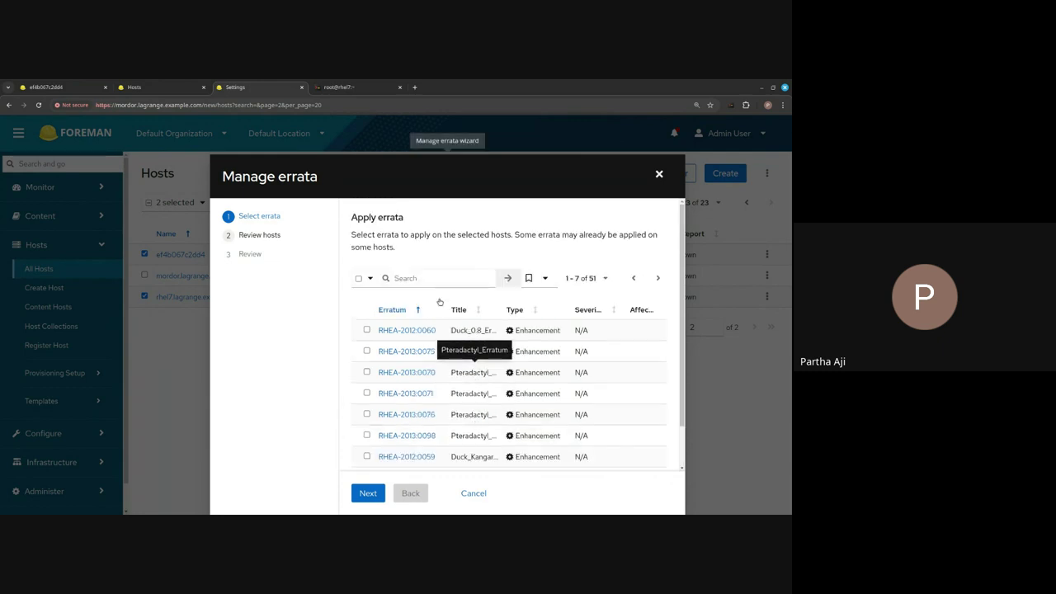
# Filter the wizard's errata list with the query "modular = false" and check the result count and listed errata.
pyautogui.click(424, 277)
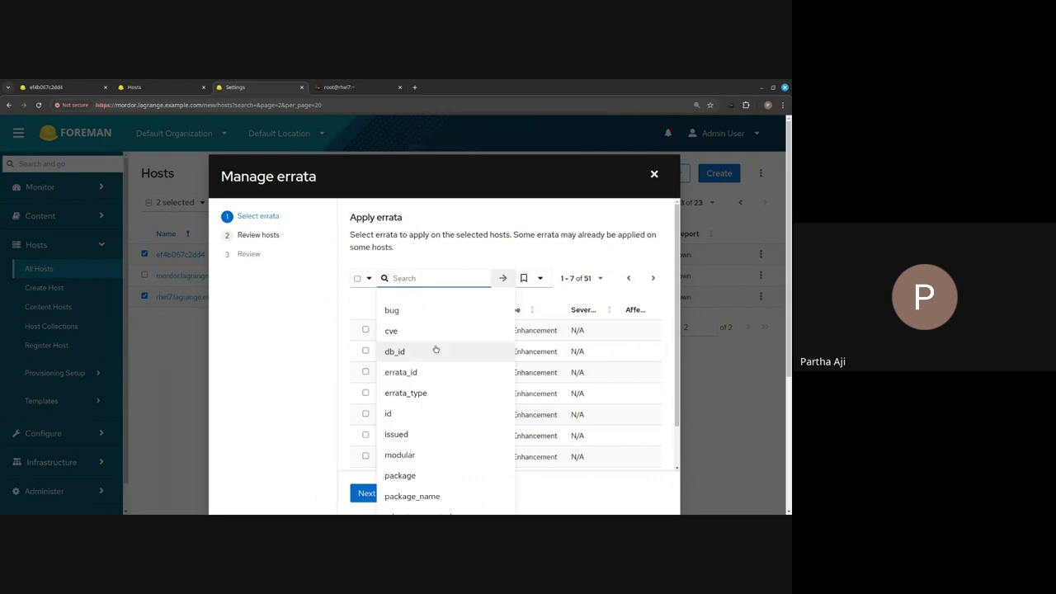
pyautogui.scroll(-3, 436, 350)
pyautogui.scroll(-3, 435, 350)
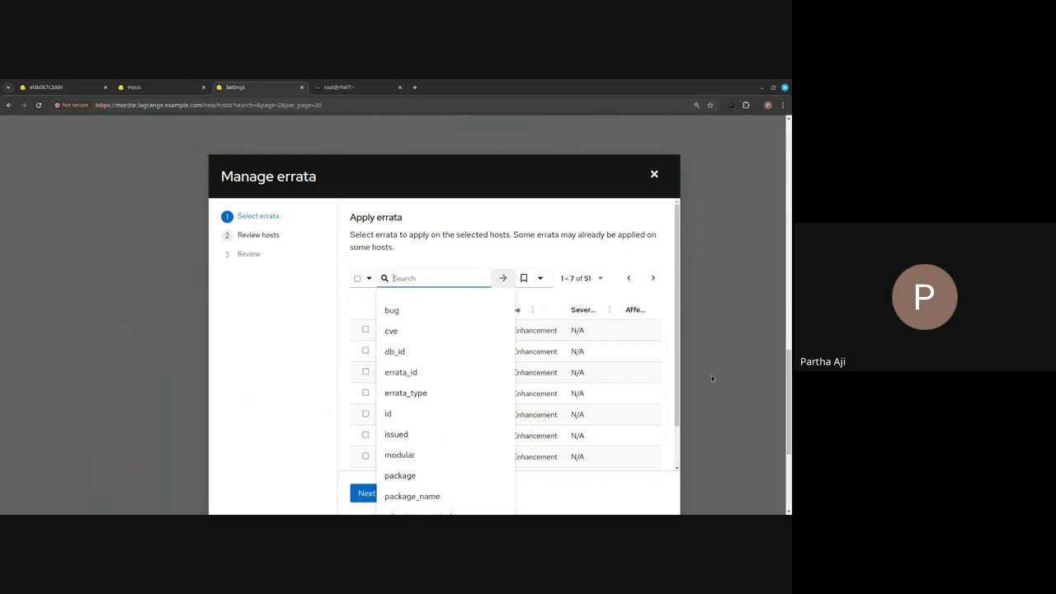
pyautogui.click(433, 462)
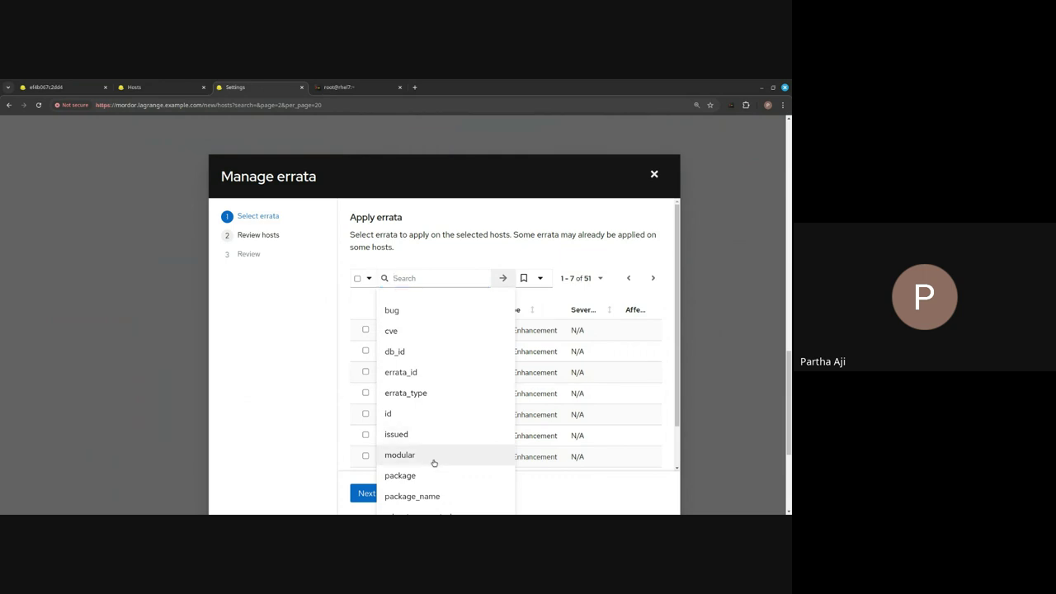
pyautogui.click(433, 463)
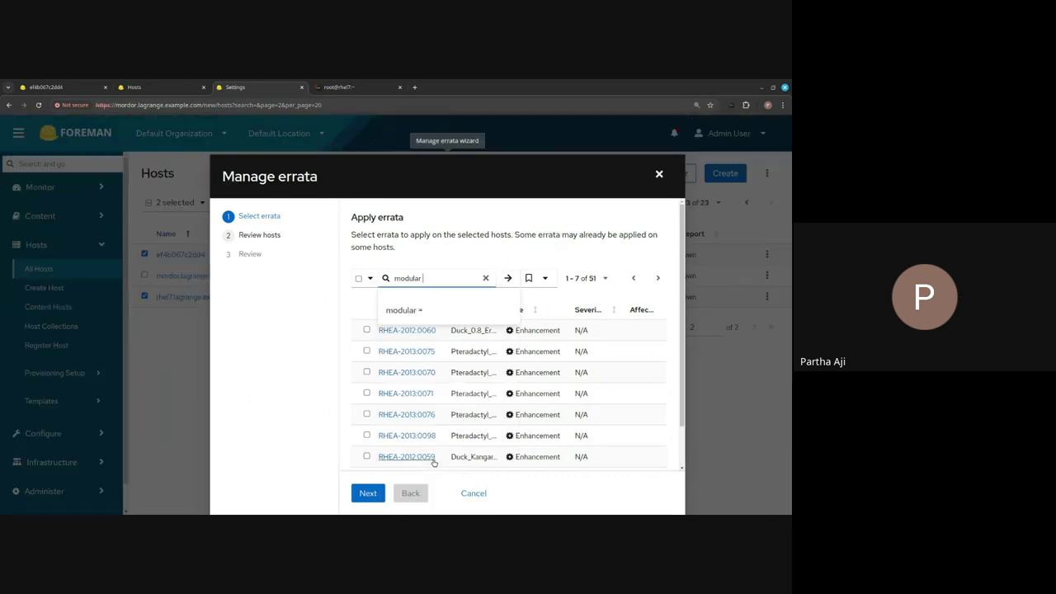
pyautogui.write('= fals')
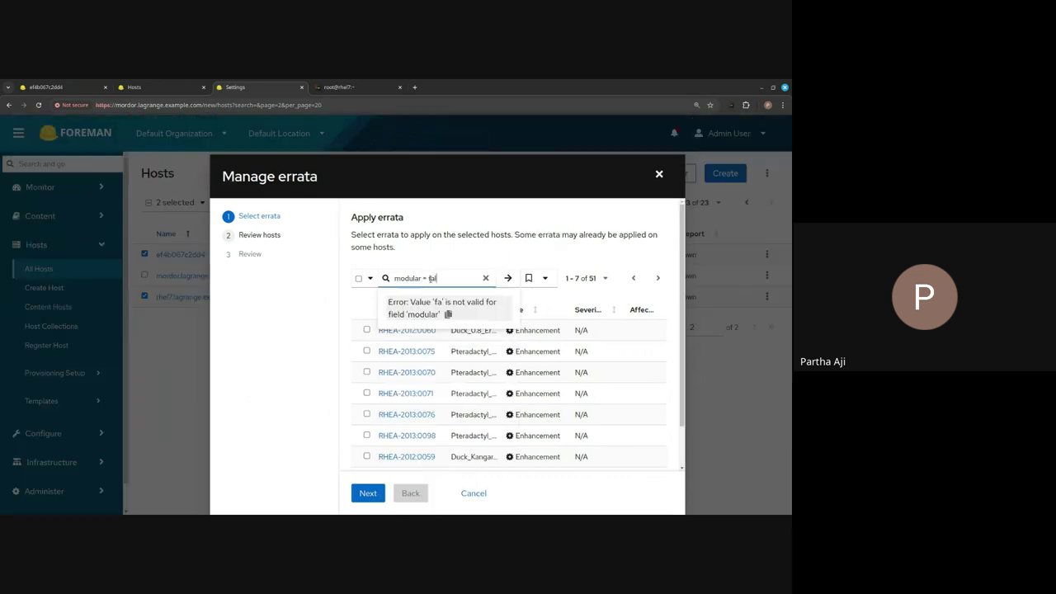
pyautogui.write('e')
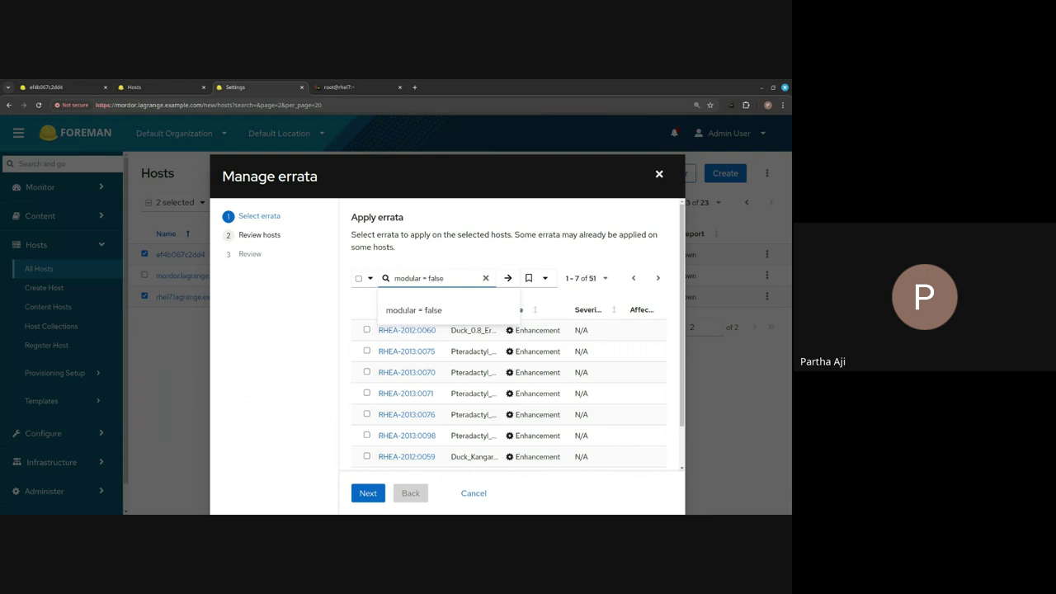
pyautogui.press('Return')
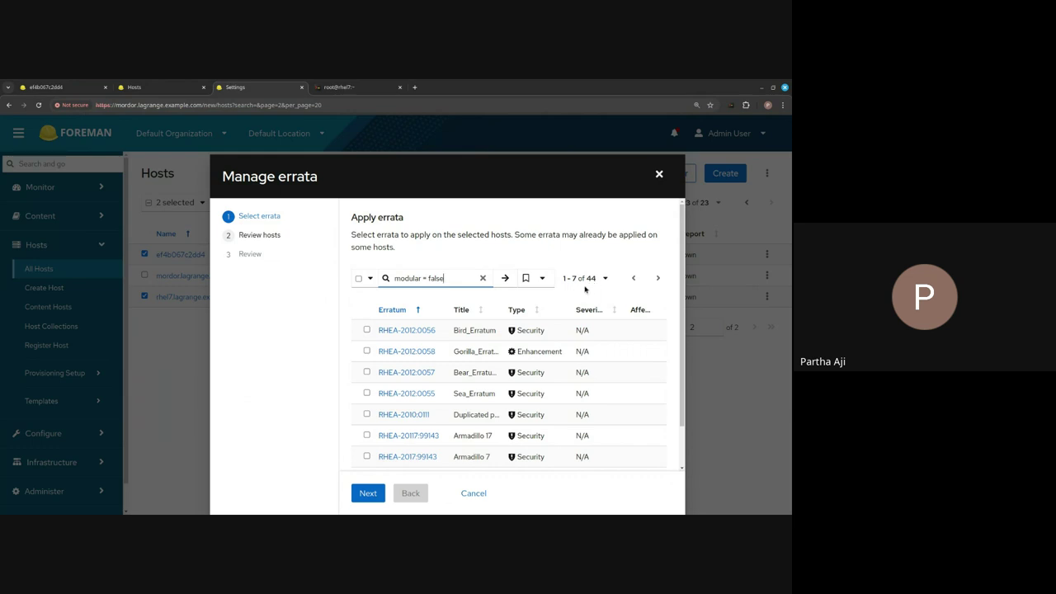
pyautogui.doubleClick(587, 278)
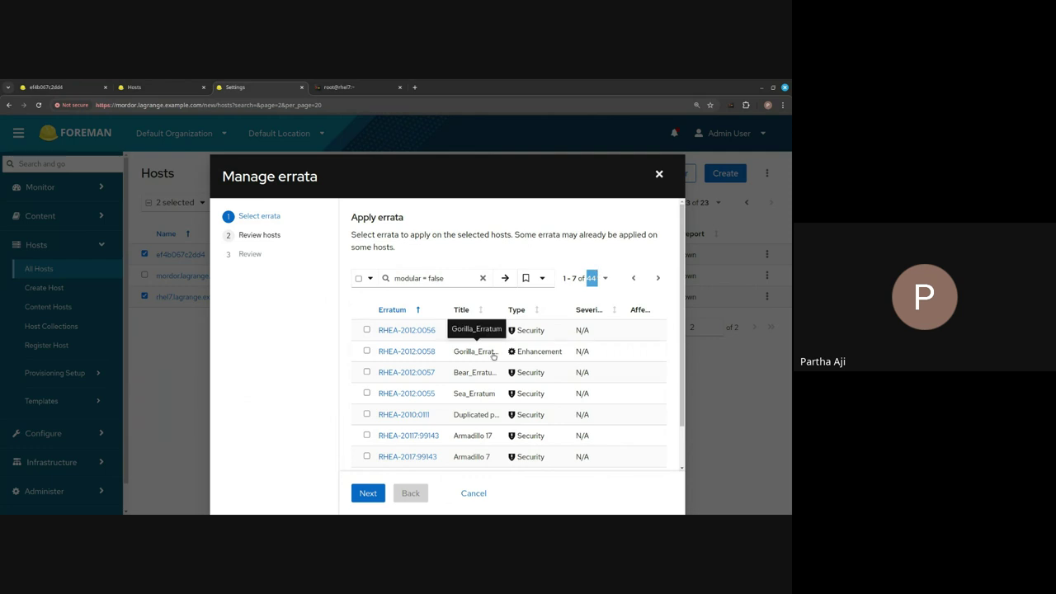
pyautogui.scroll(-1, 470, 383)
pyautogui.scroll(1, 467, 386)
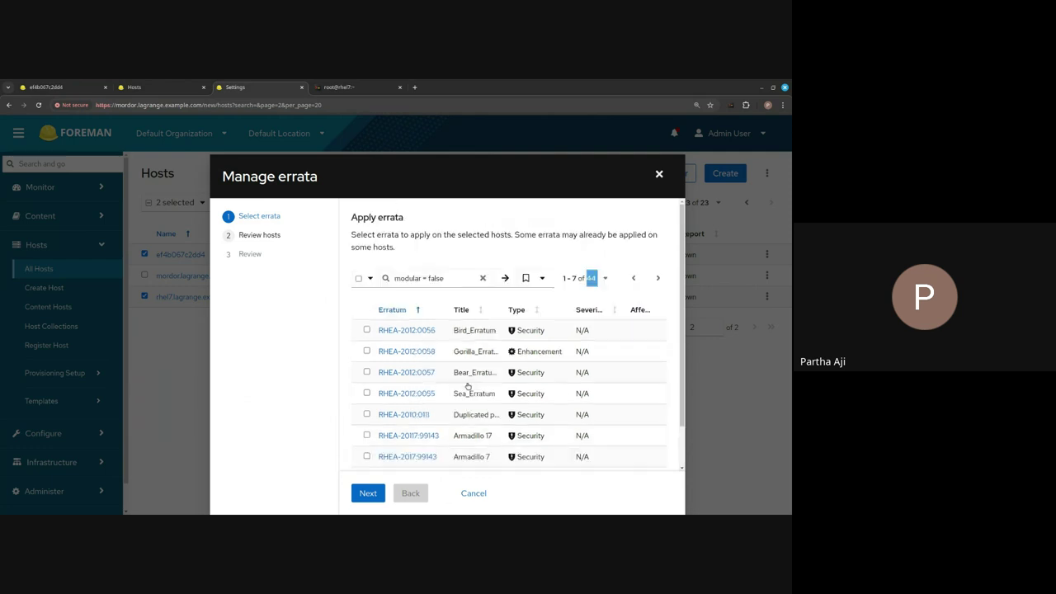
# Select erratum RHEA-20117:99143 (Armadillo 17), keep both hosts included and continue to the wizard's final review.
pyautogui.scroll(-1, 429, 389)
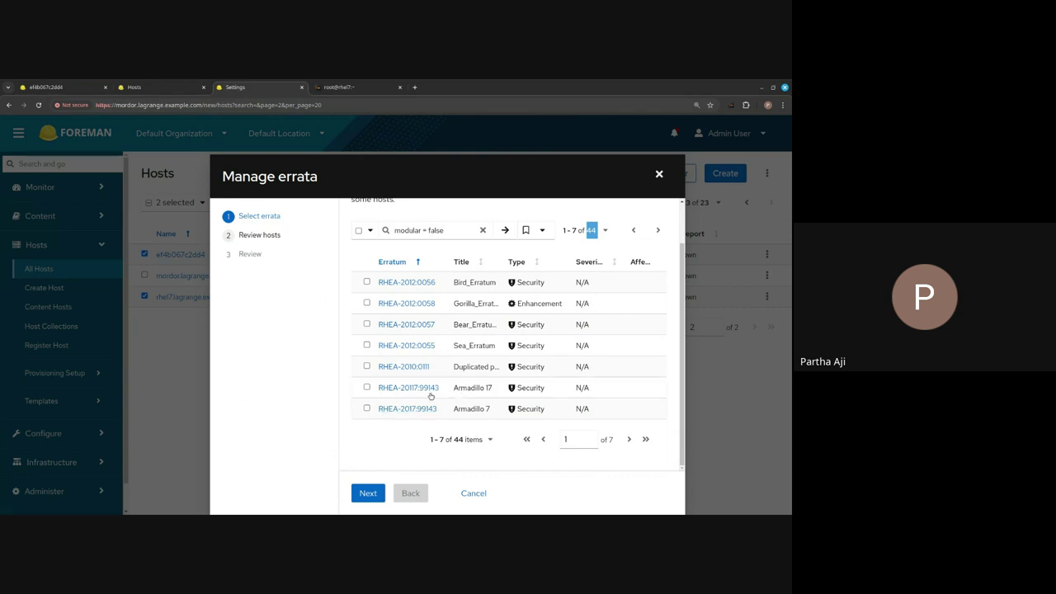
pyautogui.click(366, 387)
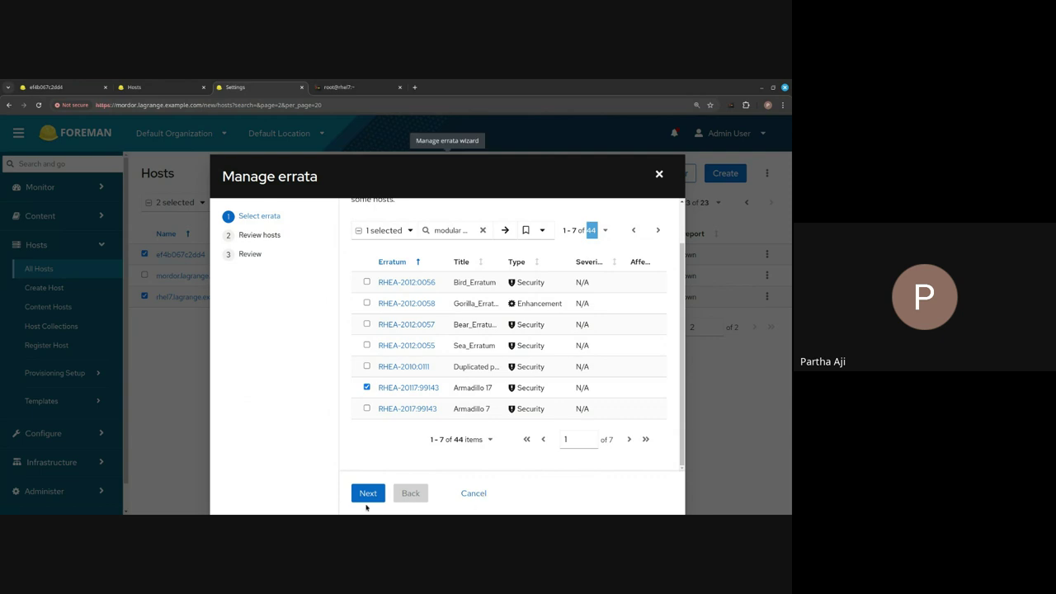
pyautogui.click(368, 499)
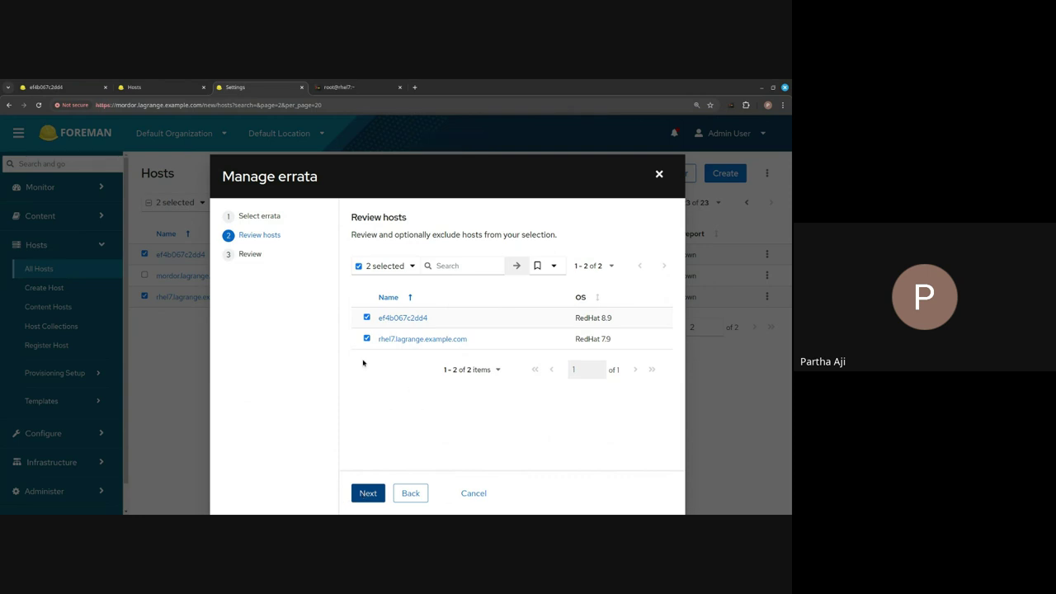
pyautogui.click(367, 495)
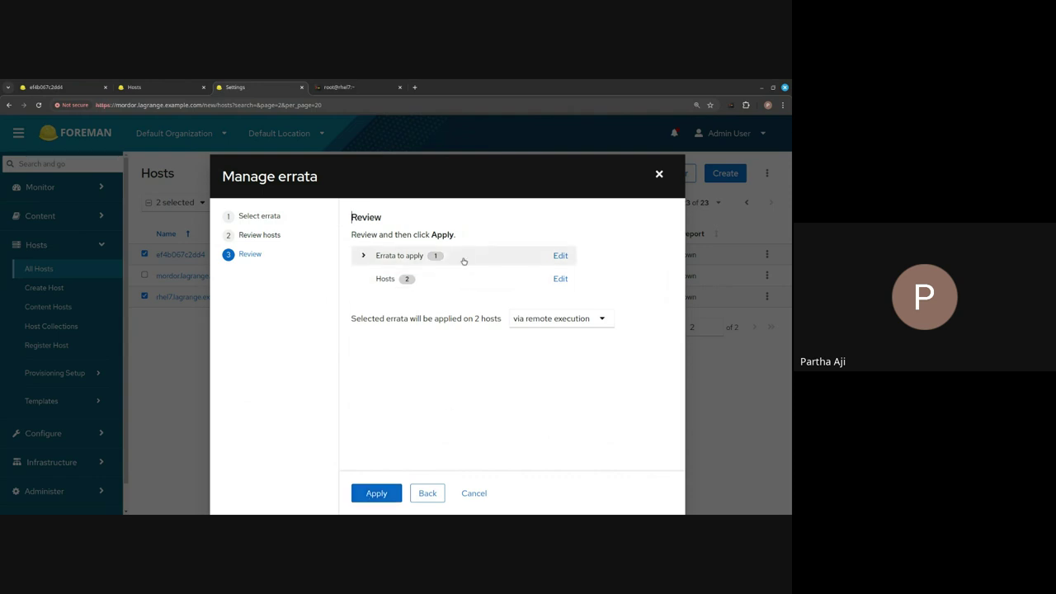
# Expand the errata to apply, apply them via remote execution and open the job details in a new browser tab.
pyautogui.click(364, 258)
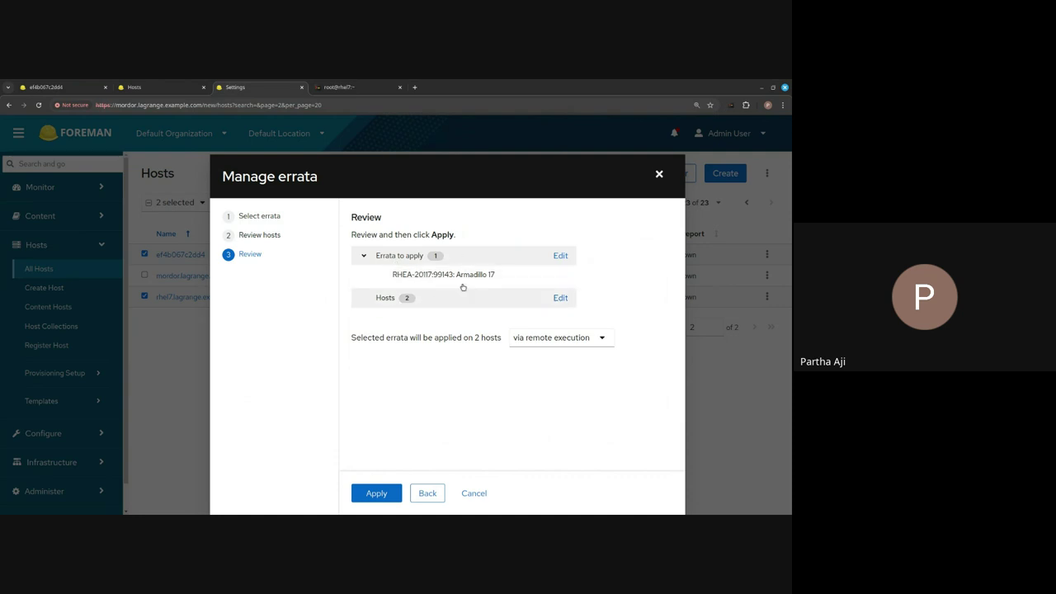
pyautogui.click(376, 493)
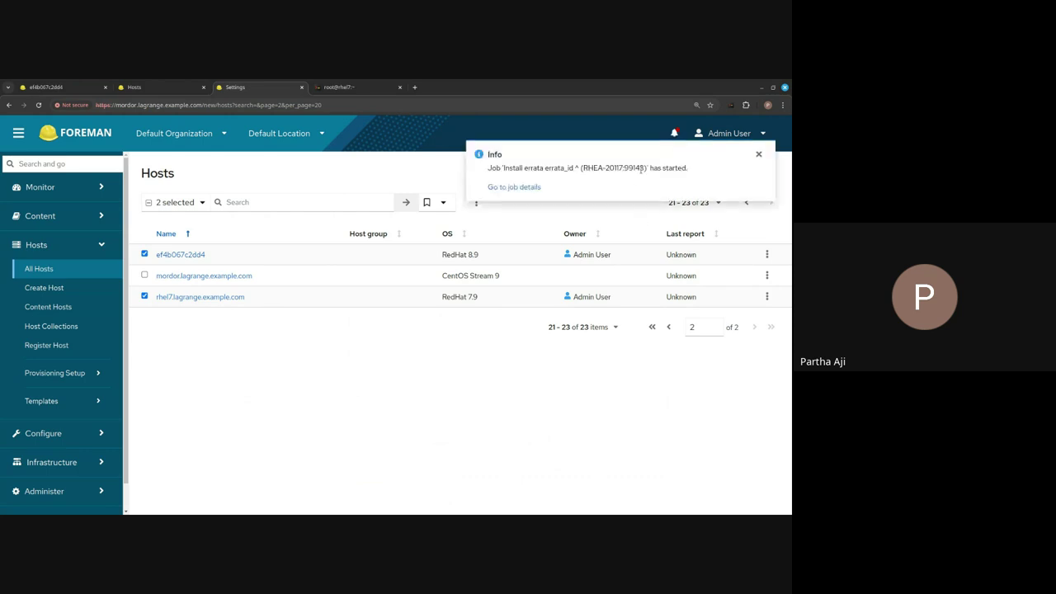
pyautogui.middleClick(534, 188)
# Reopen the errata management wizard for the same hosts, select all errata and dismiss the job notification.
pyautogui.click(476, 204)
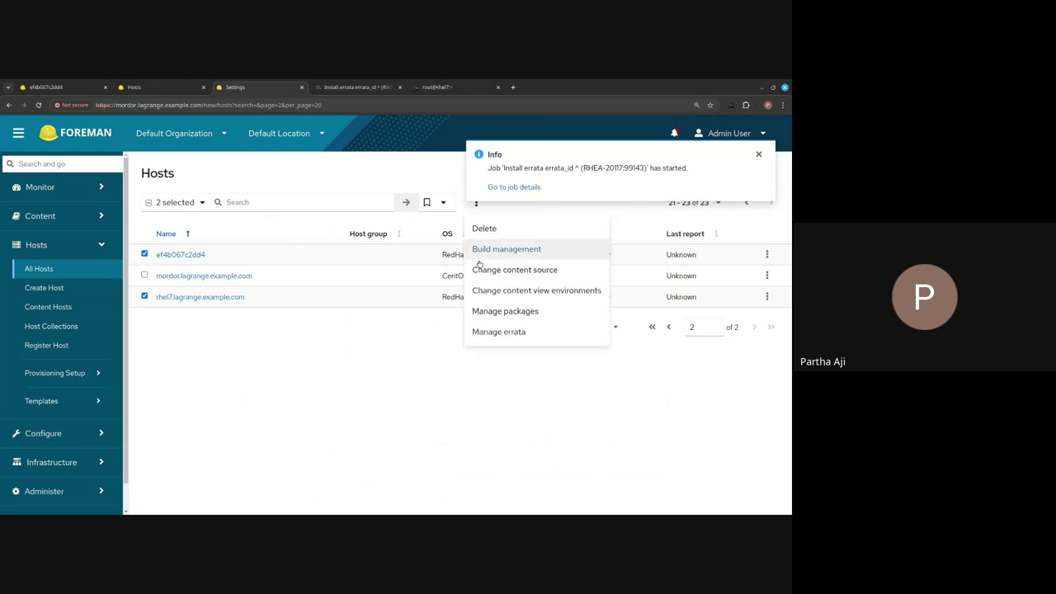
pyautogui.click(483, 333)
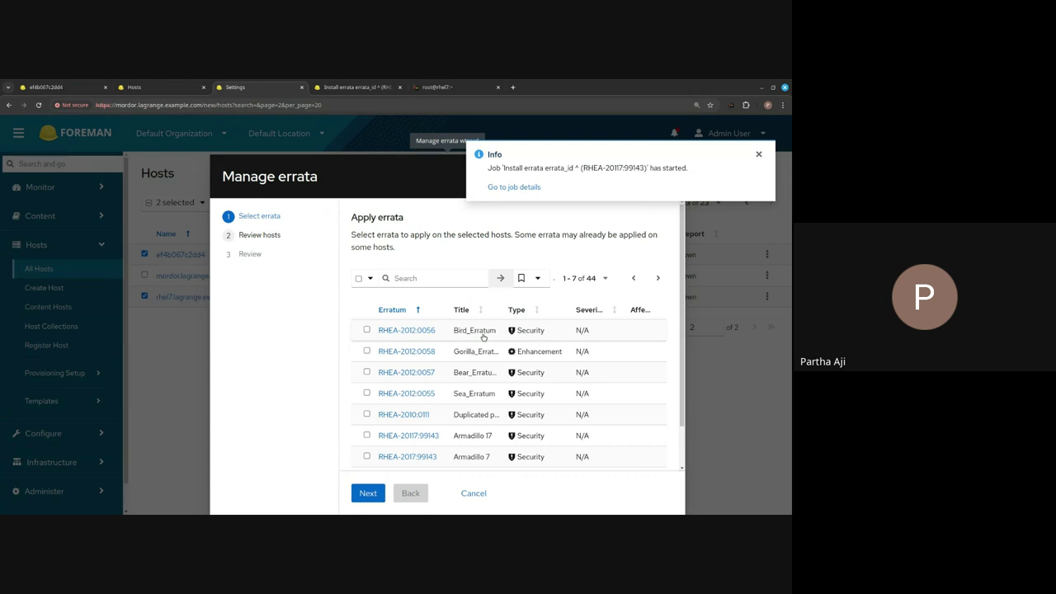
pyautogui.click(358, 279)
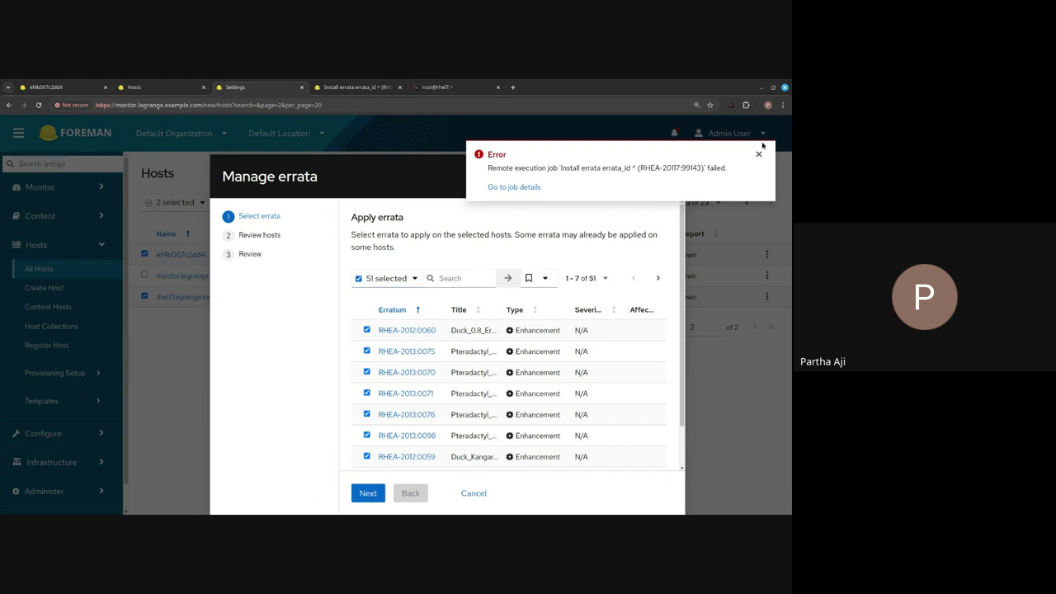
pyautogui.click(759, 154)
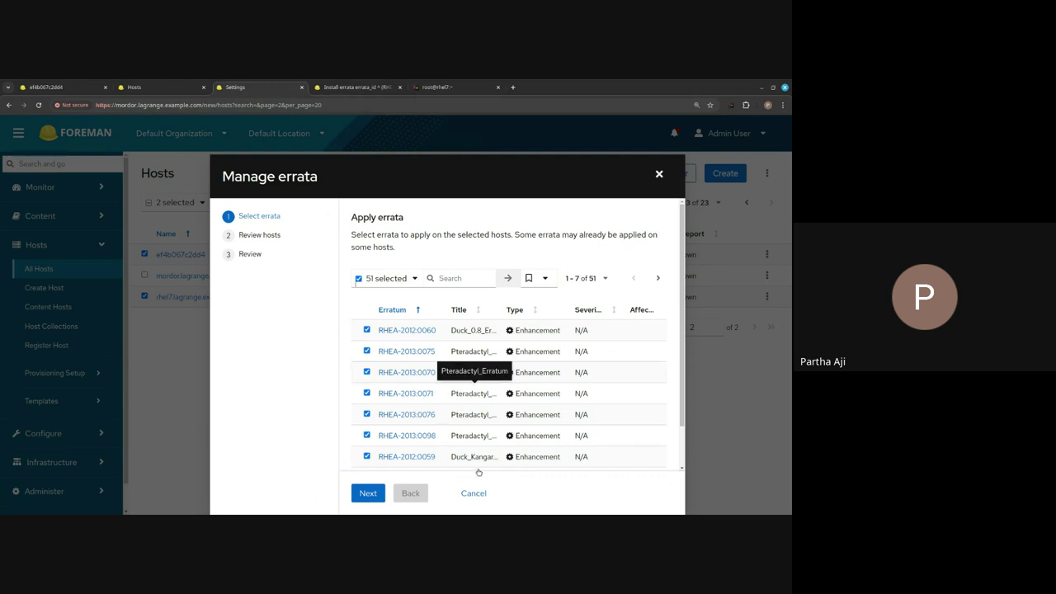
# Switch to the errata install job's tab and view the enlarged template preview for rhel7.lagrange.example.com.
pyautogui.click(351, 88)
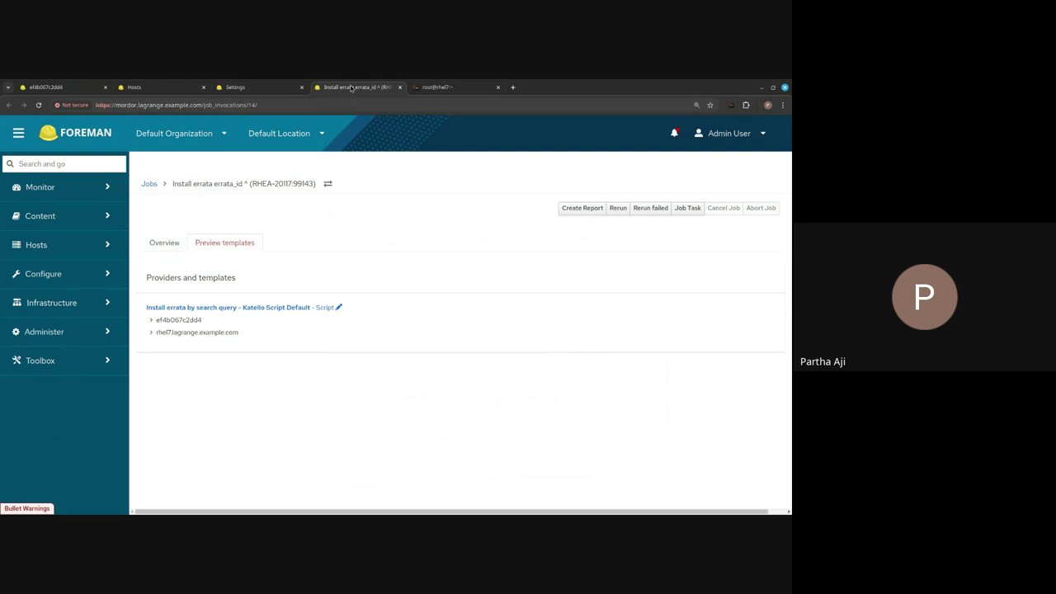
pyautogui.click(150, 334)
pyautogui.scroll(-3, 182, 371)
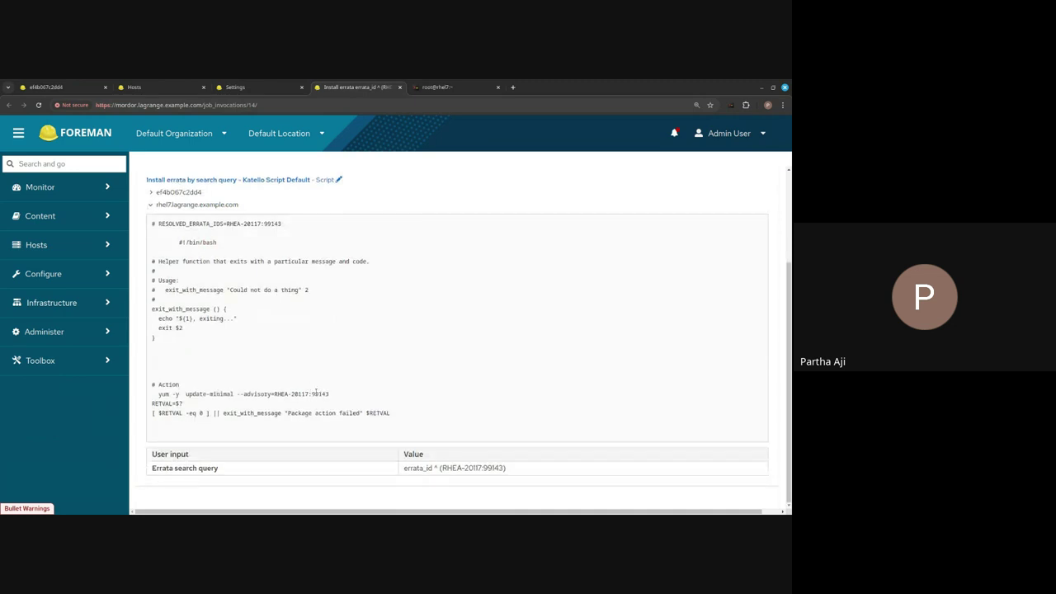
pyautogui.hotkey('ctrl', '+')
pyautogui.hotkey('ctrl', '+')
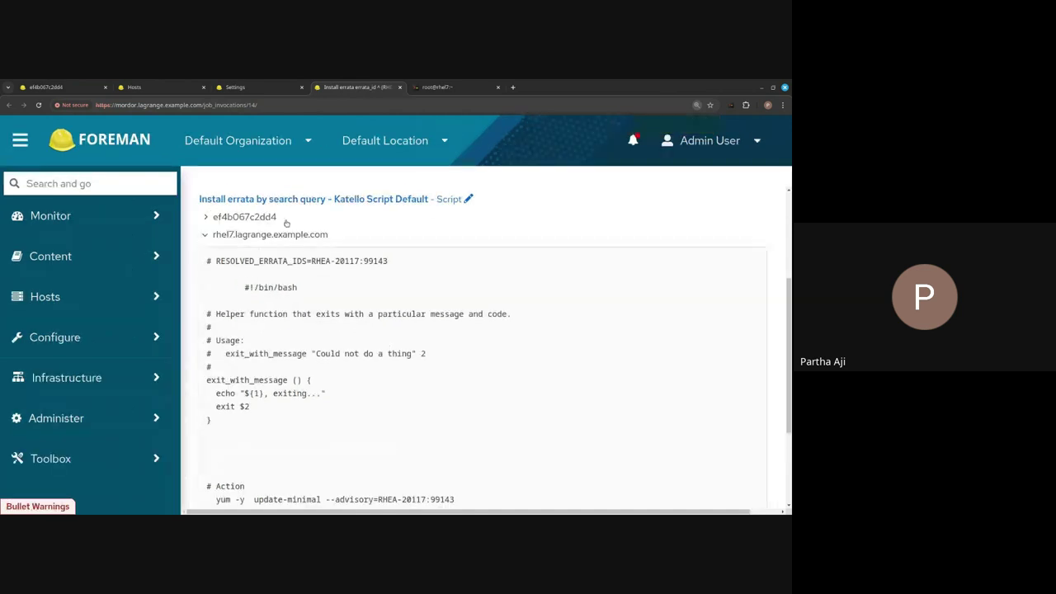
# Collapse and re-expand the rhel7.lagrange.example.com template preview, and expand the ef4b067c2dd4 preview to compare them.
pyautogui.click(205, 235)
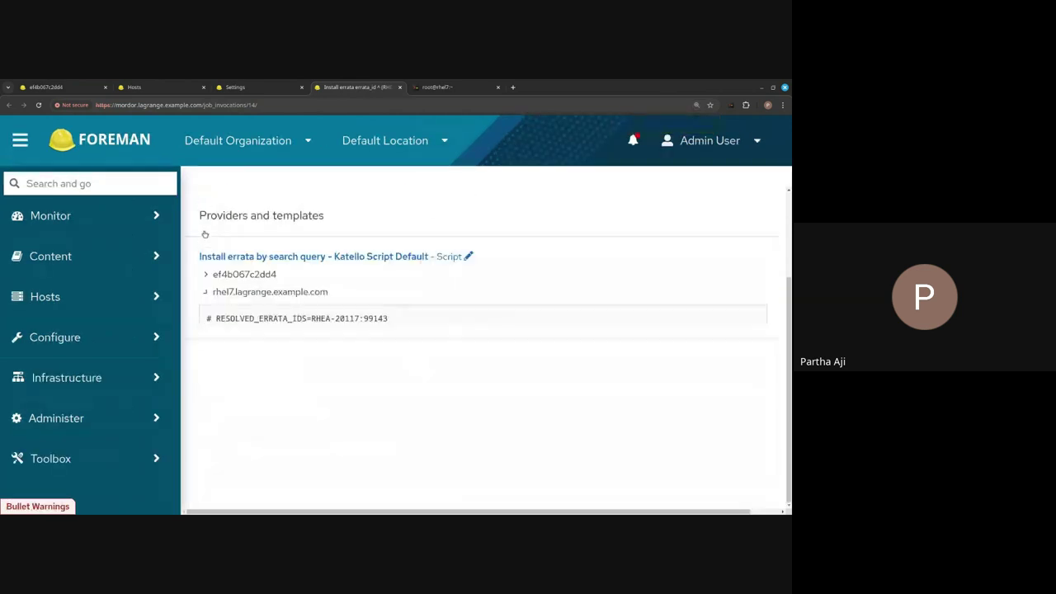
pyautogui.click(205, 293)
pyautogui.scroll(-1, 255, 311)
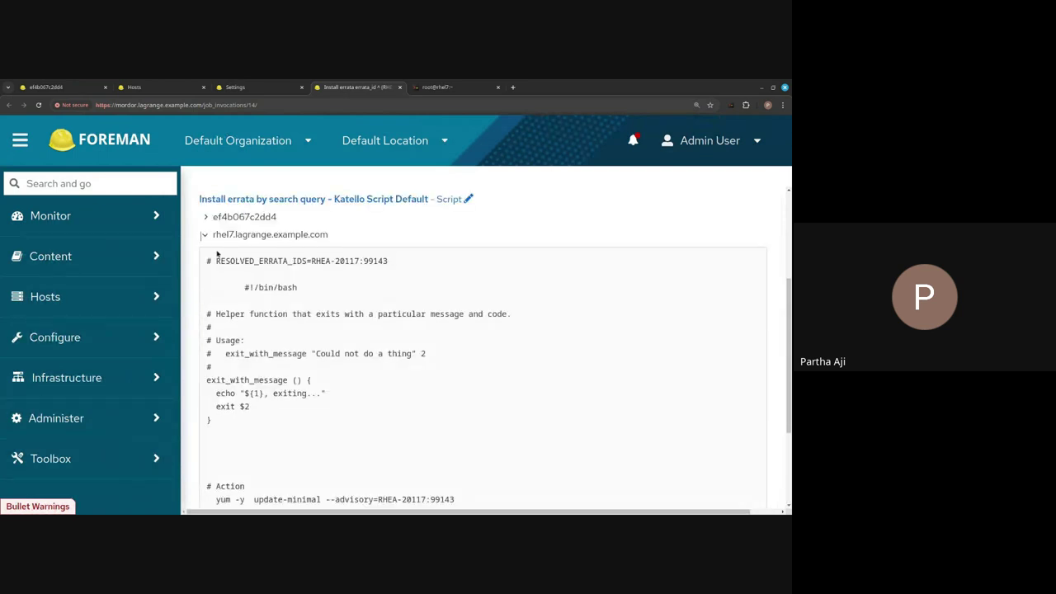
pyautogui.click(206, 217)
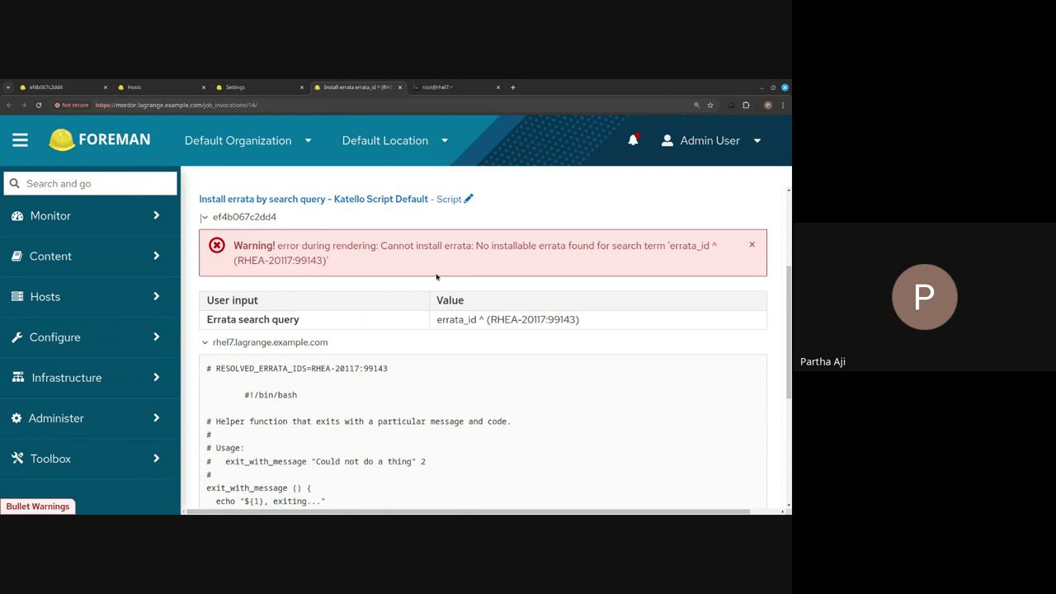
# Review both hosts' template previews, collapse the ef4b067c2dd4 preview and examine the yum action in the rhel7.lagrange.example.com script.
pyautogui.scroll(-3, 438, 278)
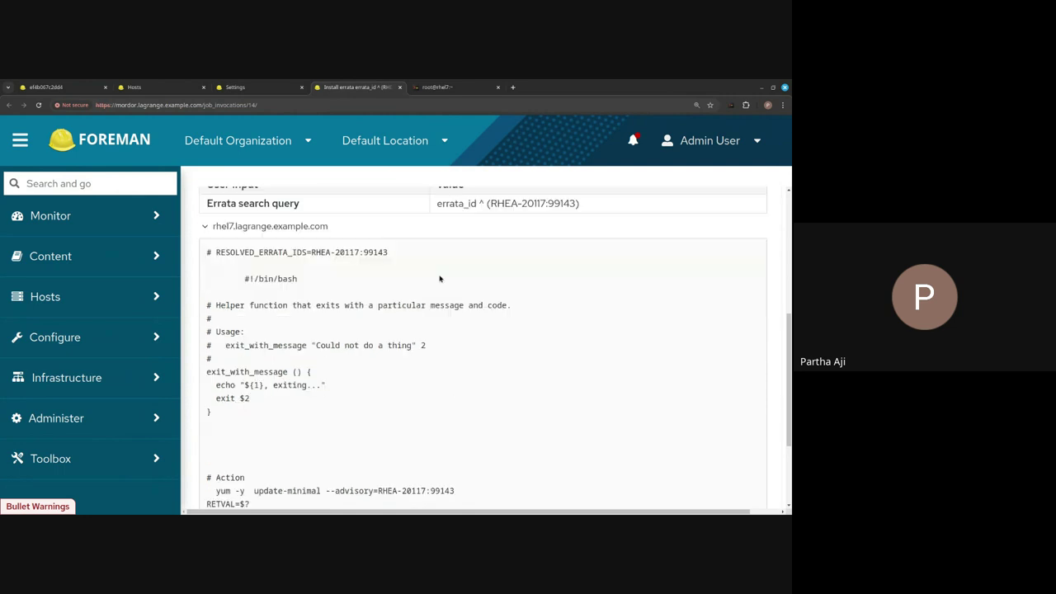
pyautogui.scroll(2, 440, 279)
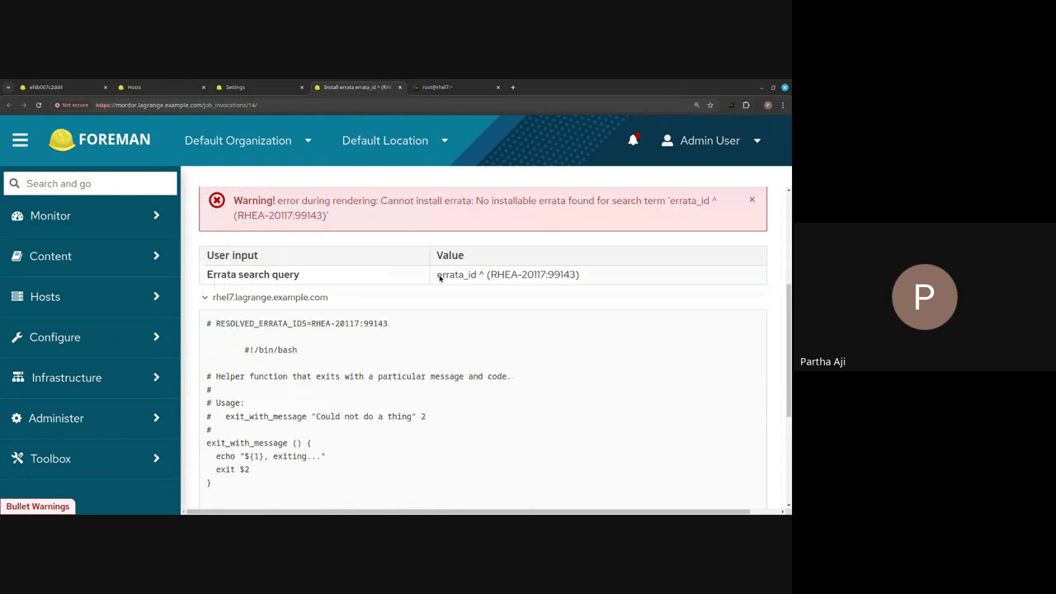
pyautogui.scroll(6, 438, 279)
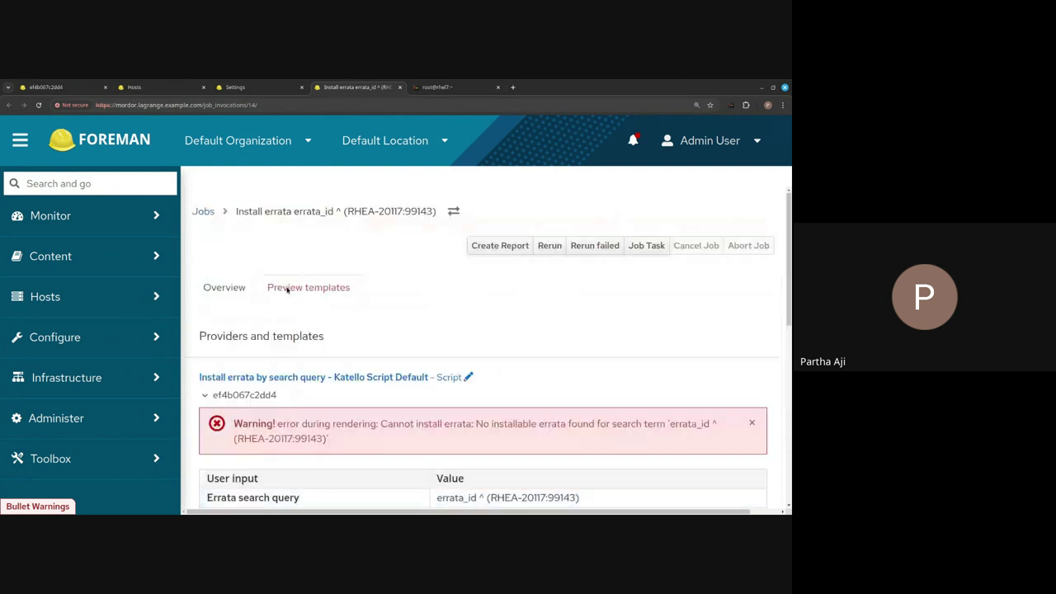
pyautogui.click(206, 396)
pyautogui.scroll(-4, 243, 388)
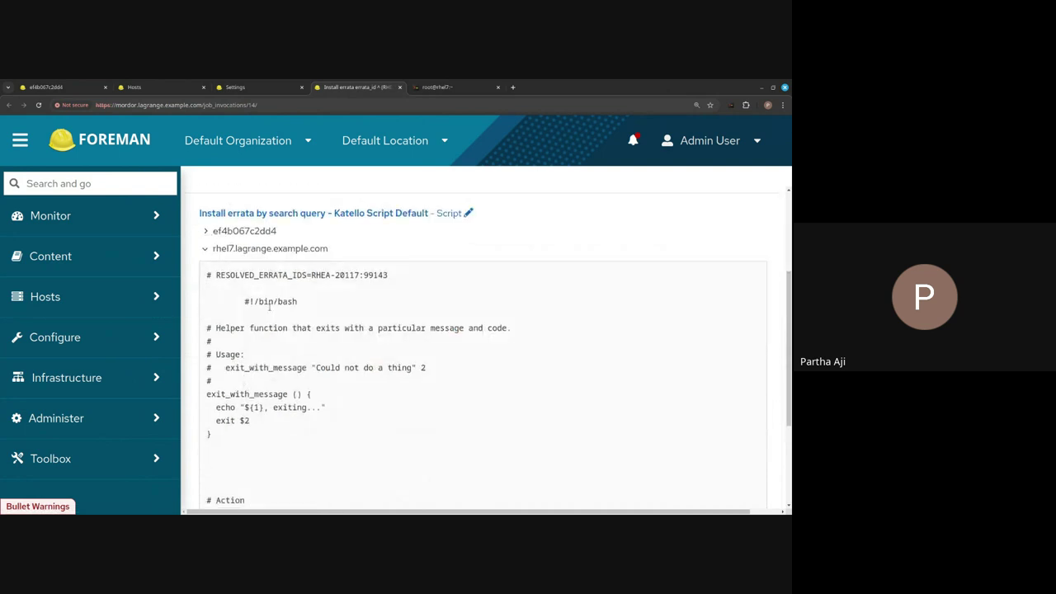
pyautogui.scroll(-2, 256, 347)
pyautogui.scroll(-2, 269, 309)
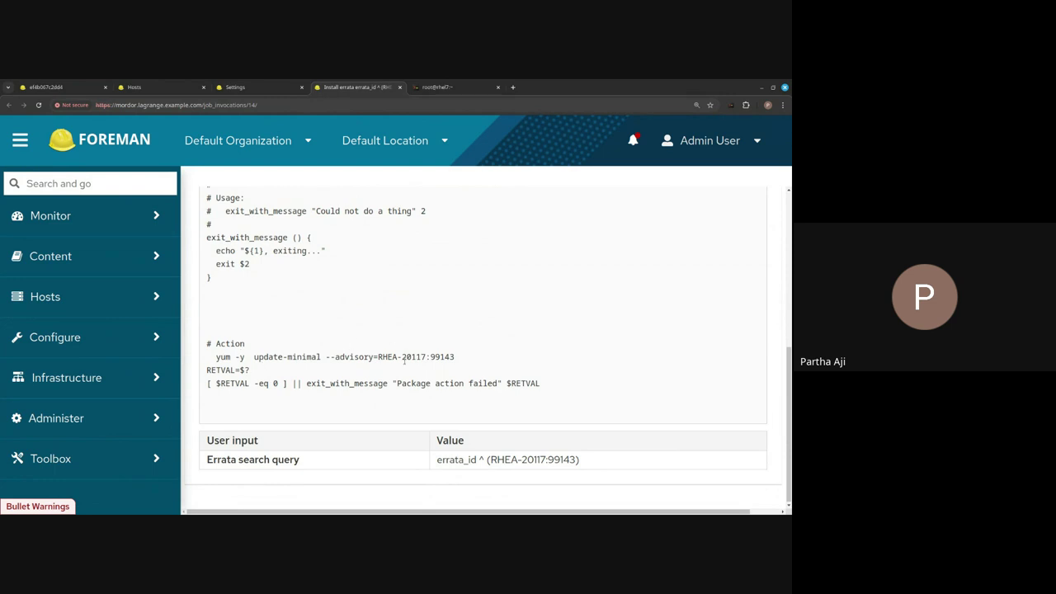
# Switch to the rhel7 terminal tab, rerun rpm -qa|grep armadillo and highlight the newly listed armadillo package.
pyautogui.click(443, 88)
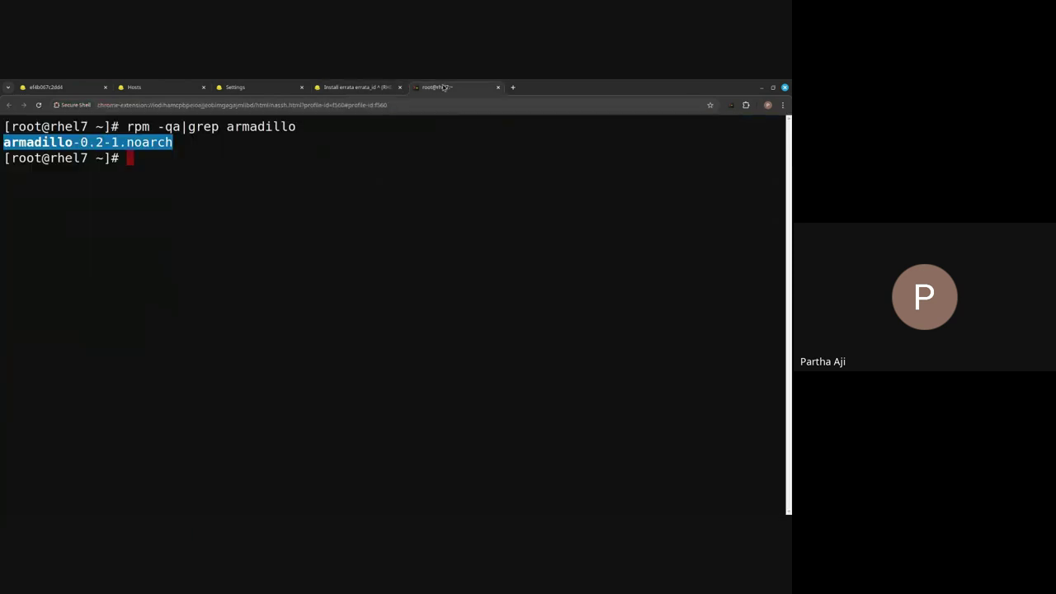
pyautogui.press('Up')
pyautogui.press('Return')
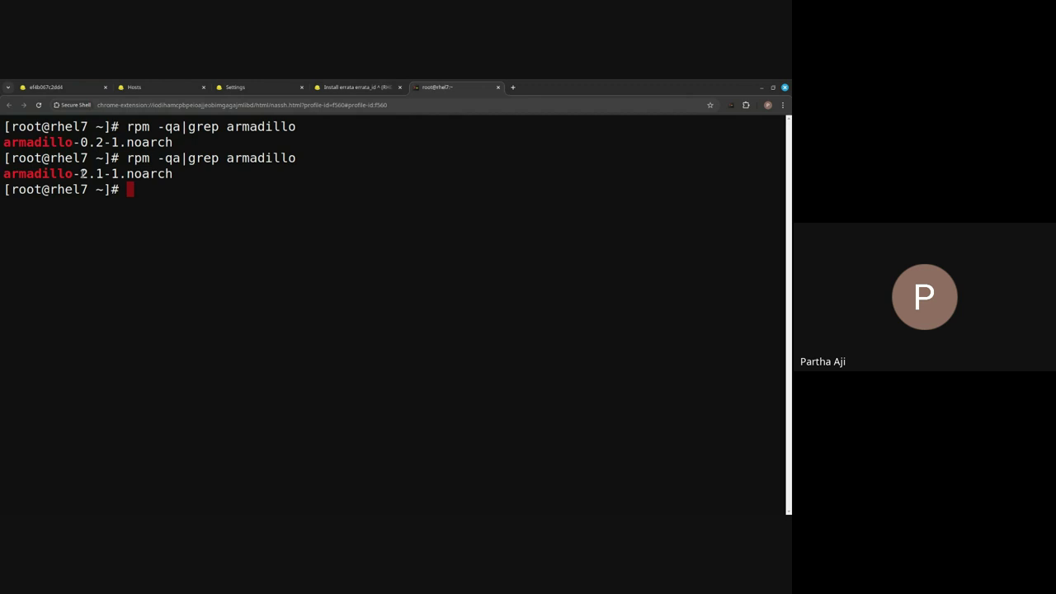
pyautogui.doubleClick(82, 174)
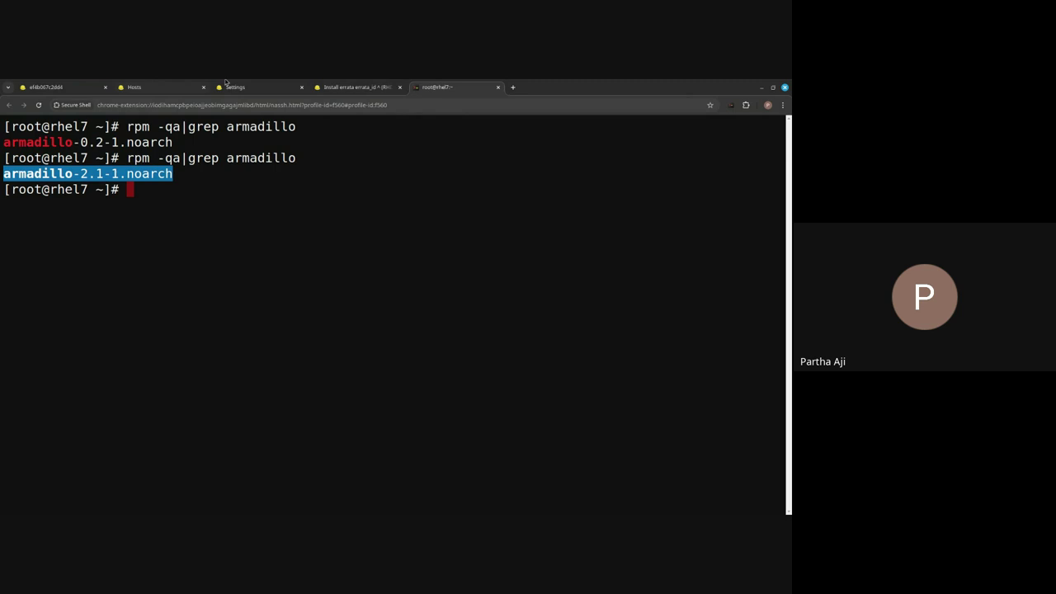
# Return to the errata job's tab, go to All Hosts and open rhel7.lagrange.example.com from the second page of hosts.
pyautogui.click(331, 89)
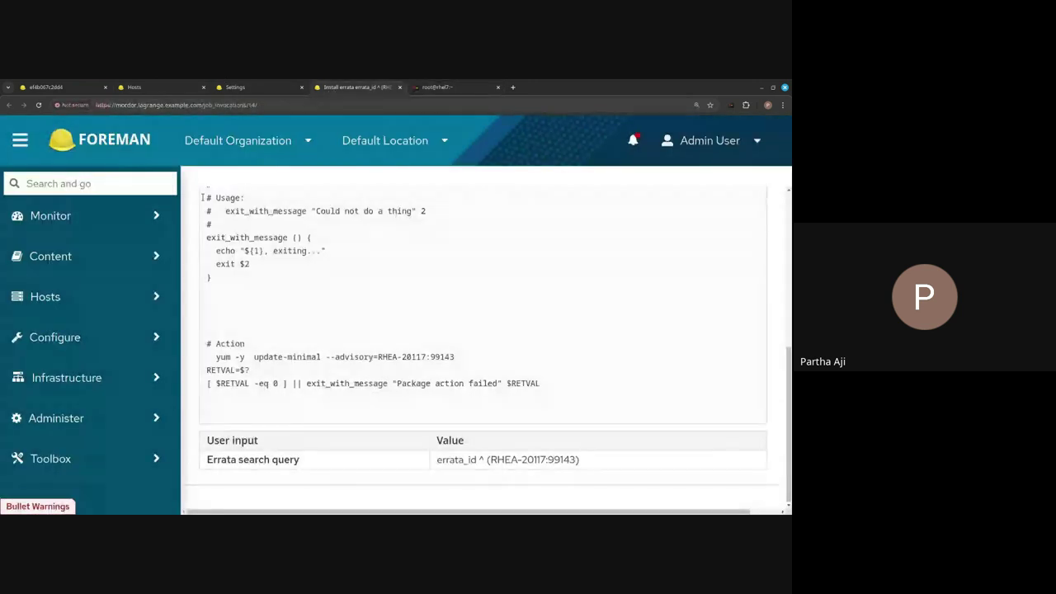
pyautogui.scroll(5, 212, 206)
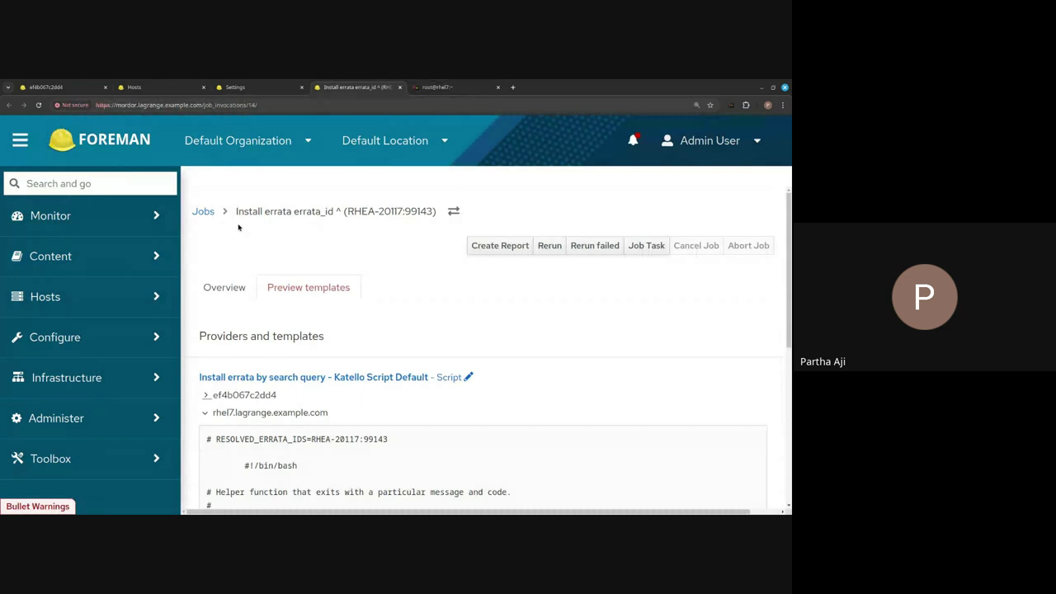
pyautogui.click(95, 311)
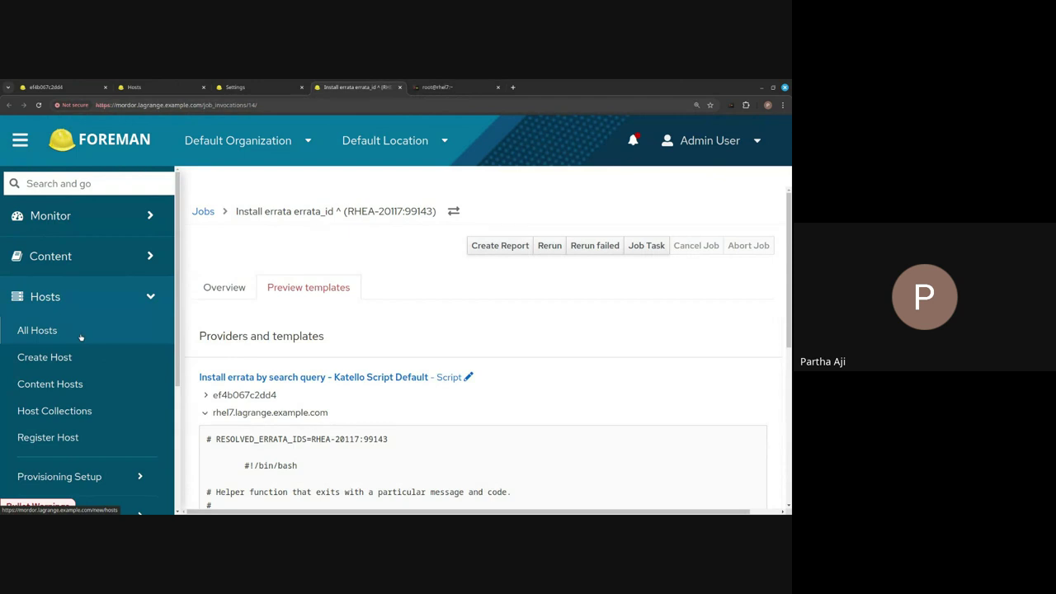
pyautogui.click(81, 333)
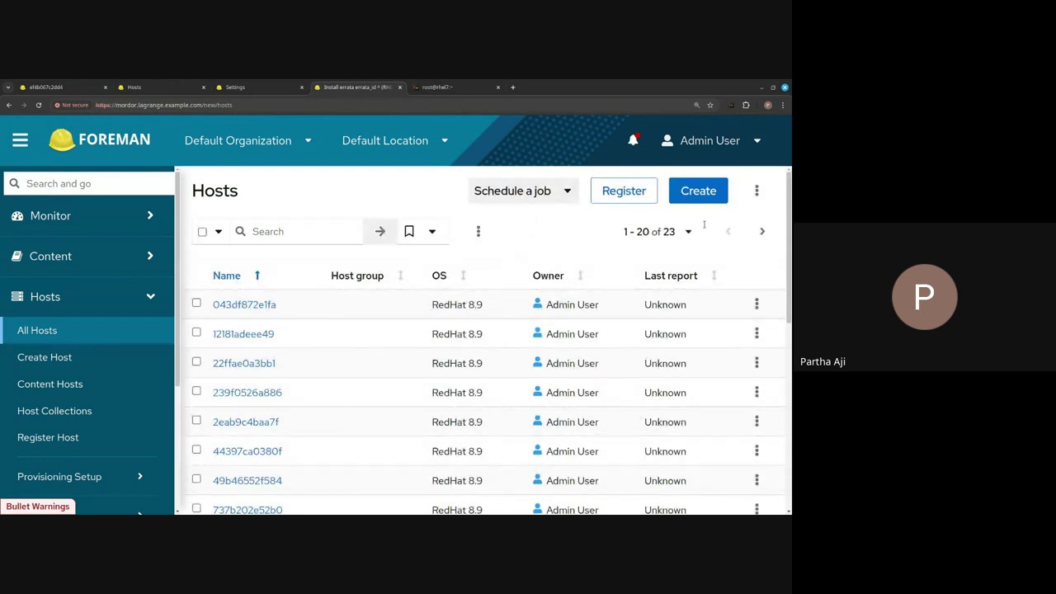
pyautogui.click(759, 234)
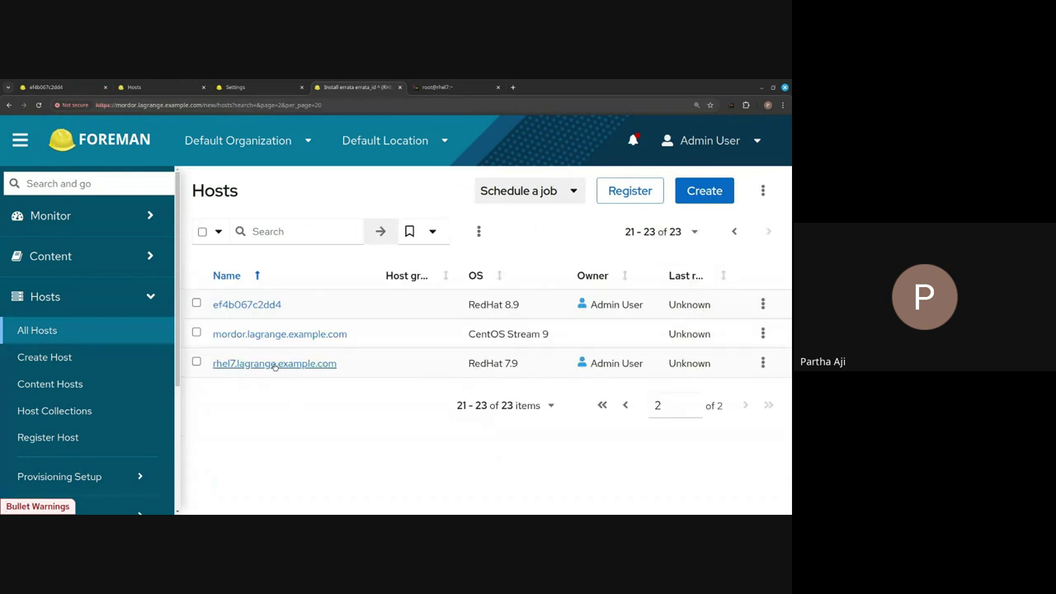
pyautogui.click(274, 364)
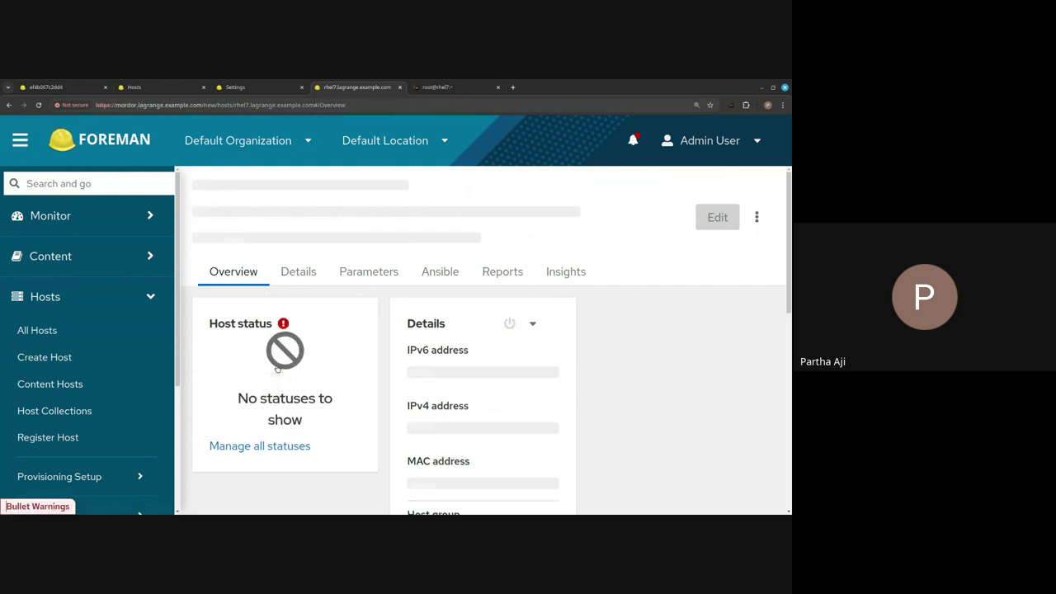
# Check the overview of rhel7.lagrange.example.com and view the installable errata under its content.
pyautogui.scroll(-2, 269, 393)
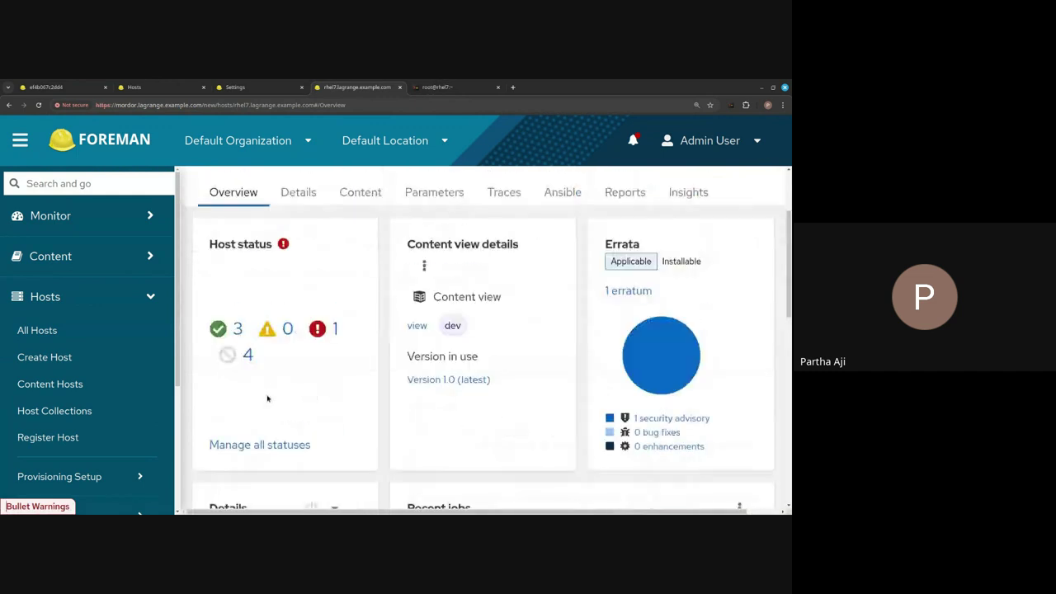
pyautogui.scroll(2, 269, 398)
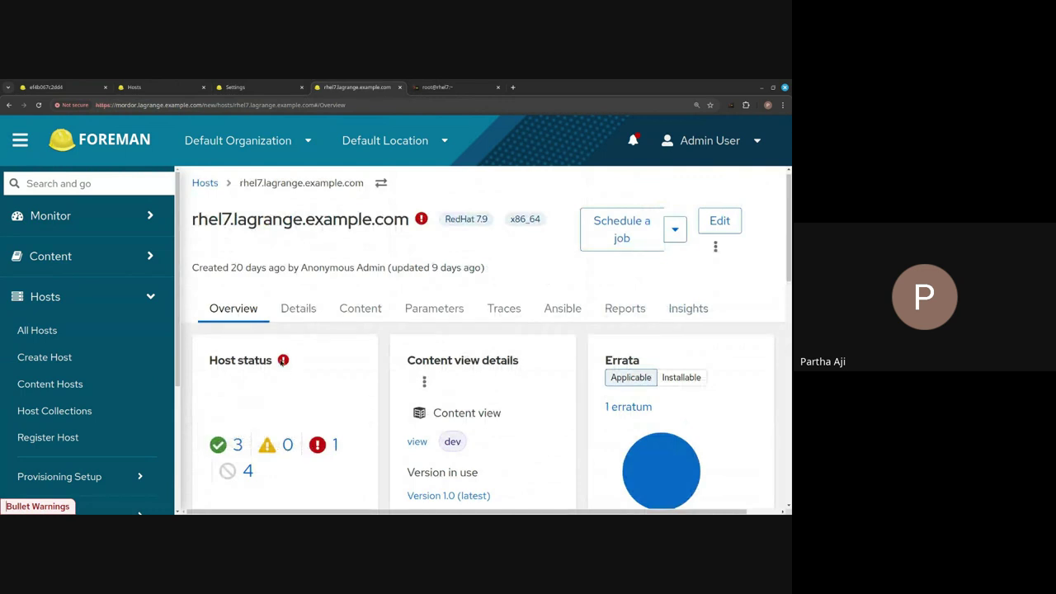
pyautogui.click(350, 315)
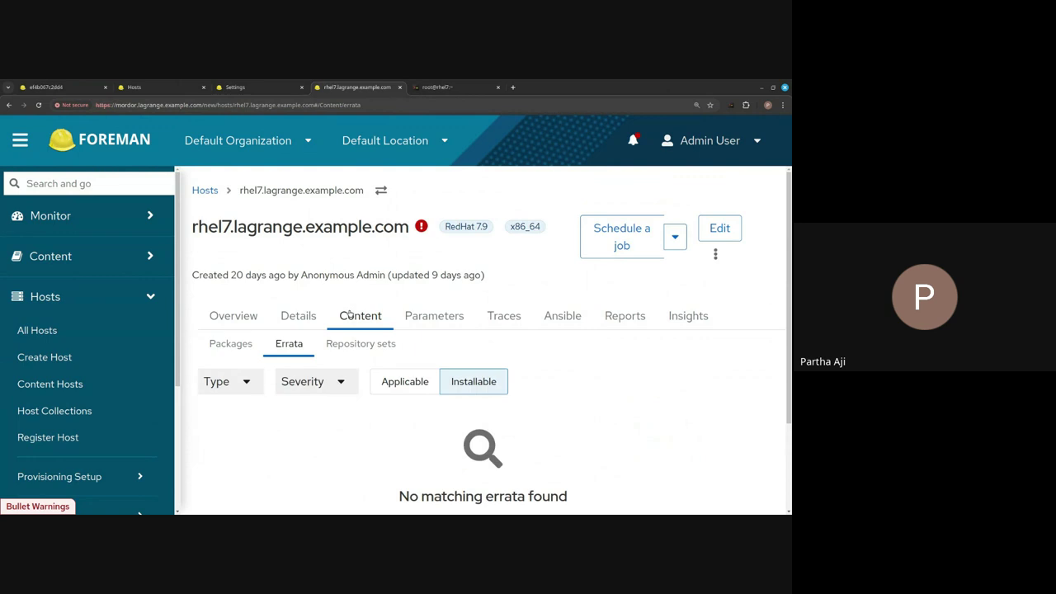
pyautogui.scroll(-3, 351, 320)
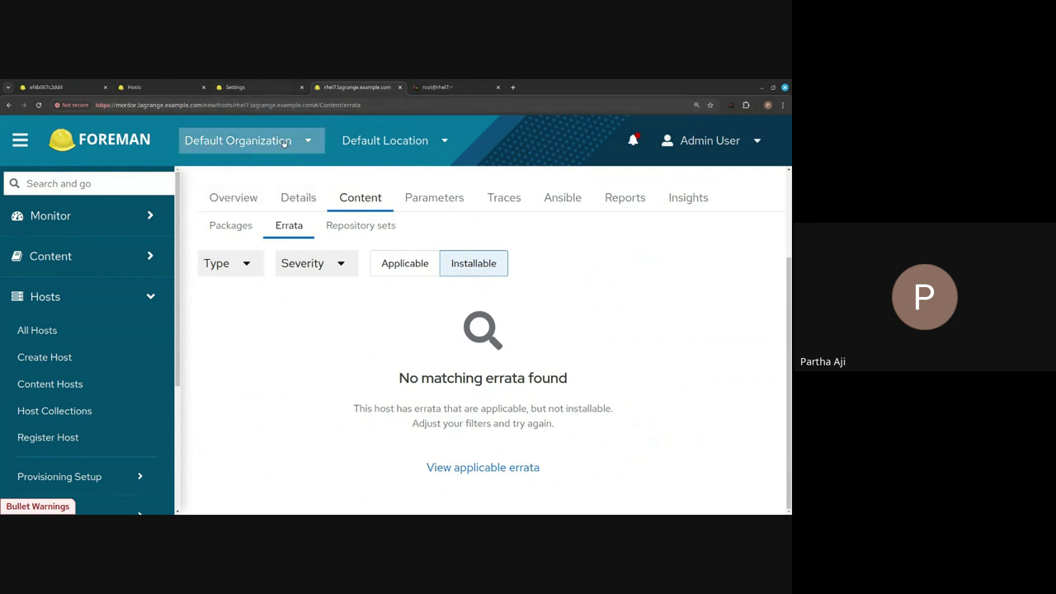
# Switch to the Hosts tab, select rhel7.lagrange.example.com, look over the bulk actions and add ef4b067c2dd4 to the selection.
pyautogui.click(144, 89)
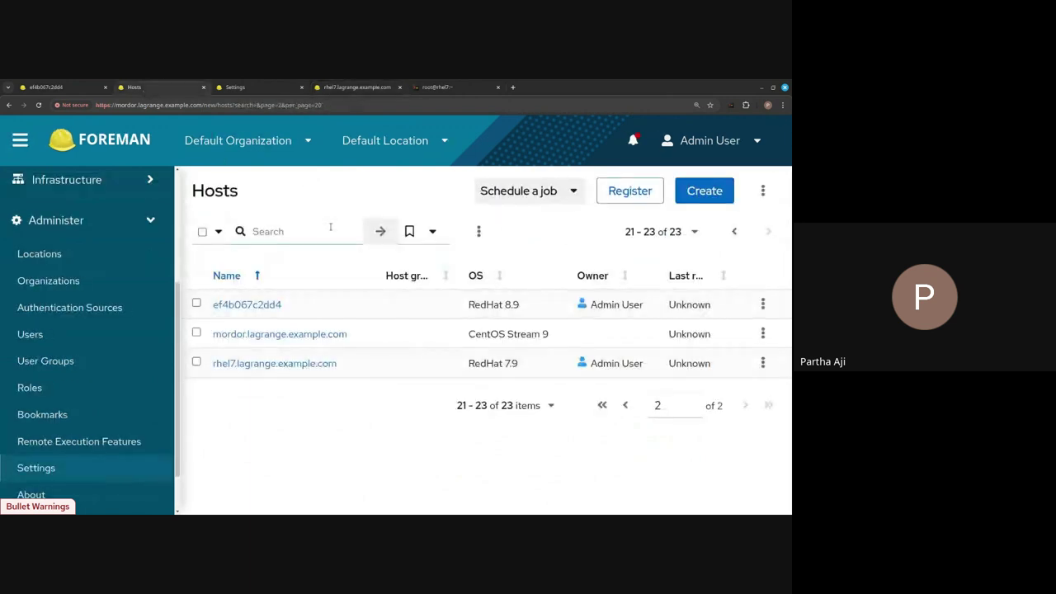
pyautogui.click(196, 363)
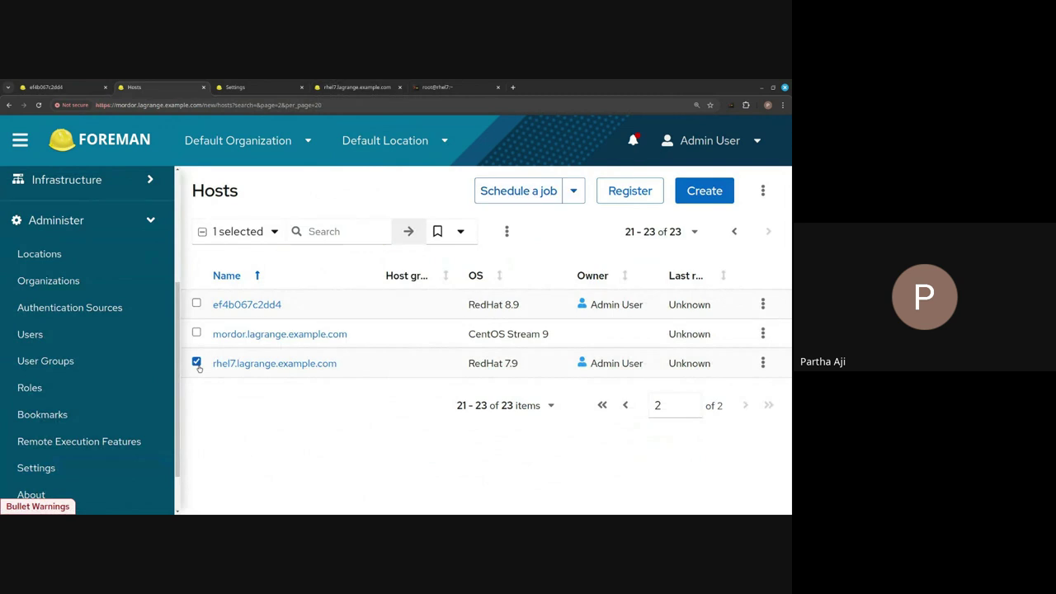
pyautogui.click(507, 231)
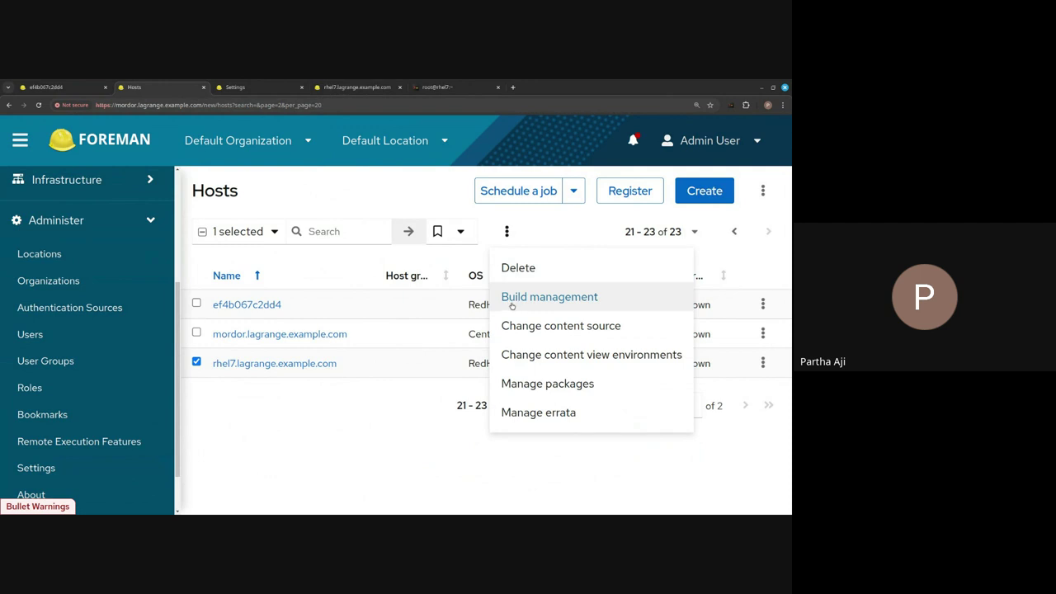
pyautogui.click(196, 304)
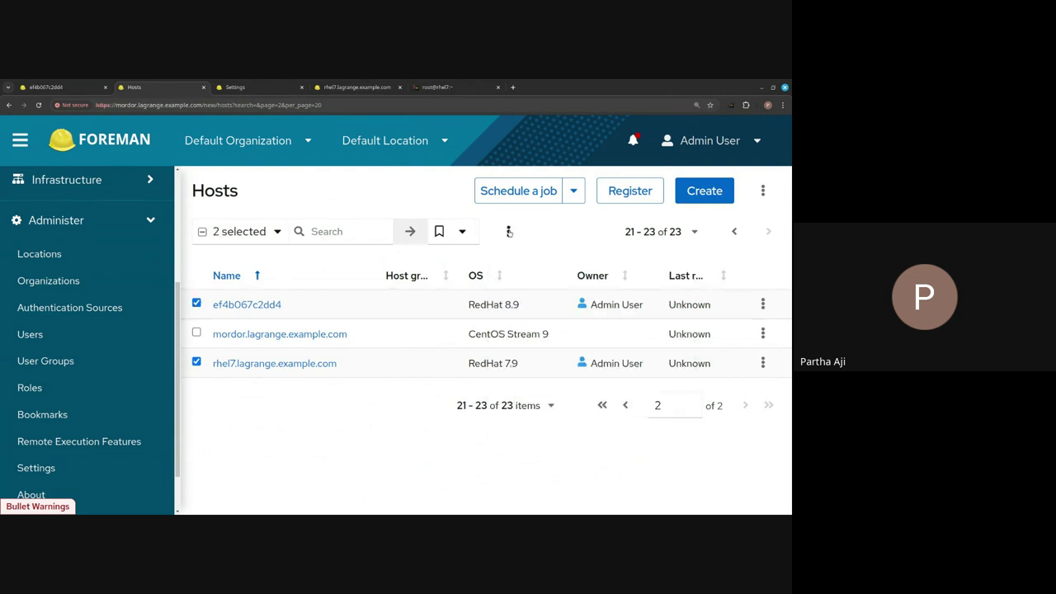
# Open Build management for the two selected hosts, enable Reboot now for the Build action and cancel the dialog.
pyautogui.click(508, 233)
pyautogui.click(520, 297)
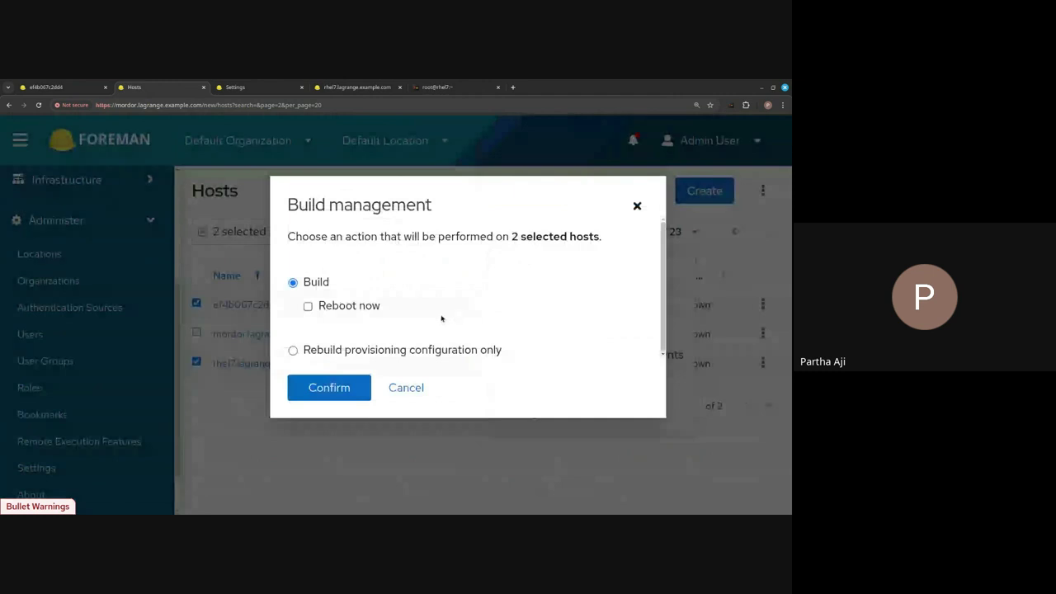
pyautogui.click(342, 309)
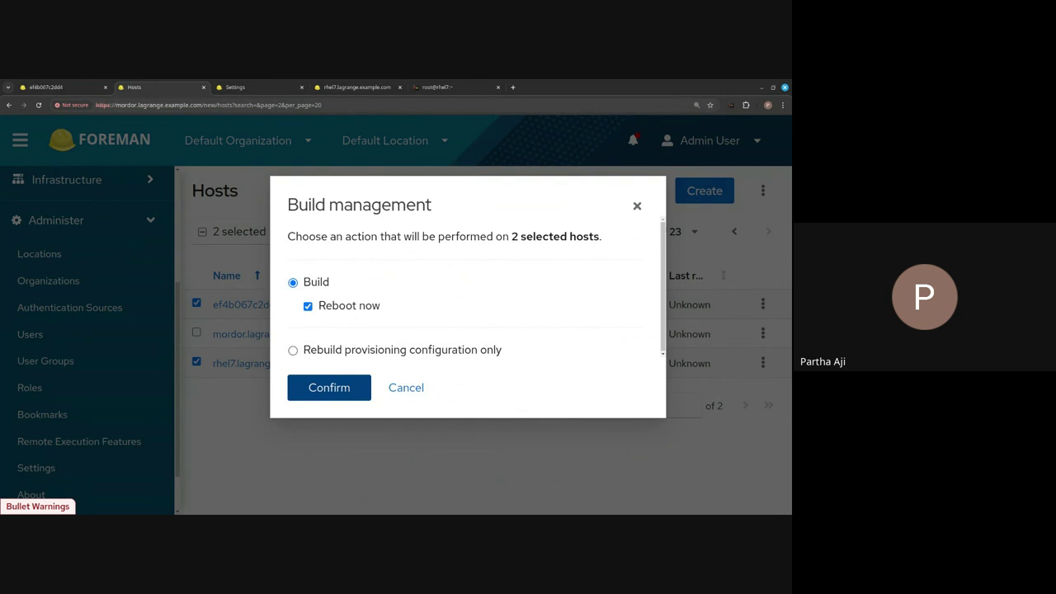
pyautogui.click(400, 391)
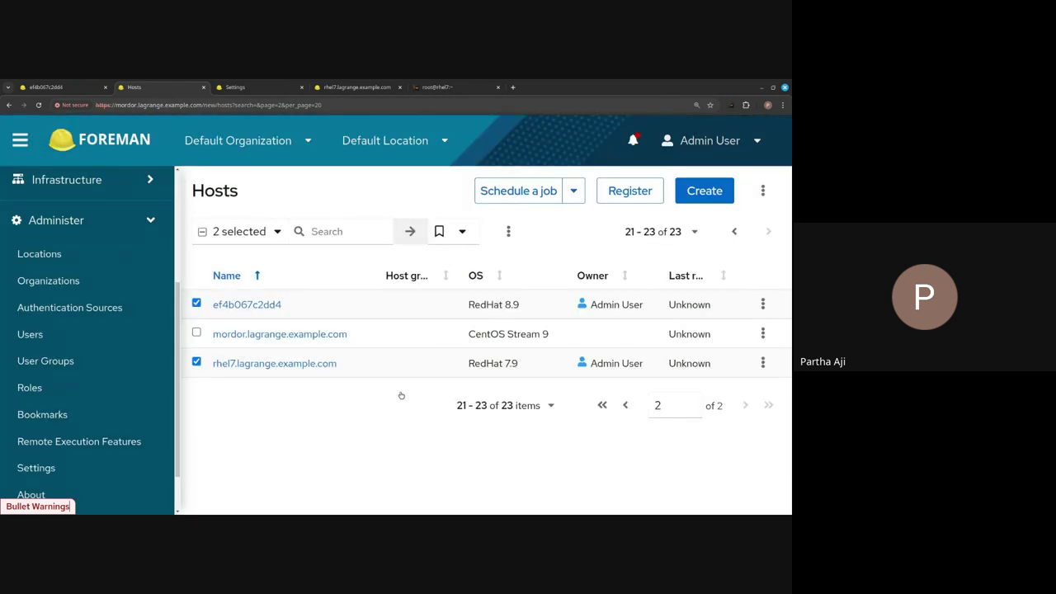
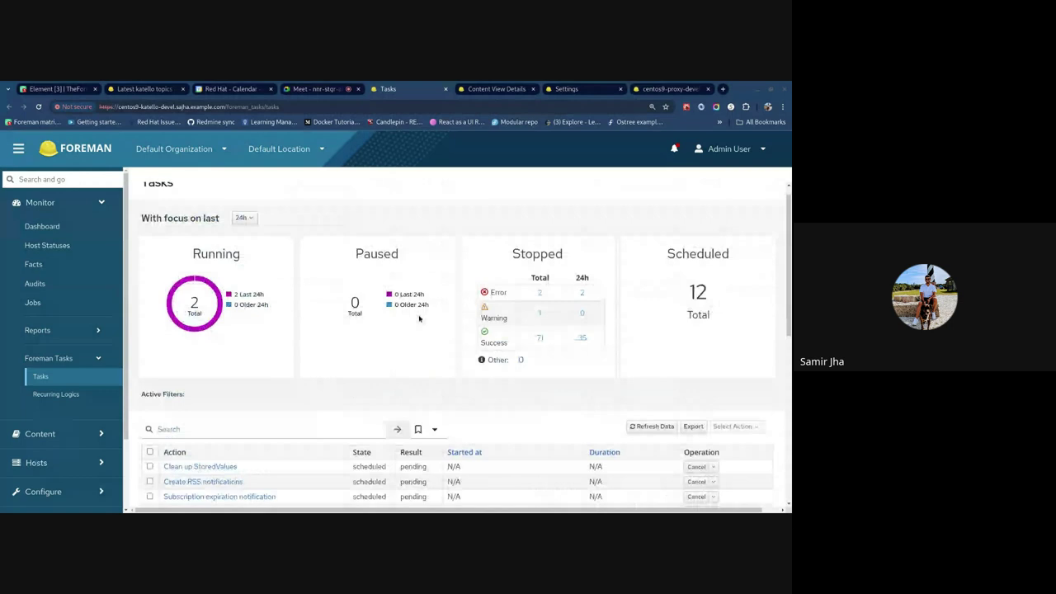
# View the enlarged cv1 version list and locate and highlight the "Calculate content counts on smart proxies automatically" setting on the Settings page.
pyautogui.click(499, 89)
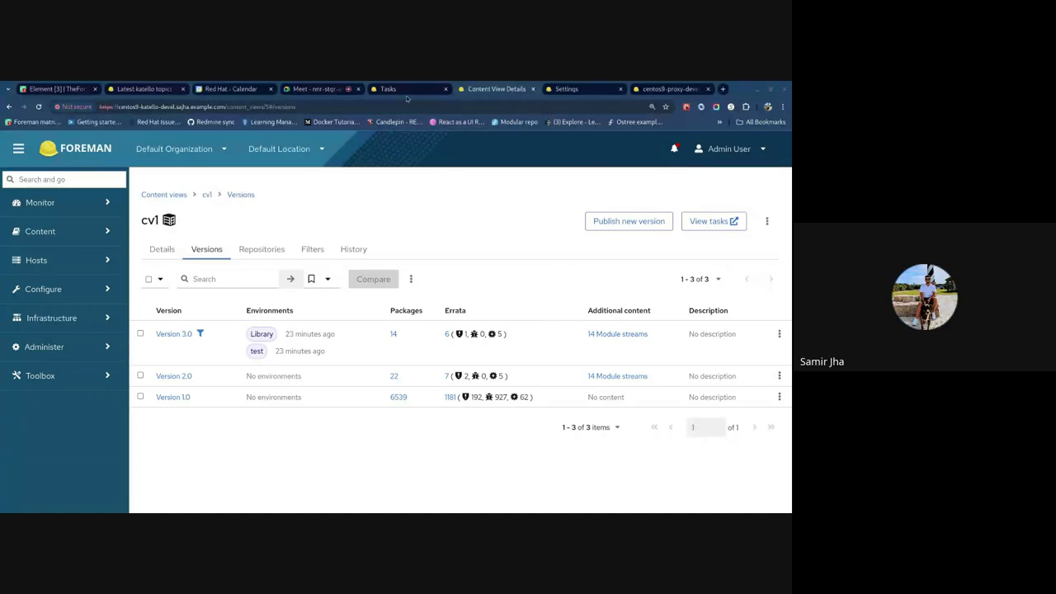
pyautogui.hotkey('ctrl', '+')
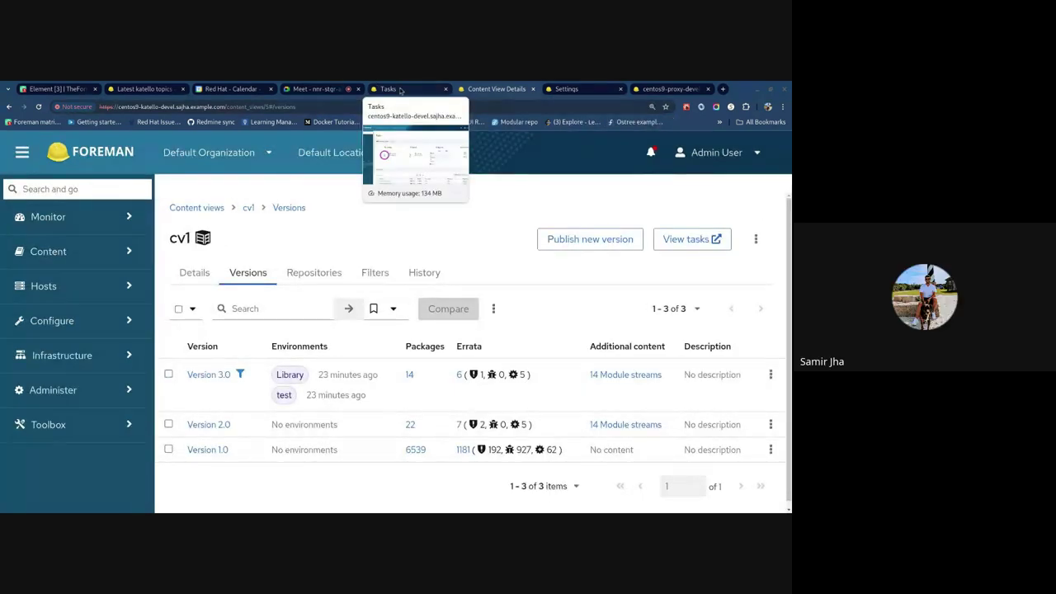
pyautogui.click(567, 88)
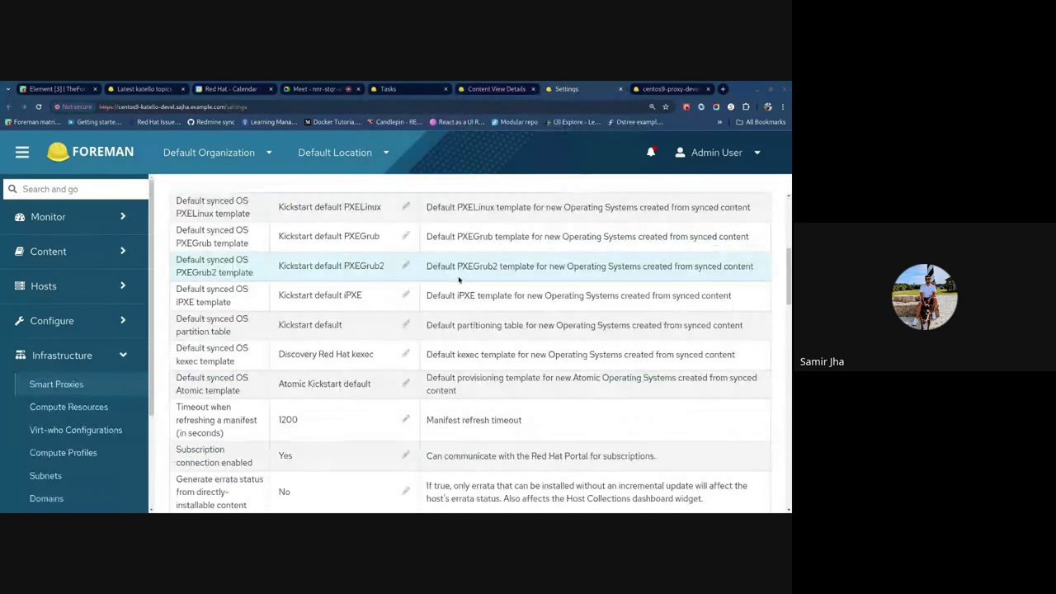
pyautogui.hotkey('ctrl', '+')
pyautogui.scroll(-10, 458, 281)
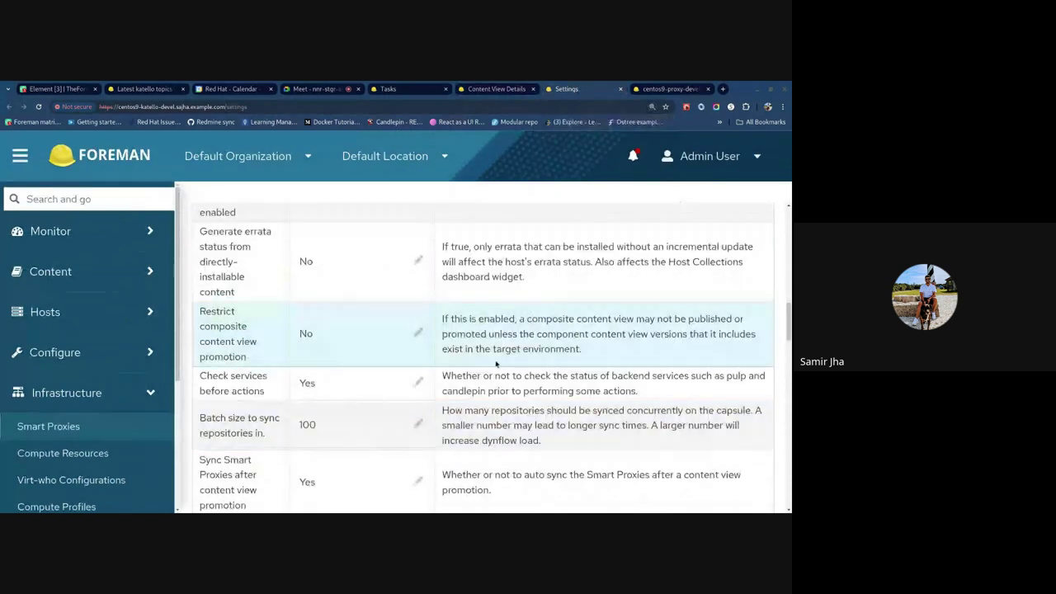
pyautogui.scroll(-10, 388, 396)
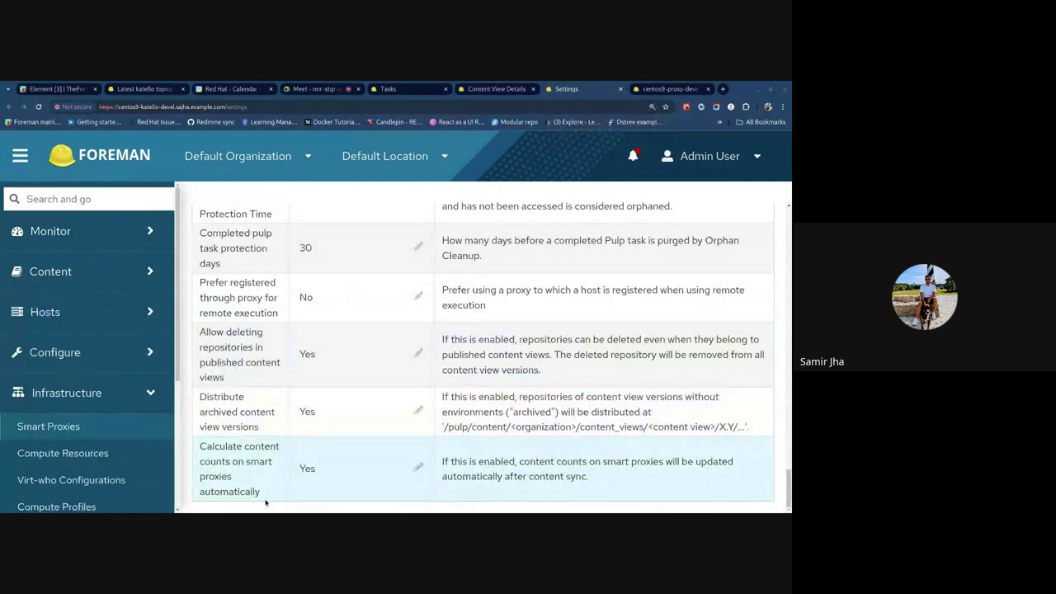
pyautogui.moveTo(261, 493); pyautogui.dragTo(201, 446)
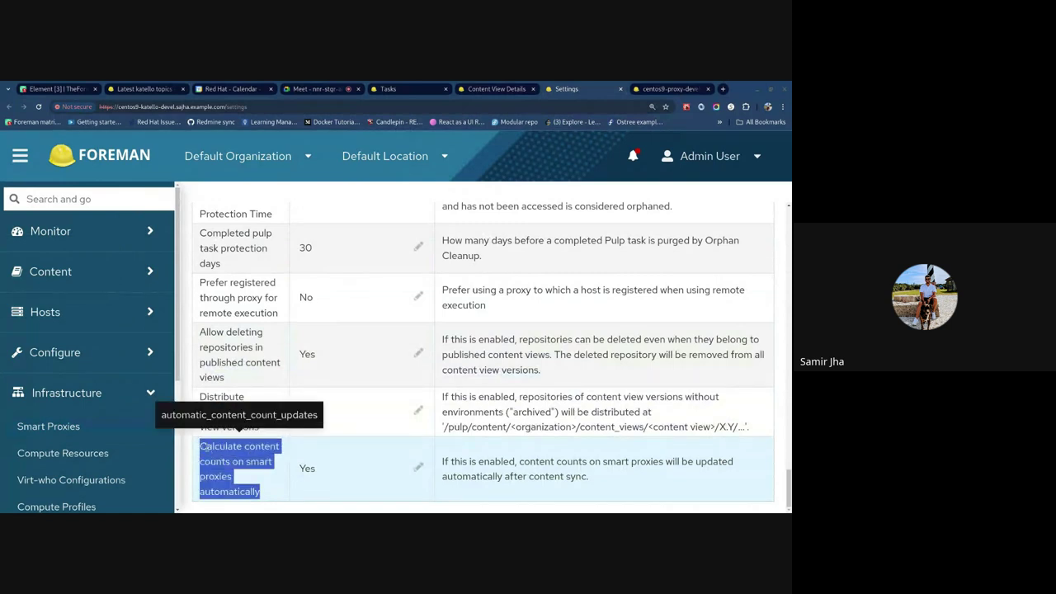
pyautogui.click(265, 479)
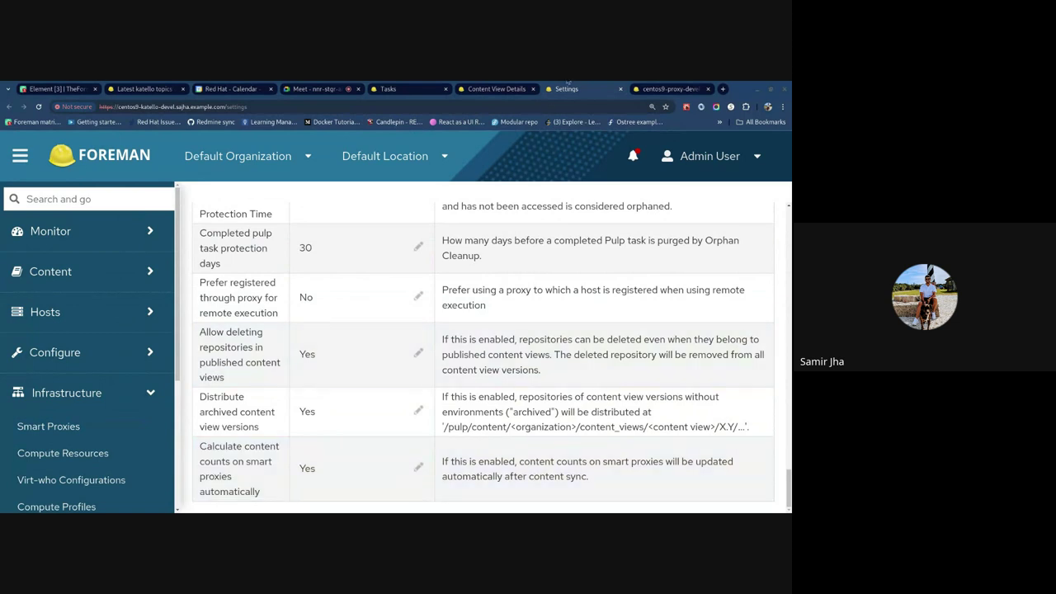
# Switch to the centos9-proxy-devel.sajha.example.com smart proxy's content and expand the test environment to view its content views.
pyautogui.click(658, 90)
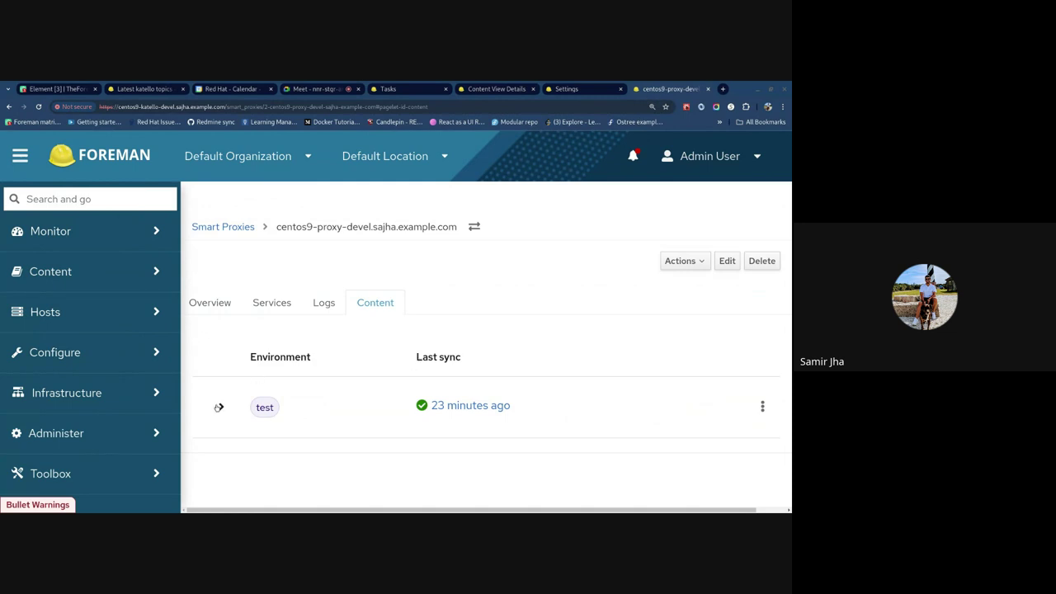
pyautogui.click(219, 407)
pyautogui.scroll(-1, 541, 268)
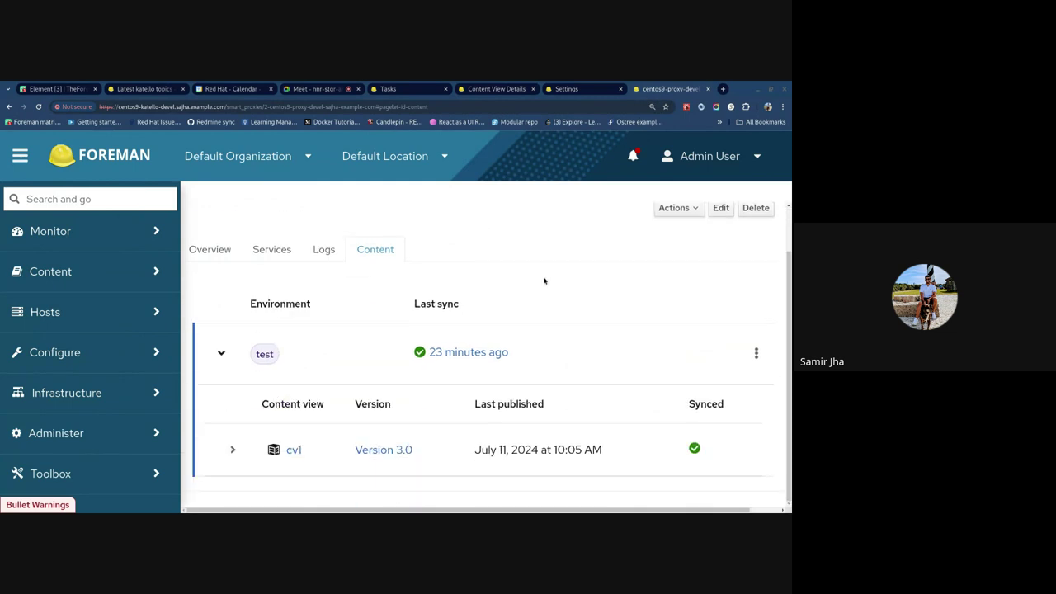
# Expand content view cv1 under the test environment to view its repositories and return to the smart proxy's overview.
pyautogui.click(233, 450)
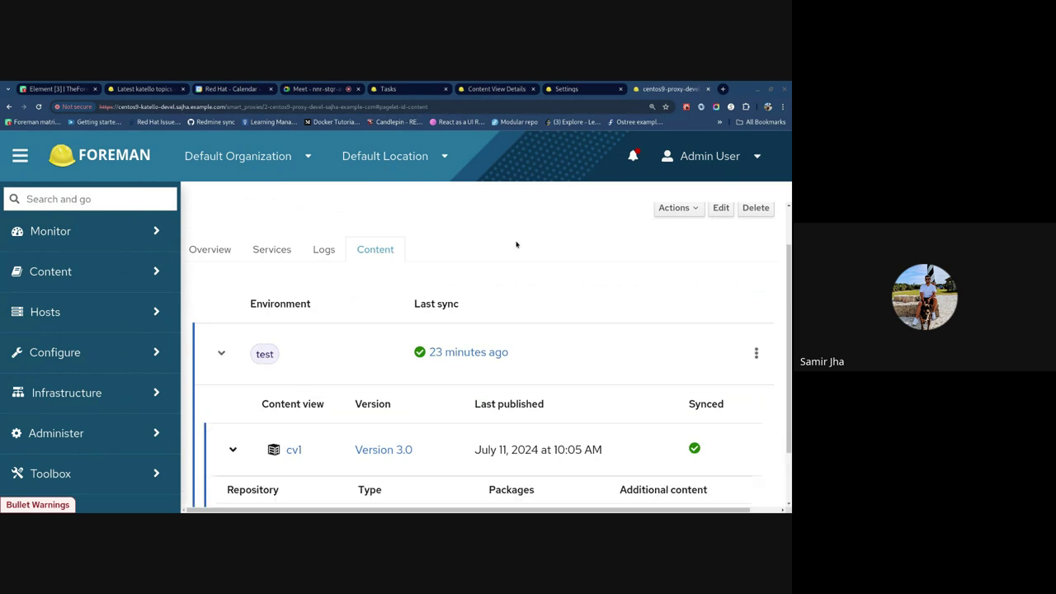
pyautogui.scroll(-1, 456, 254)
pyautogui.scroll(2, 337, 206)
pyautogui.click(213, 302)
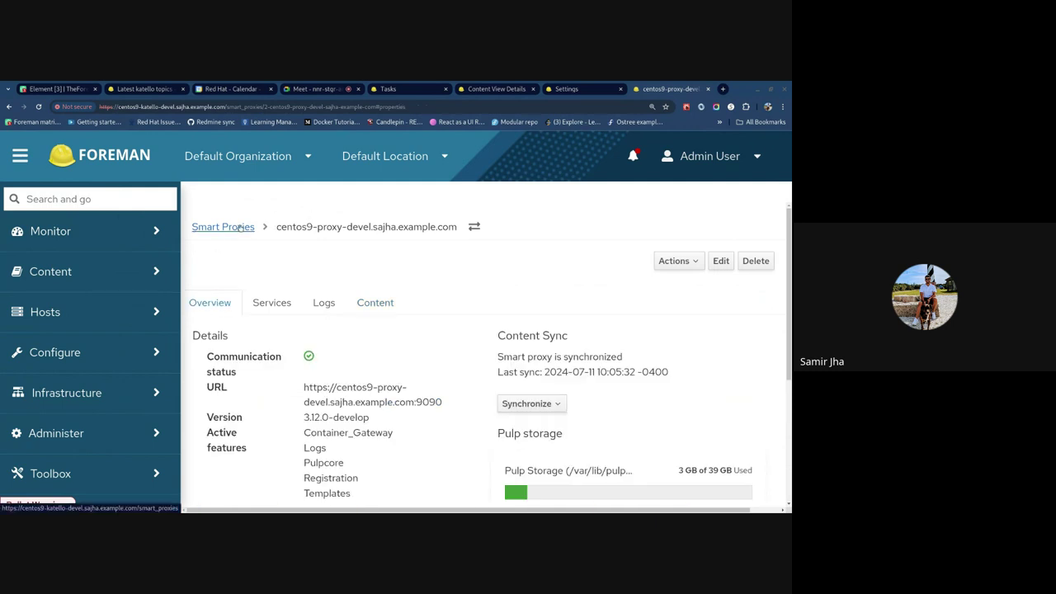
# Reopen centos9-proxy-devel.sajha.example.com from the smart proxy list and expand the test environment and cv1 in its content.
pyautogui.hotkey('ctrl', '-')
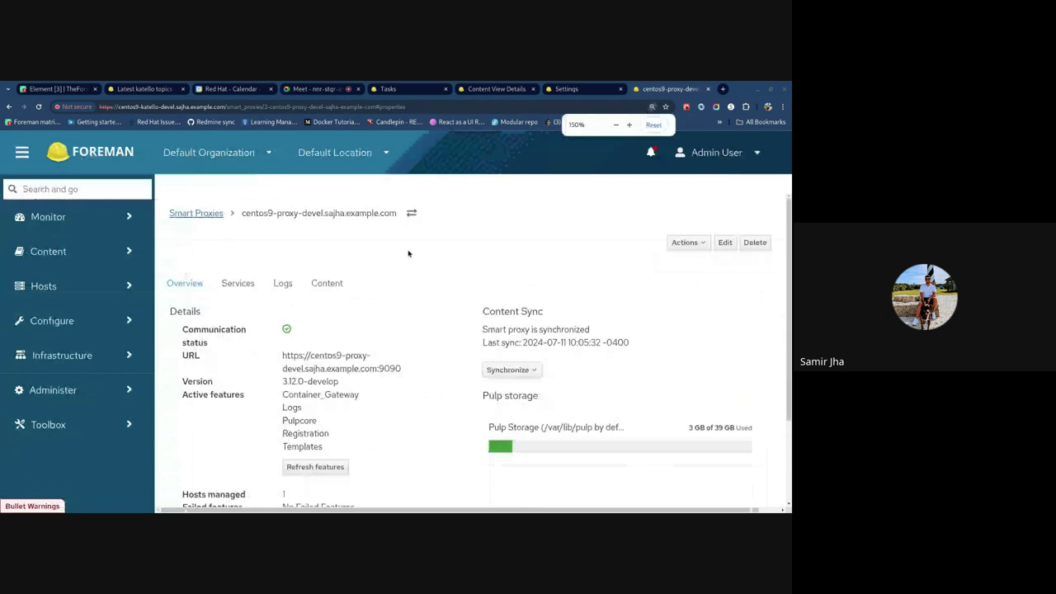
pyautogui.click(186, 214)
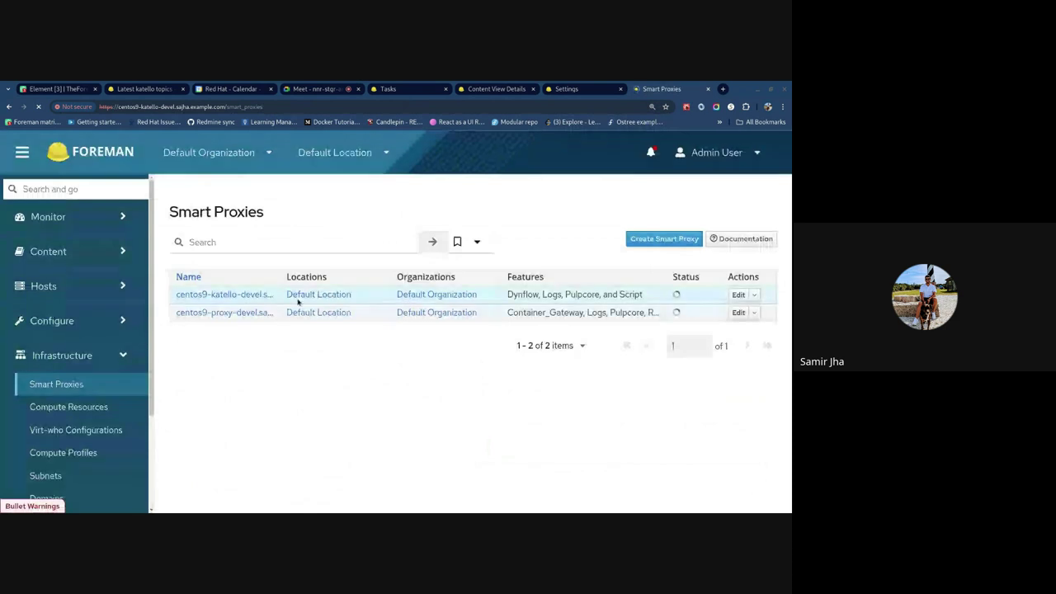
pyautogui.click(235, 313)
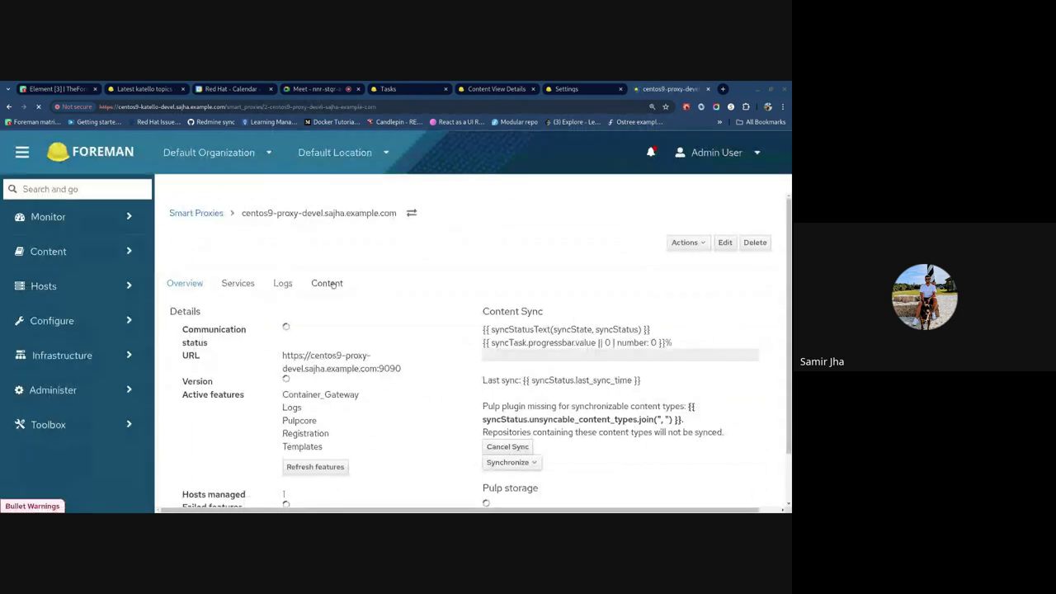
pyautogui.click(328, 283)
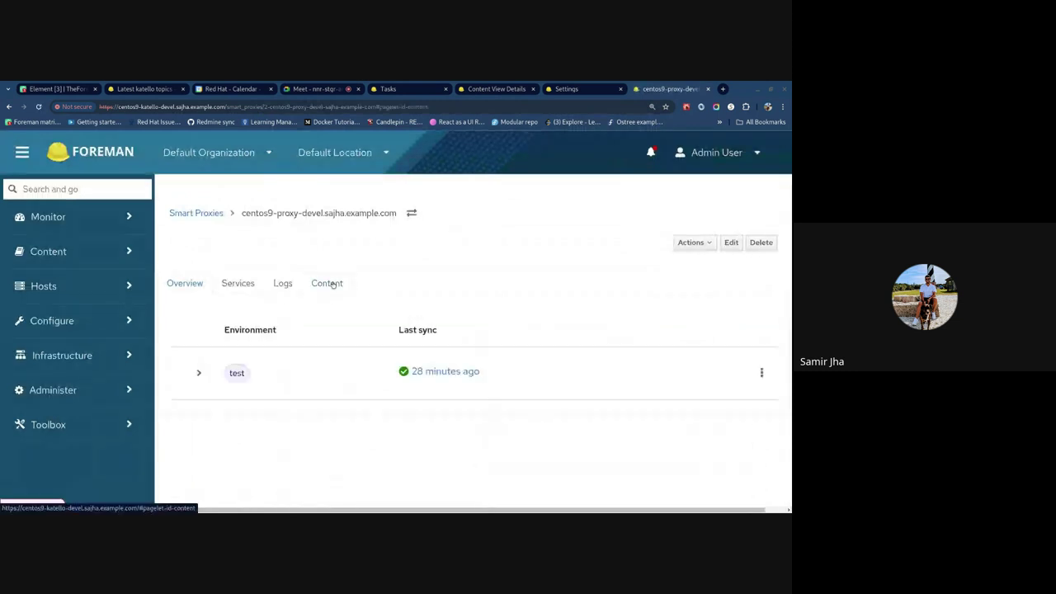
pyautogui.click(199, 372)
pyautogui.click(214, 453)
pyautogui.scroll(-2, 214, 452)
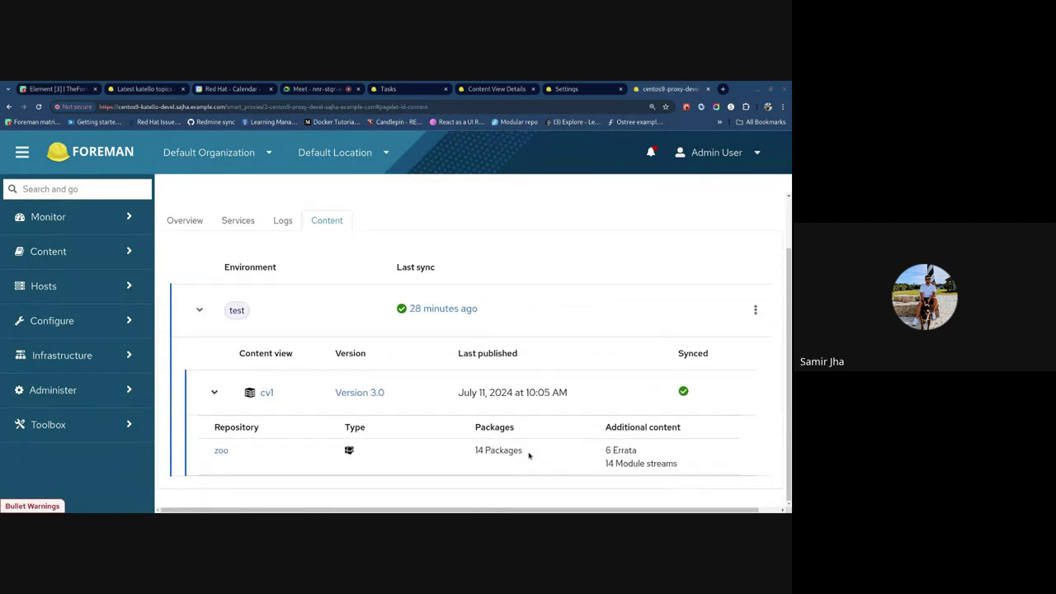
# Highlight the cv1 name and the zoo repository's package, errata and module stream counts on the smart proxy.
pyautogui.moveTo(528, 455); pyautogui.dragTo(468, 457)
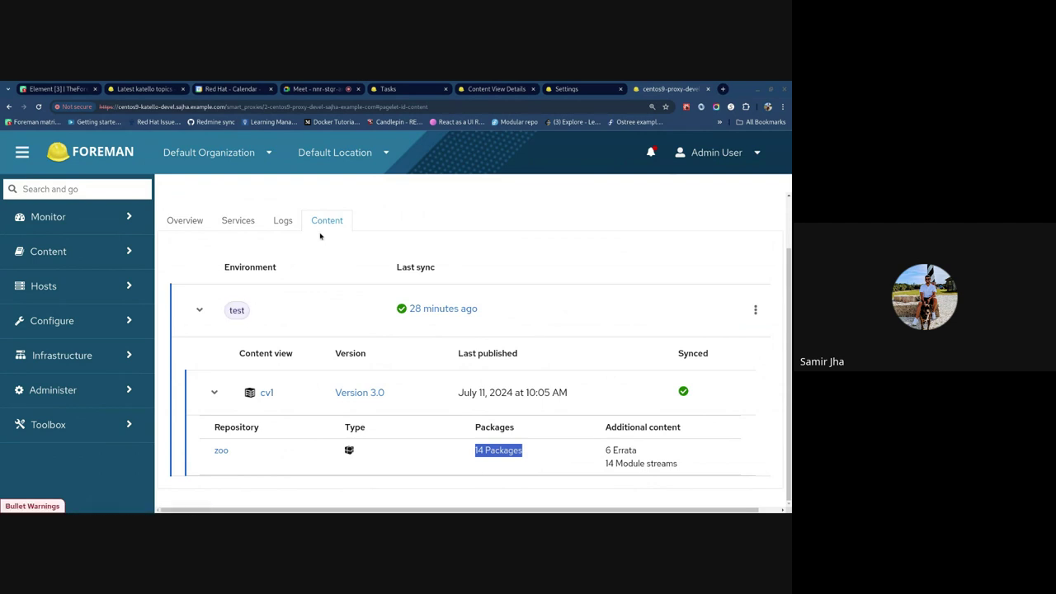
pyautogui.click(274, 398)
pyautogui.moveTo(274, 398); pyautogui.dragTo(258, 397)
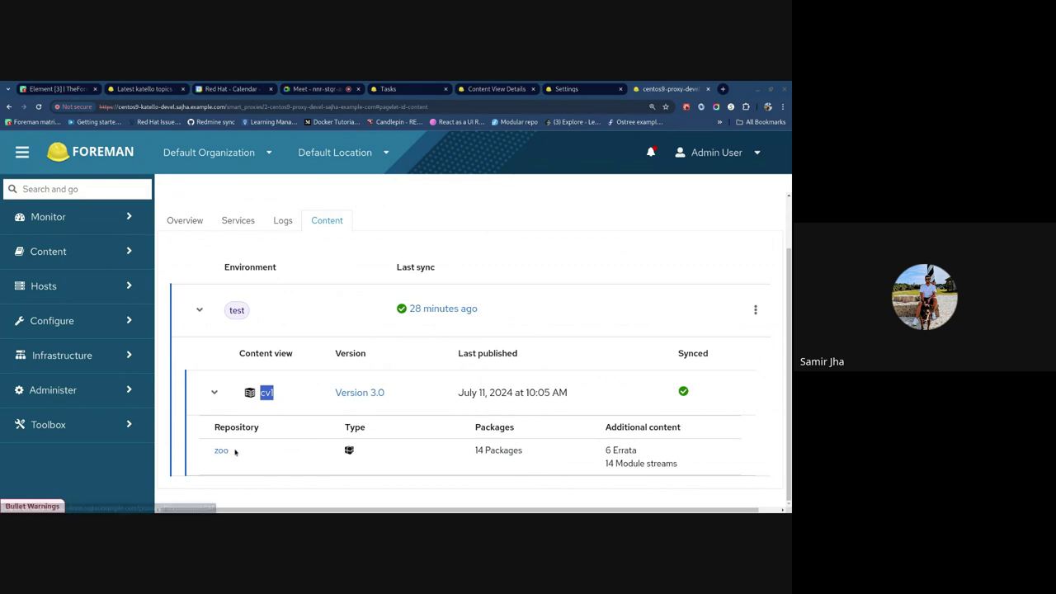
pyautogui.moveTo(467, 451); pyautogui.dragTo(679, 466)
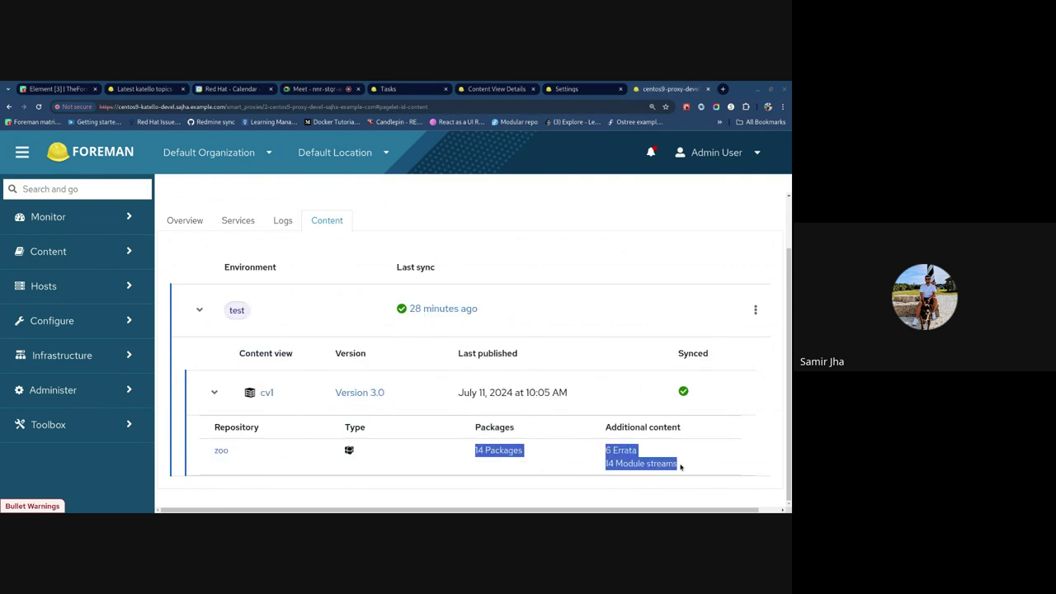
# Switch to the cv1 version list and compare the package and errata counts of Version 3.0.
pyautogui.click(510, 91)
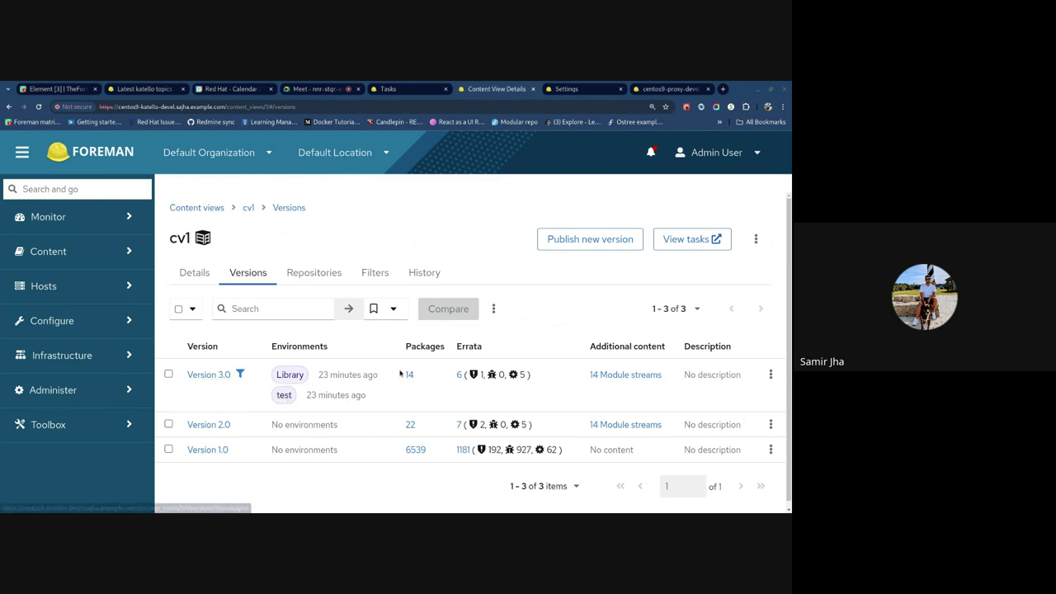
pyautogui.moveTo(402, 376); pyautogui.dragTo(469, 377)
pyautogui.click(558, 380)
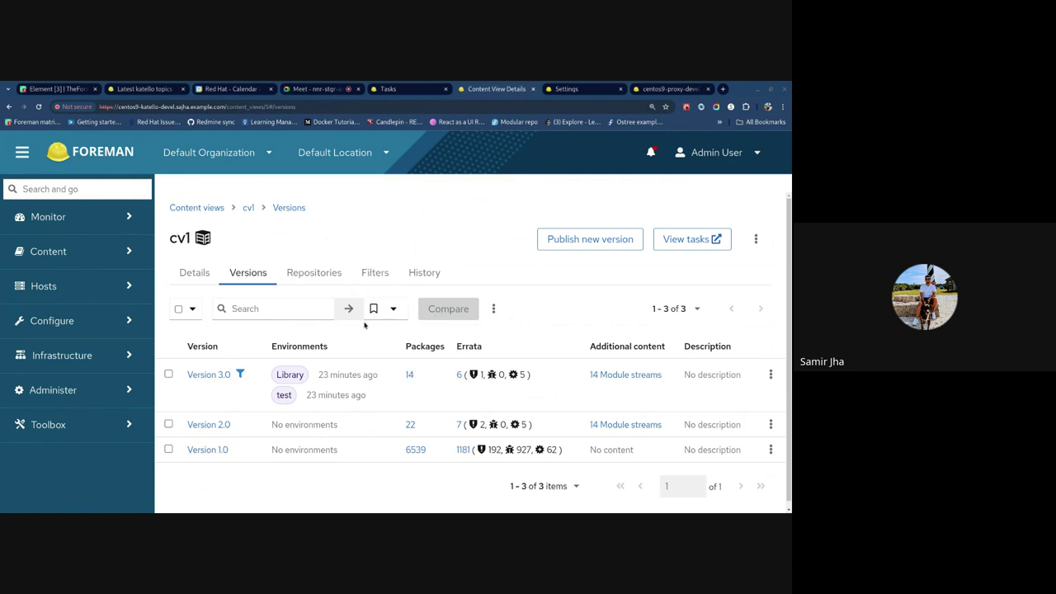
# Locate and highlight the latest cv1 publish, smart proxy synchronization and Update Content Counts tasks in the task list.
pyautogui.click(409, 89)
pyautogui.scroll(-10, 352, 310)
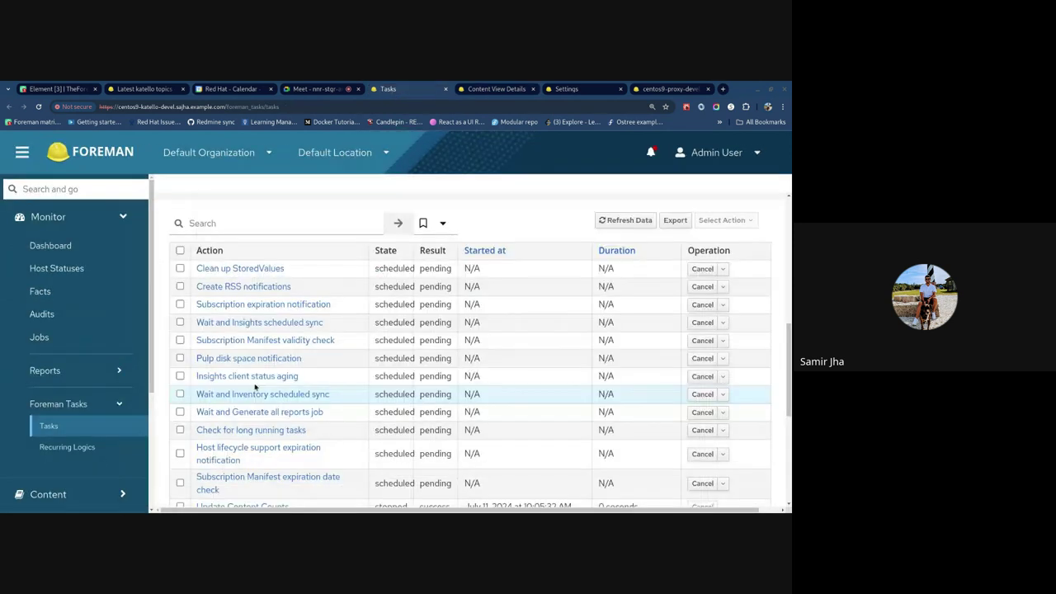
pyautogui.scroll(-5, 255, 387)
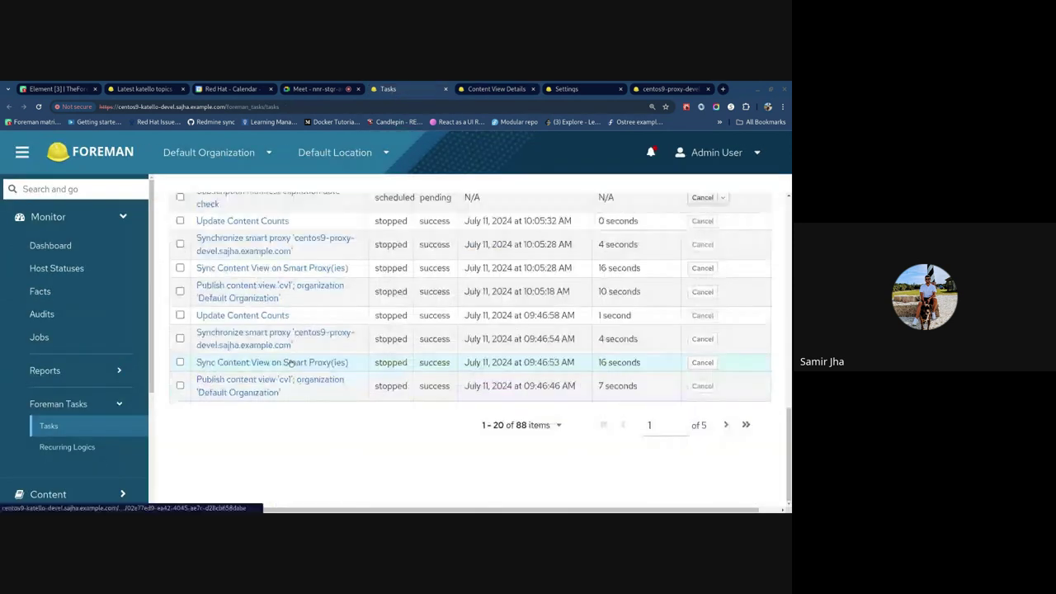
pyautogui.tripleClick(293, 301)
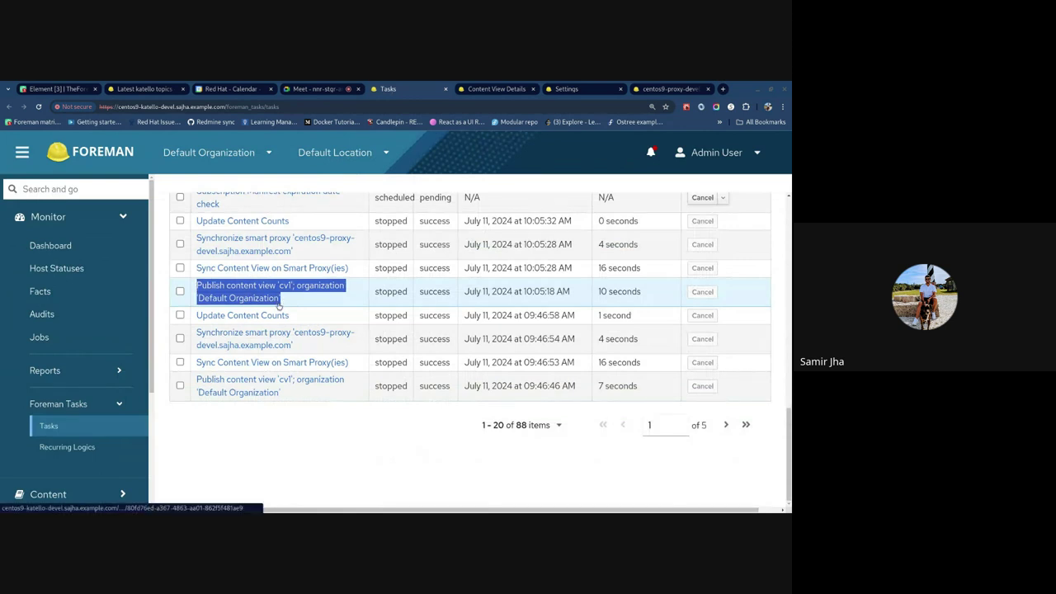
pyautogui.scroll(1, 280, 305)
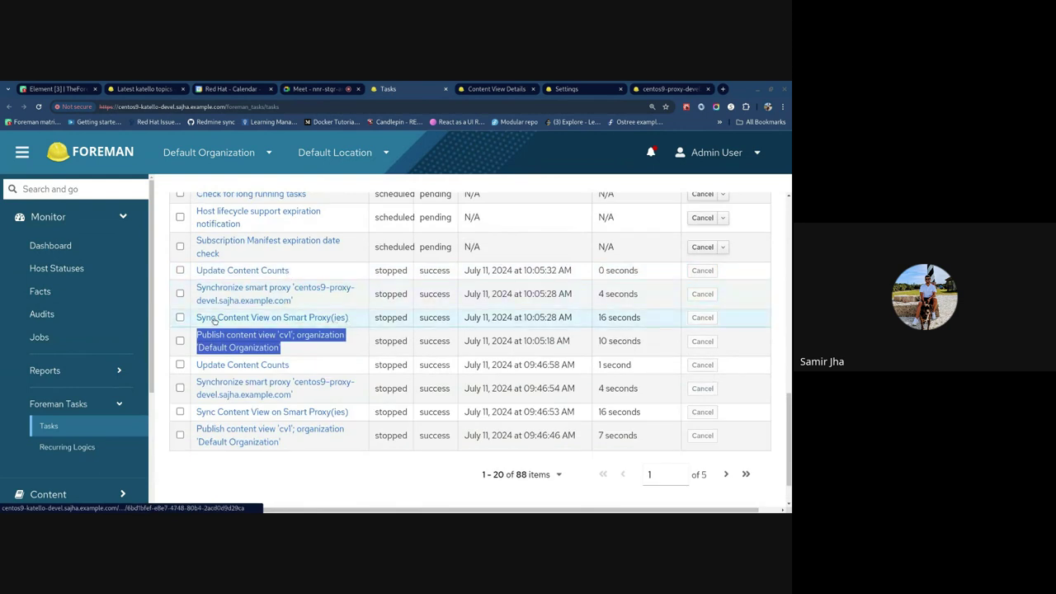
pyautogui.moveTo(313, 301); pyautogui.dragTo(295, 287)
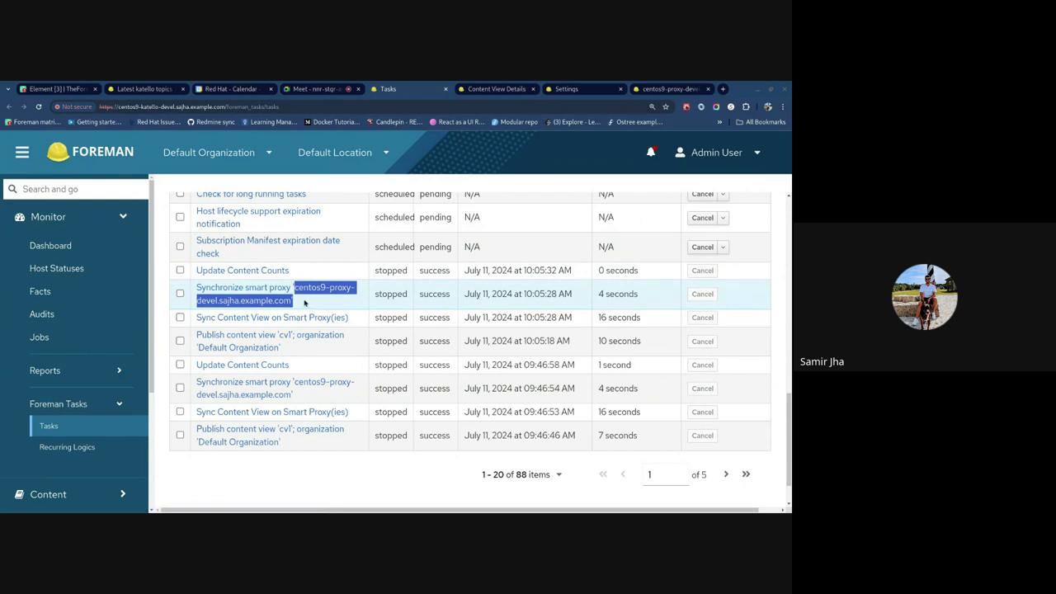
pyautogui.click(304, 302)
pyautogui.moveTo(290, 272); pyautogui.dragTo(197, 269)
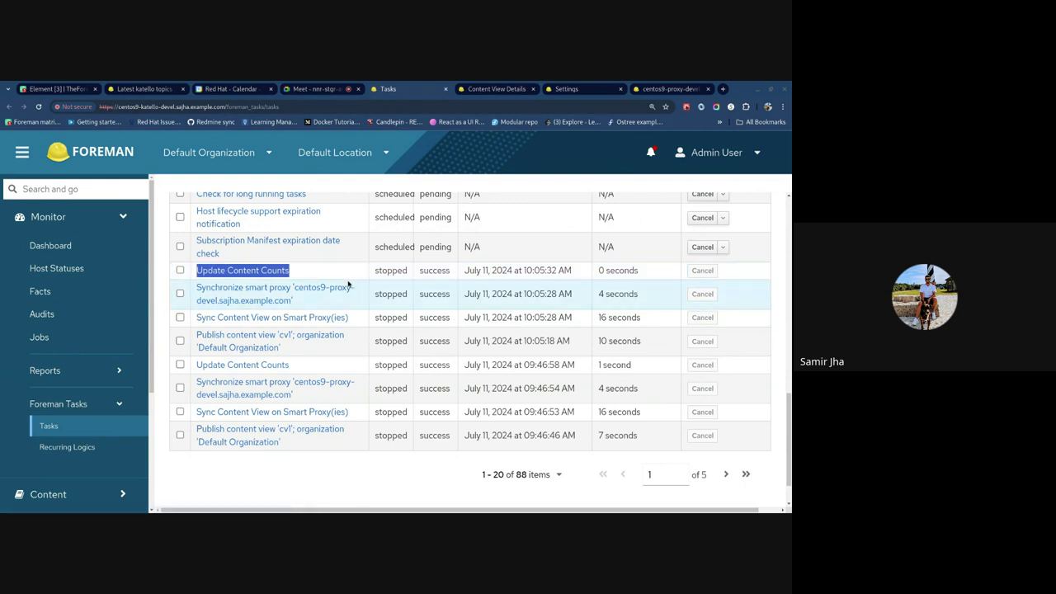
# Review the zoo package count on the smart proxy and highlight the "Calculate content counts on smart proxies automatically" setting.
pyautogui.click(664, 88)
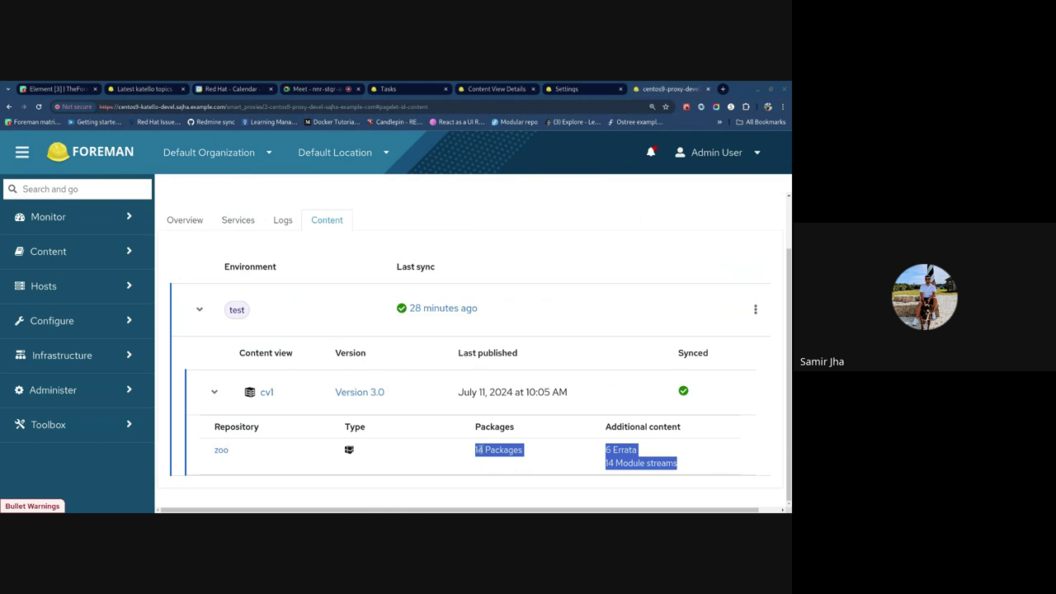
pyautogui.moveTo(456, 457); pyautogui.dragTo(528, 452)
pyautogui.click(588, 220)
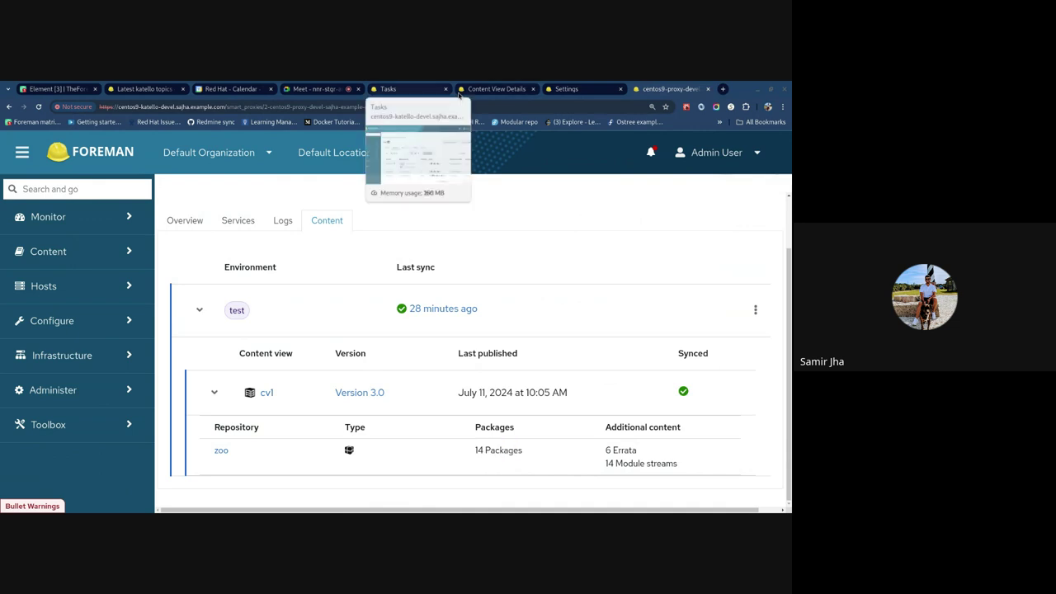
pyautogui.click(585, 88)
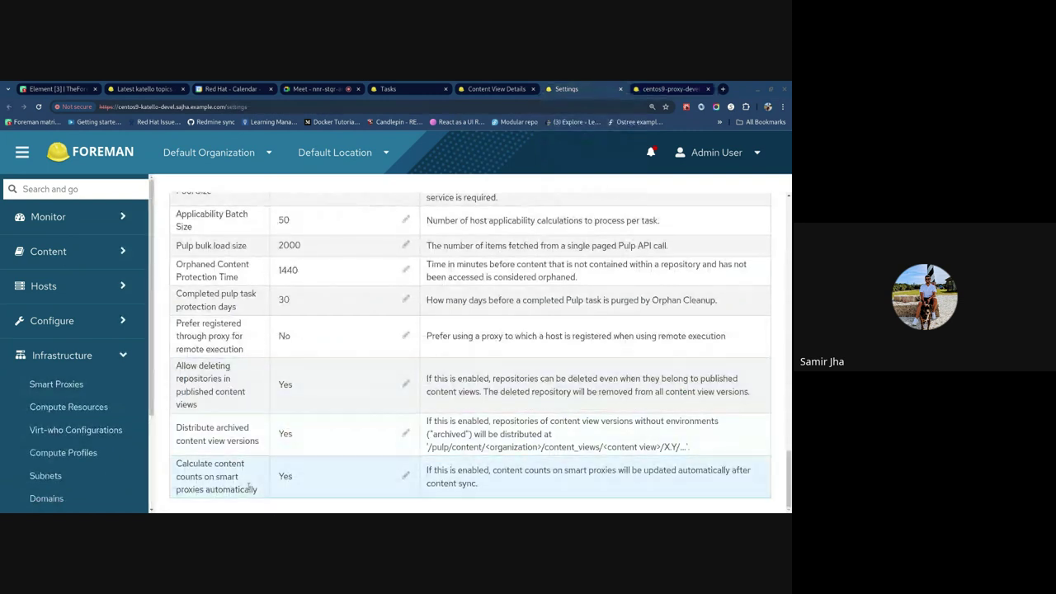
pyautogui.moveTo(258, 493); pyautogui.dragTo(174, 462)
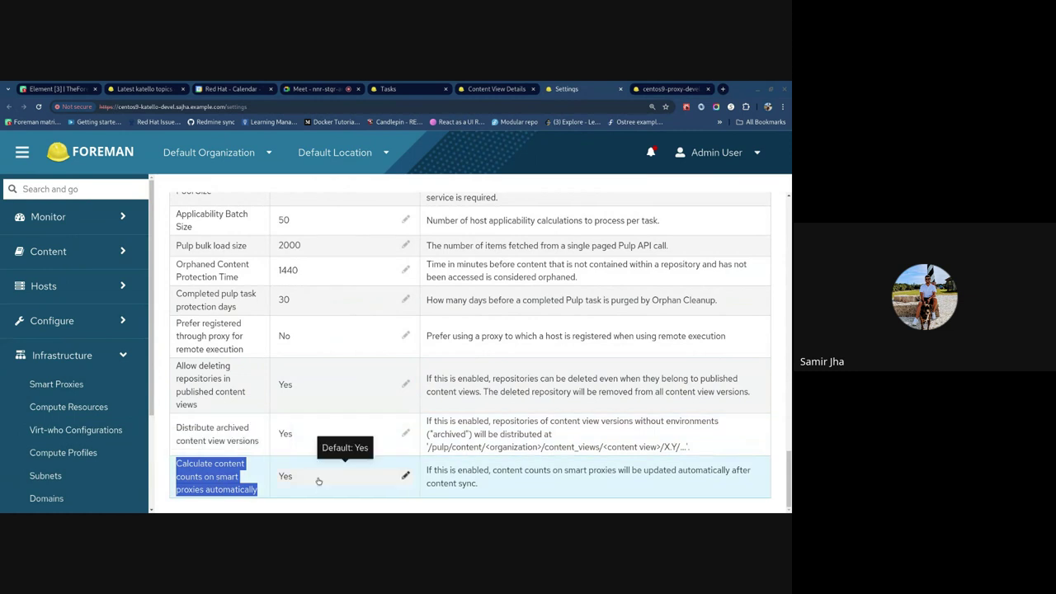
# Remove the * RPM rule from the test filter of content view cv1.
pyautogui.click(489, 89)
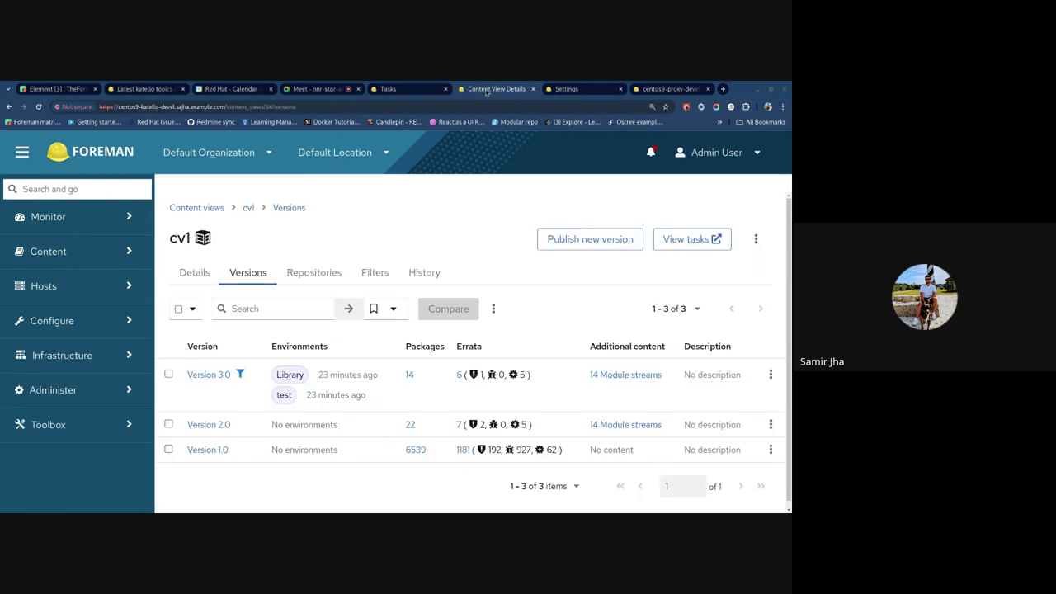
pyautogui.click(374, 272)
pyautogui.click(776, 372)
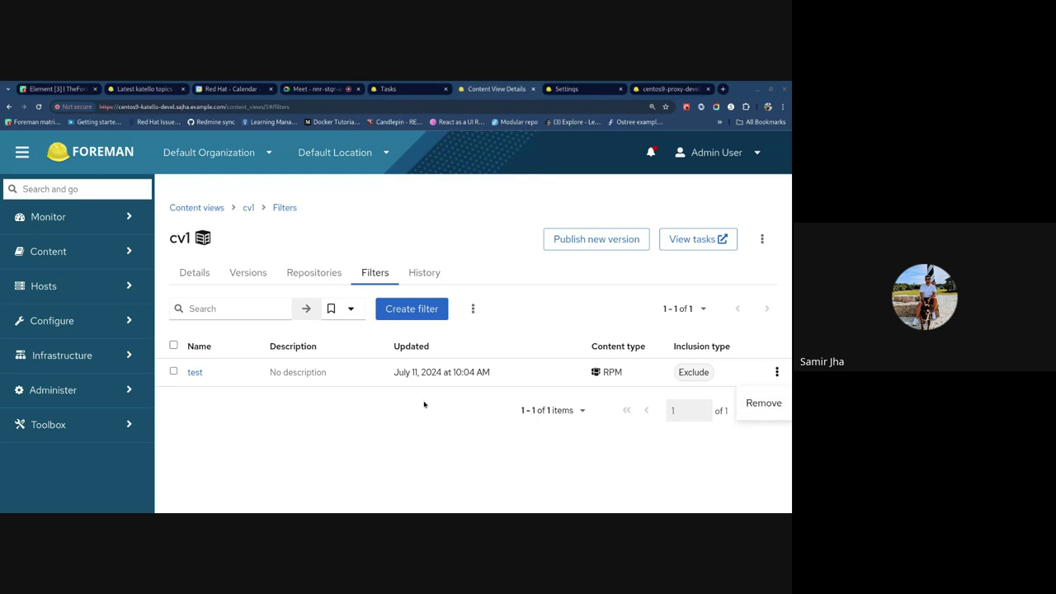
pyautogui.click(195, 373)
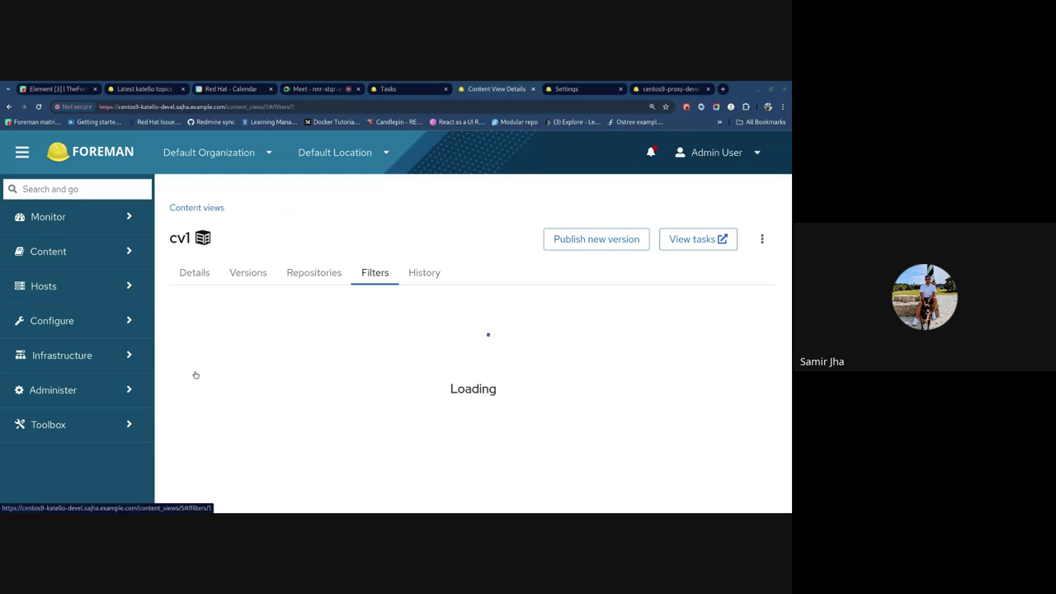
pyautogui.scroll(-3, 278, 382)
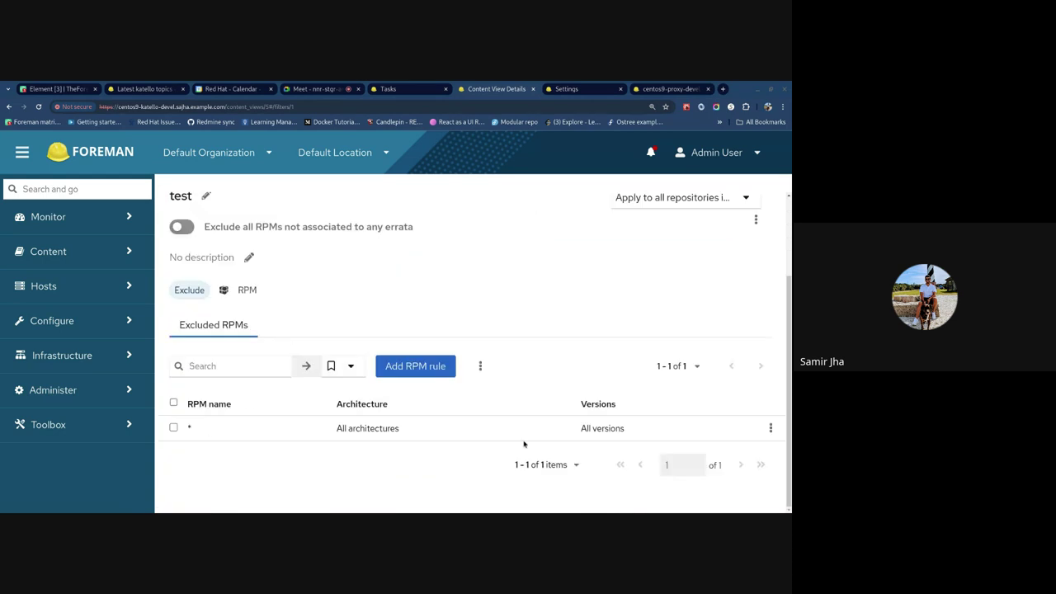
pyautogui.click(770, 428)
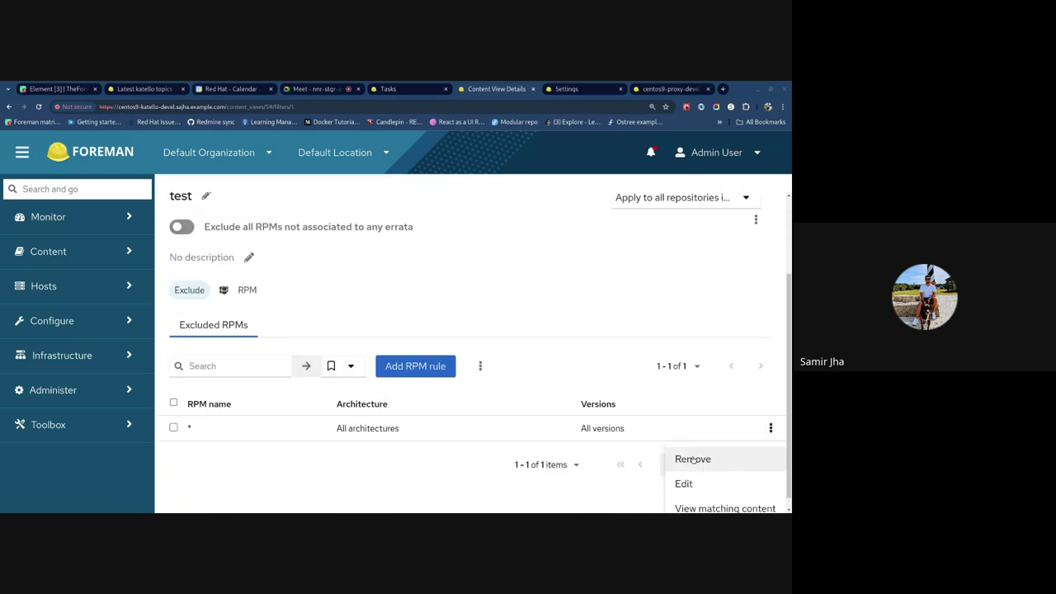
pyautogui.click(692, 458)
pyautogui.click(752, 178)
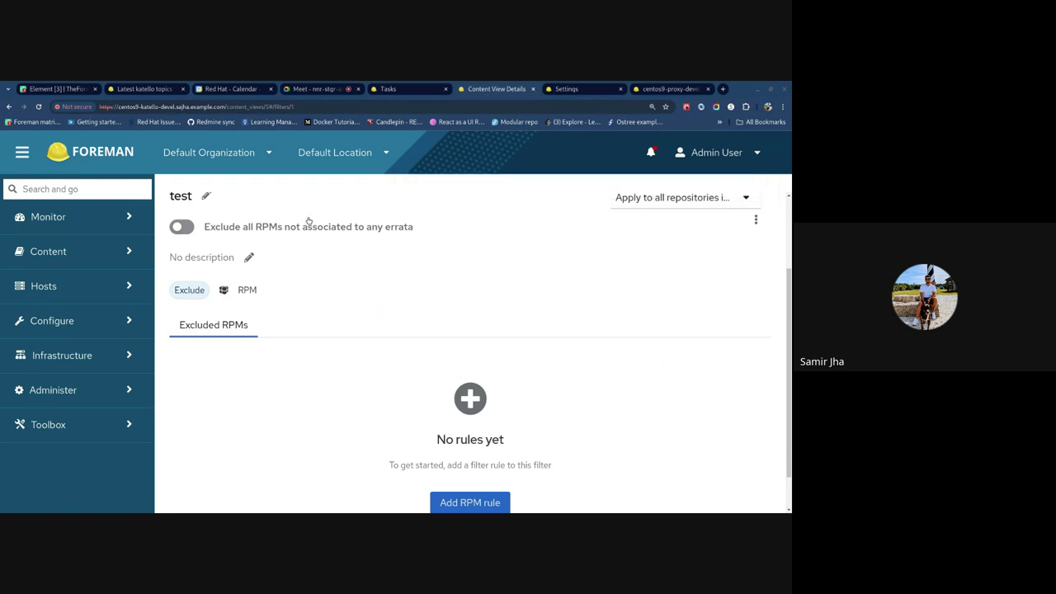
pyautogui.scroll(1, 338, 272)
pyautogui.scroll(2, 338, 268)
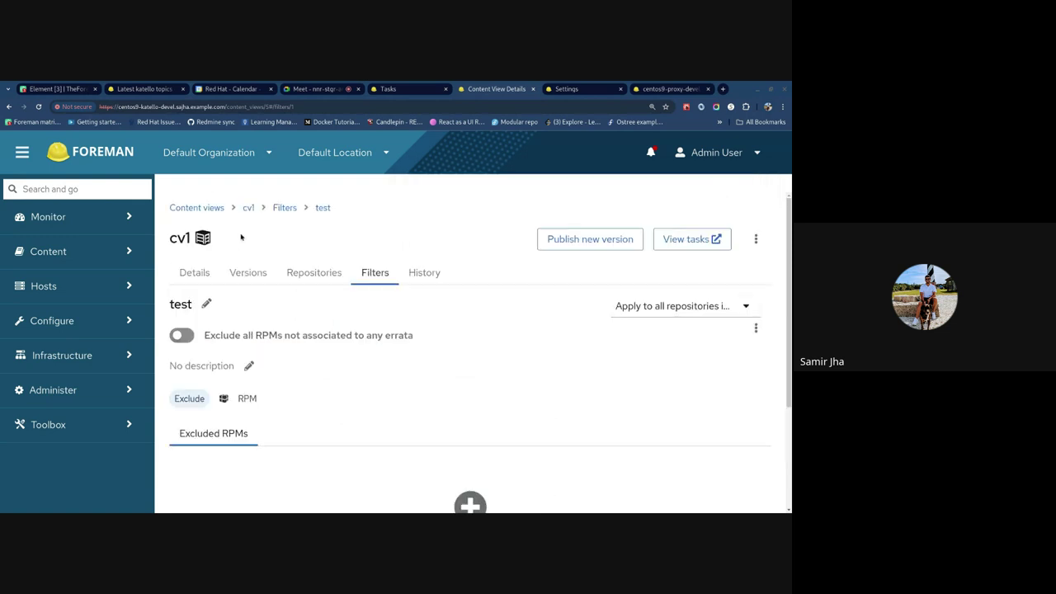
# Publish a new version of content view cv1 and promote it to the test environment.
pyautogui.click(245, 278)
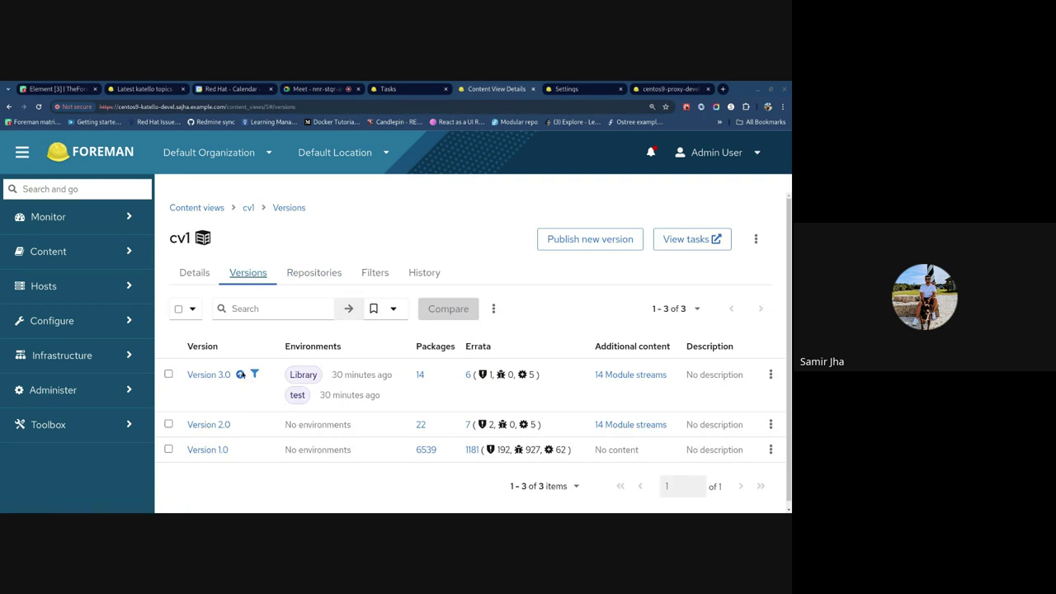
pyautogui.click(588, 239)
pyautogui.scroll(-1, 495, 346)
pyautogui.click(321, 442)
pyautogui.scroll(-2, 459, 341)
pyautogui.click(375, 424)
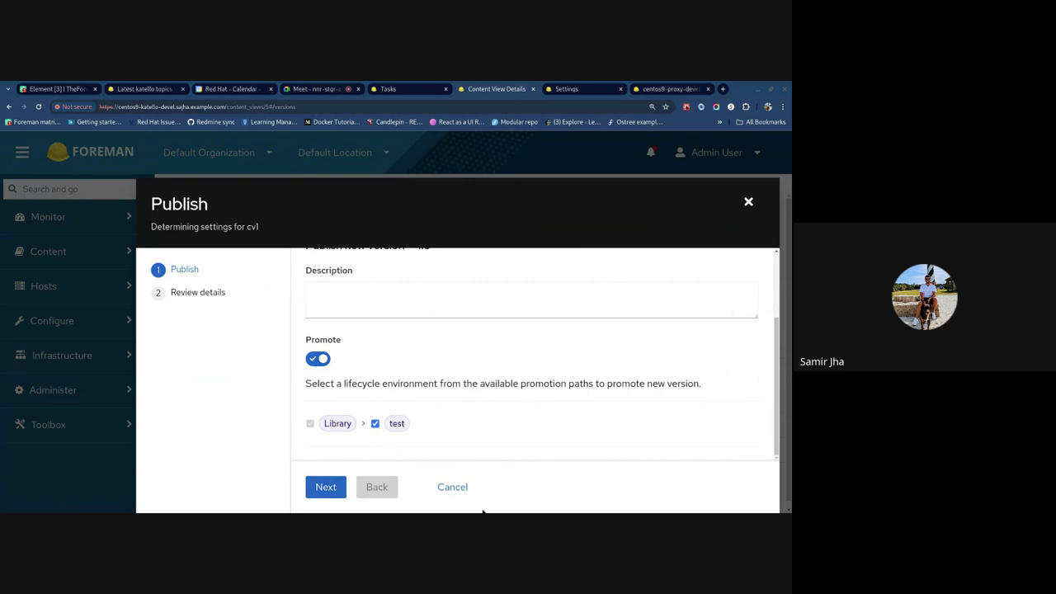
pyautogui.click(332, 491)
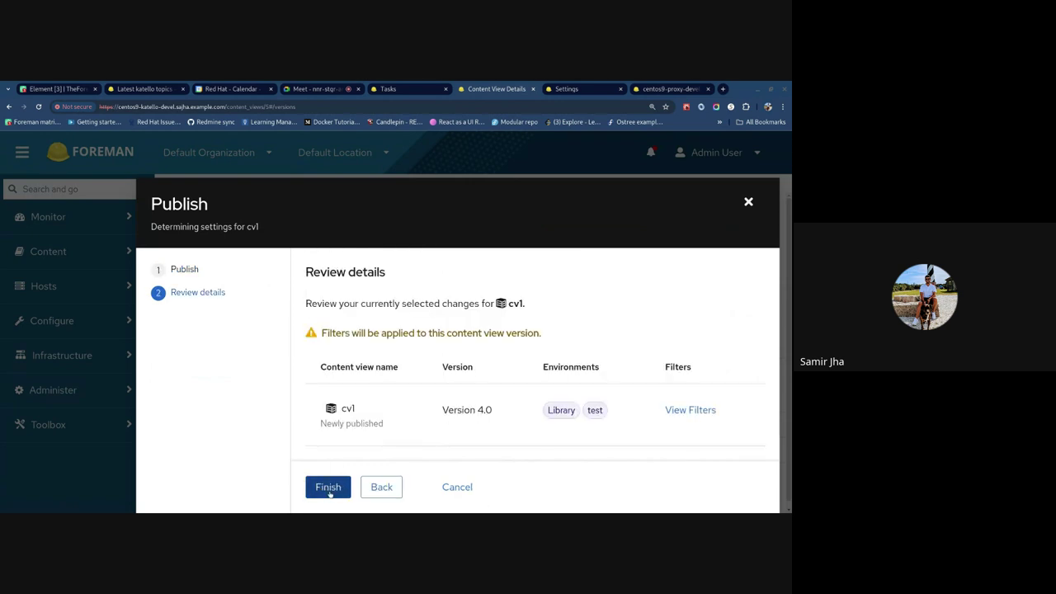
pyautogui.click(340, 495)
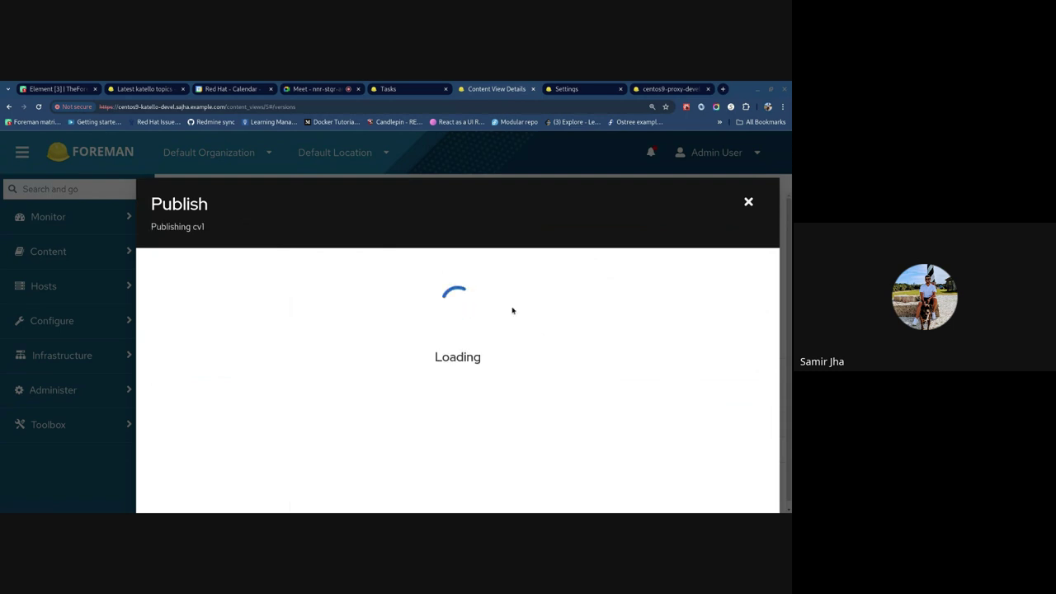
# Reload the task list and follow the progress of the newest cv1 publish, smart proxy synchronization and Update Content Counts tasks.
pyautogui.click(404, 89)
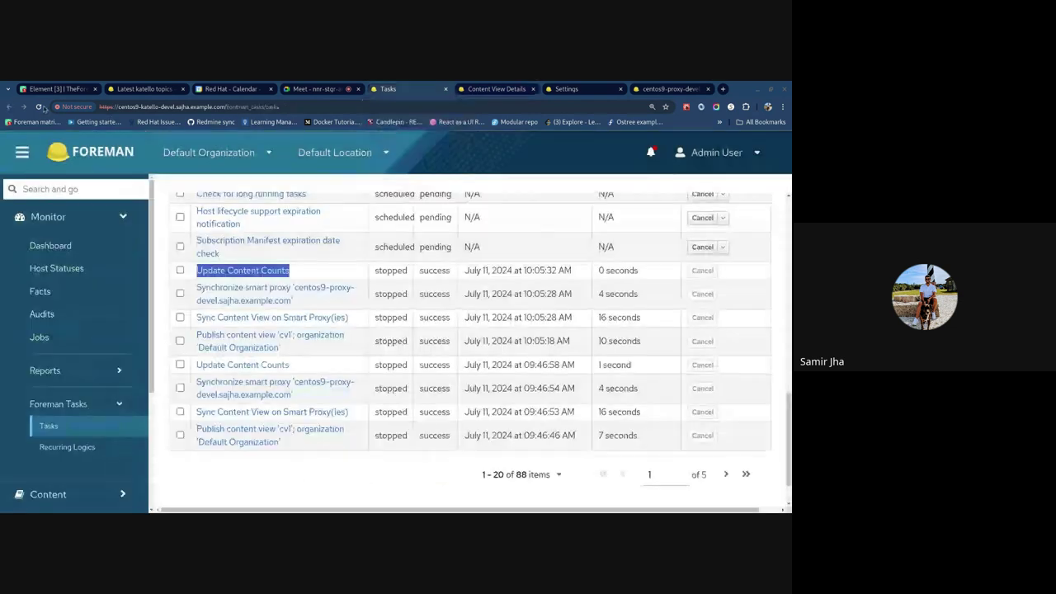
pyautogui.click(39, 108)
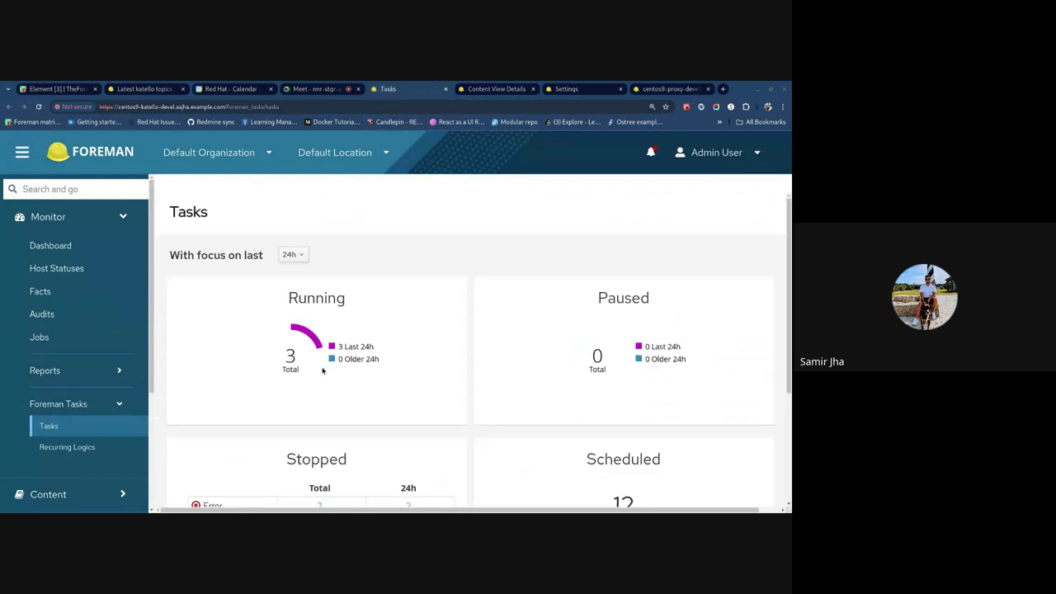
pyautogui.scroll(-6, 296, 351)
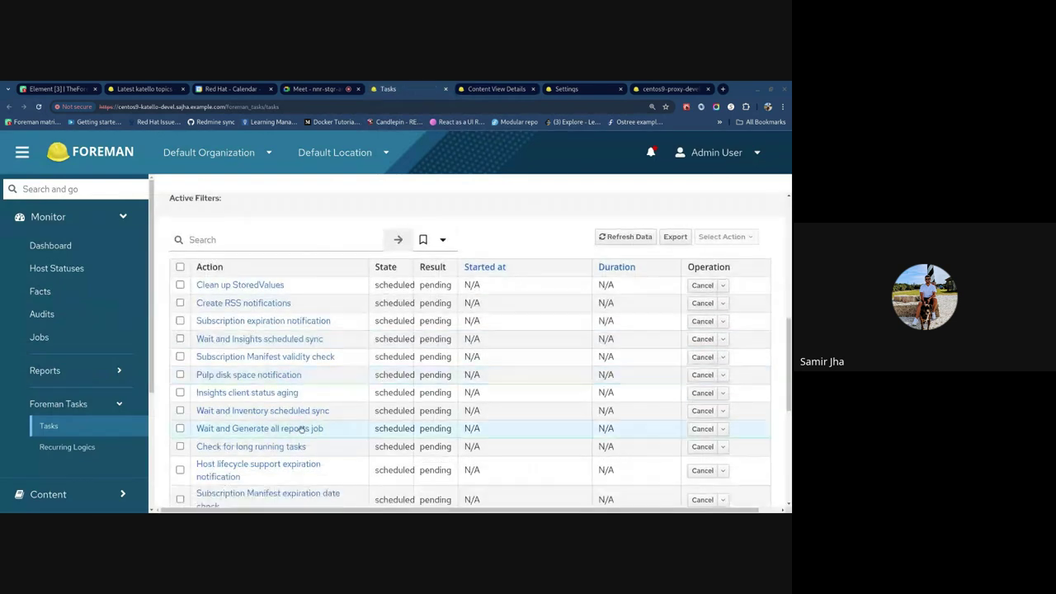
pyautogui.scroll(-1, 347, 322)
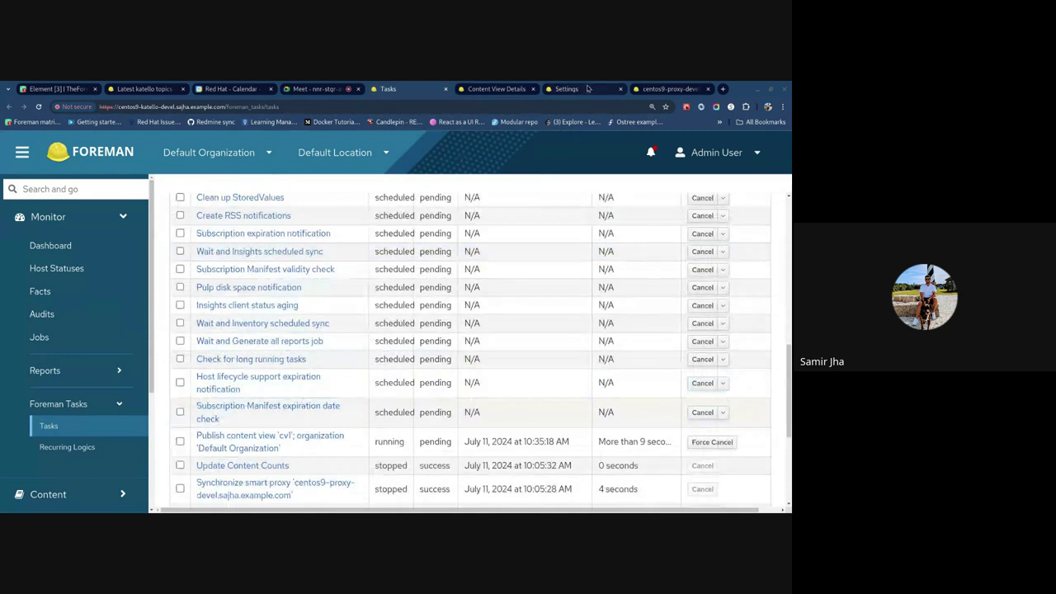
pyautogui.click(496, 88)
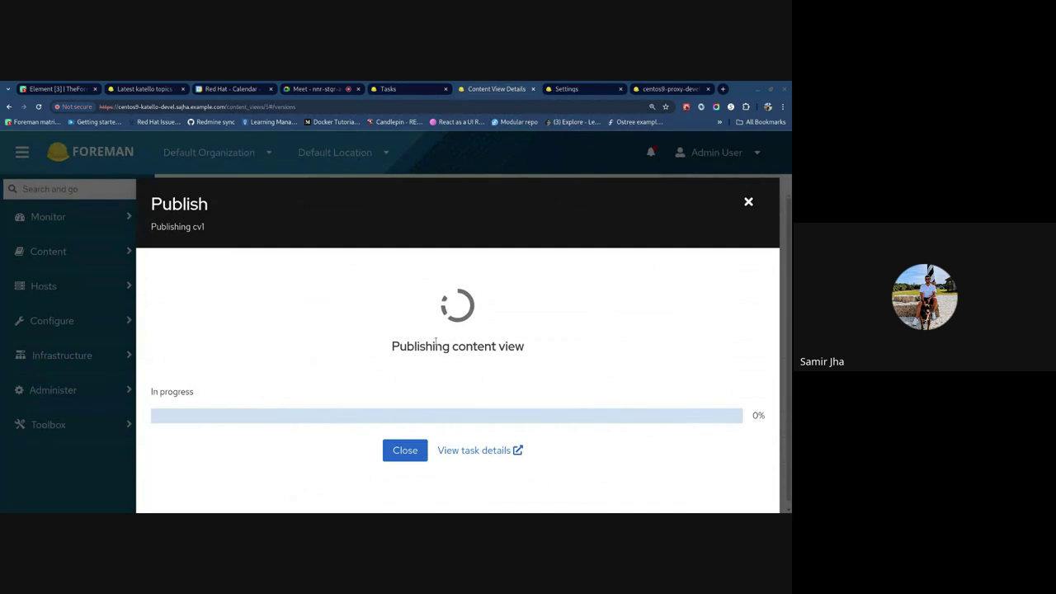
pyautogui.click(416, 88)
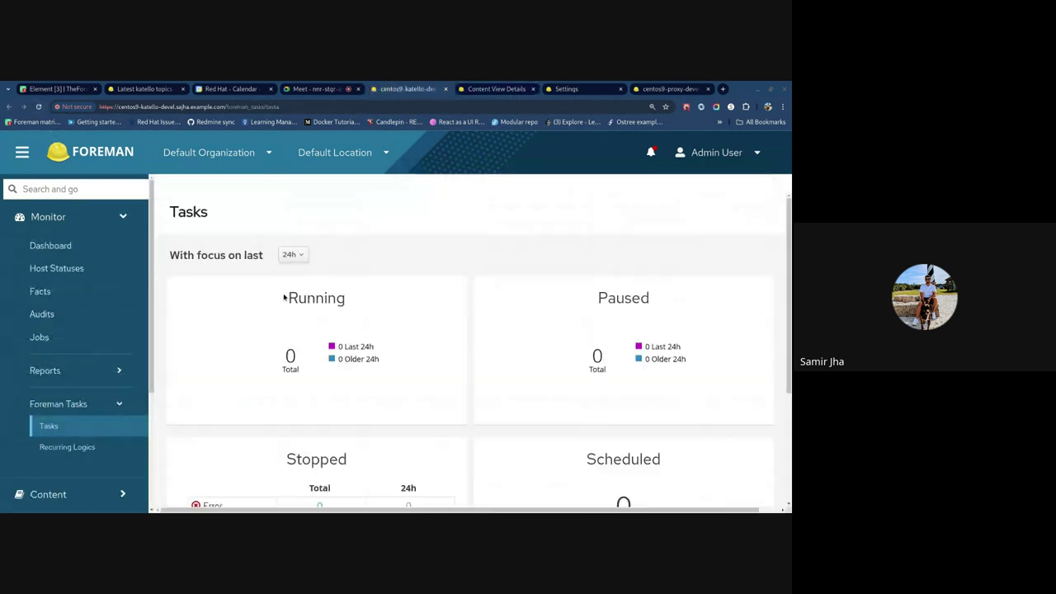
pyautogui.scroll(-10, 260, 343)
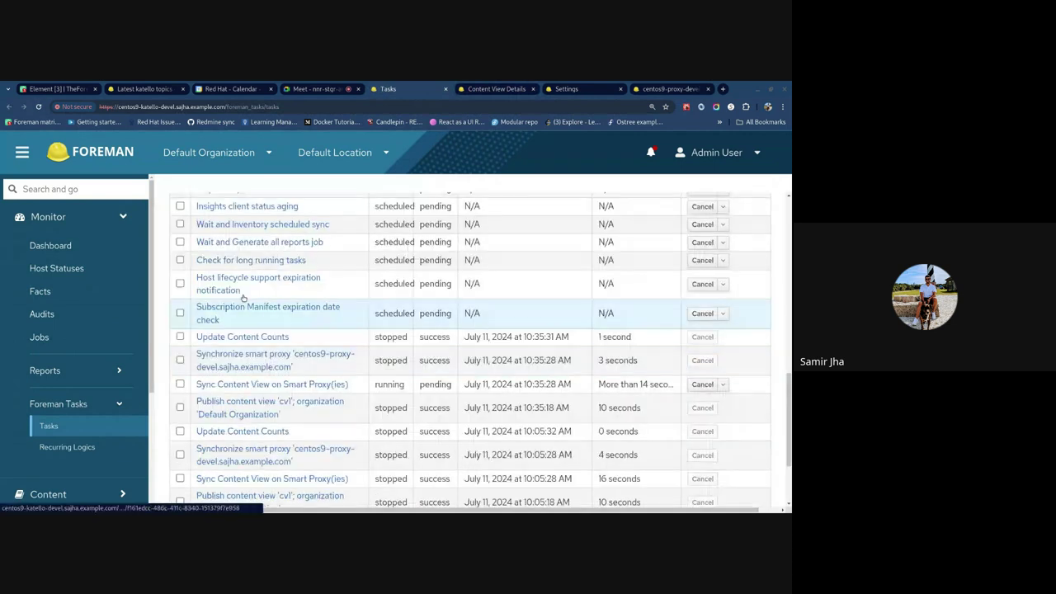
pyautogui.scroll(-2, 243, 298)
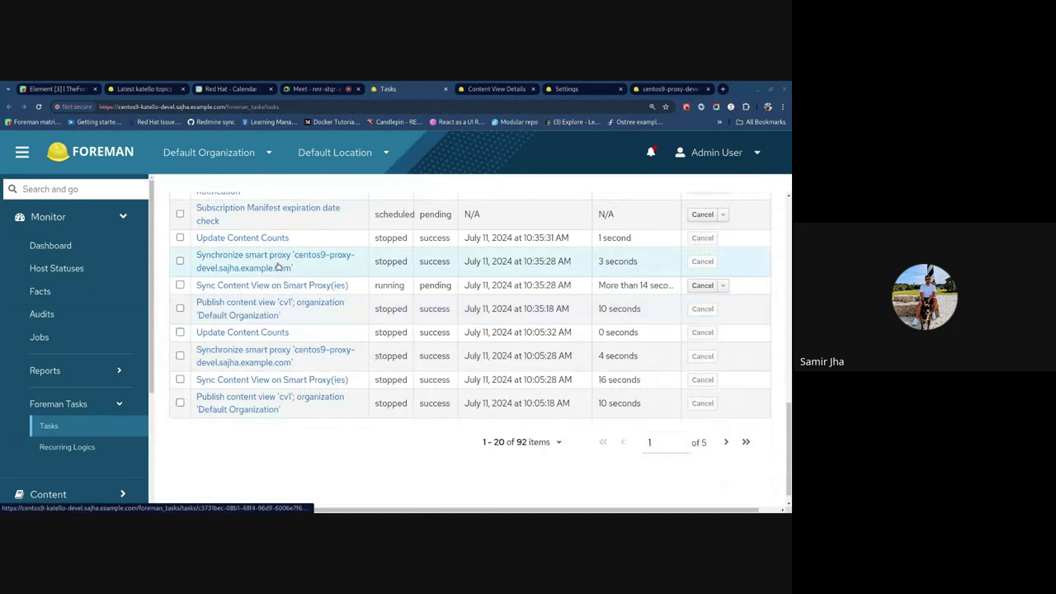
# Open the version list of content view cv1 and highlight the package count of Version 4.0.
pyautogui.click(509, 89)
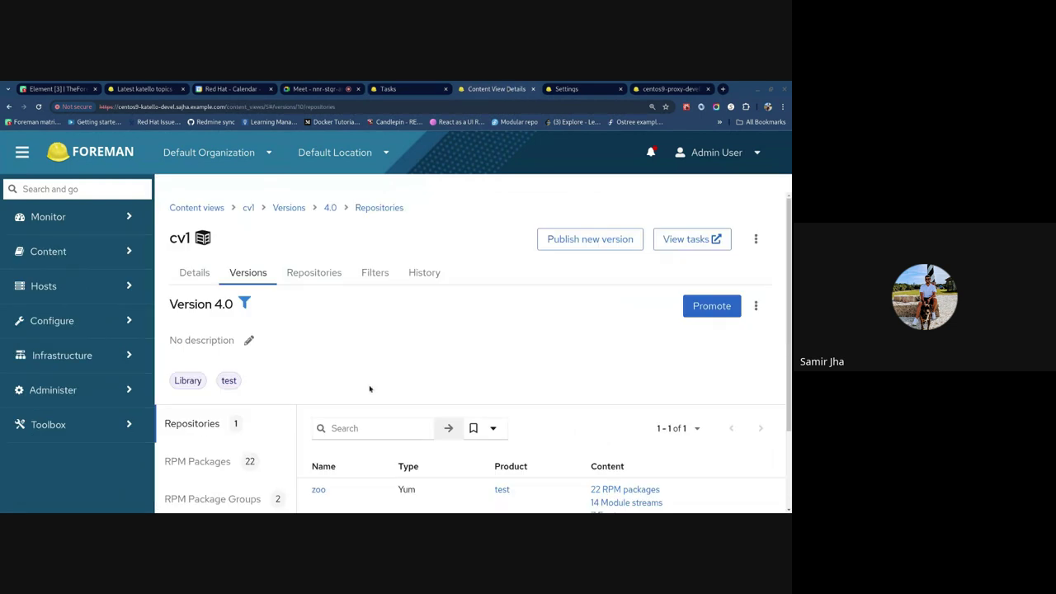
pyautogui.click(289, 208)
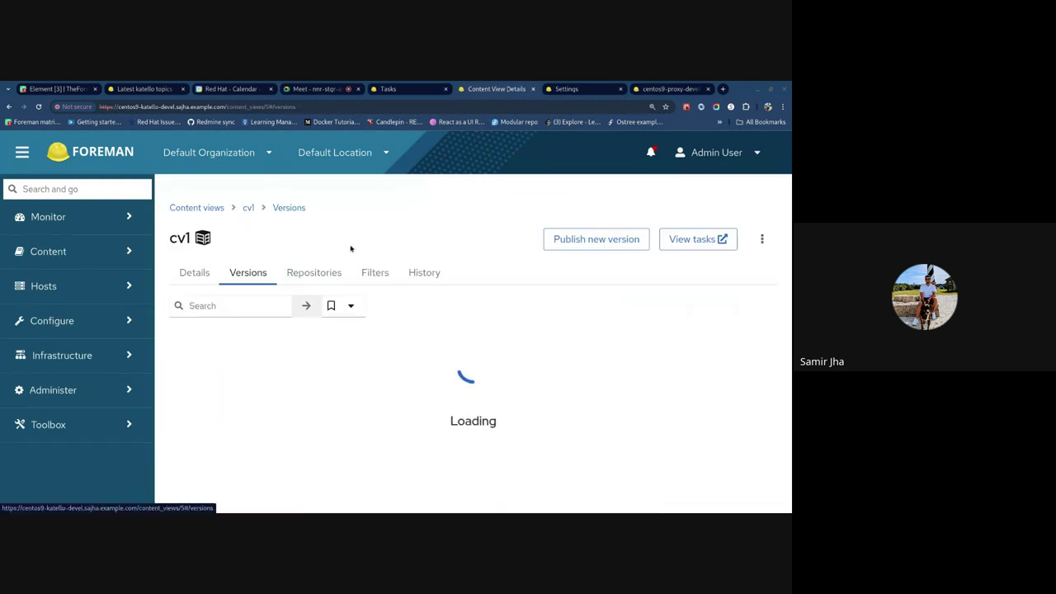
pyautogui.scroll(-1, 412, 346)
pyautogui.doubleClick(415, 346)
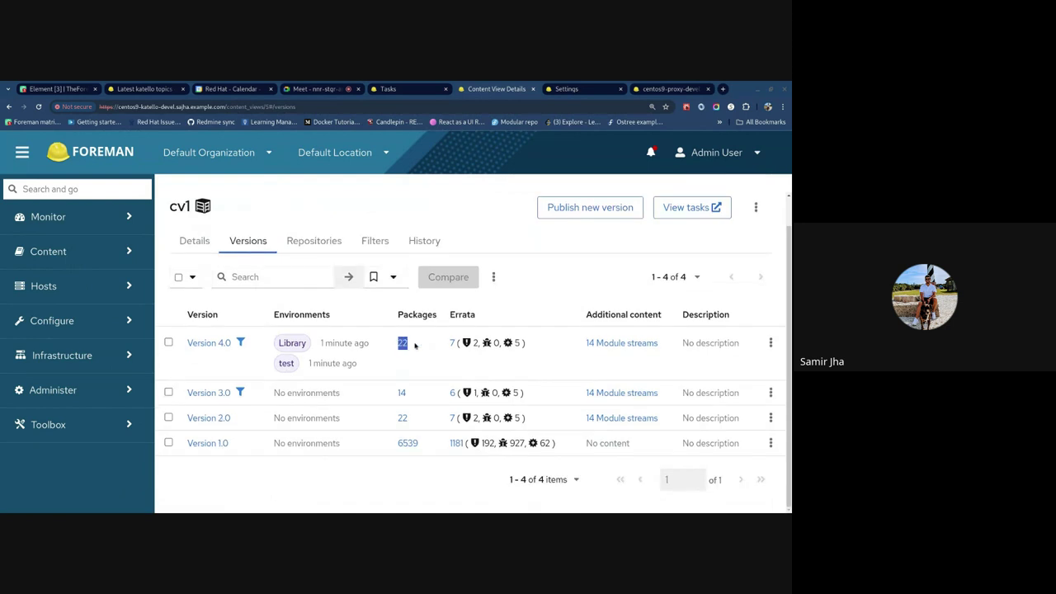
# Reload the smart proxy's content page and expand the test environment and cv1 to check the zoo repository's content counts.
pyautogui.click(662, 89)
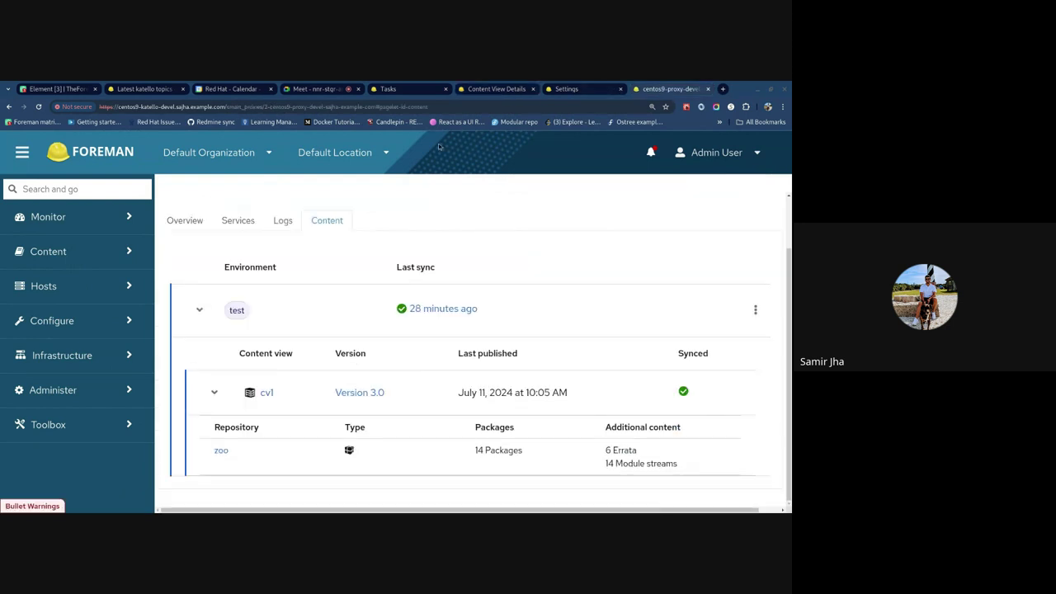
pyautogui.press('F5')
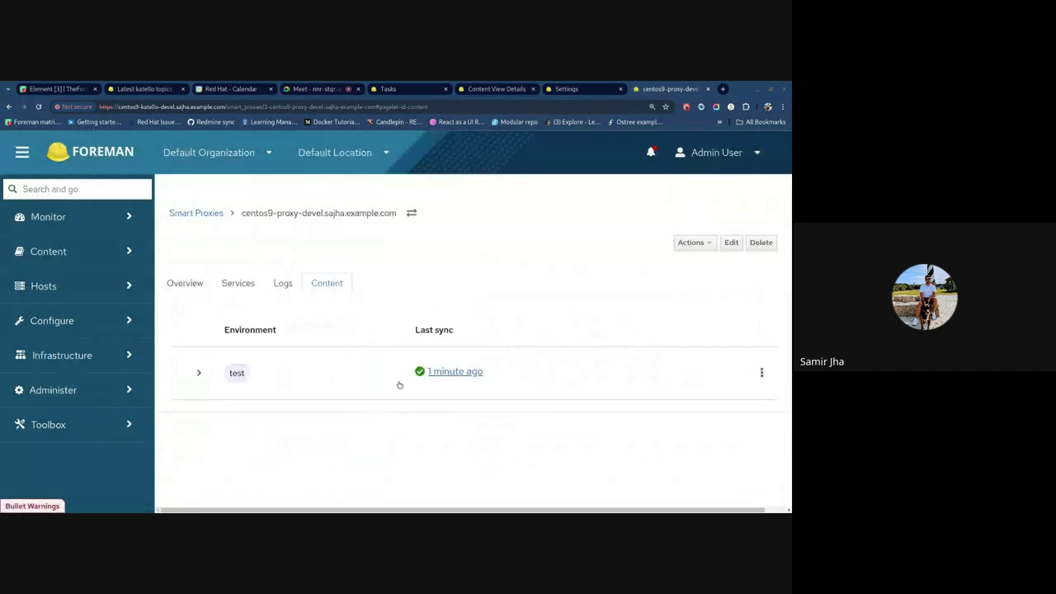
pyautogui.click(202, 377)
pyautogui.click(212, 453)
pyautogui.scroll(-2, 495, 412)
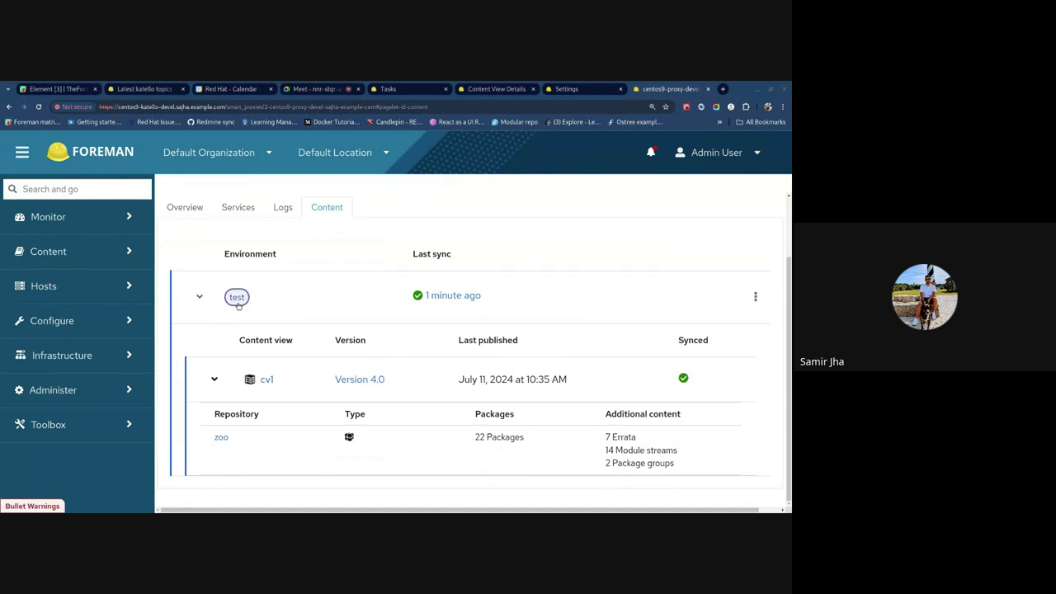
# Set "Calculate content counts on smart proxies automatically" to No.
pyautogui.click(567, 89)
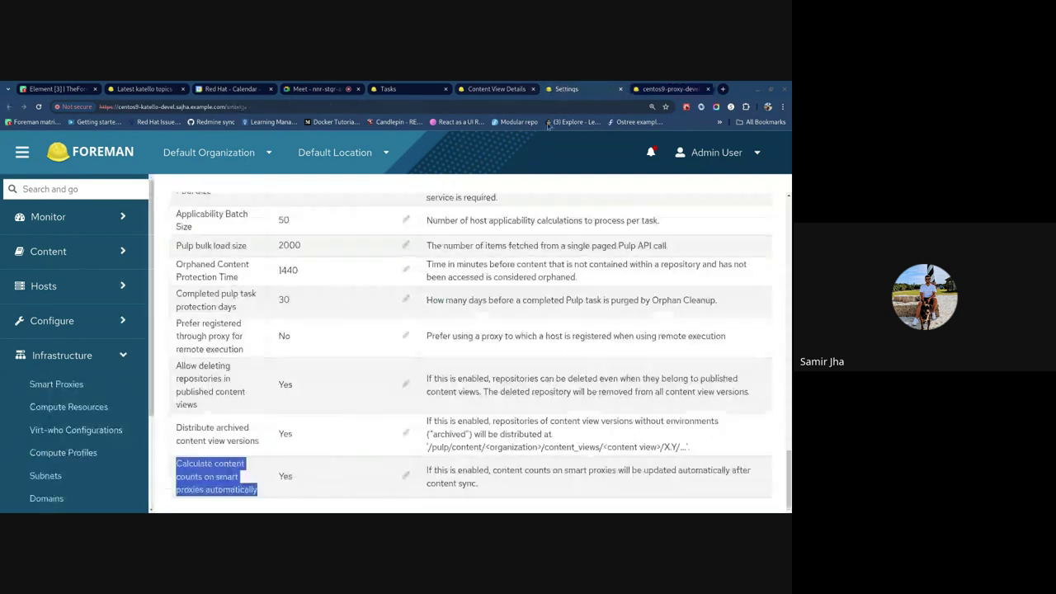
pyautogui.click(405, 477)
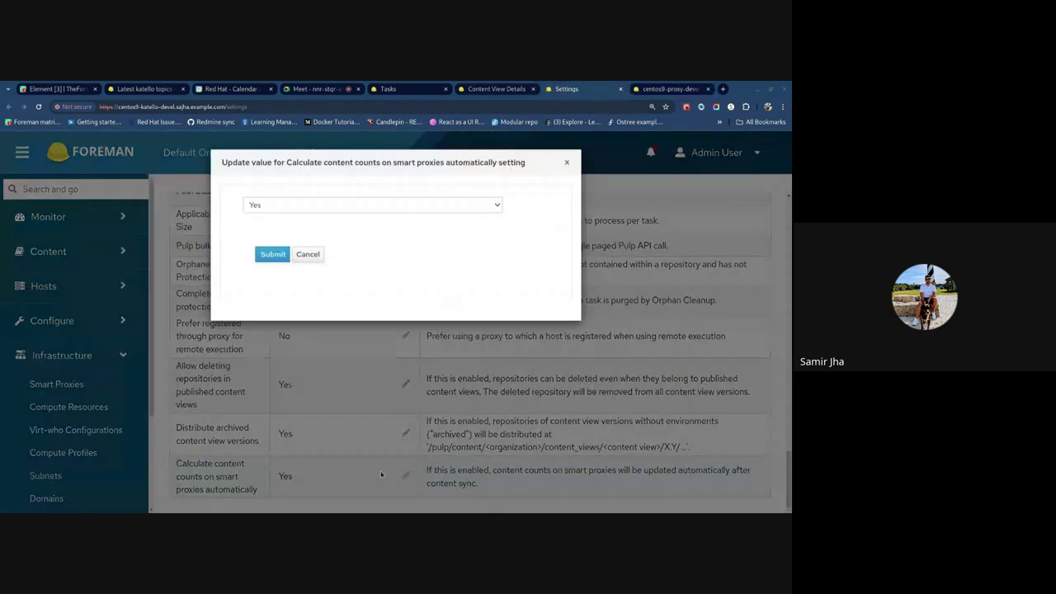
pyautogui.click(296, 204)
pyautogui.click(292, 230)
pyautogui.click(272, 254)
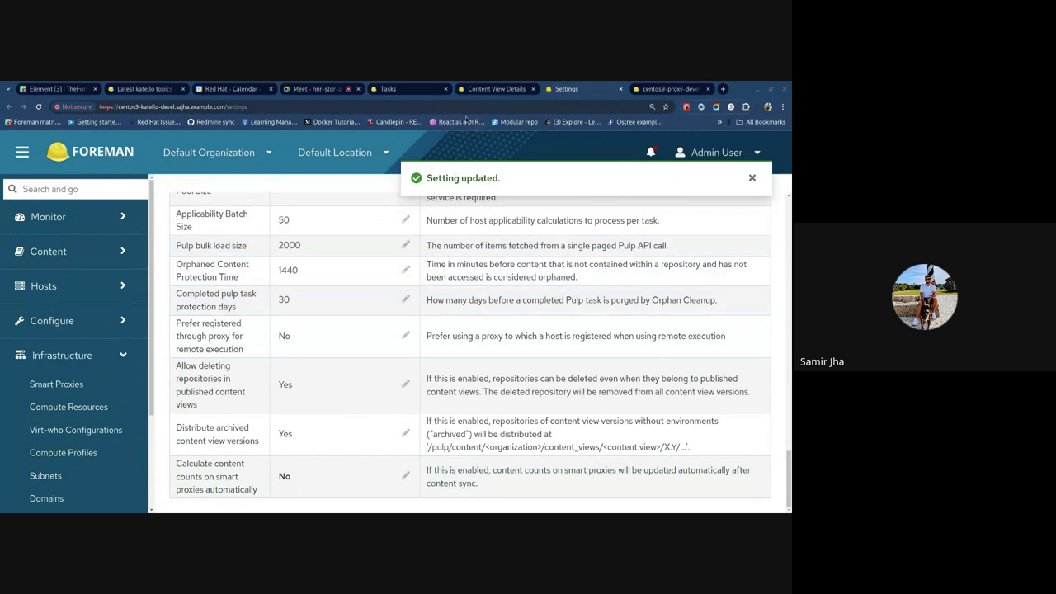
# Highlight the earlier Sync Content View on Smart Proxy(ies), Synchronize smart proxy and Update Content Counts tasks, and review the automatic count setting.
pyautogui.click(495, 88)
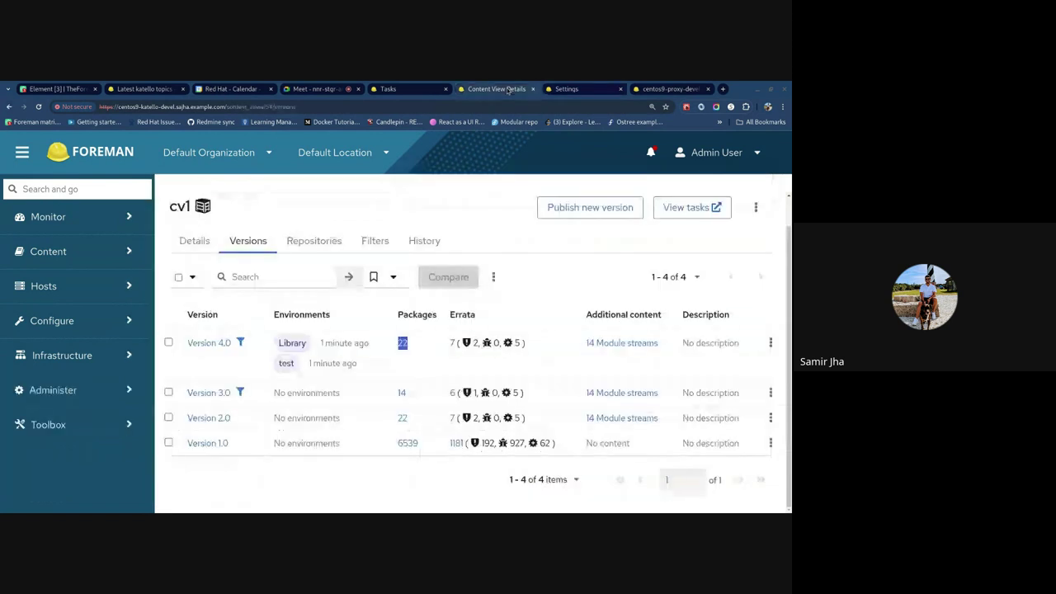
pyautogui.click(415, 91)
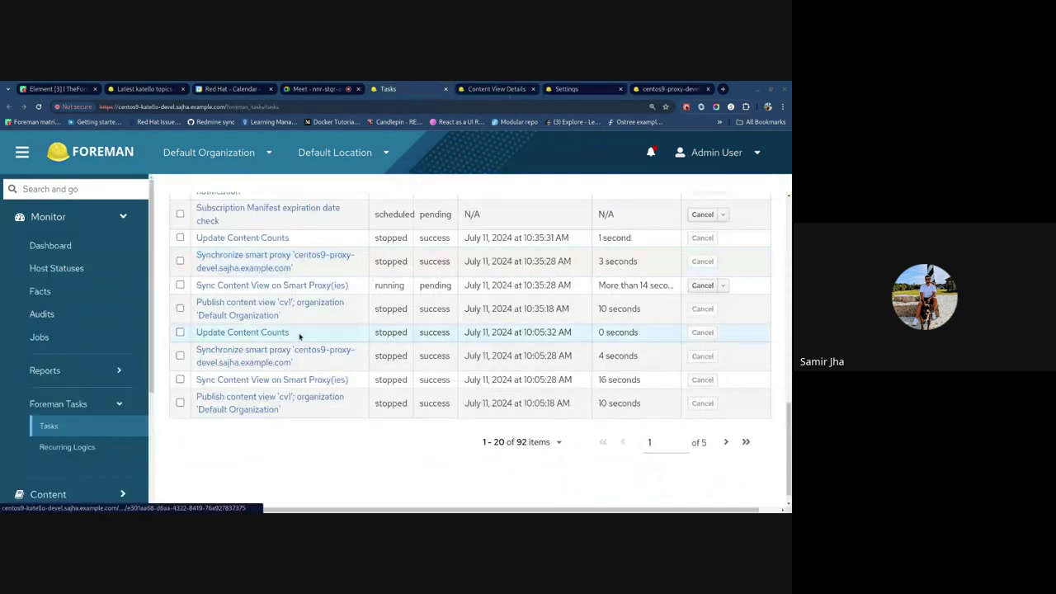
pyautogui.moveTo(353, 380); pyautogui.dragTo(192, 382)
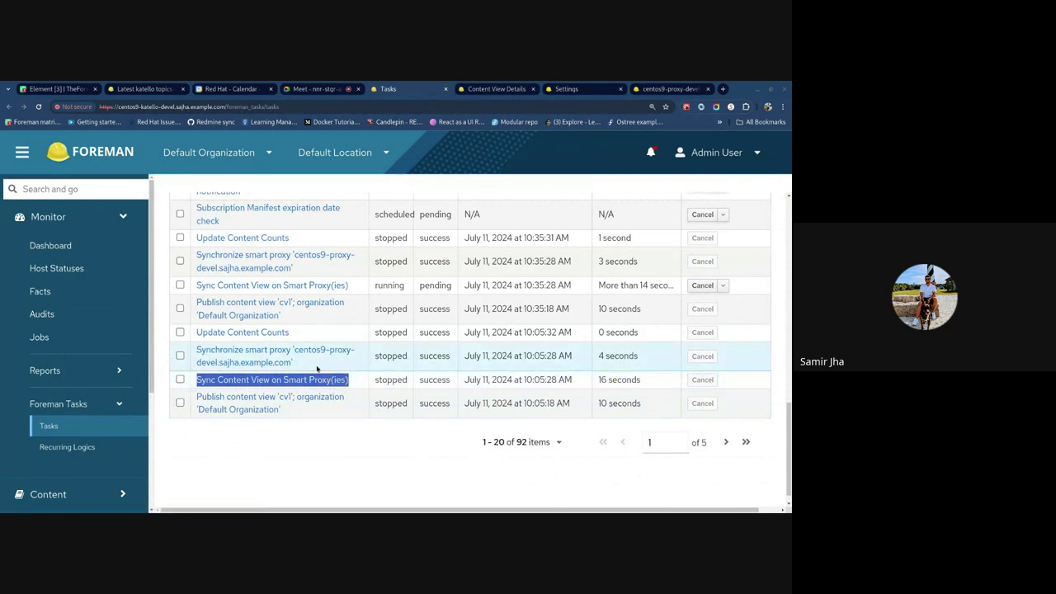
pyautogui.moveTo(303, 364); pyautogui.dragTo(195, 329)
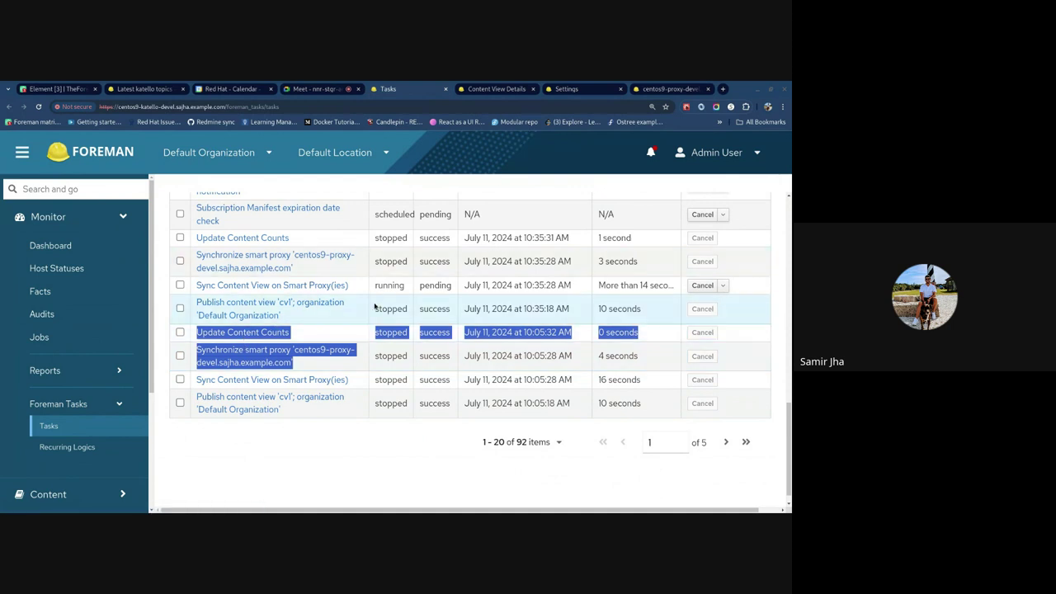
pyautogui.click(500, 89)
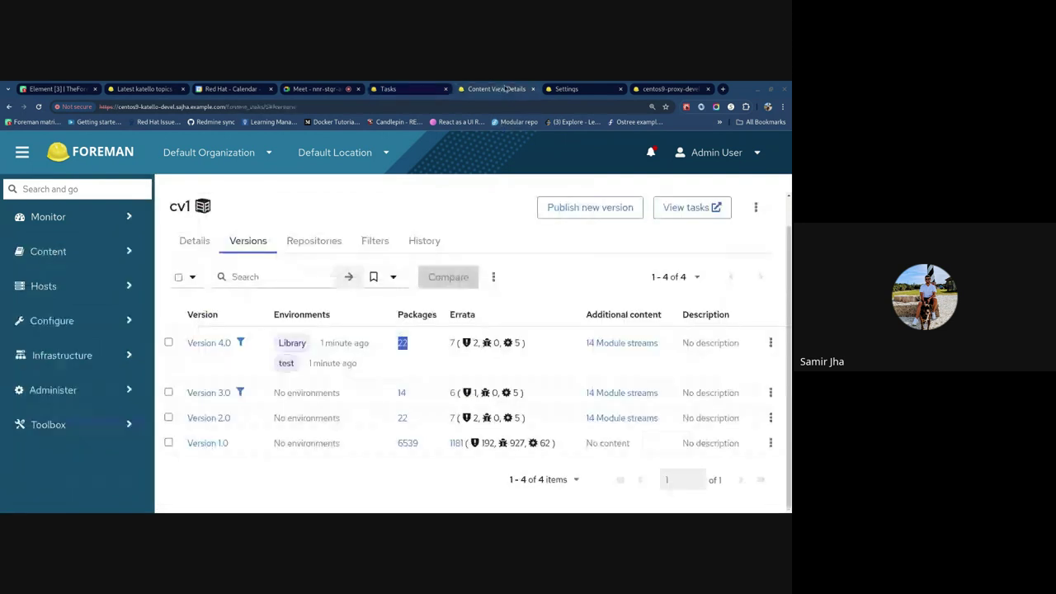
pyautogui.click(567, 89)
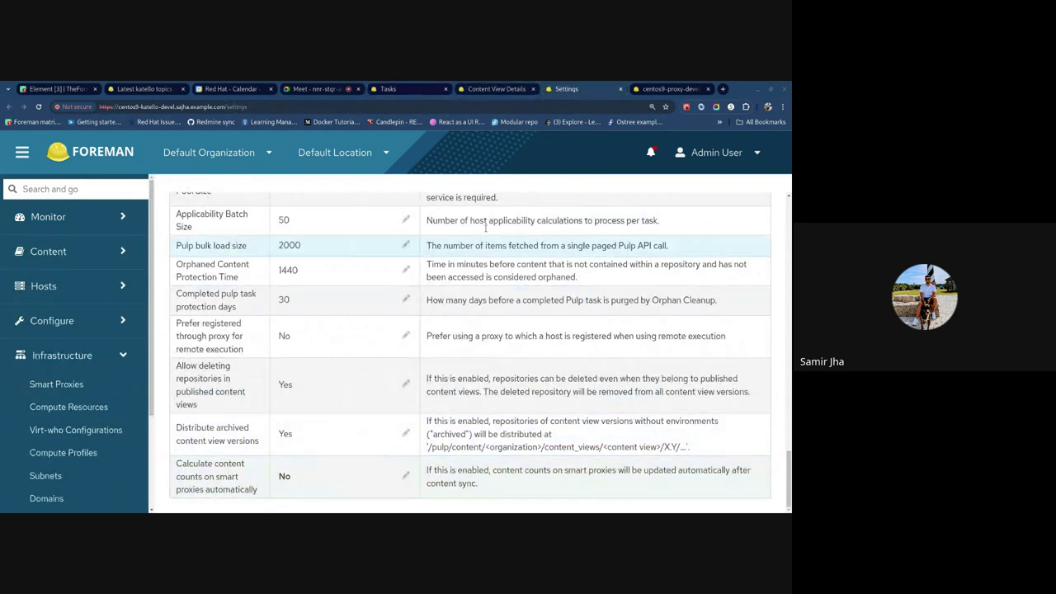
# Refresh the content counts of the test environment on the smart proxy and open the resulting task's details.
pyautogui.click(668, 91)
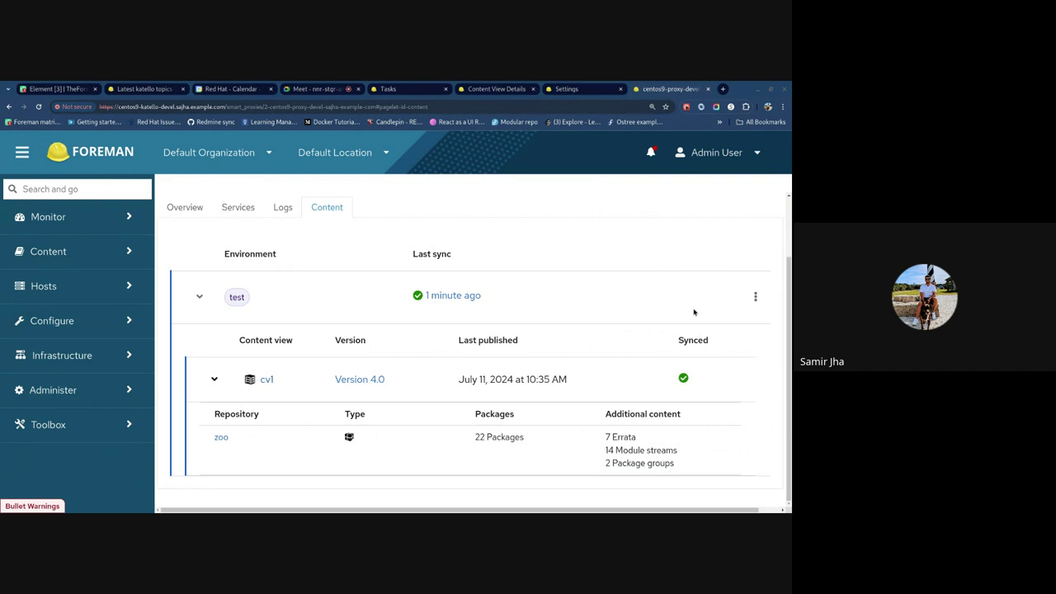
pyautogui.click(755, 296)
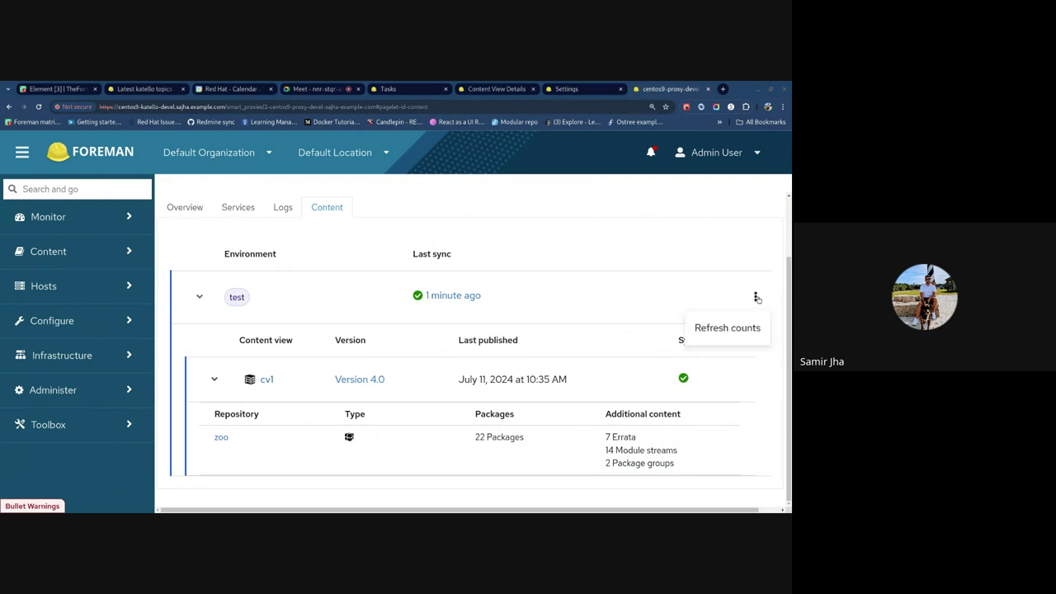
pyautogui.click(724, 330)
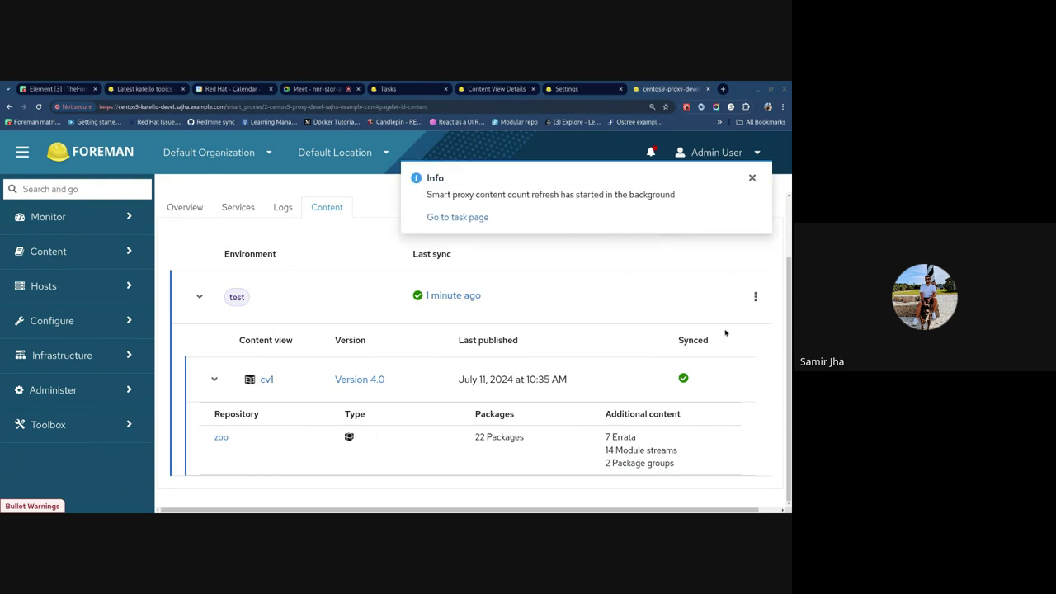
pyautogui.click(484, 219)
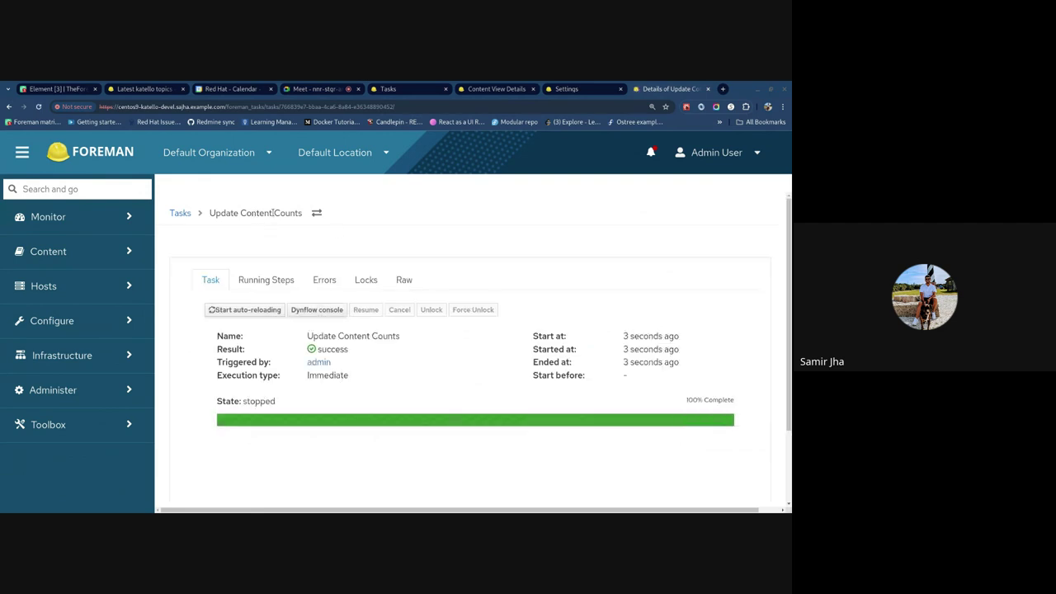
# Recheck the automatic content count setting, return from the task details to the smart proxy's content page and reload it.
pyautogui.click(588, 89)
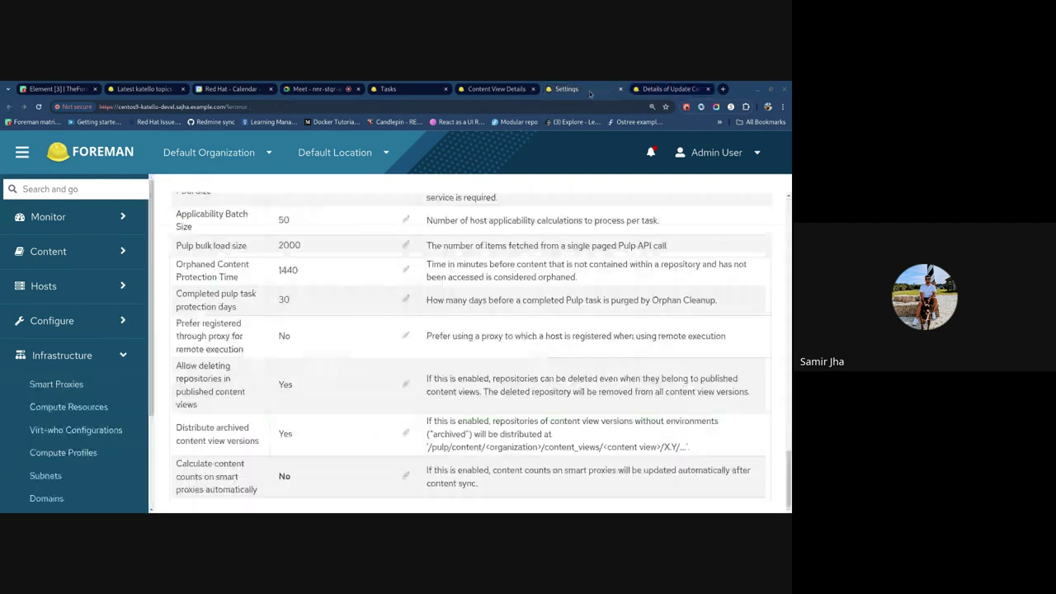
pyautogui.click(669, 88)
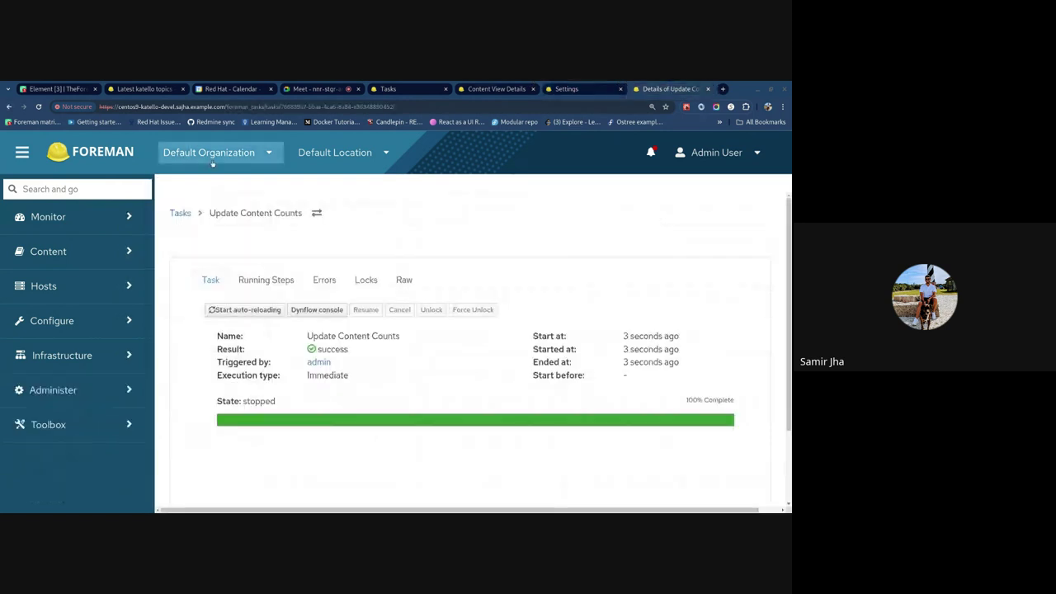
pyautogui.click(9, 106)
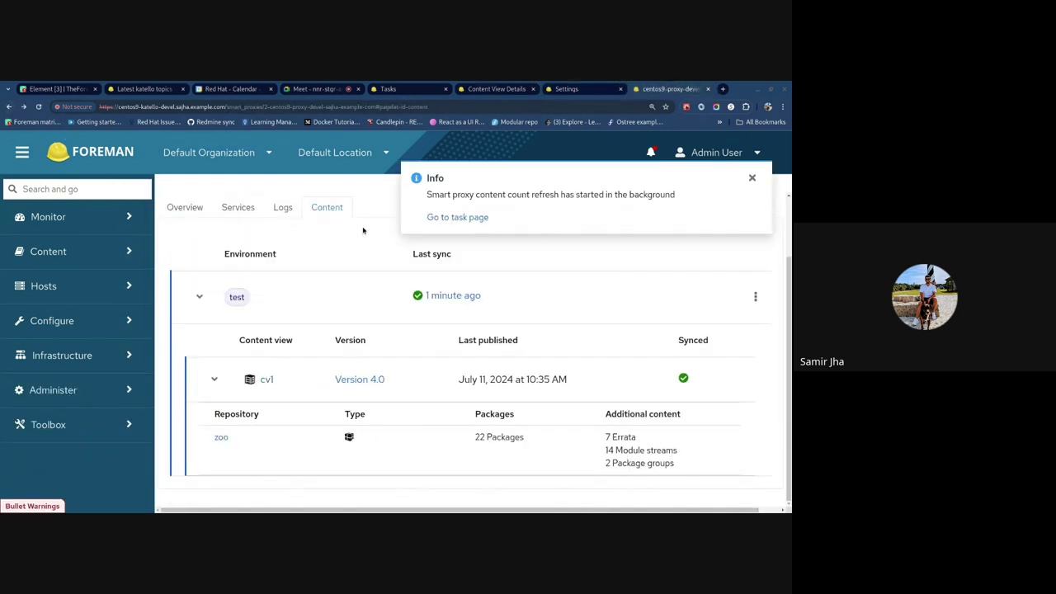
pyautogui.click(38, 106)
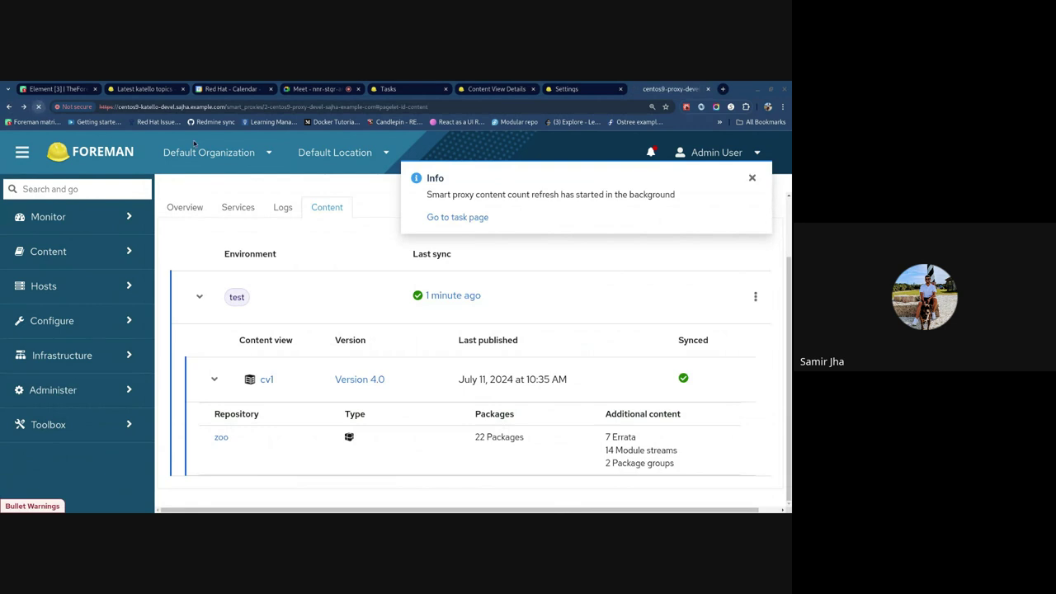
# Switch to the Google Meet call and stop presenting the screen.
pyautogui.click(477, 90)
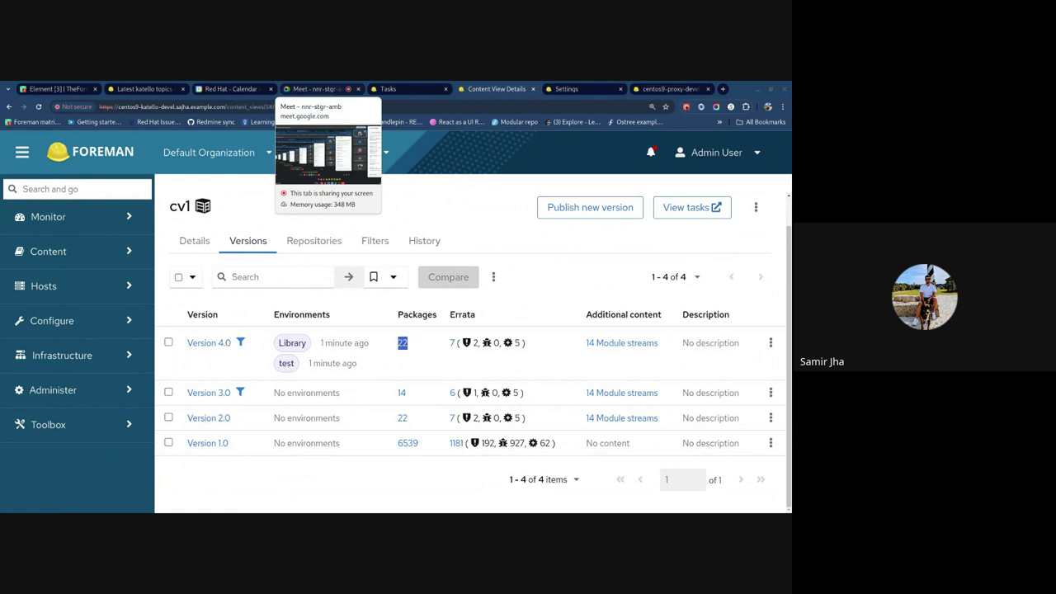
pyautogui.click(316, 88)
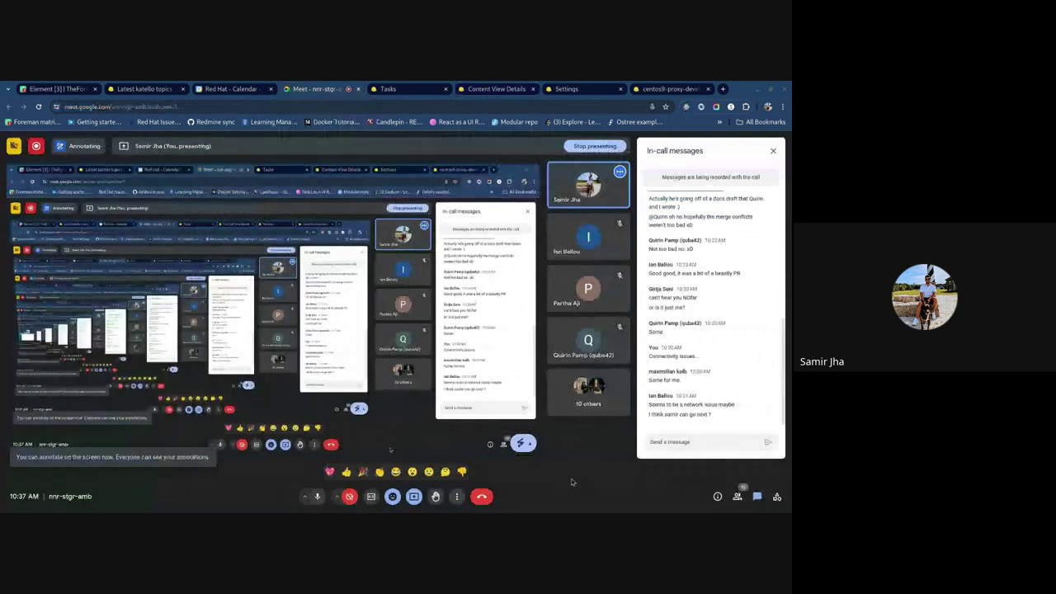
pyautogui.click(414, 497)
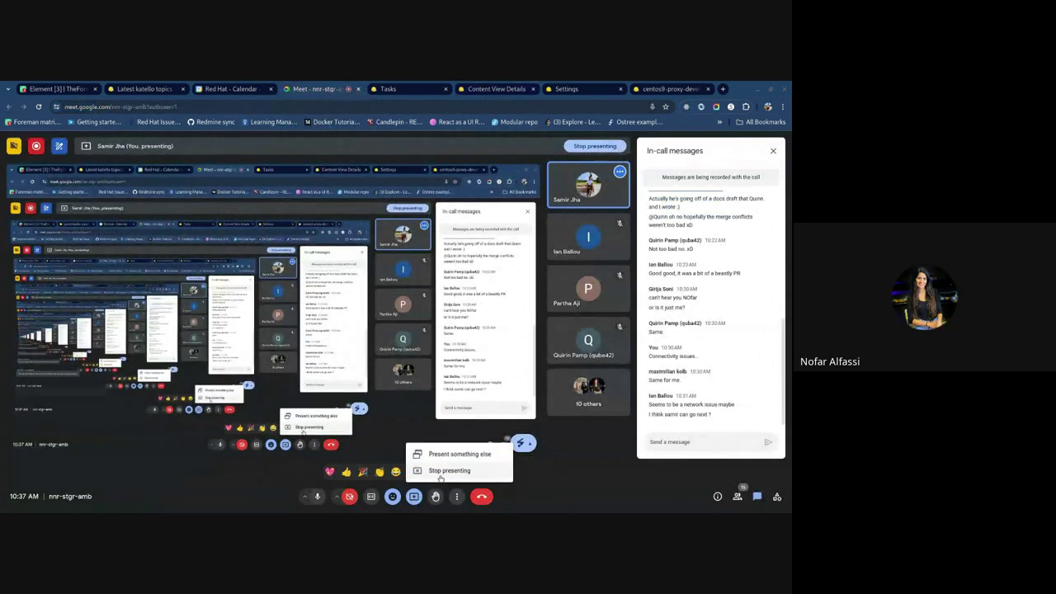
pyautogui.click(445, 471)
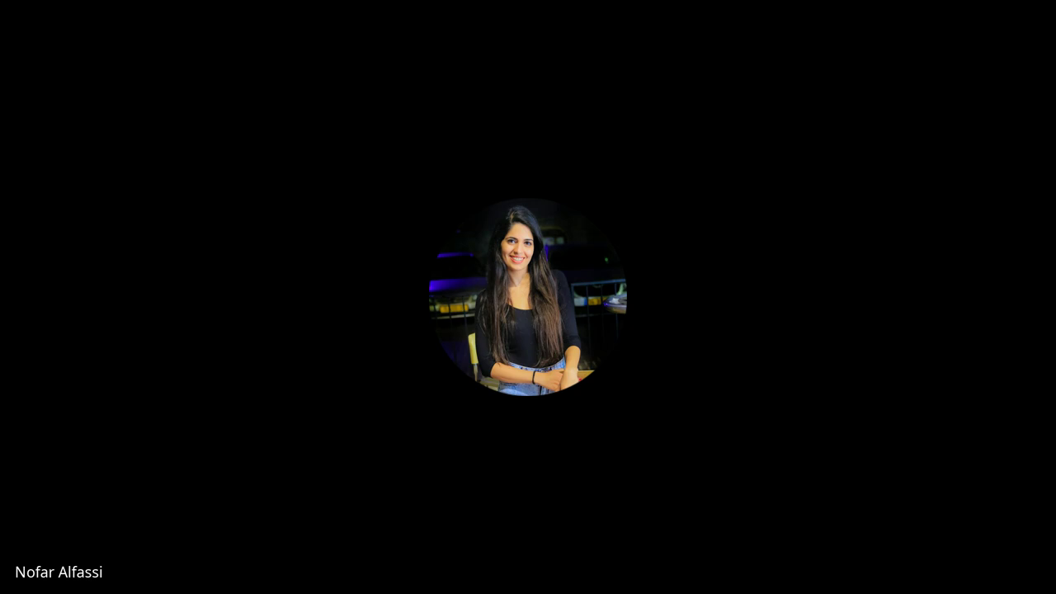